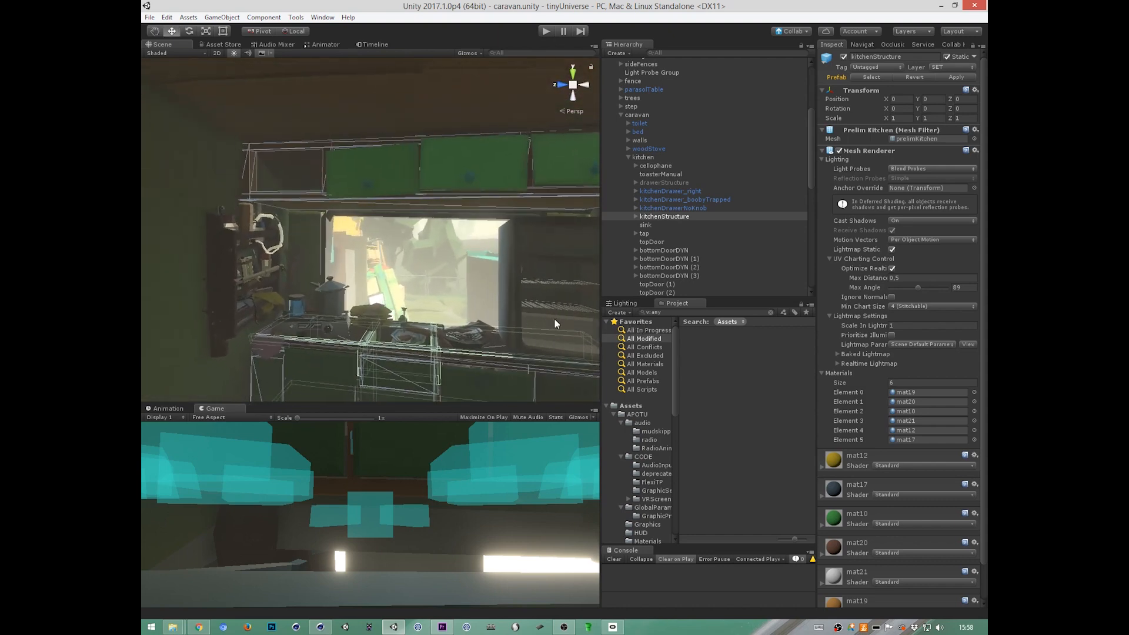
Select the bedside shelf inside the caravan and frame it in the scene view
middle_click_drag(444, 327, 795, 323, "alt")
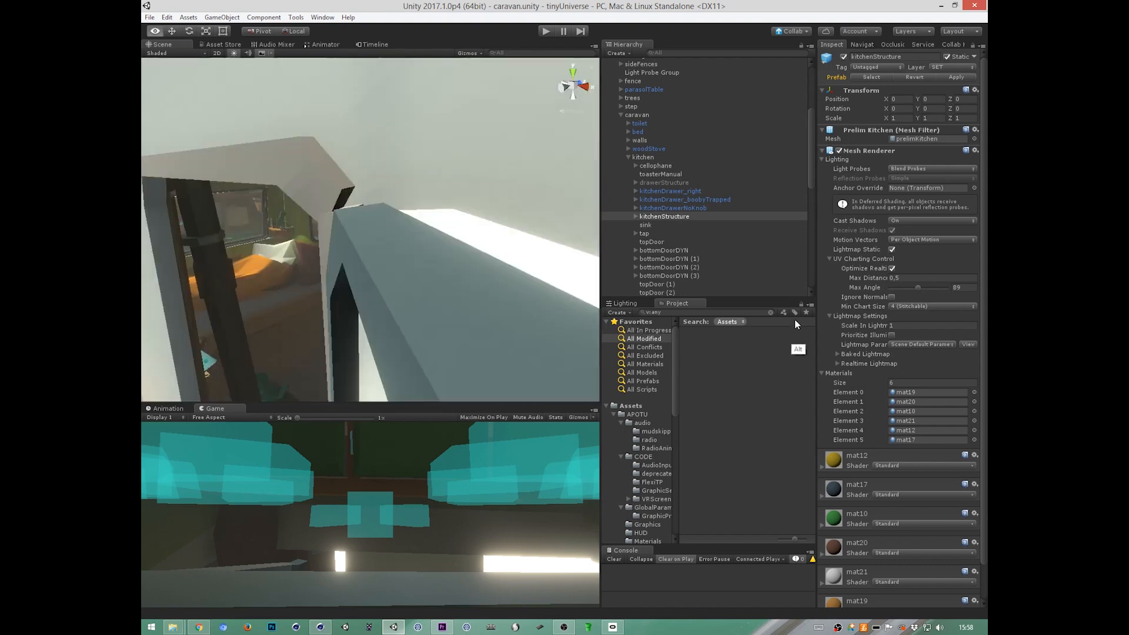
middle_click_drag(410, 303, 488, 295, "alt")
right_click_drag(341, 292, 675, 141, "alt")
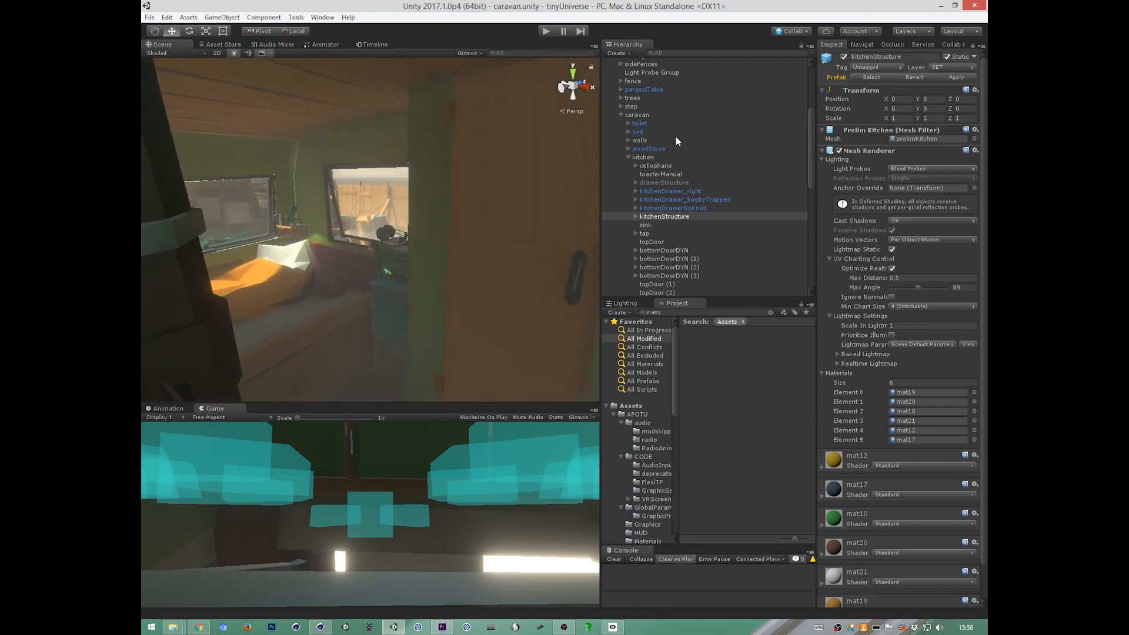
left_click(290, 237)
key("f")
right_click_drag(433, 330, 681, 227, "alt")
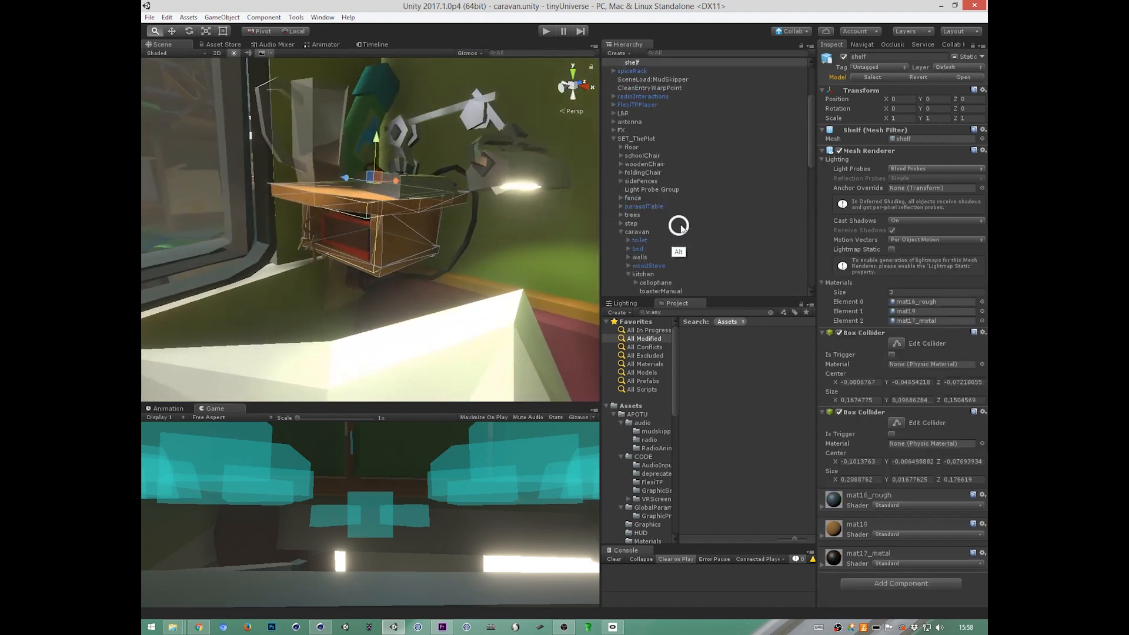
Examine the bedside shelf and the objects around it from several angles
left_click_drag(503, 242, 544, 351, "alt")
left_click(520, 367)
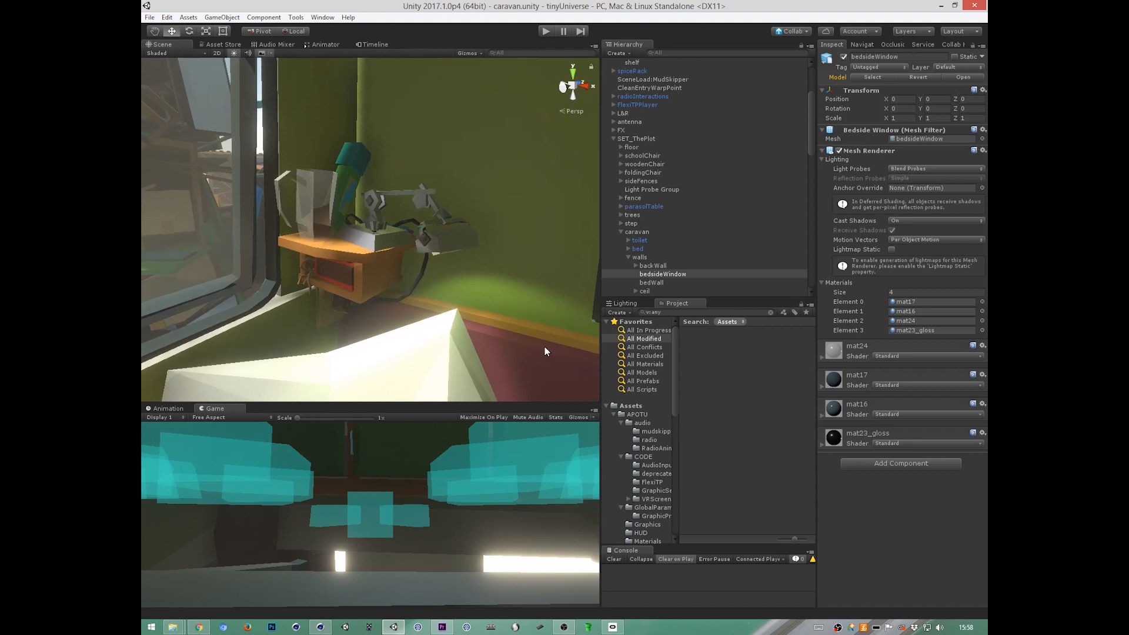
left_click_drag(544, 347, 494, 319, "alt")
left_click(392, 272)
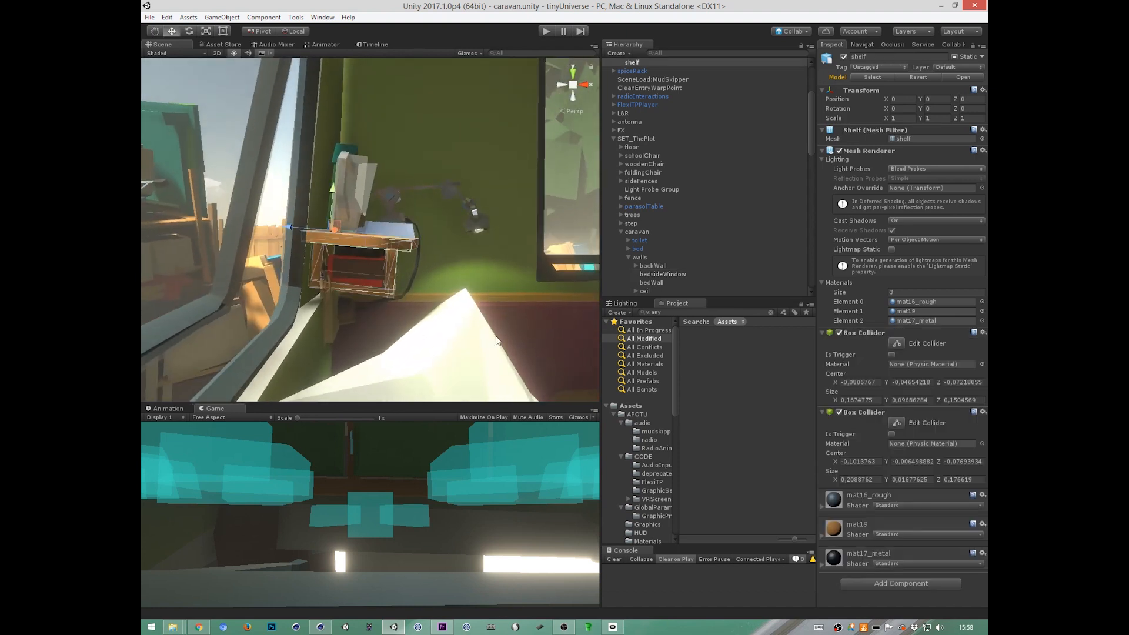
left_click_drag(393, 272, 364, 255, "alt")
left_click_drag(531, 333, 463, 297, "alt")
Try moving the plug beneath the bedside shelf sideways, and undo the move
left_click(320, 316)
left_click_drag(320, 316, 414, 339, "alt")
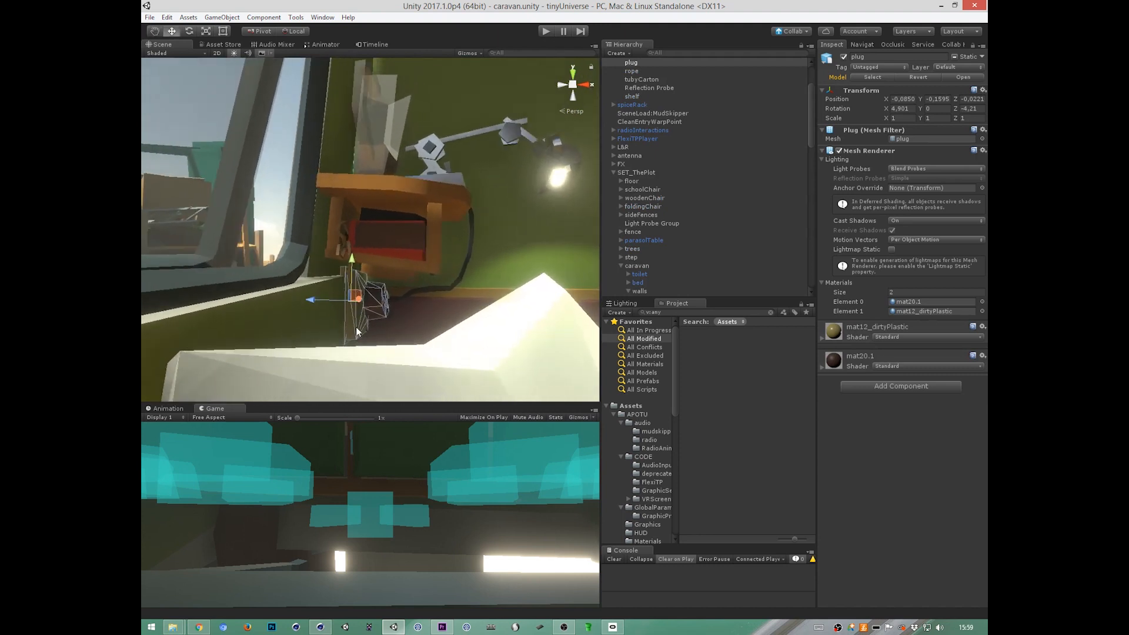
left_click_drag(330, 300, 321, 329)
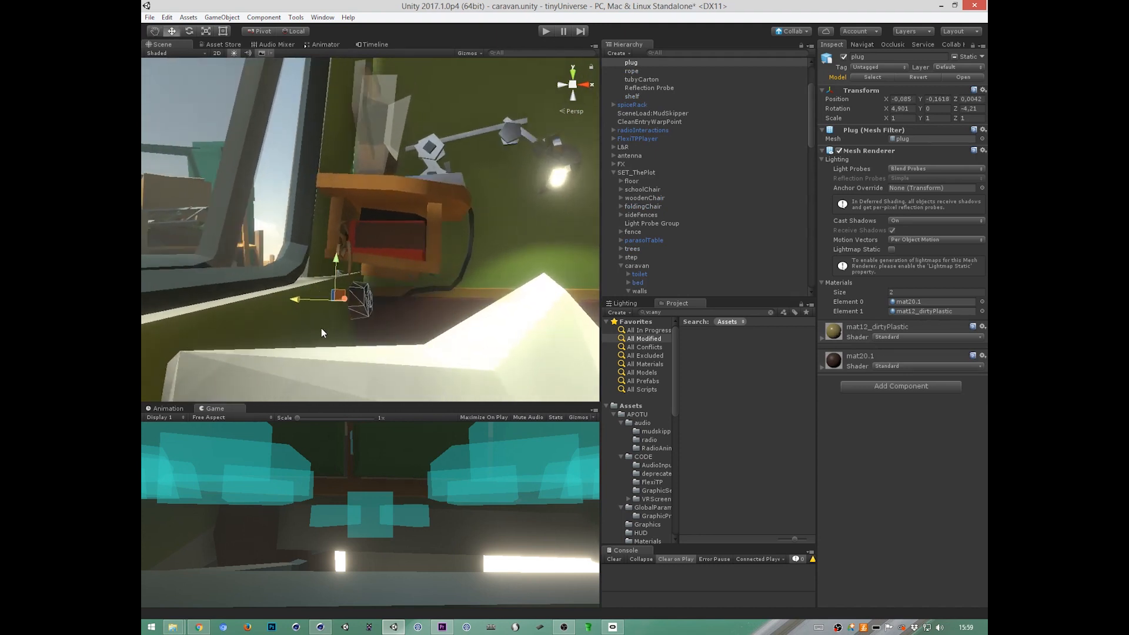
key("ctrl+z")
Select topDoor, the upper kitchen cupboard door above the fridge, and frame it in the scene view
left_click_drag(557, 366, 443, 365, "alt")
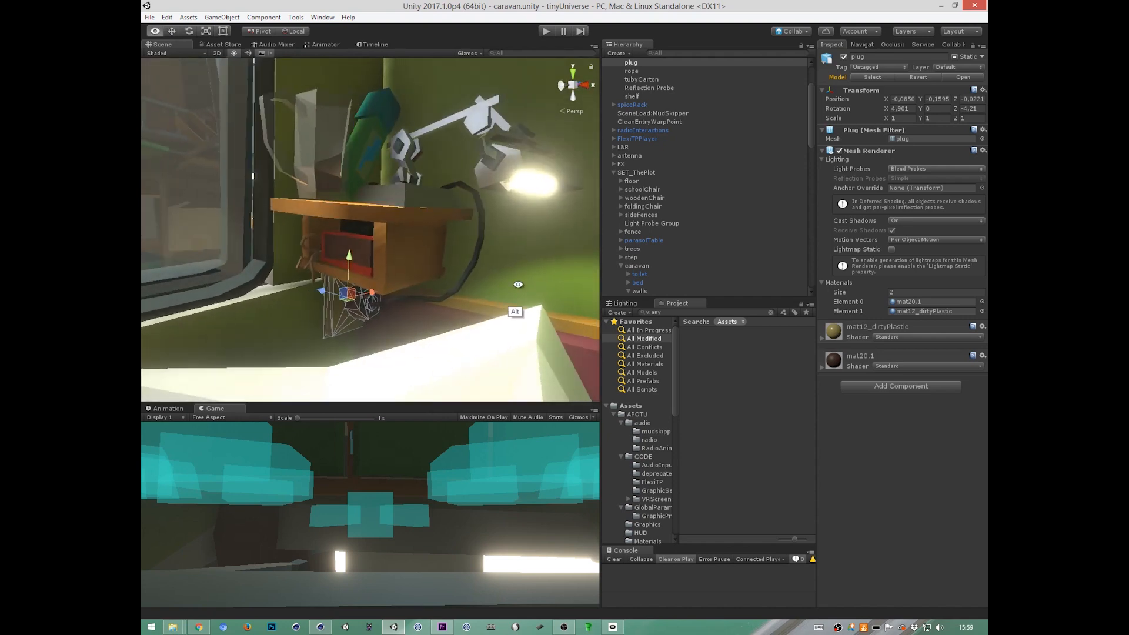
left_click_drag(518, 284, 239, 337, "alt")
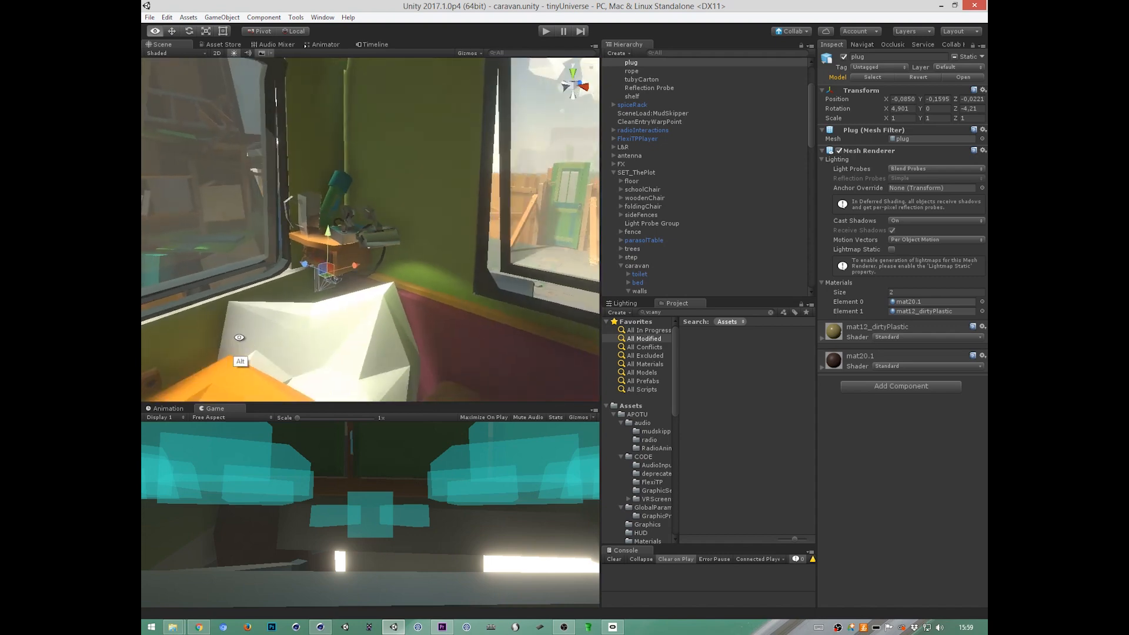
left_click_drag(369, 300, 517, 277, "alt")
left_click(482, 185)
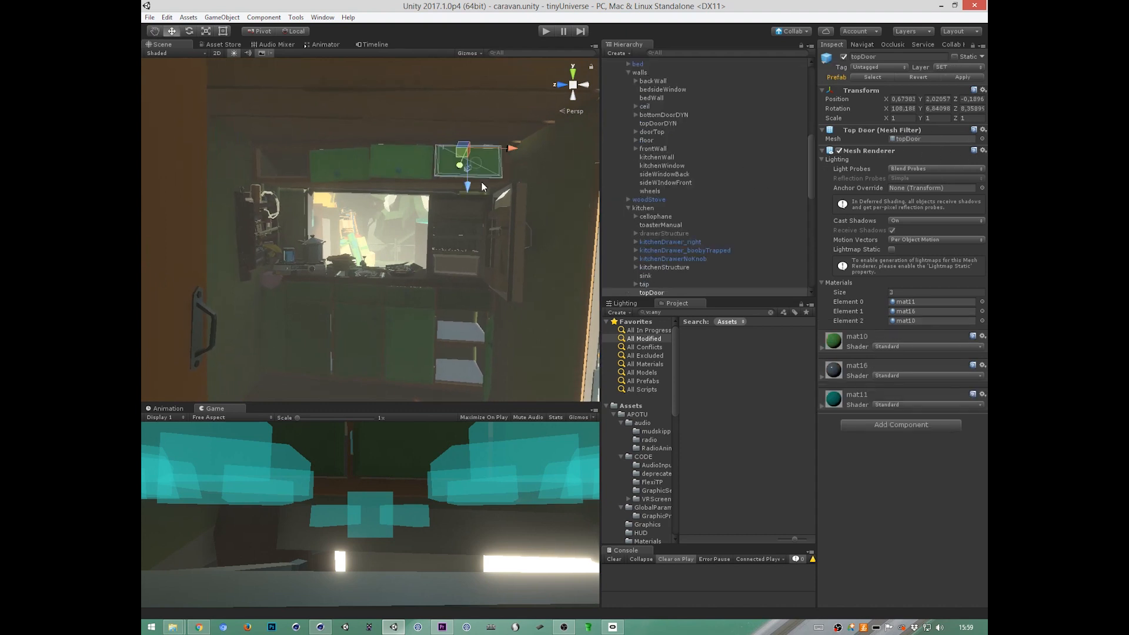
key("f")
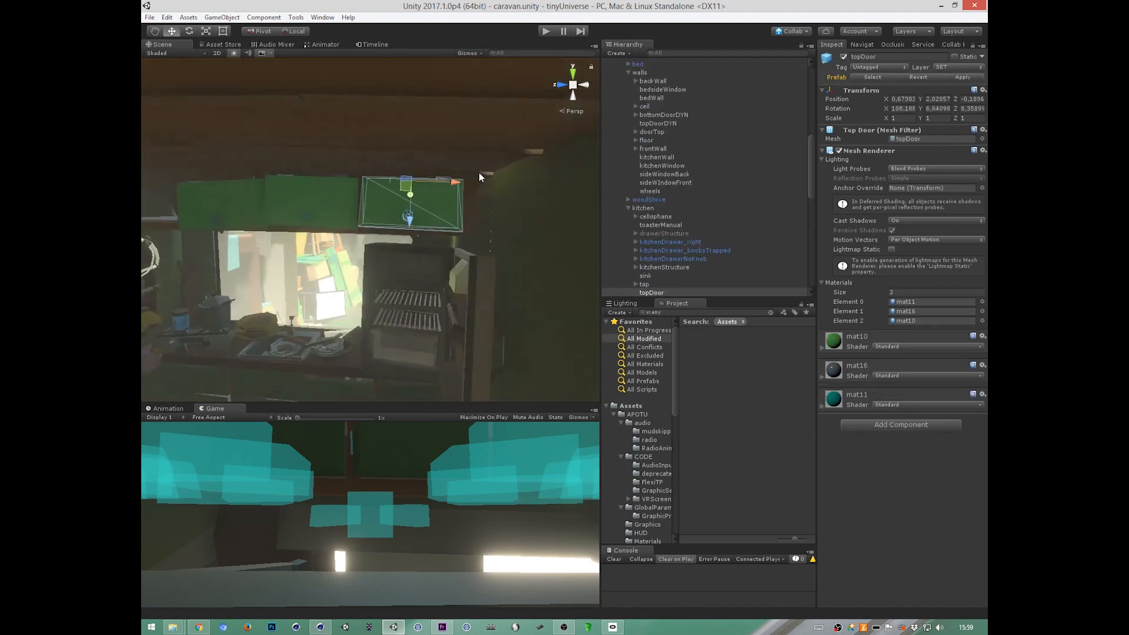
Examine the kitchen's upper cupboard doors, window area and lower cupboards from several angles
middle_click_drag(445, 297, 618, 265, "alt")
left_click_drag(521, 276, 506, 331, "alt")
middle_click_drag(507, 331, 551, 195, "alt")
left_click_drag(543, 304, 505, 327, "alt")
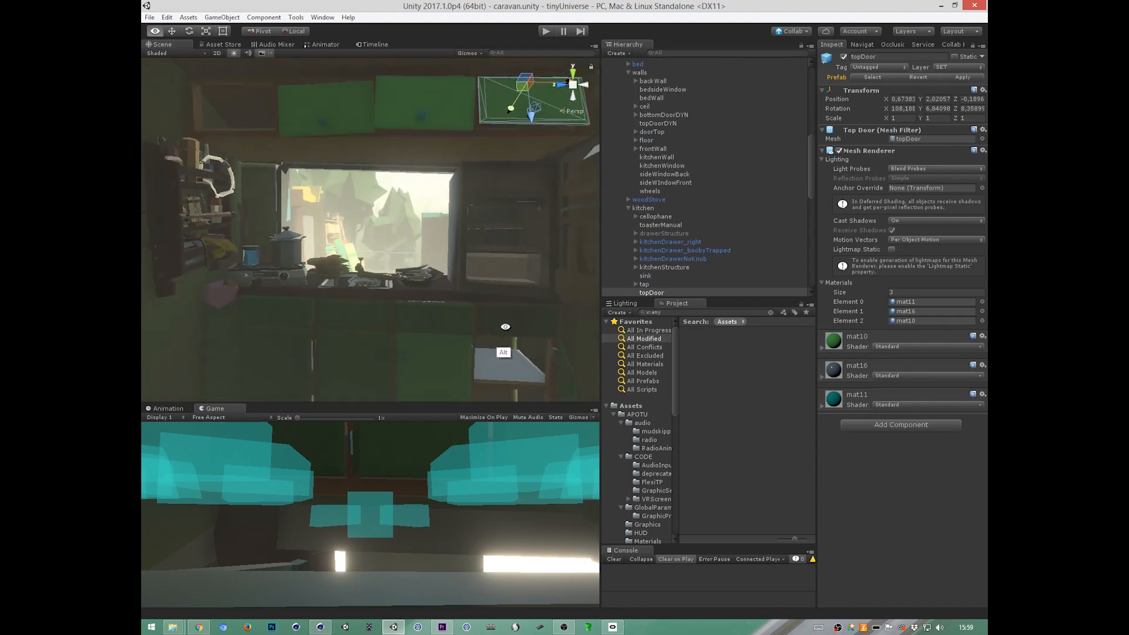
left_click_drag(519, 207, 494, 265, "alt")
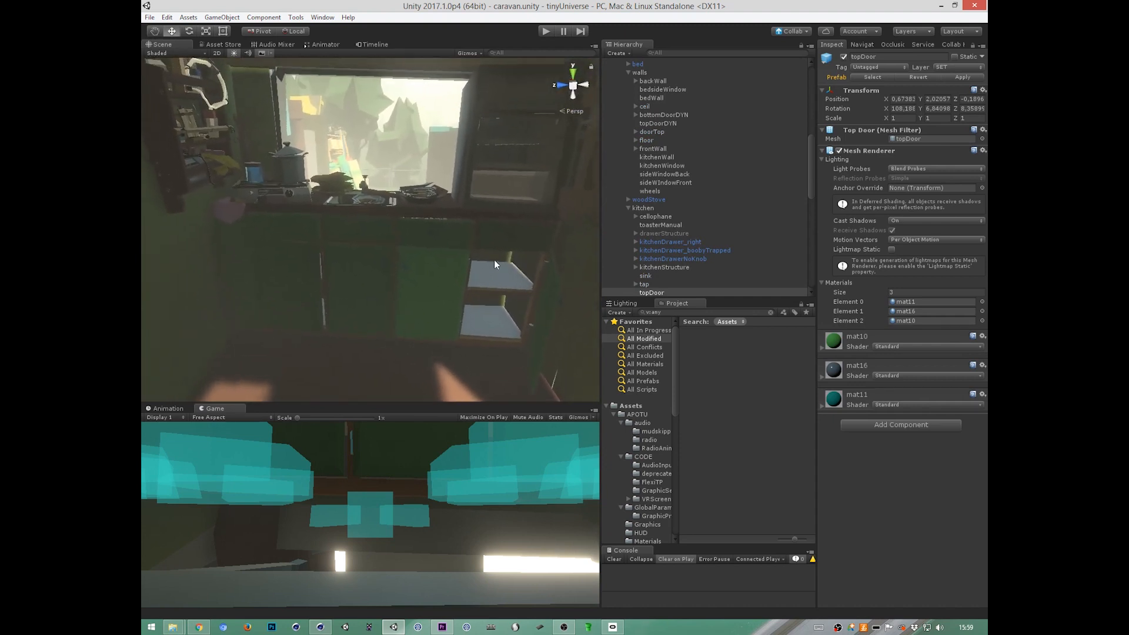
left_click_drag(508, 345, 438, 207, "alt")
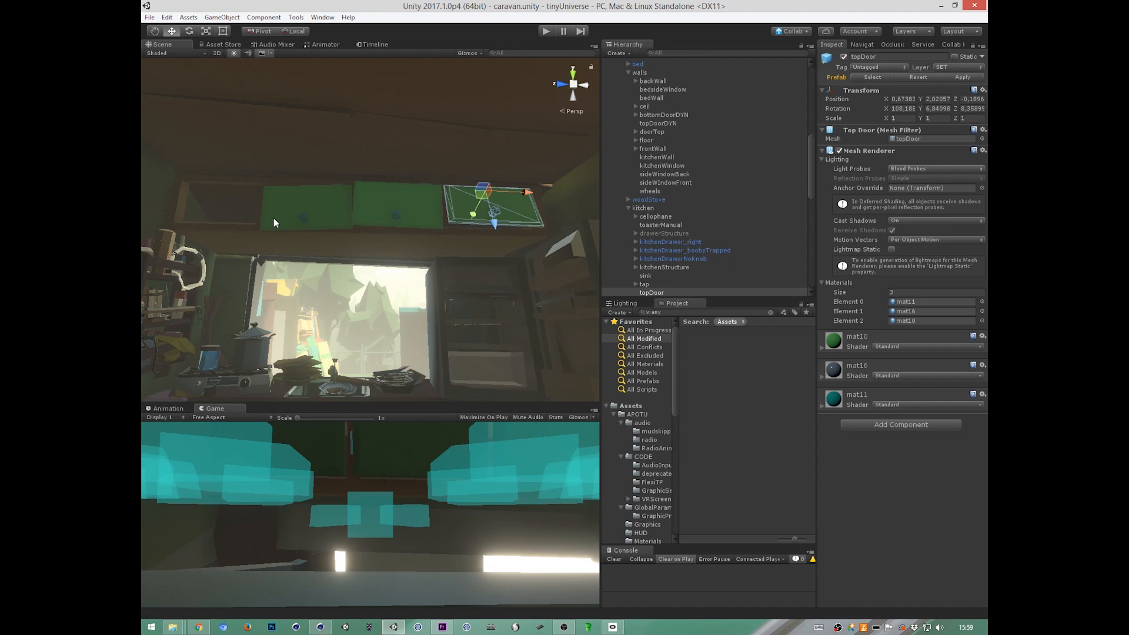
middle_click_drag(411, 256, 433, 313, "alt")
right_click_drag(432, 312, 509, 318, "alt")
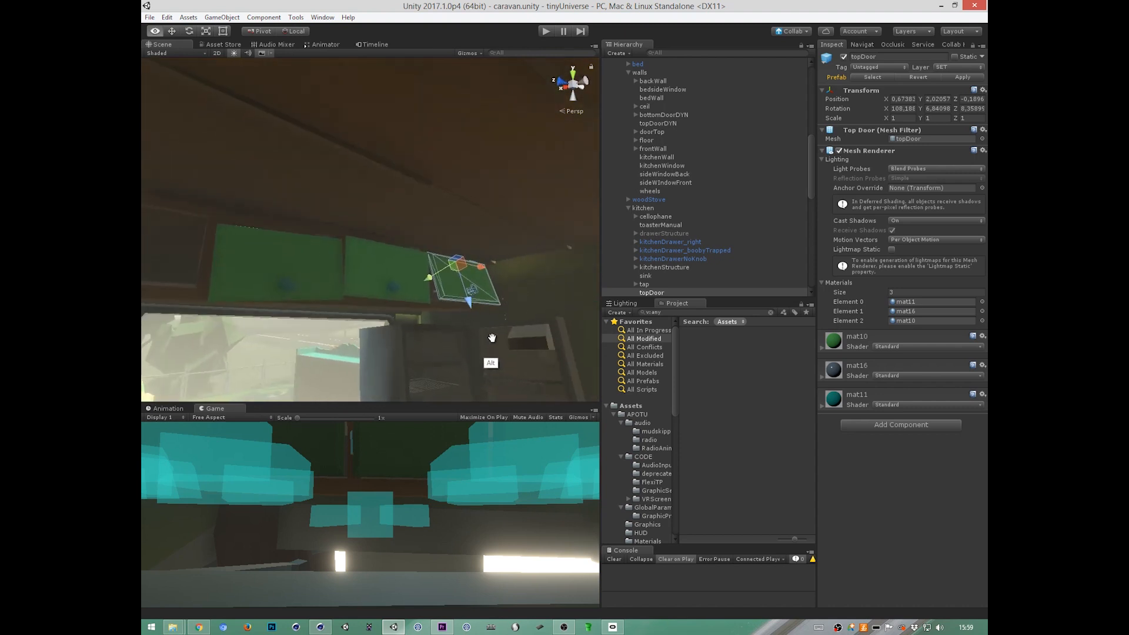
left_click_drag(491, 337, 410, 328, "alt")
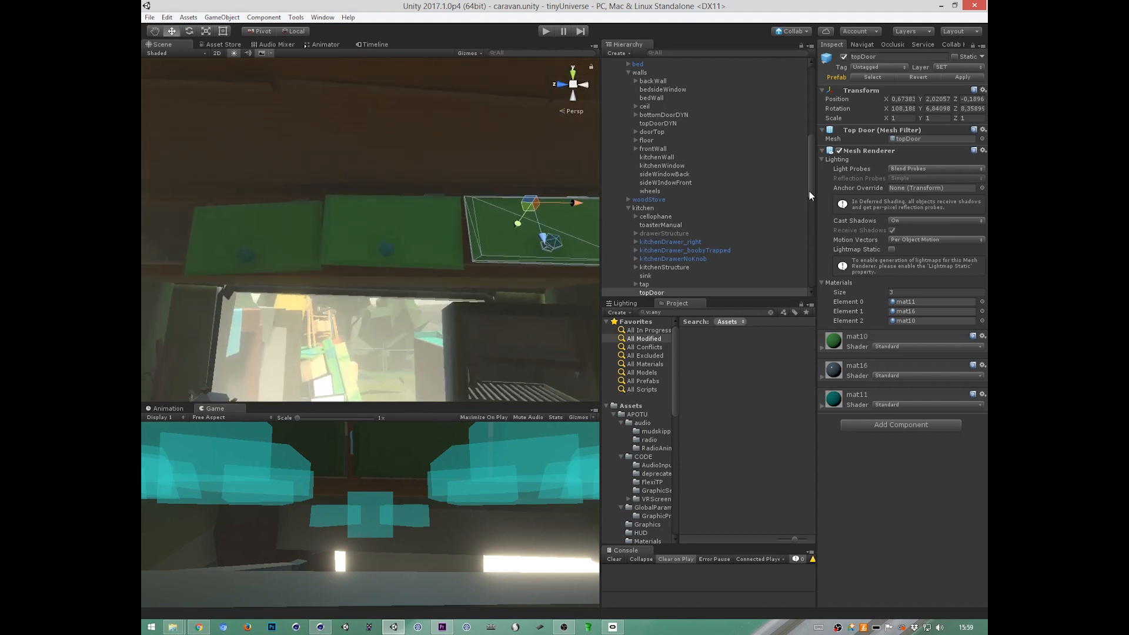
Select all three topDoor objects together and inspect the mesh asset they share in the project's models folder
left_click(435, 249, "shift")
left_click(294, 252, "shift")
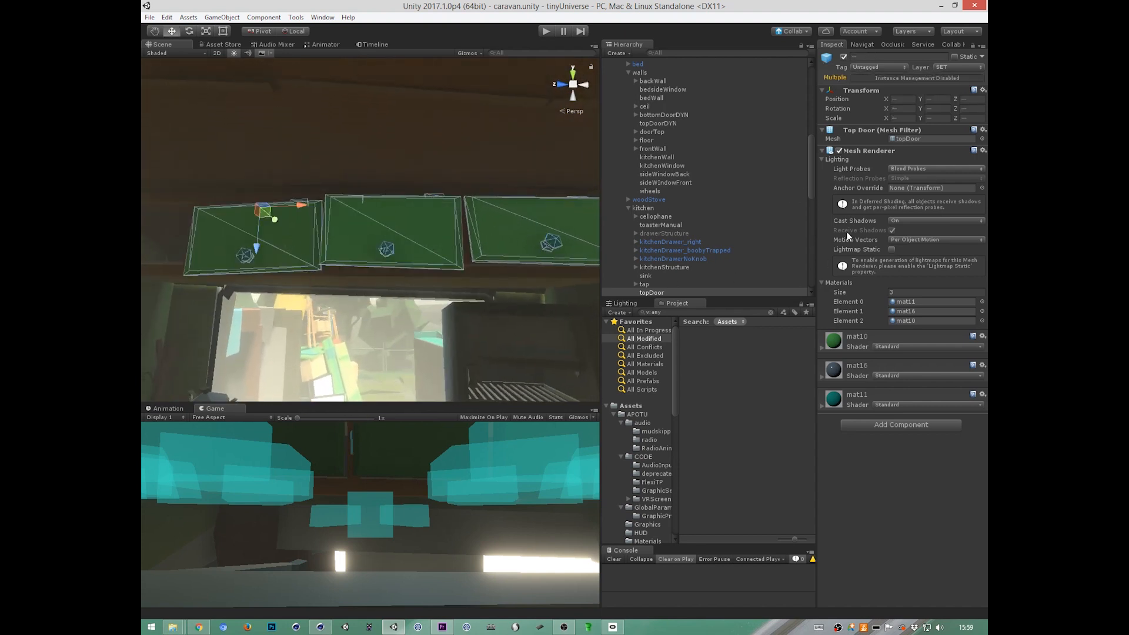
left_click_drag(811, 178, 811, 200)
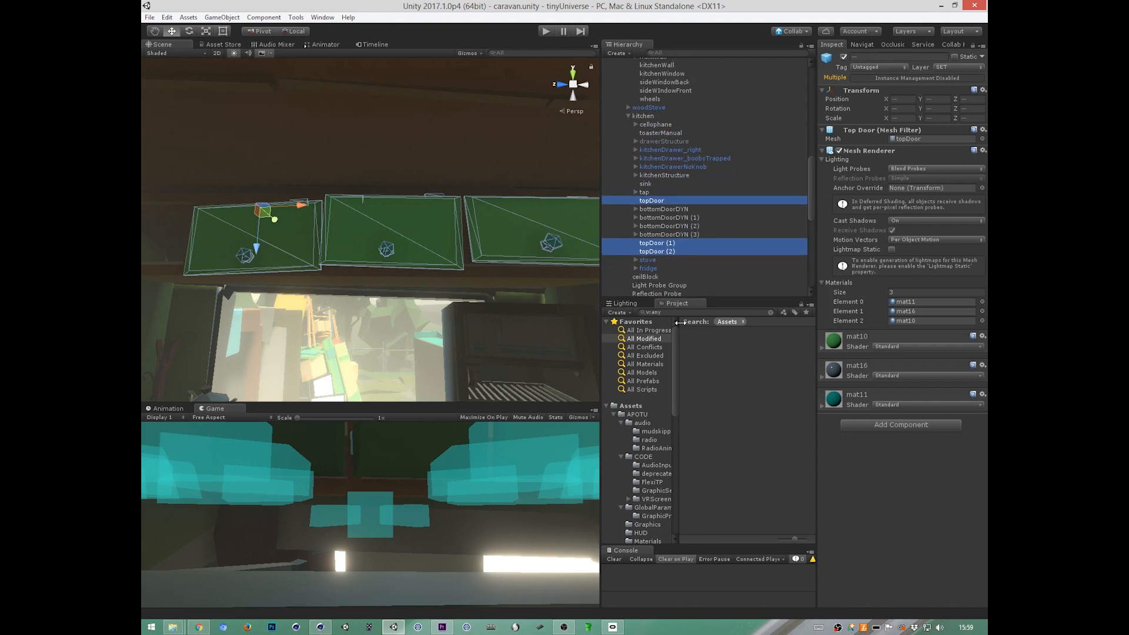
left_click(915, 139)
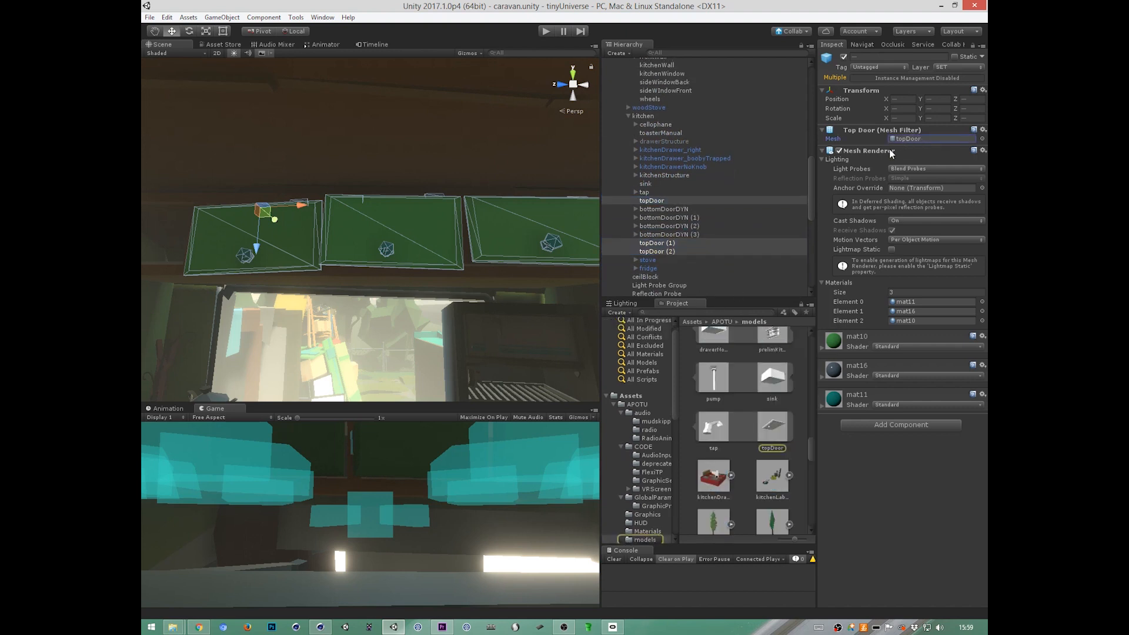
left_click(769, 438)
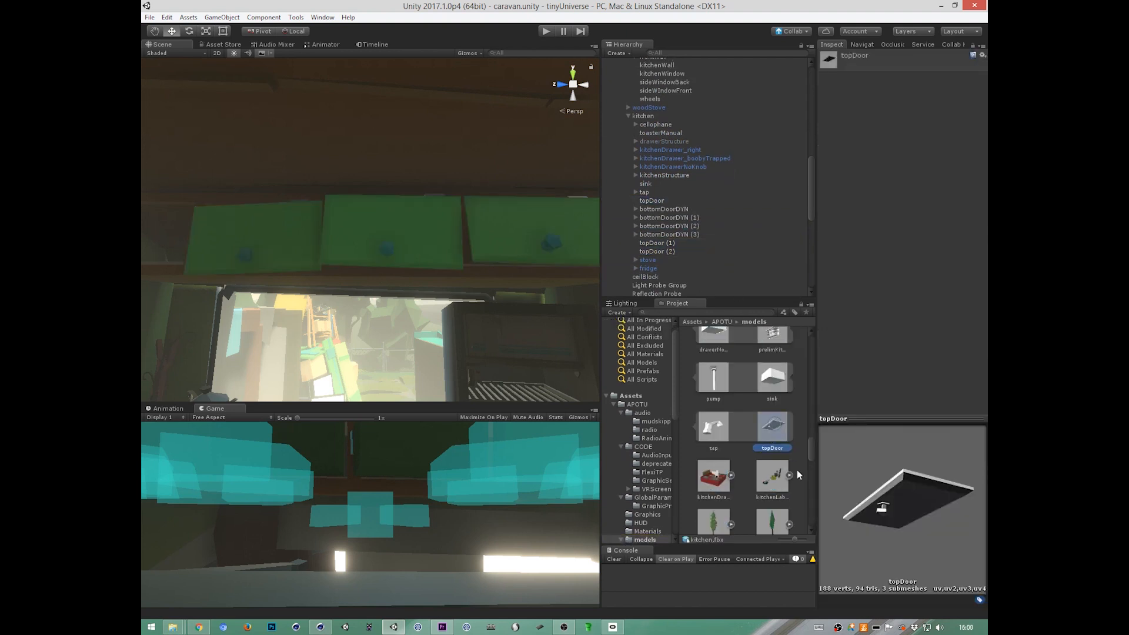
scroll(812, 449, "down", 1)
Locate the project mesh asset referenced by topDoor (2), and the one referenced by topDoor (1)
left_click(291, 235)
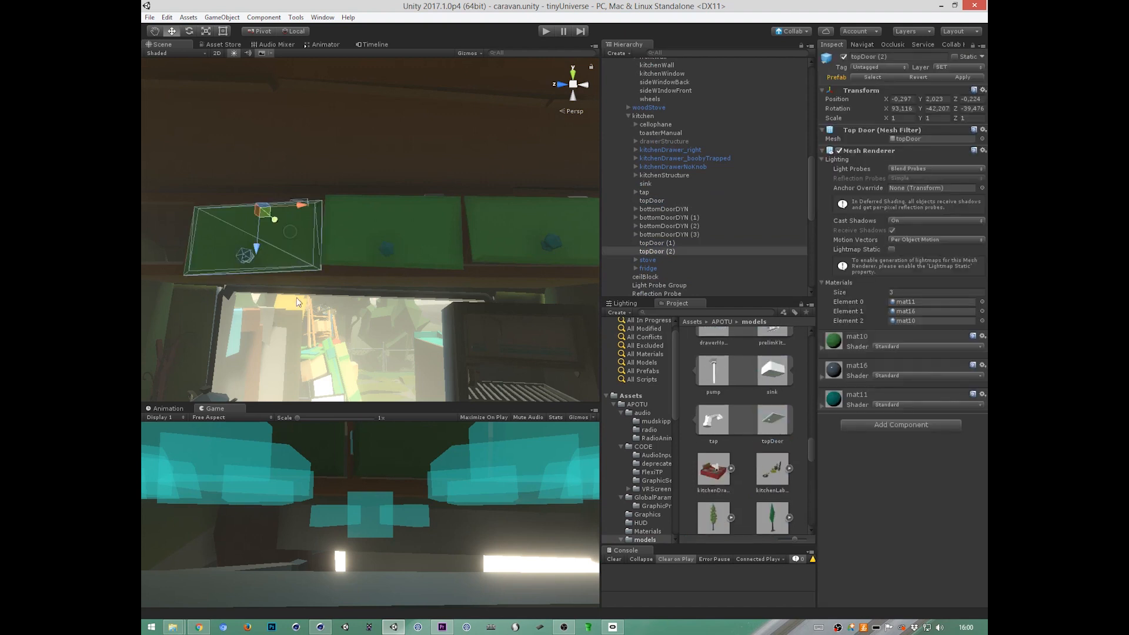
left_click(908, 139)
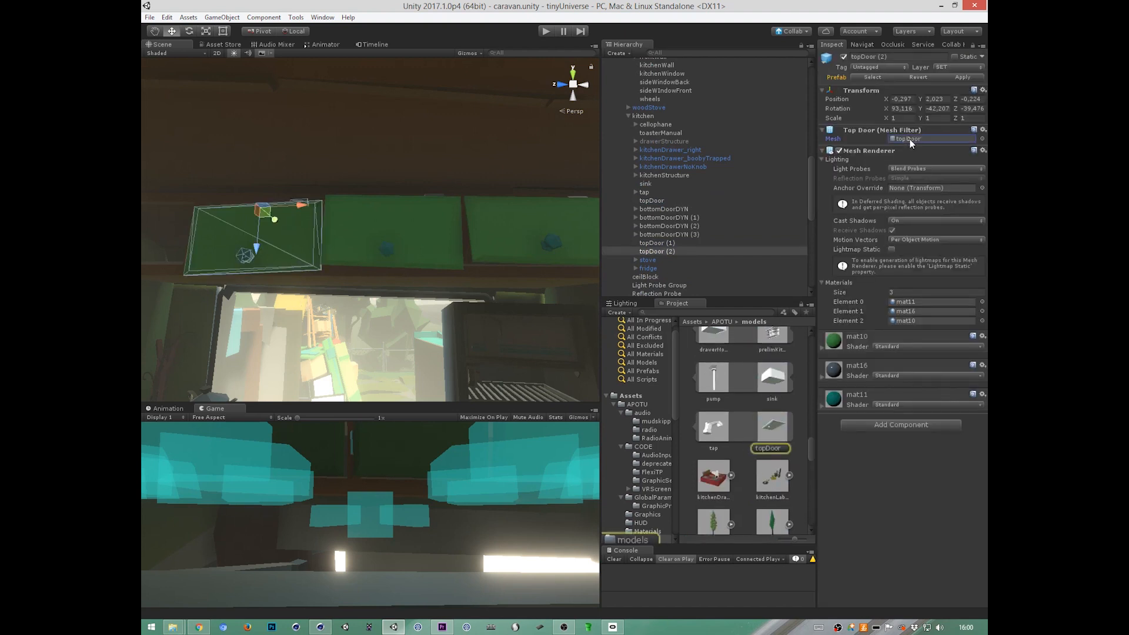
left_click(657, 243)
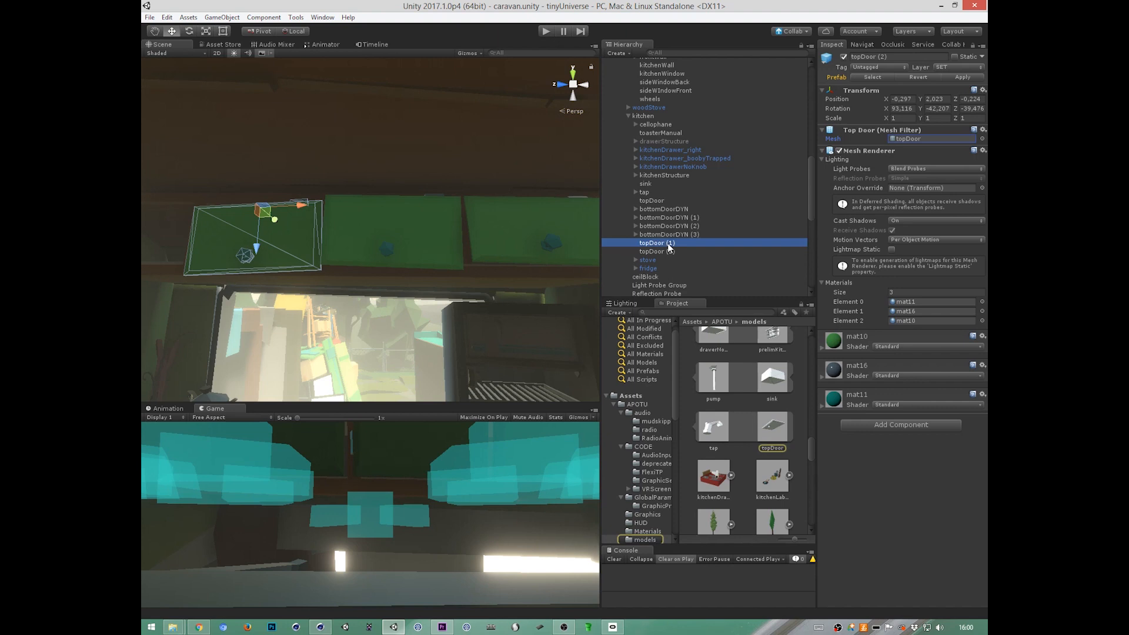
left_click(909, 138)
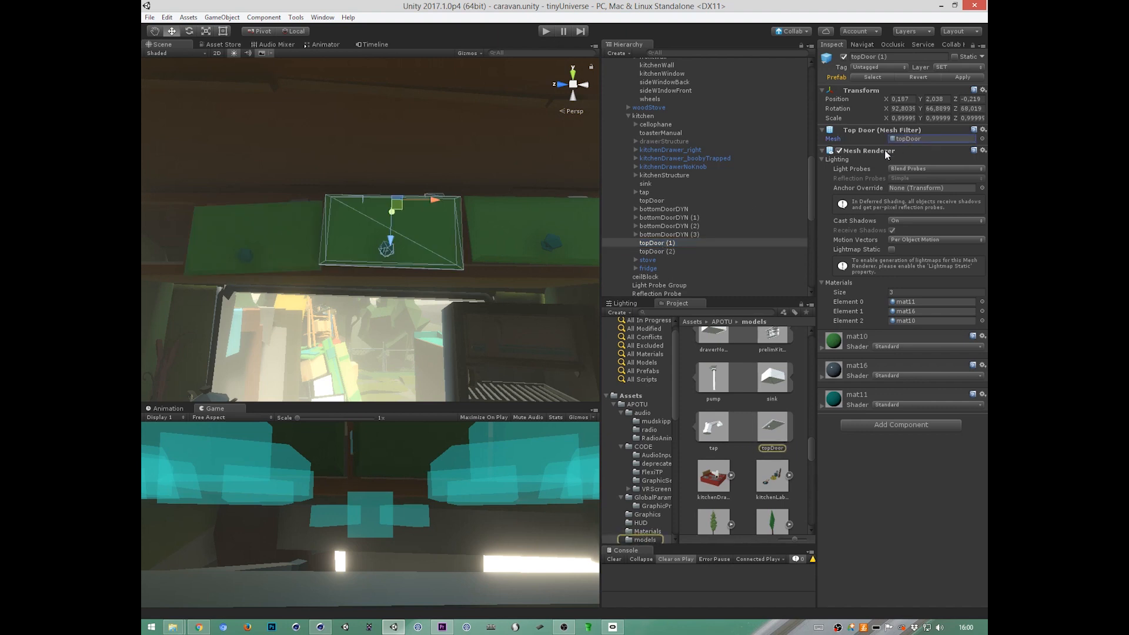
Collapse the kitchen model's sub-assets in the models folder and examine the upper doors from the side
left_click_drag(812, 450, 815, 424)
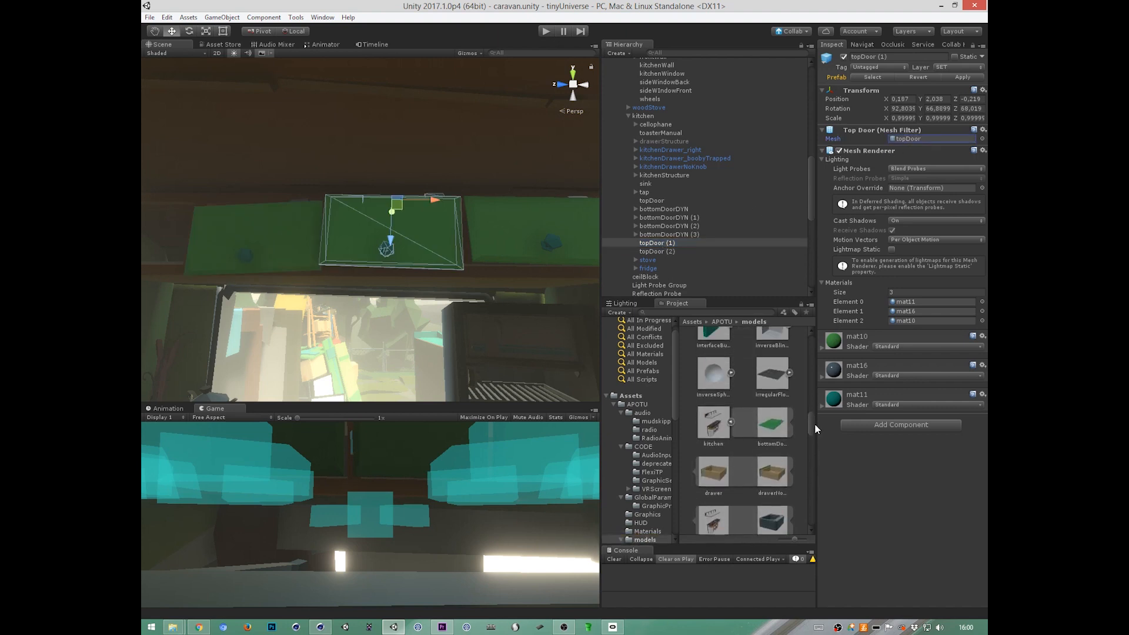
left_click(730, 436)
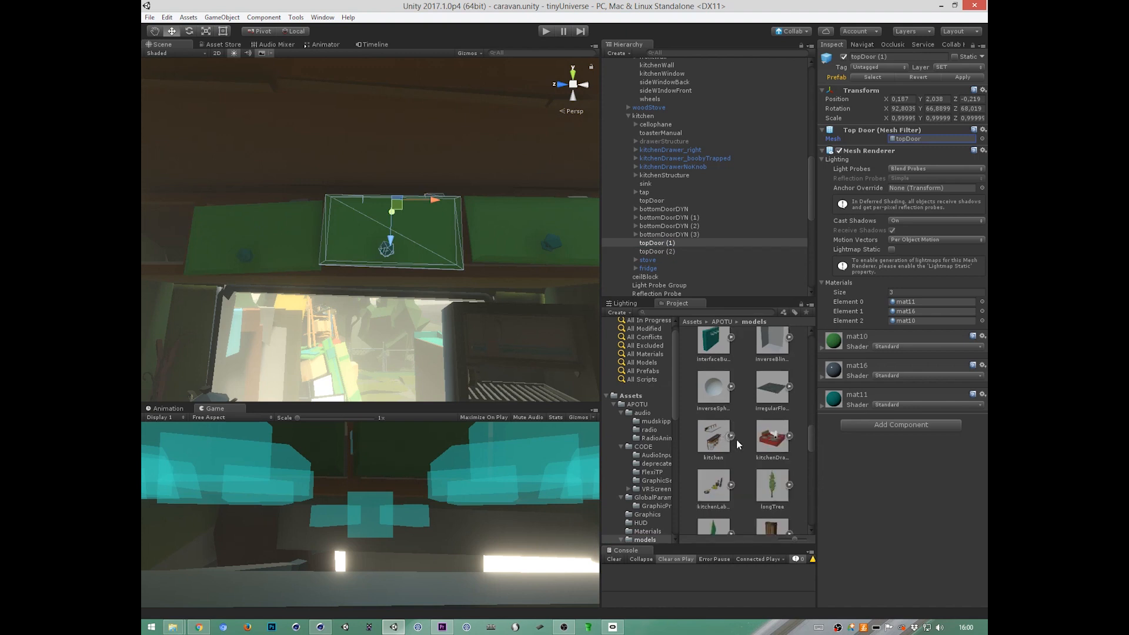
left_click_drag(445, 331, 418, 343, "alt")
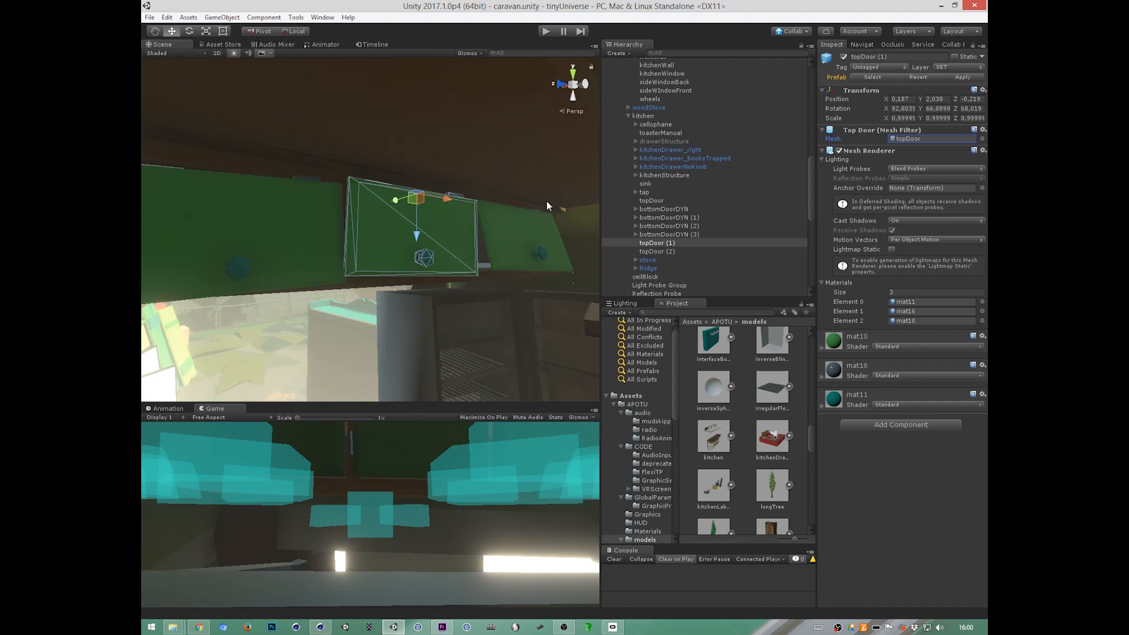
left_click_drag(413, 278, 529, 257, "alt")
Select kitchenStructure and expand it together with its top group to reveal the child objects
left_click(463, 334)
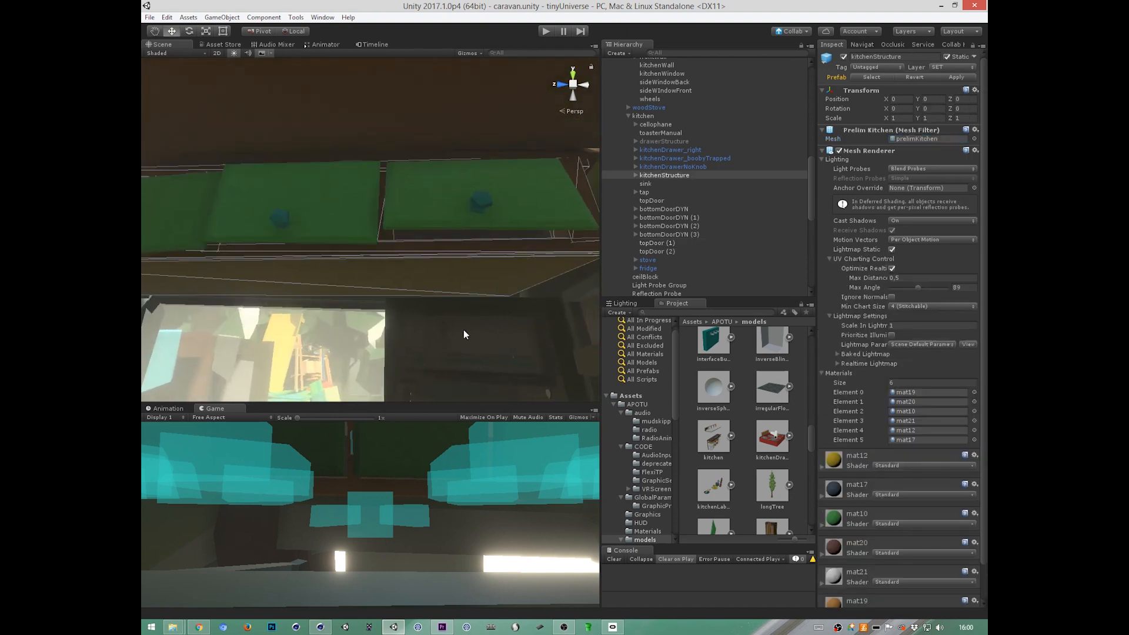
middle_click_drag(500, 331, 605, 307, "alt")
middle_click_drag(444, 322, 483, 316, "alt")
left_click_drag(483, 316, 610, 297, "alt")
left_click(636, 176)
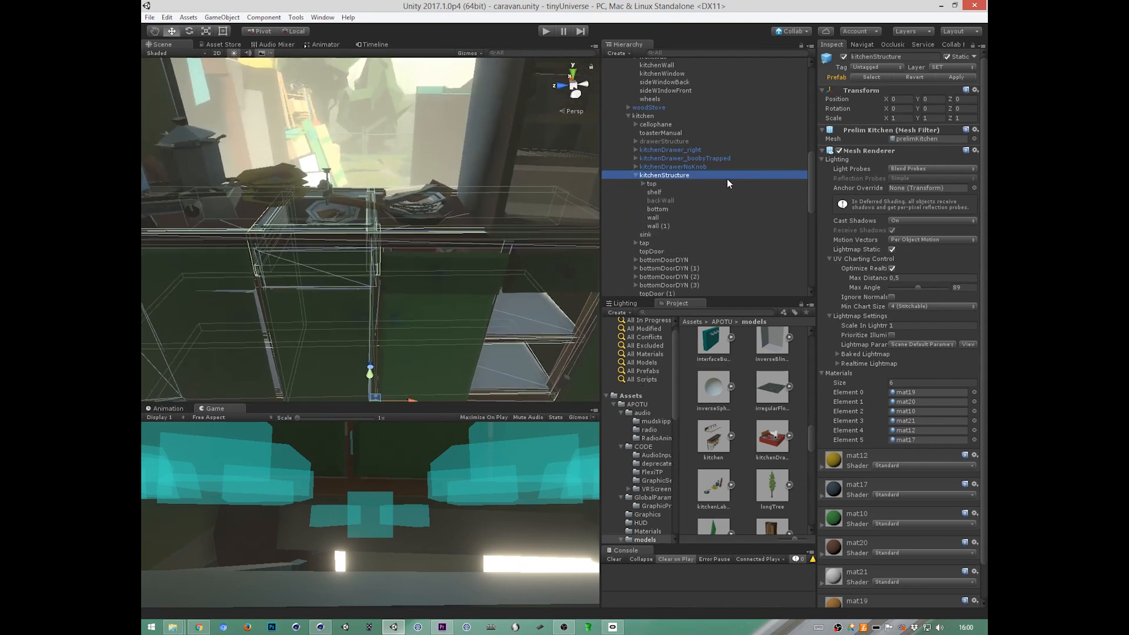
left_click(643, 184)
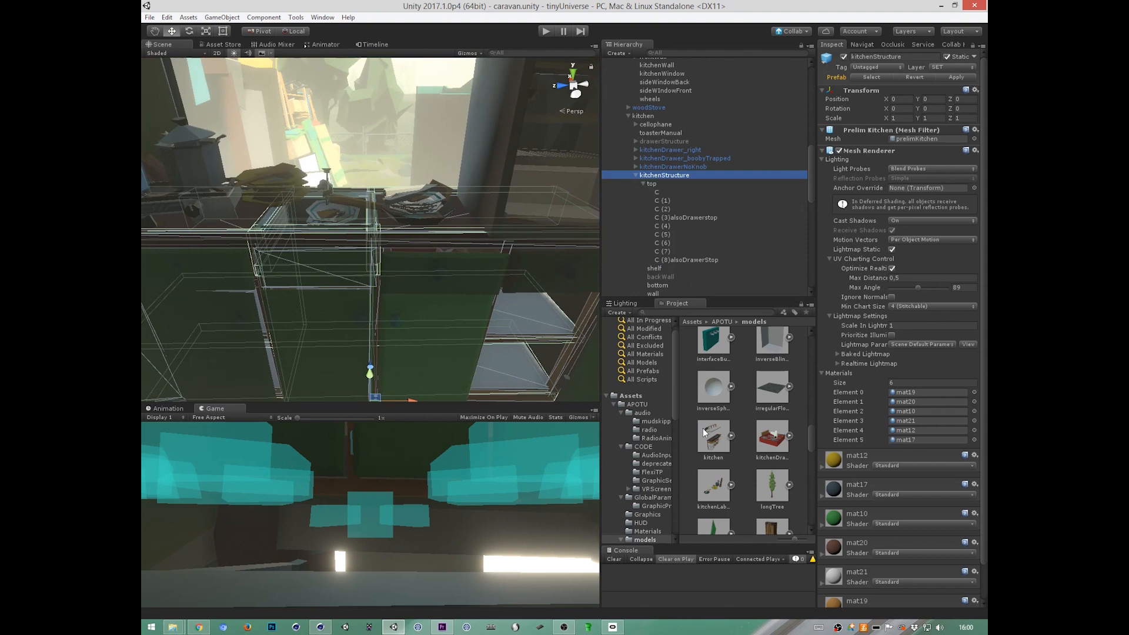
Inspect the box colliders C, C (1), C (8)alsoDrawerStop and C (3)alsoDrawerstop under kitchenStructure's top group
left_click(660, 192)
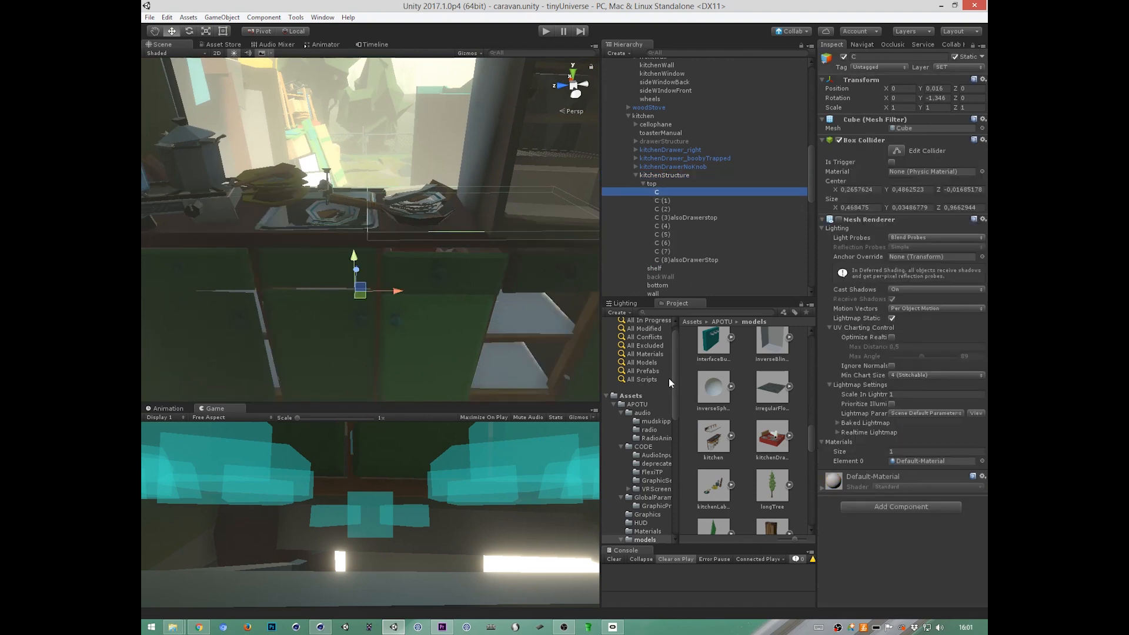
left_click(664, 201)
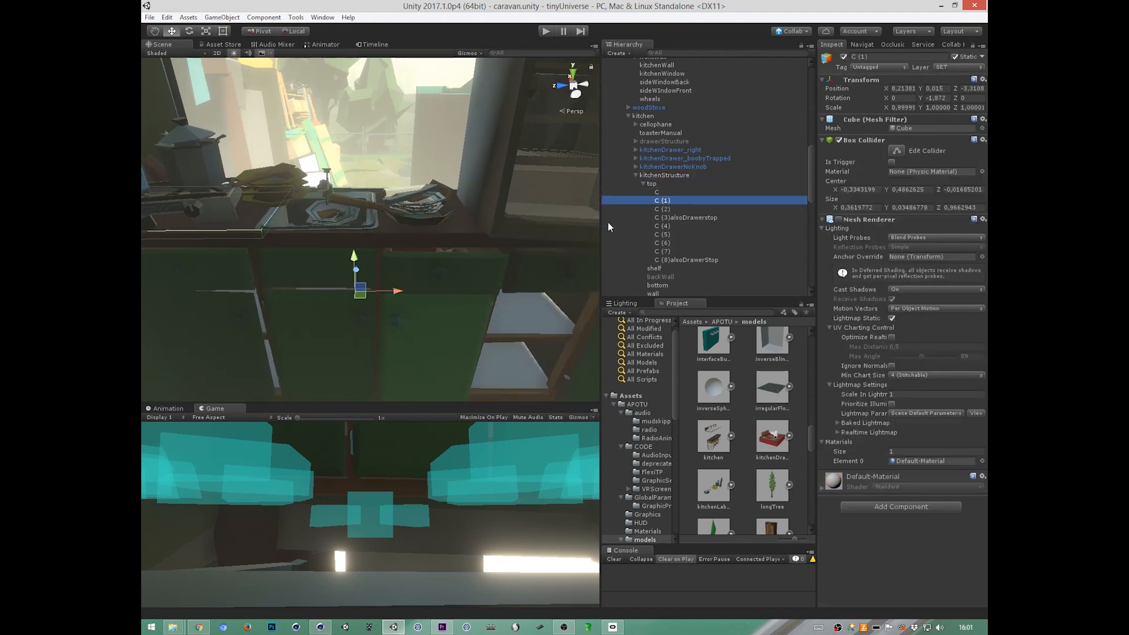
right_click_drag(522, 321, 405, 341, "alt")
middle_click_drag(495, 306, 496, 434, "alt")
left_click_drag(496, 434, 508, 266, "alt")
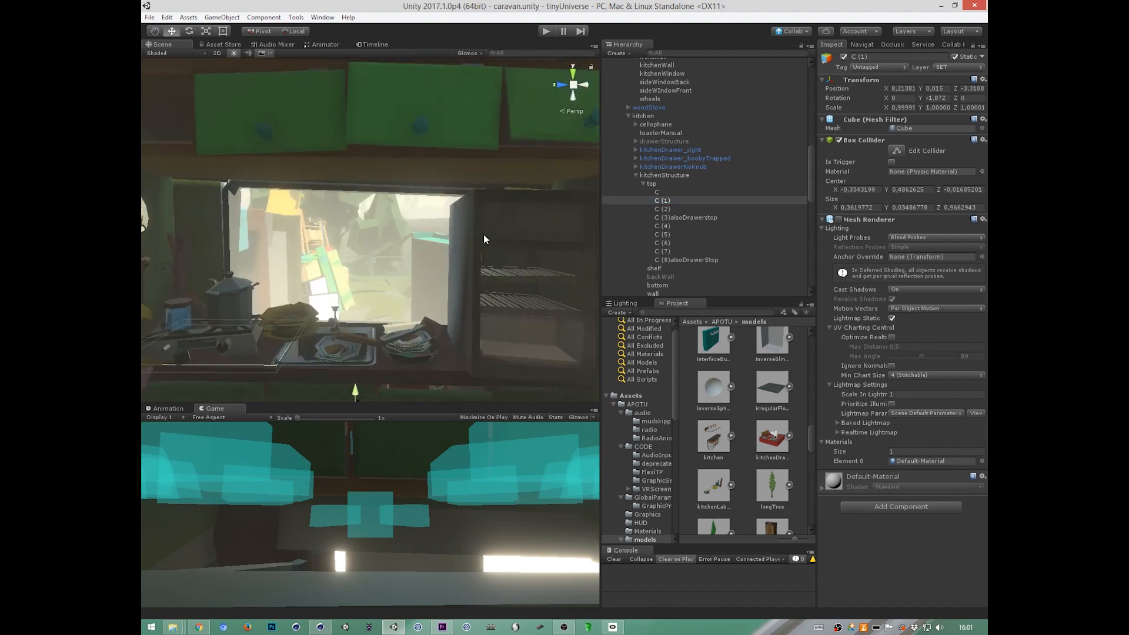
left_click(424, 165)
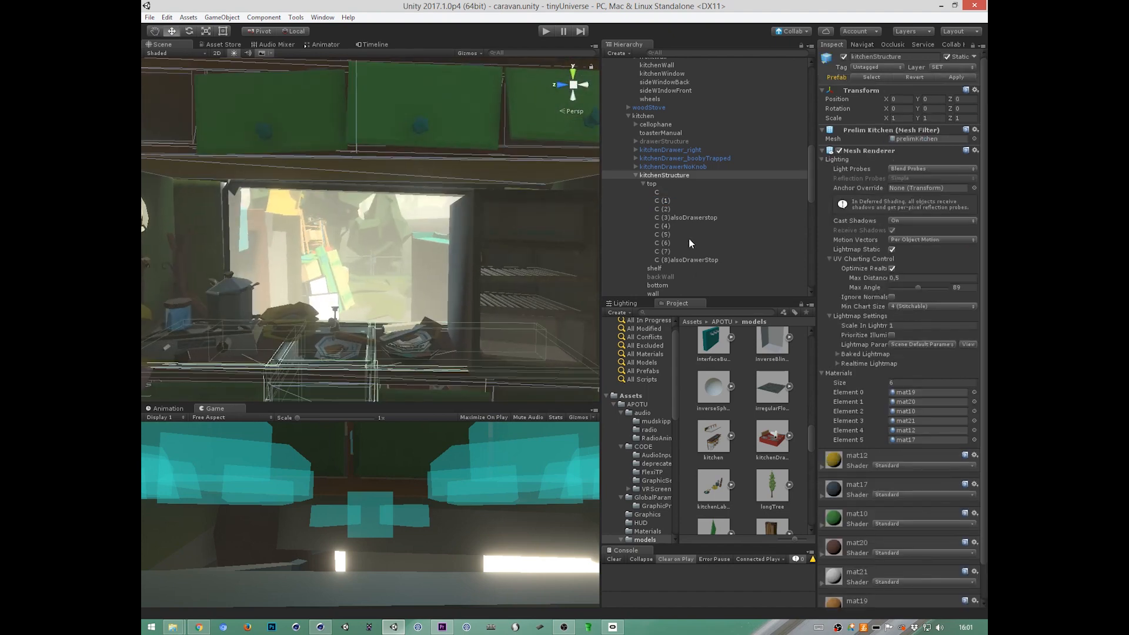
left_click(714, 259)
left_click(717, 216)
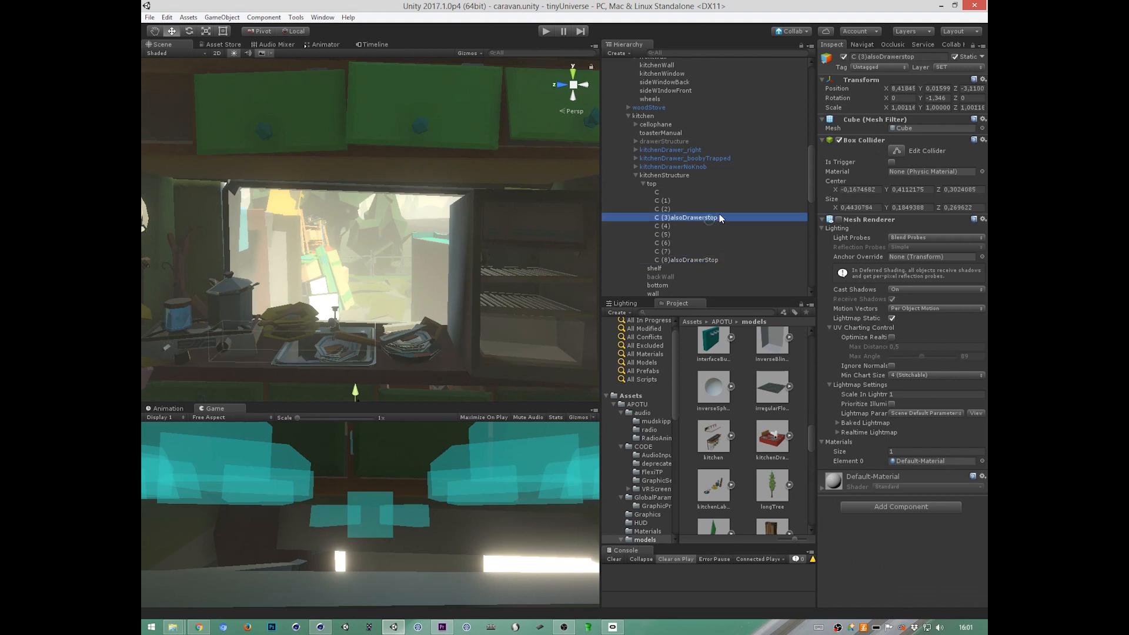
Inspect the box colliders C (7), C (6), C (5) and C (4) under kitchenStructure's top group
left_click(690, 252)
left_click(694, 243)
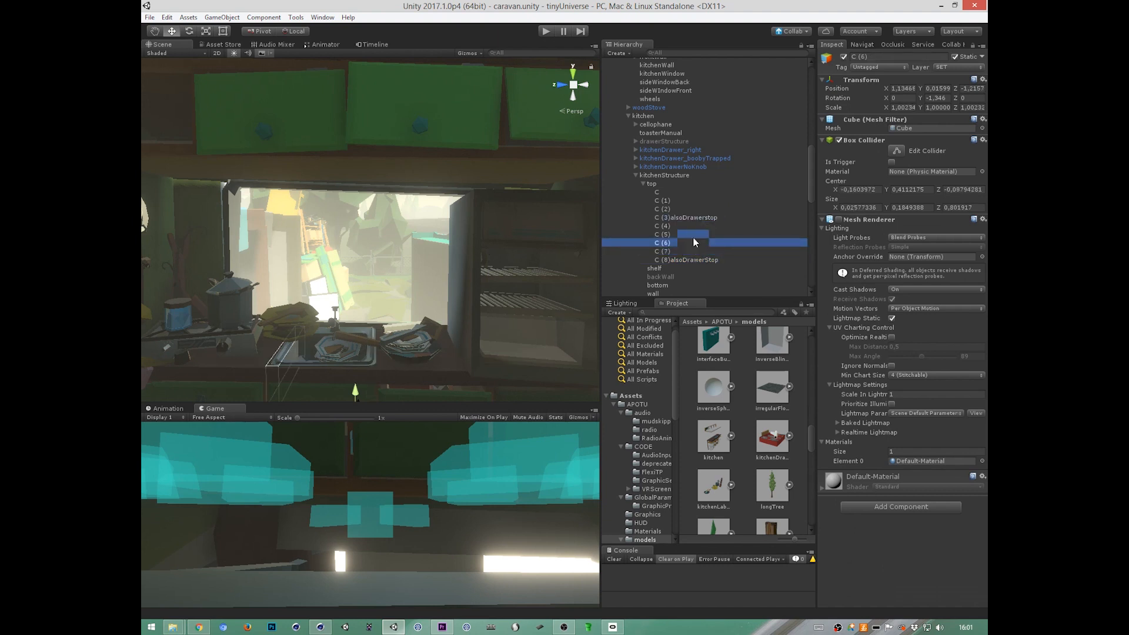
left_click(694, 234)
mouse_move(521, 310)
right_mouse_down("alt")
mouse_move(343, 363)
mouse_move(512, 311)
right_mouse_up("alt")
left_click(683, 228)
Duplicate the collider object C inside kitchenStructure's top group and rename that group to bench
left_click(689, 194)
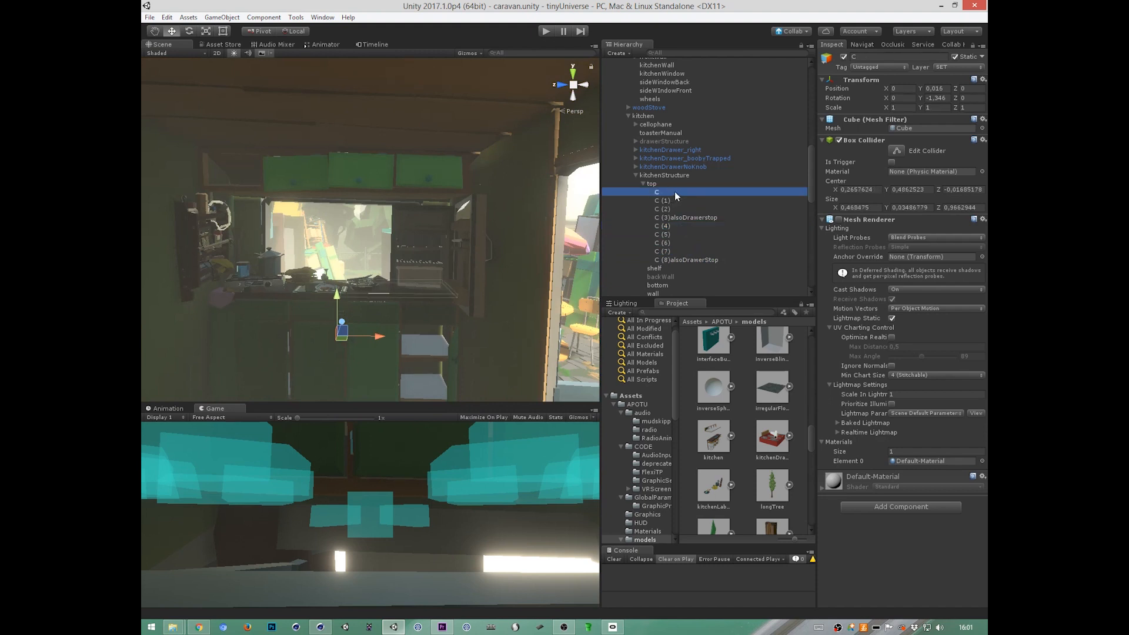
key("ctrl+d")
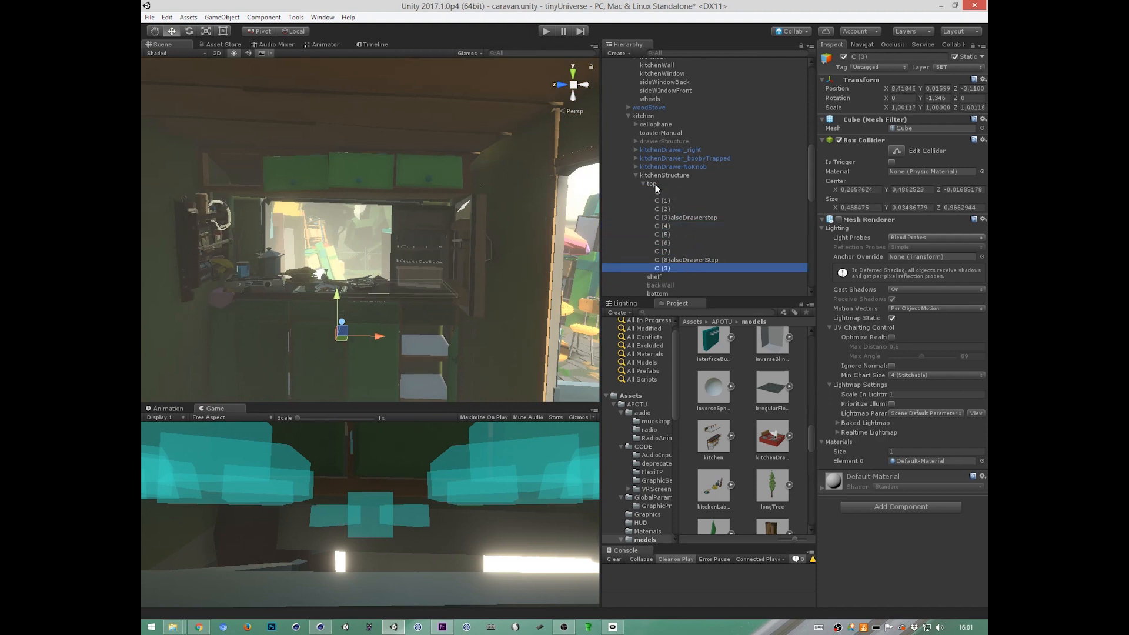
left_click(655, 184)
left_click(655, 185)
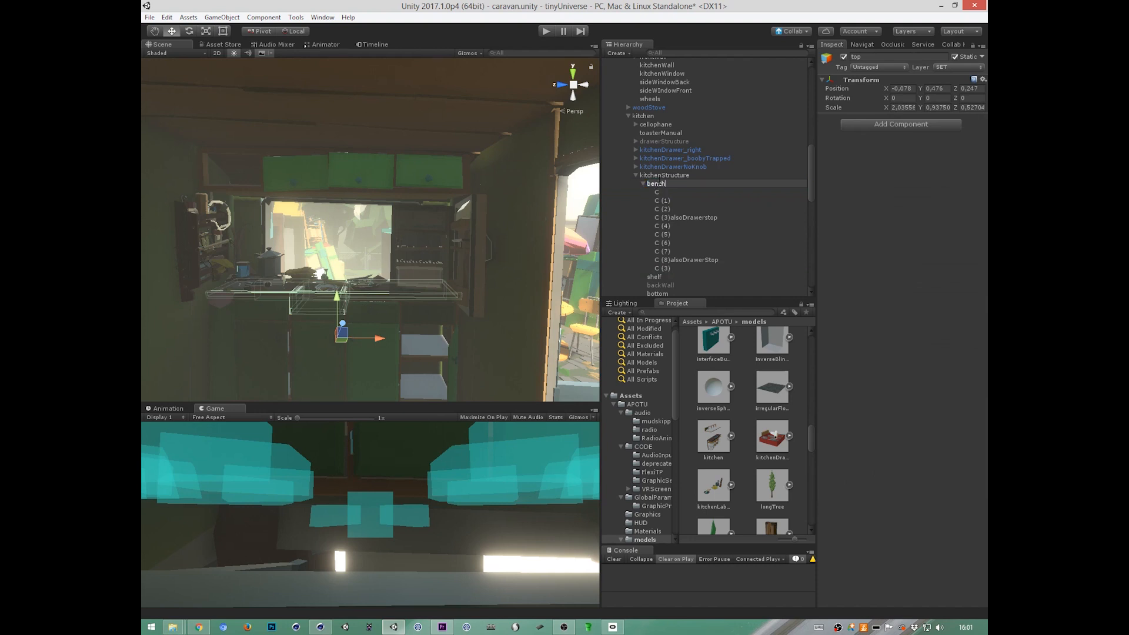
key("Return")
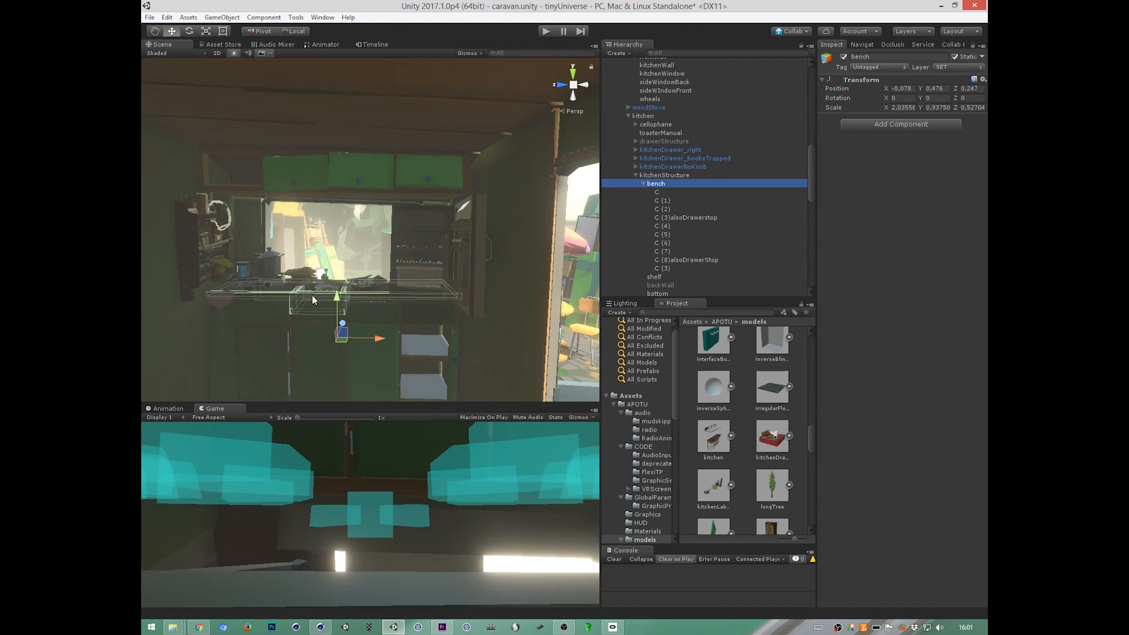
Examine the upper kitchen doors and the kitchenStructure mesh around them
left_click_drag(428, 283, 449, 176, "alt")
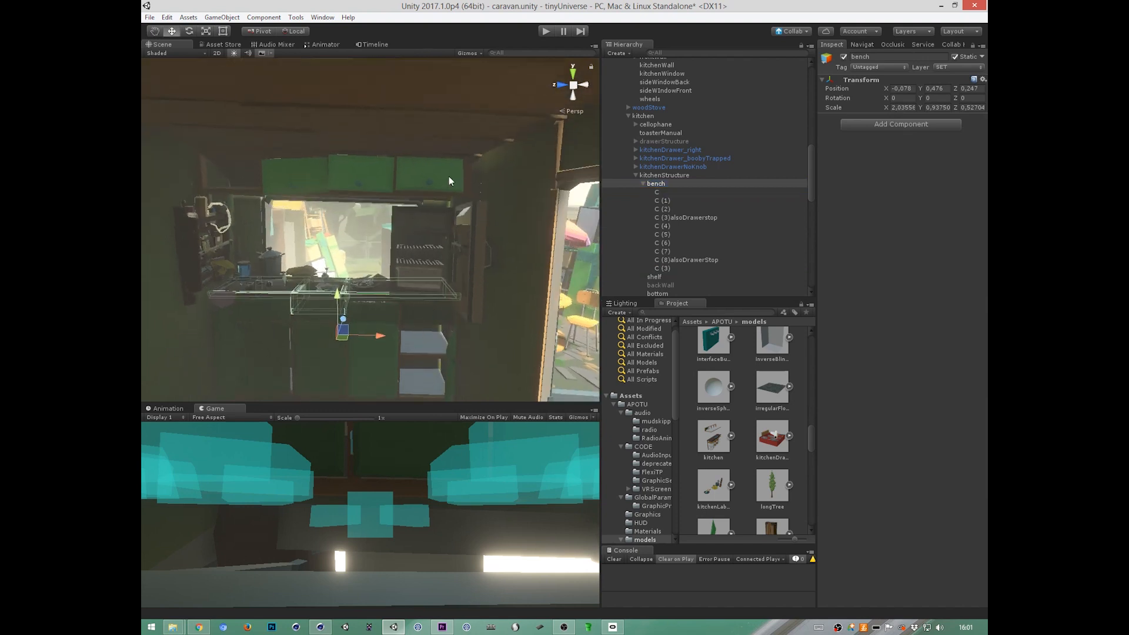
left_click(466, 176)
left_click(375, 178)
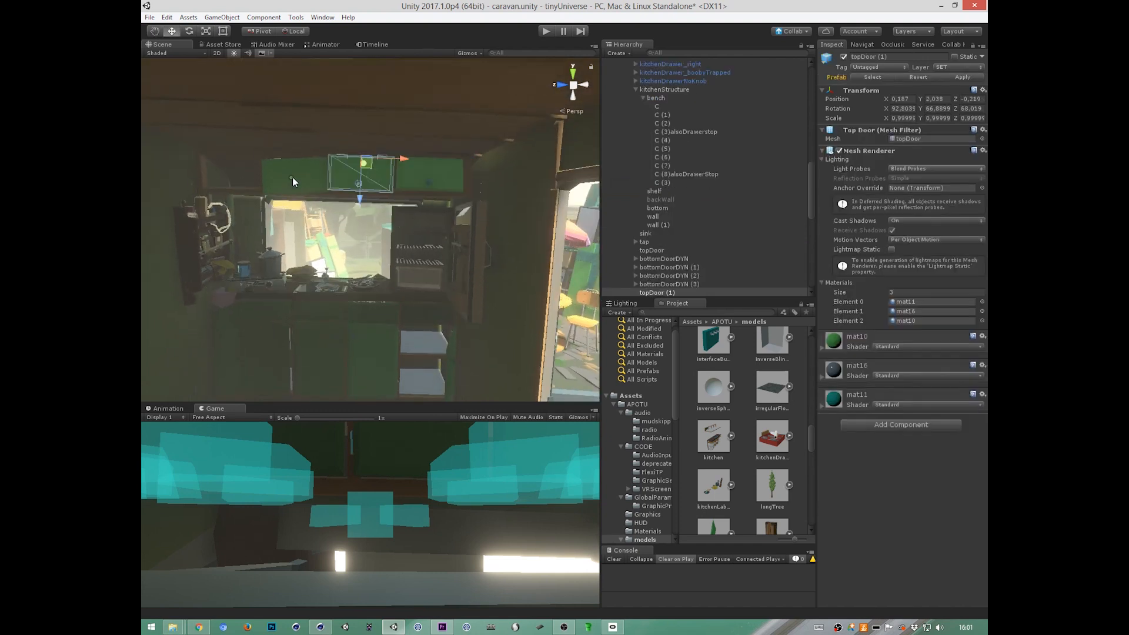
left_click(292, 178)
left_click(330, 295)
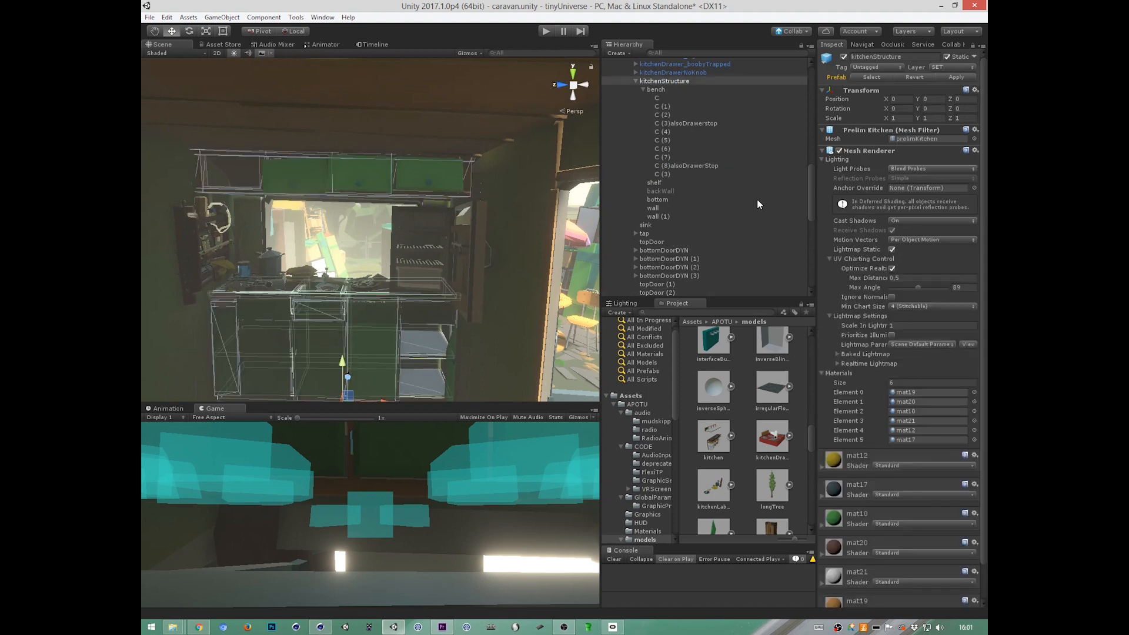
Move the duplicated collider C (3) out of bench directly under kitchenStructure, and raise it to about Y 1.77 near the upper doors
left_click(659, 99)
left_click(683, 175)
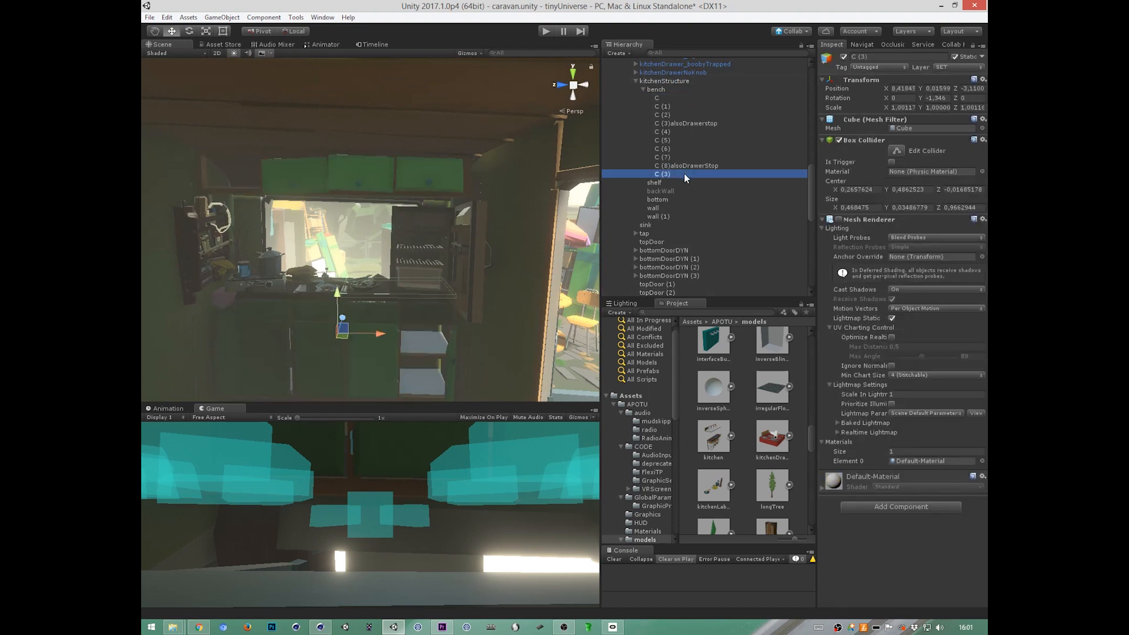
left_click_drag(668, 174, 669, 83)
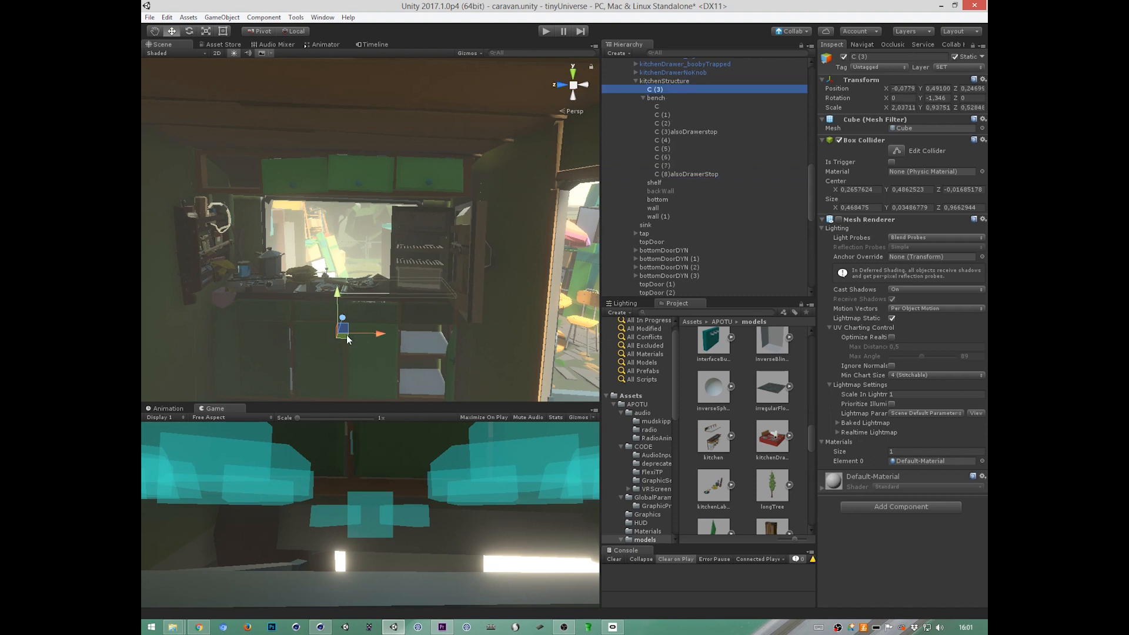
left_click_drag(347, 339, 327, 204)
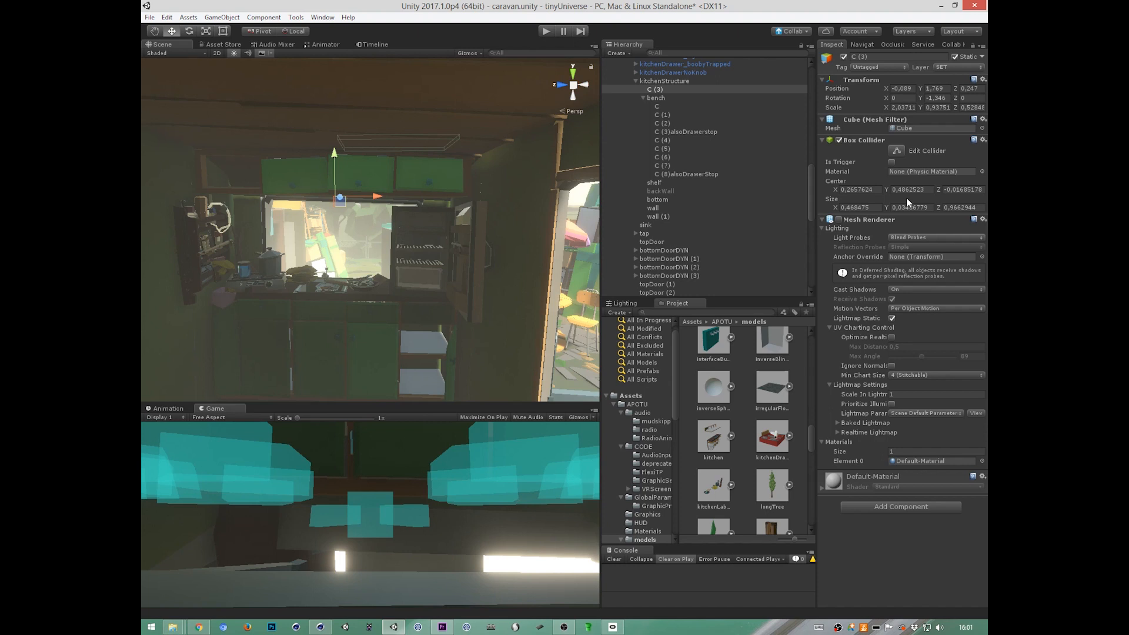
Set the box collider center of C (3) to 0 on X, Y and Z
left_click(861, 190)
type("0")
key("Tab")
type("0")
key("Tab")
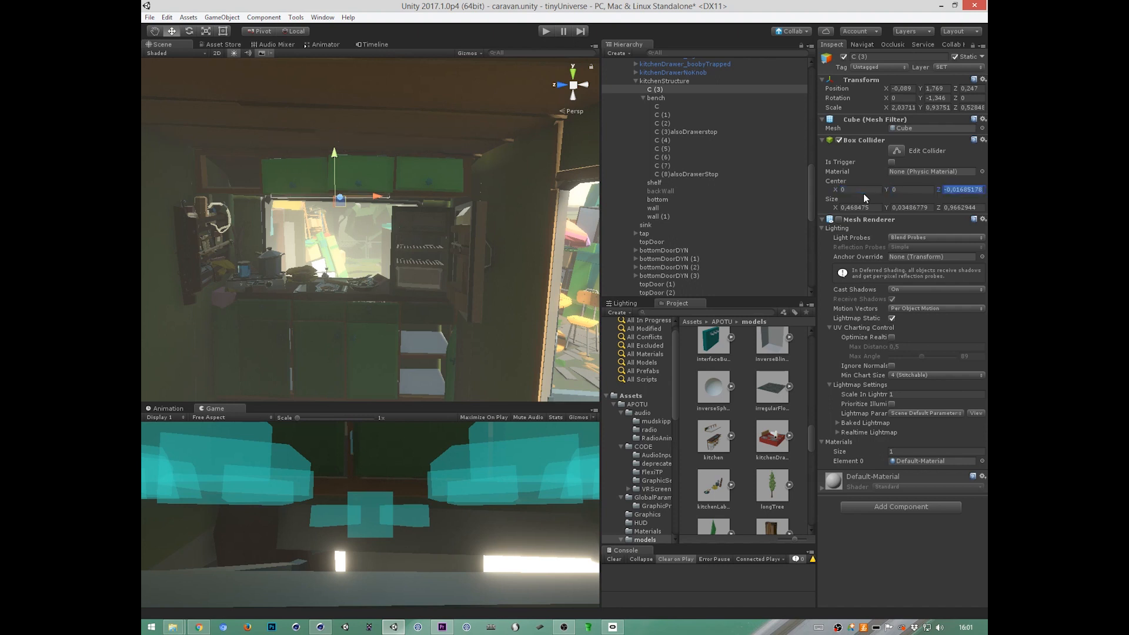
type("0")
Remove the Mesh Renderer and the Cube Mesh Filter components from C (3)
left_click(869, 220)
right_click(869, 221)
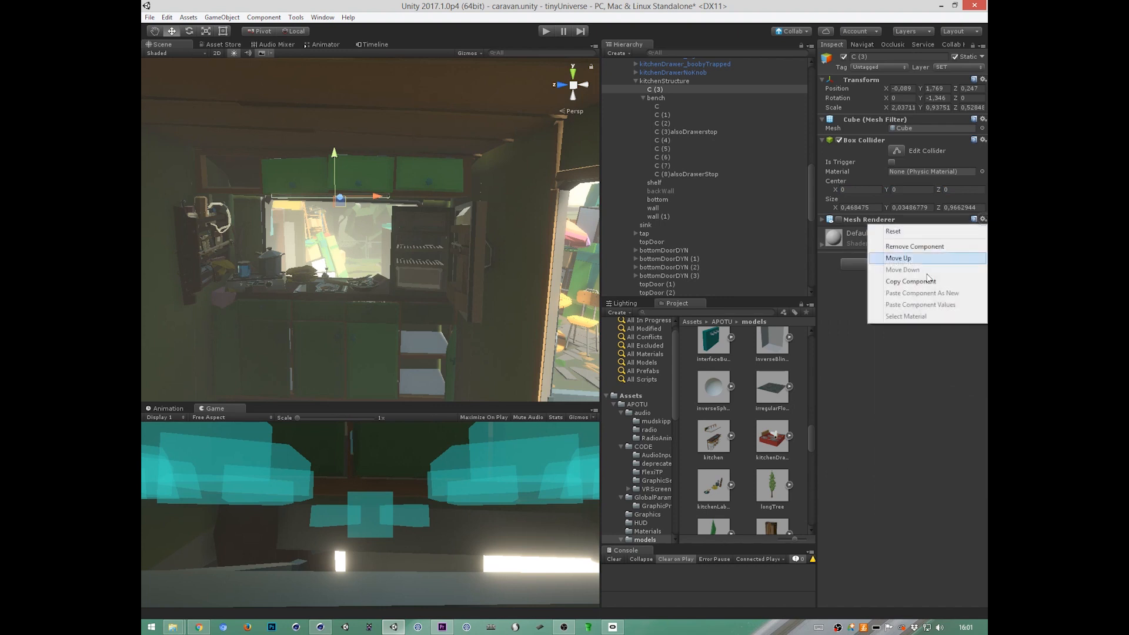
left_click(958, 246)
left_click(982, 120)
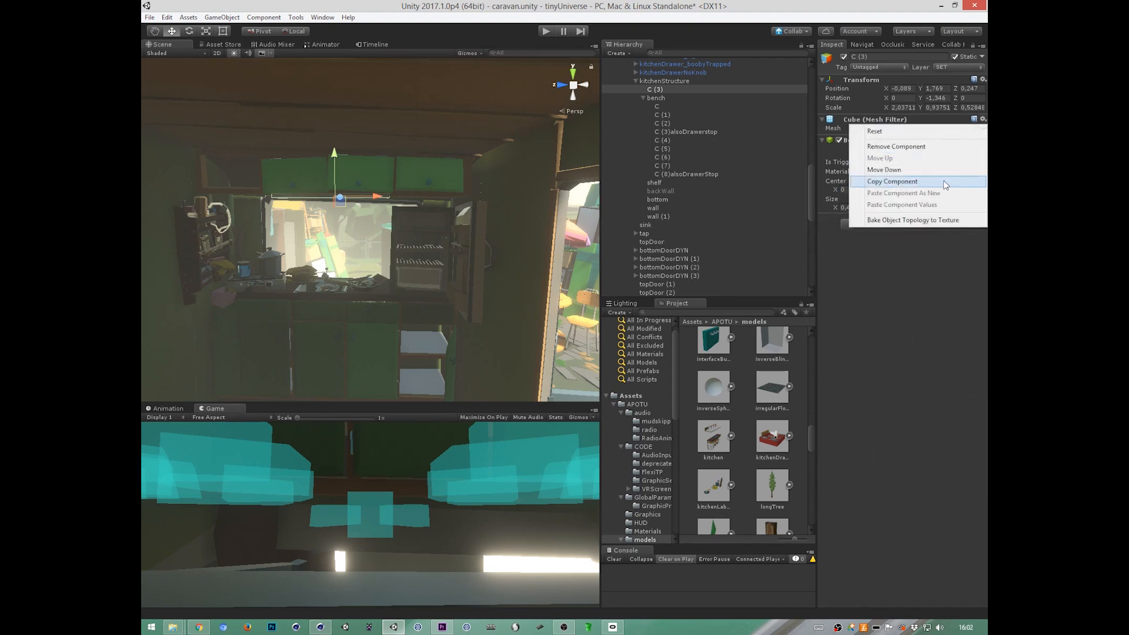
left_click(930, 146)
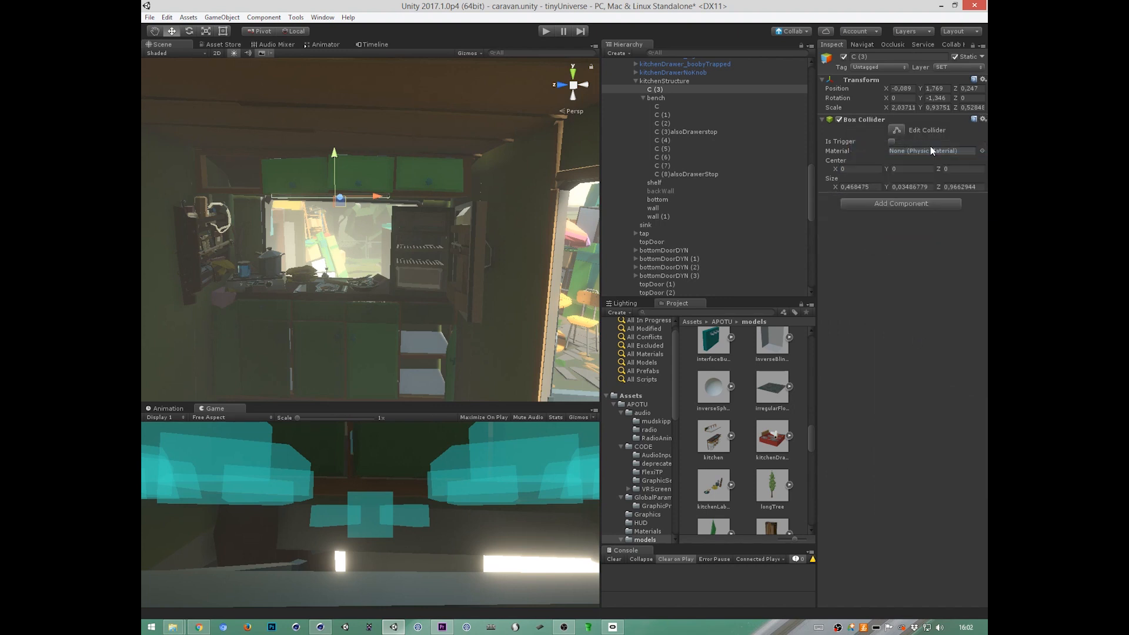
Collapse the bench group and place it above C (3) under kitchenStructure
left_click(643, 99)
left_click_drag(660, 100, 665, 84)
left_click(656, 108)
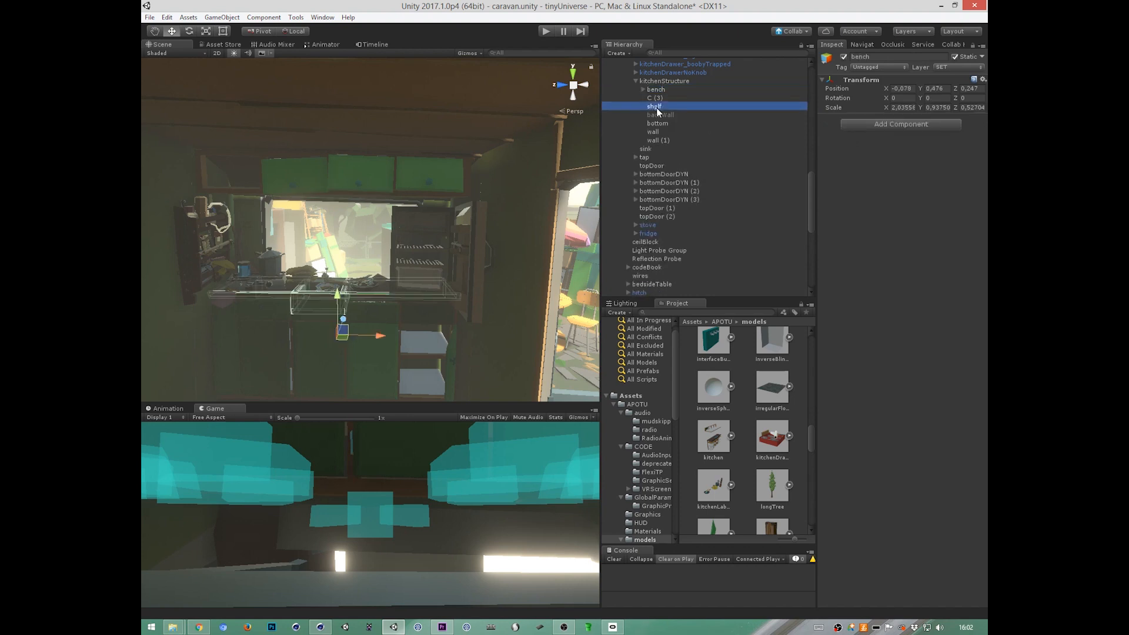
Compare the kitchenStructure mesh with the bench group's colliders around the counter
left_click(671, 82)
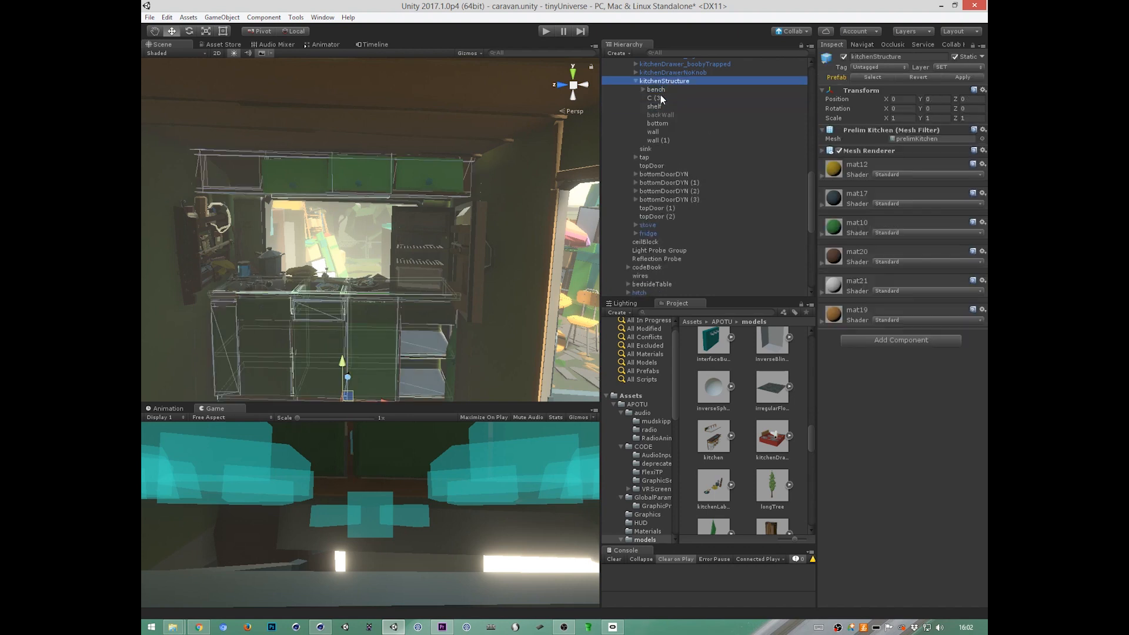
left_click(665, 90)
left_click(673, 82)
left_click(661, 90)
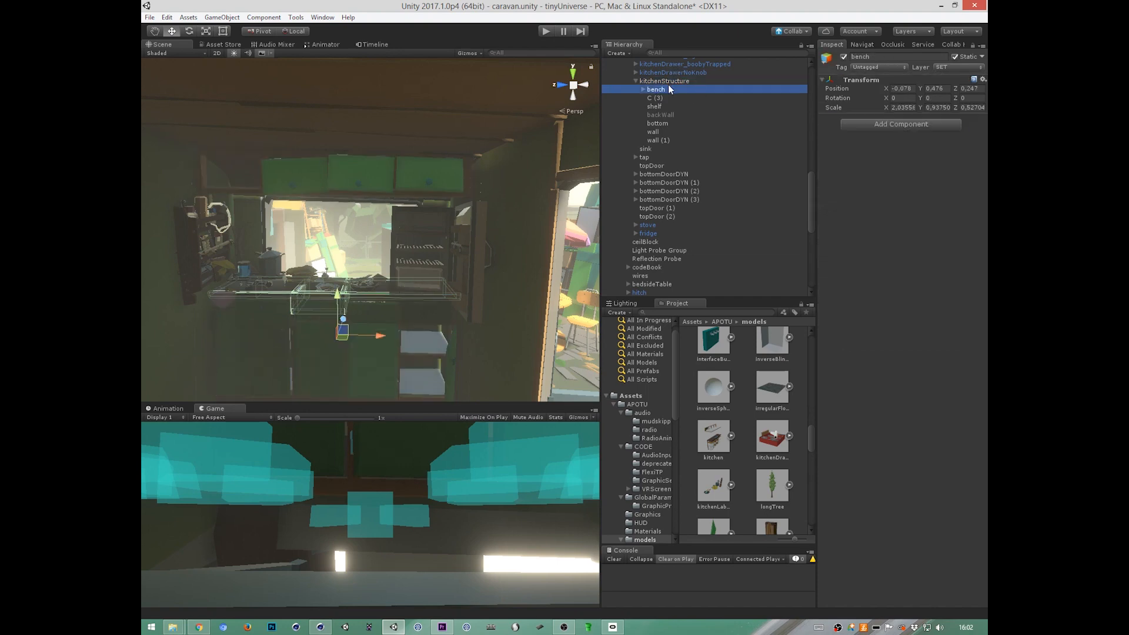
mouse_move(499, 249)
left_mouse_down("alt")
mouse_move(524, 279)
mouse_move(498, 268)
left_mouse_up("alt")
right_click_drag(414, 307, 697, 210, "alt")
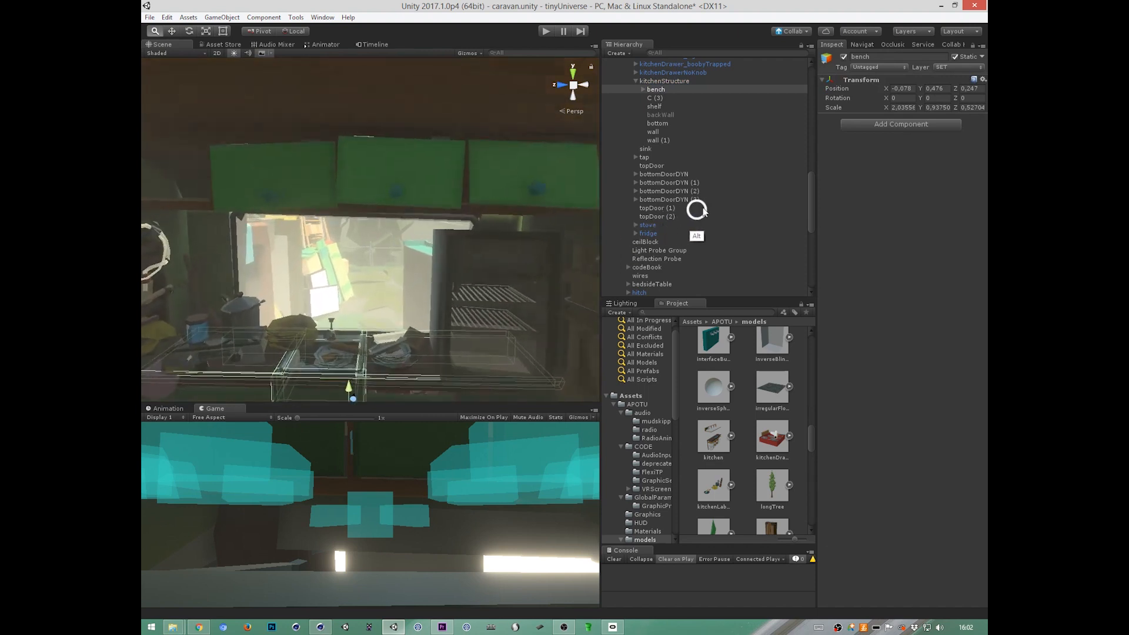
left_click_drag(563, 247, 512, 275, "alt")
Create an empty object from C (3) and move it directly under kitchenStructure, between bench and C (3)
left_click(658, 98)
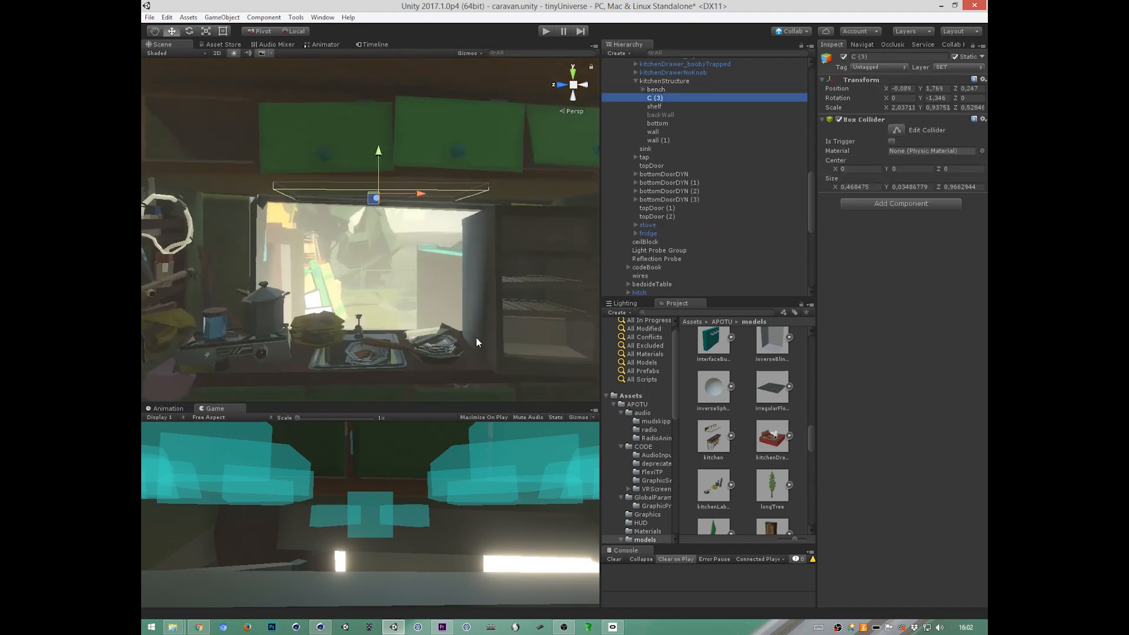
right_click(659, 100)
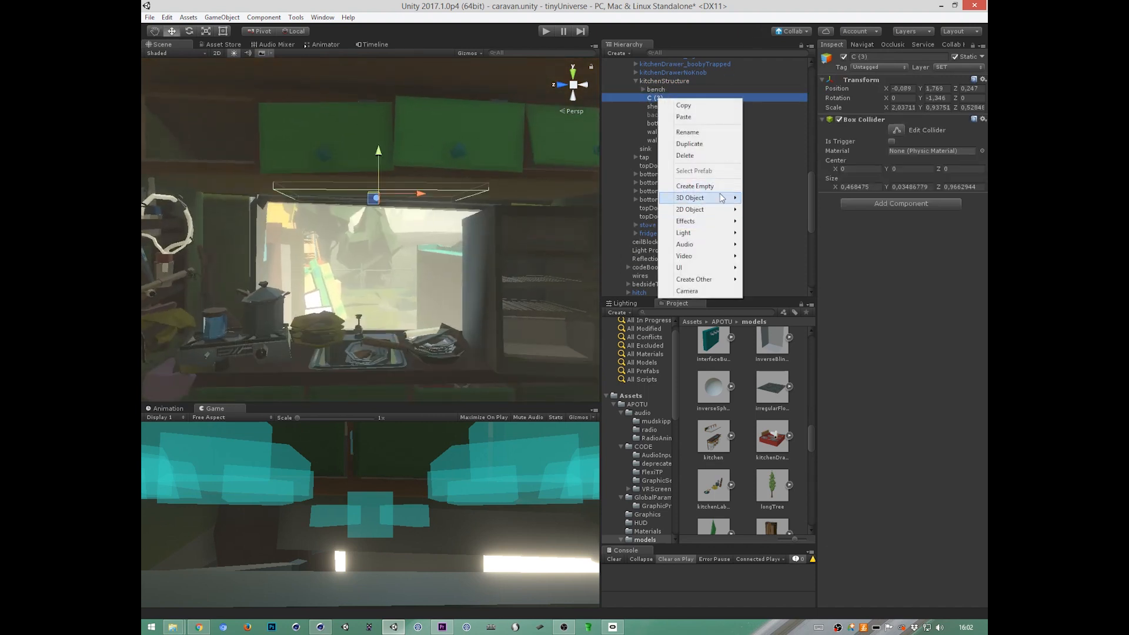
left_click(687, 187)
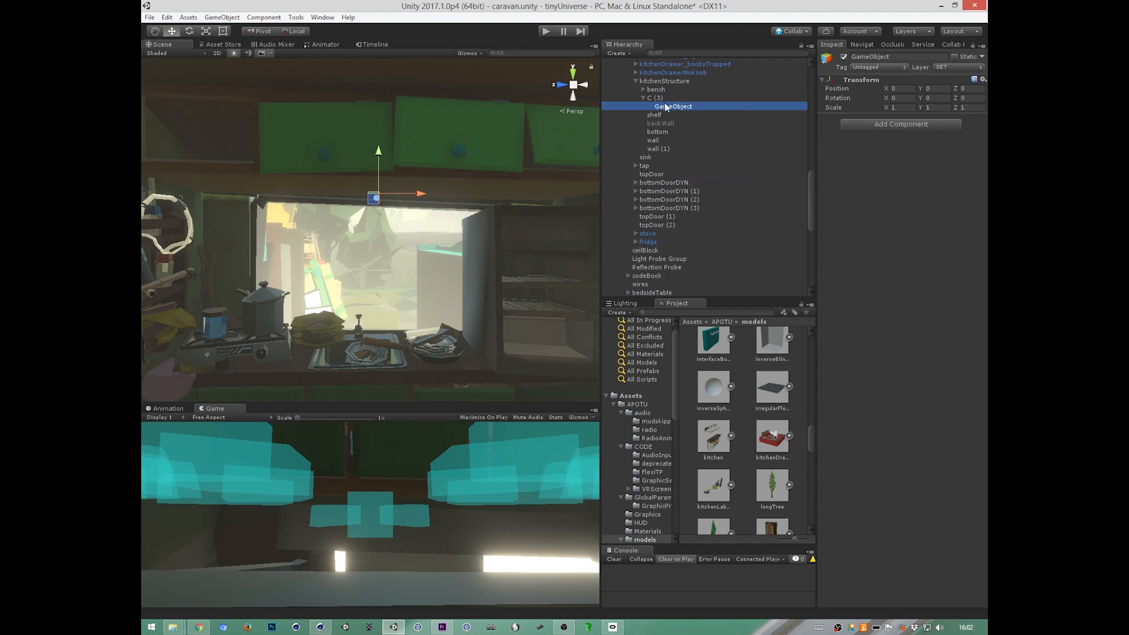
left_click(669, 99)
left_click(670, 107)
left_click_drag(680, 110, 678, 95)
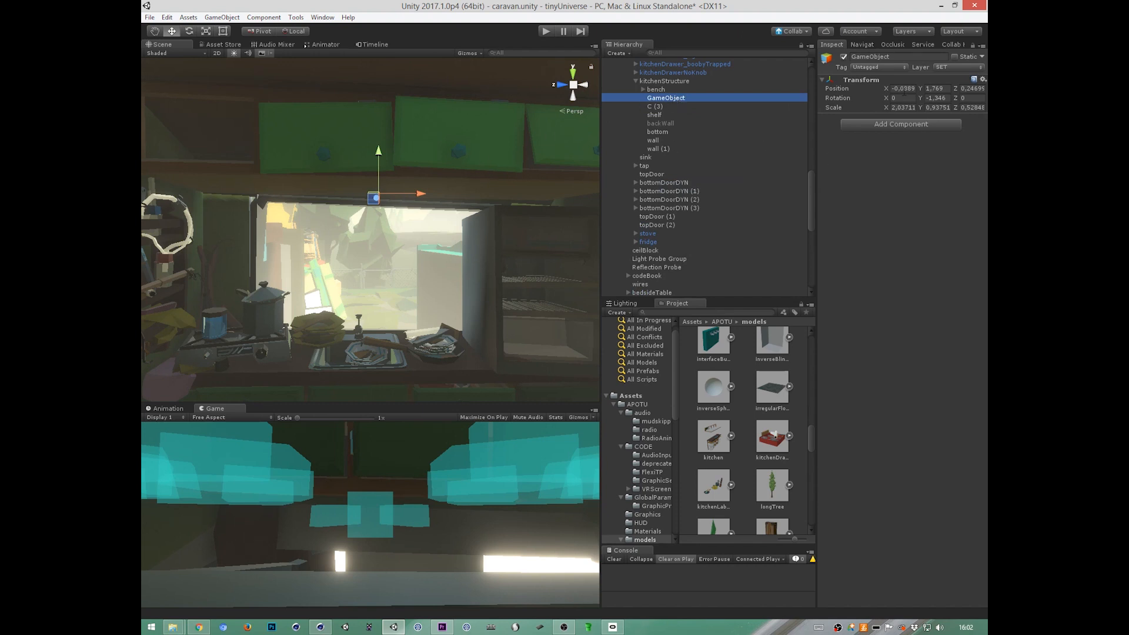
Rename the new empty object to topBit
double_click(670, 100)
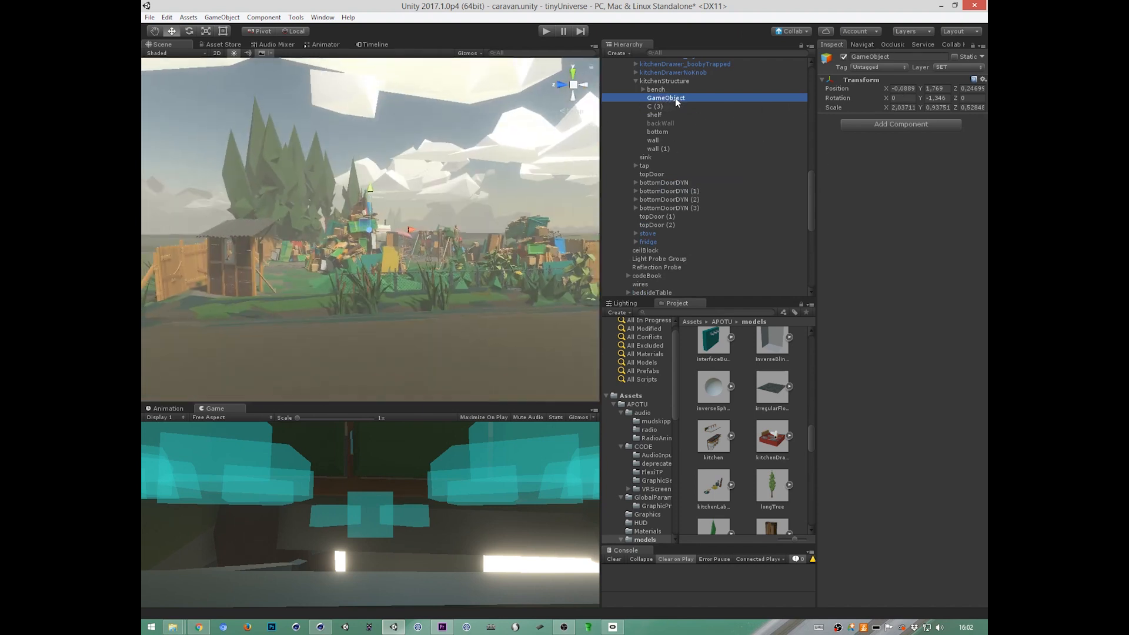
key("F2")
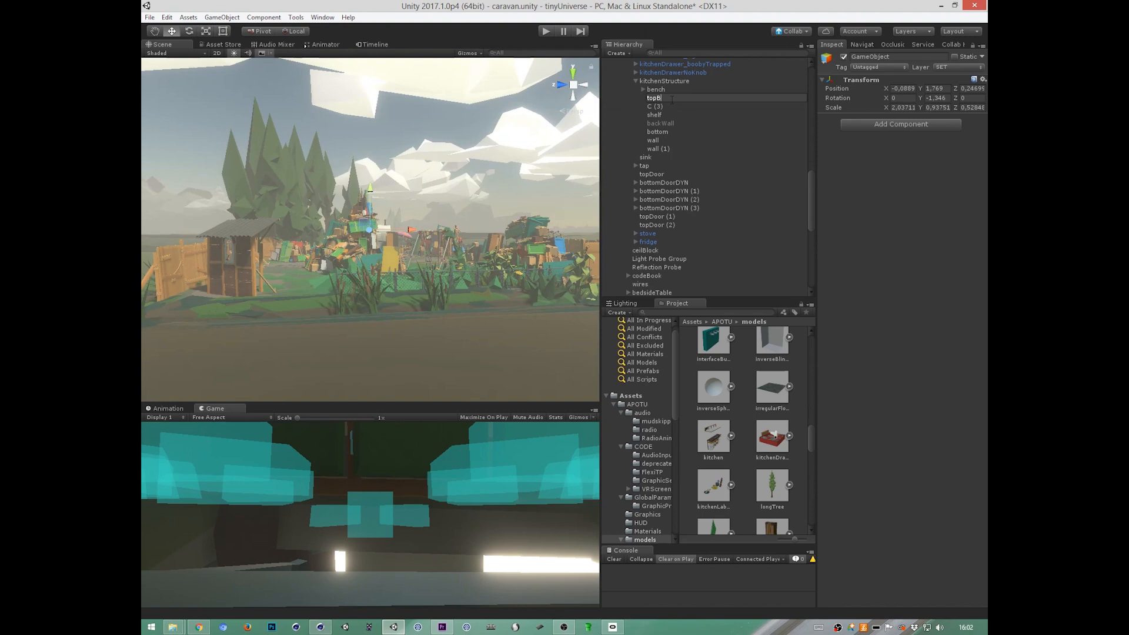
key("Return")
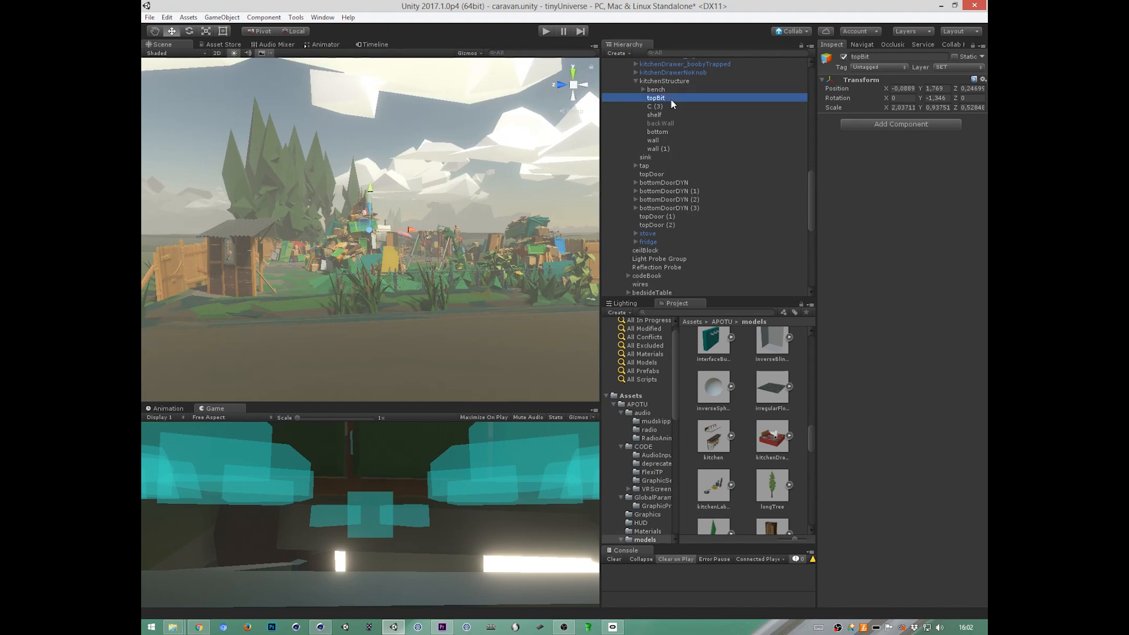
key("F2")
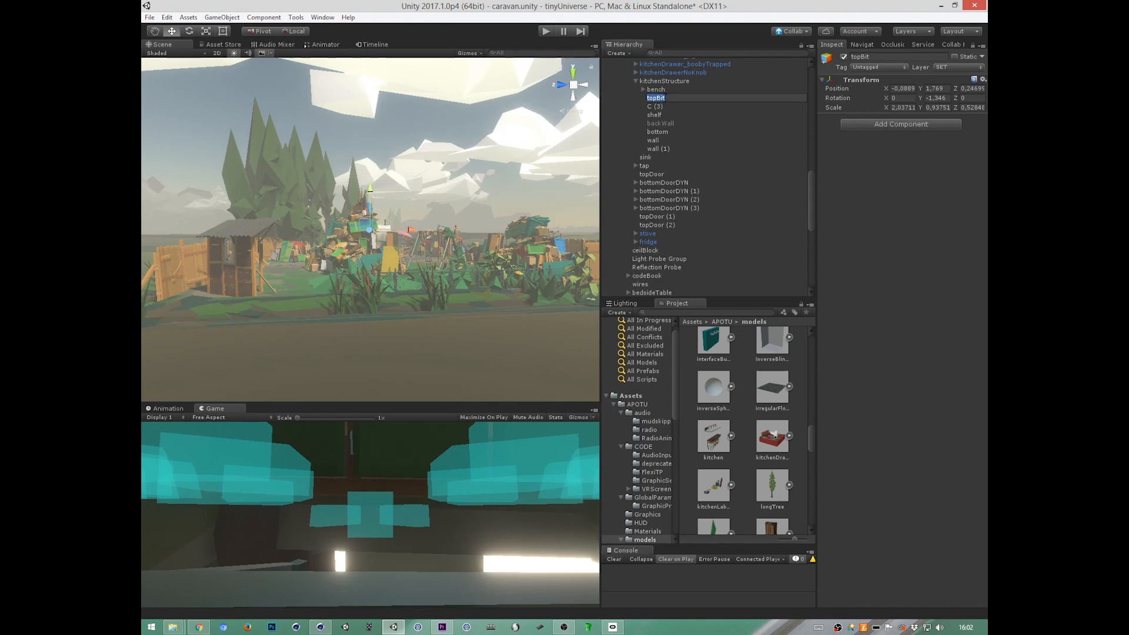
Make topDoor, topDoor (1) and topDoor (2) children of topBit and check the group inside the caravan
left_click(665, 224)
left_click(657, 175)
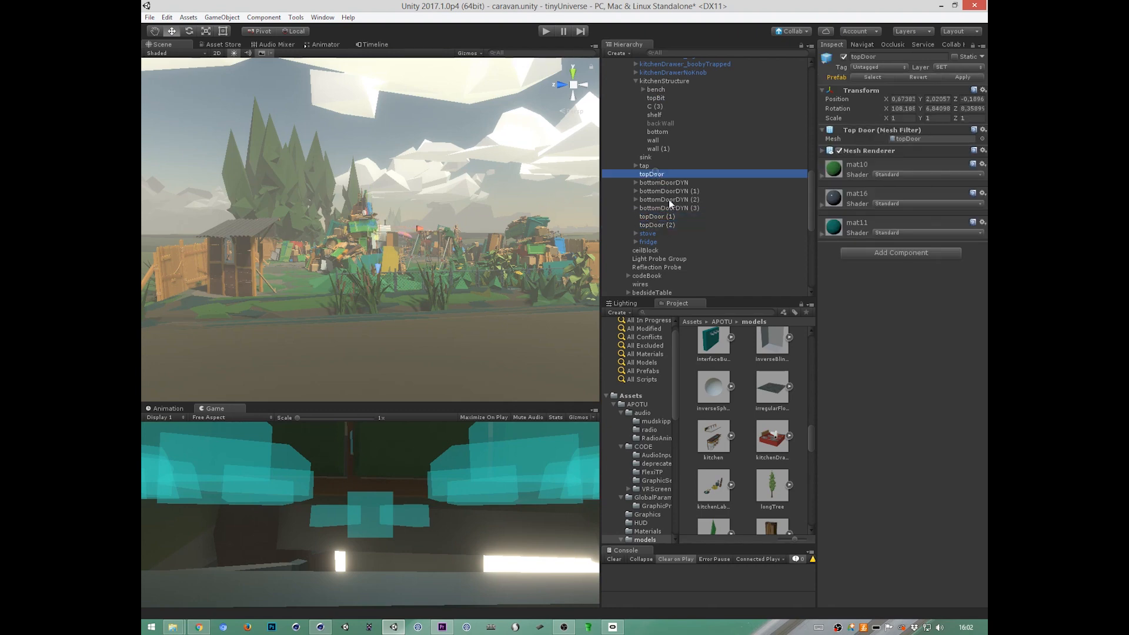
left_click(668, 227)
left_click(668, 217)
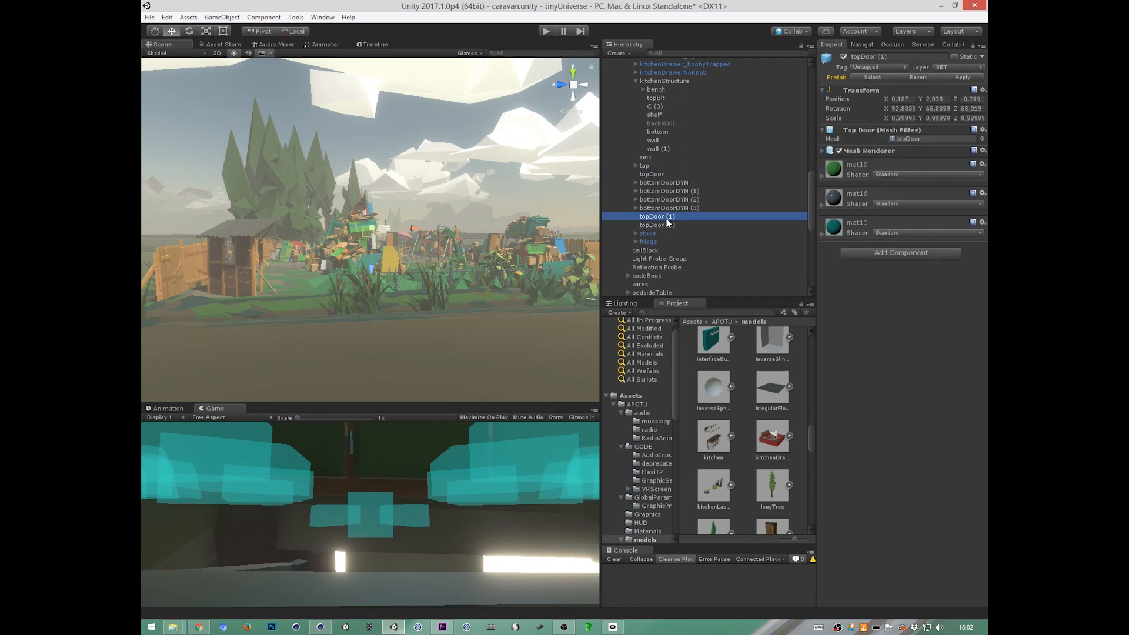
left_click(668, 225, "ctrl")
left_click_drag(675, 142, 661, 98)
left_click(656, 189)
left_click_drag(659, 185, 661, 98)
left_click(656, 98)
key("f")
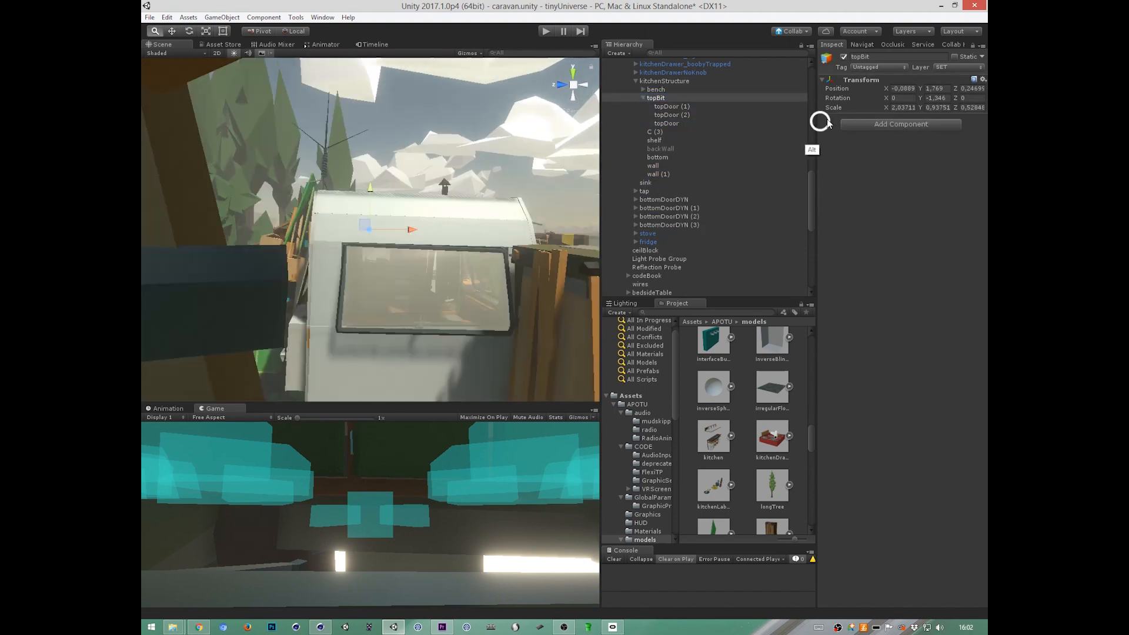
left_click_drag(447, 280, 543, 310, "alt")
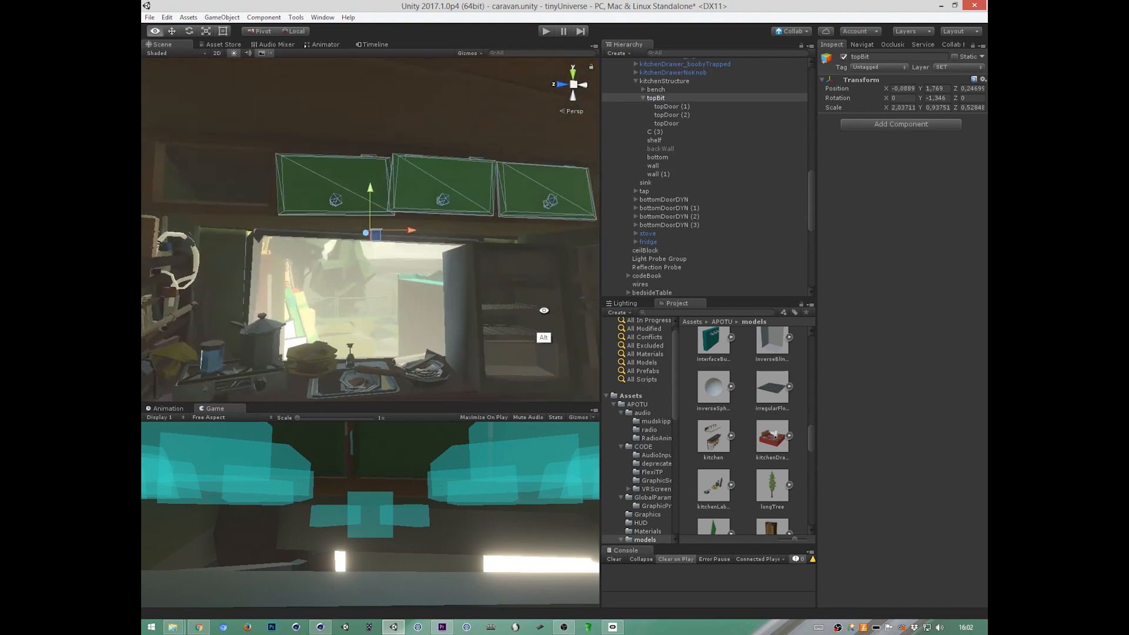
Examine the countertop props, including yellowPlates, and the kitchenStructure mesh around the upper doors and window
left_click(484, 346)
left_click(426, 375)
left_click(359, 377)
left_click(319, 383)
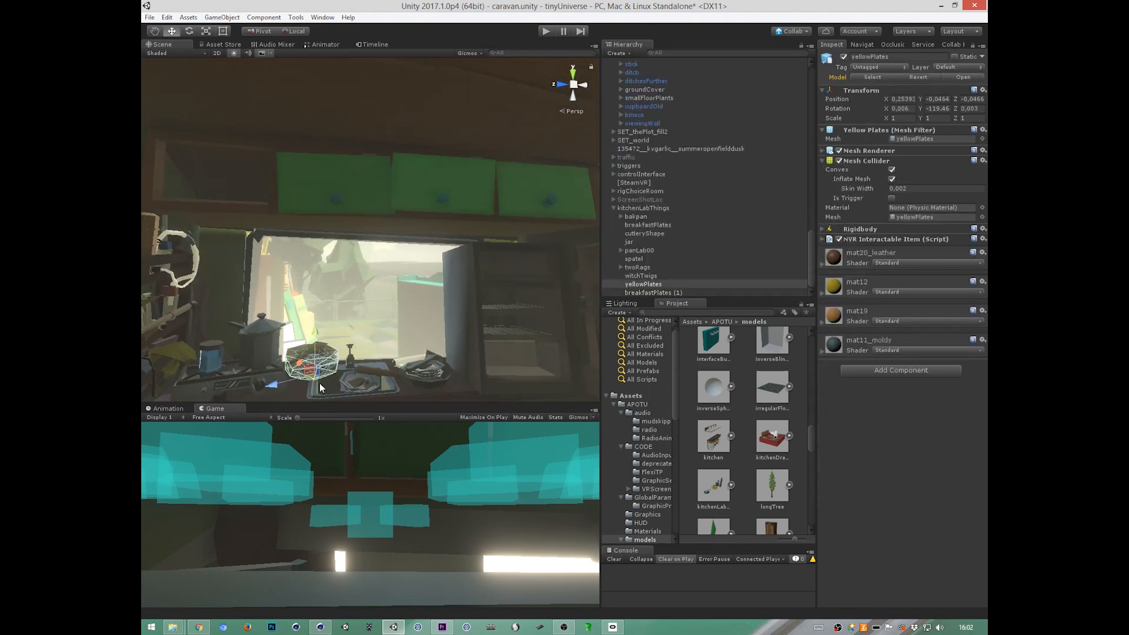
left_click_drag(319, 382, 591, 241, "alt")
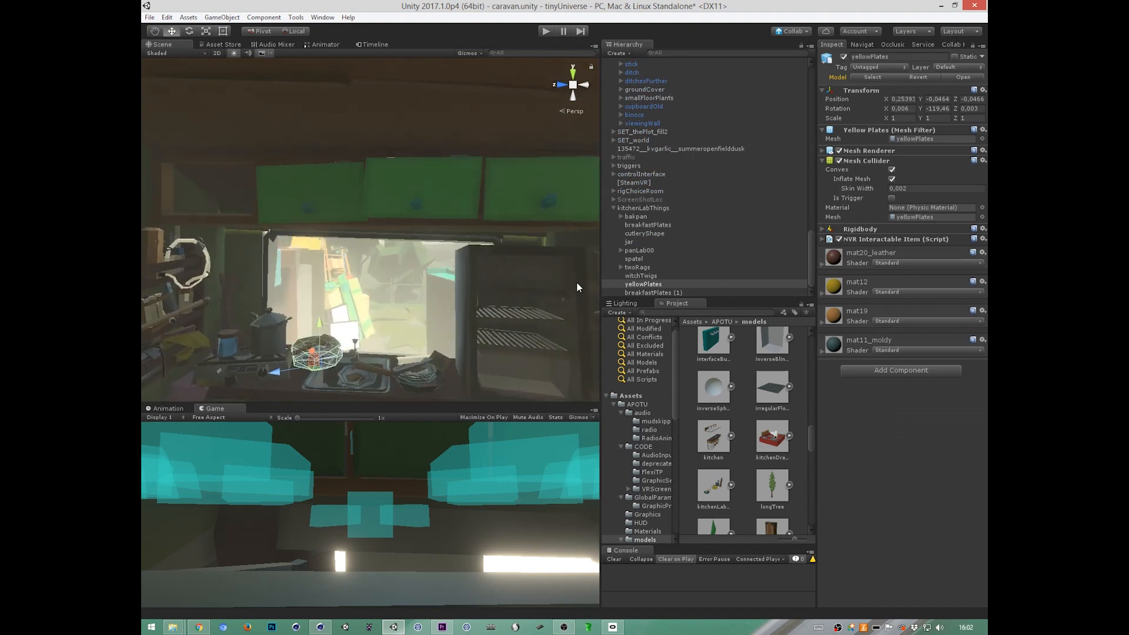
left_click(435, 199)
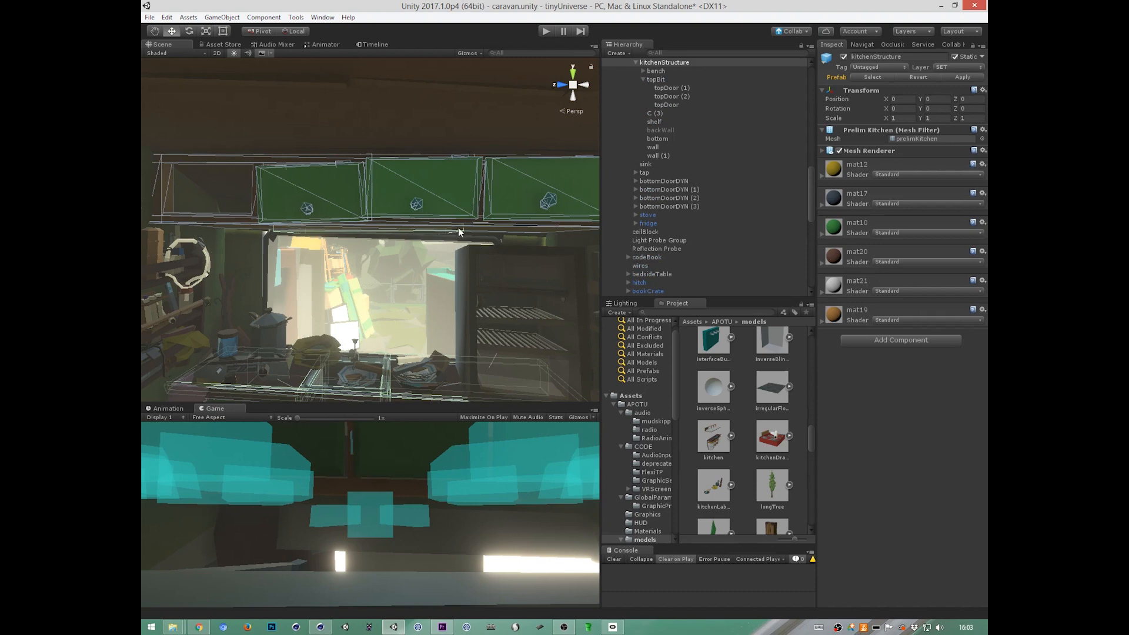
left_click(458, 232)
left_click(453, 231)
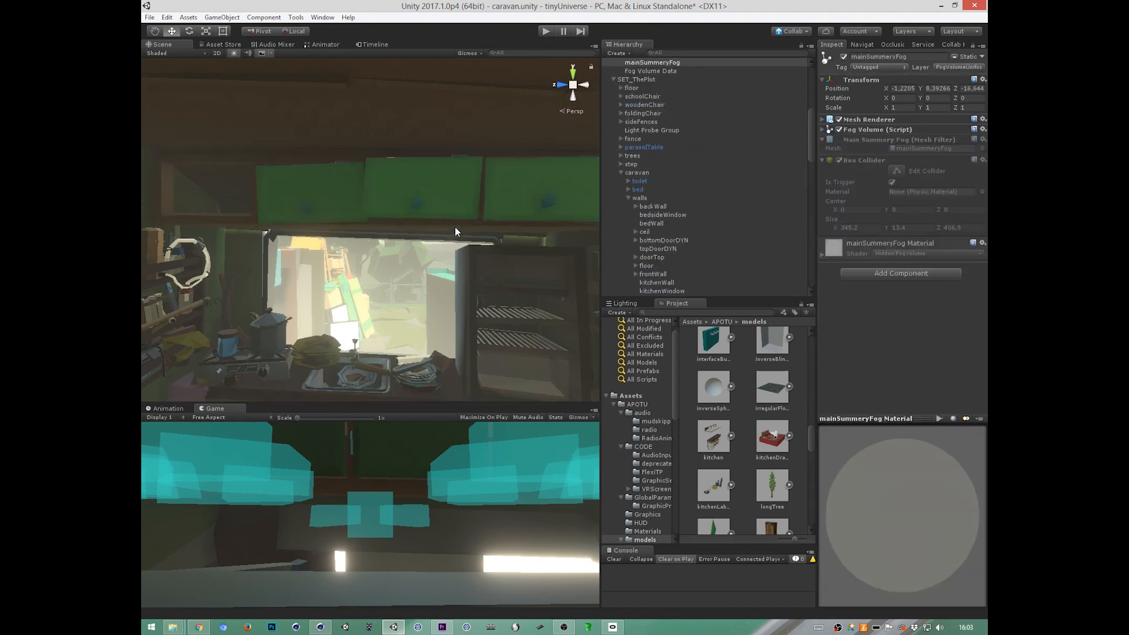
Make C (3) a child of topBit within kitchenStructure, placing it above the topDoor objects
left_click(455, 228)
left_click(455, 229)
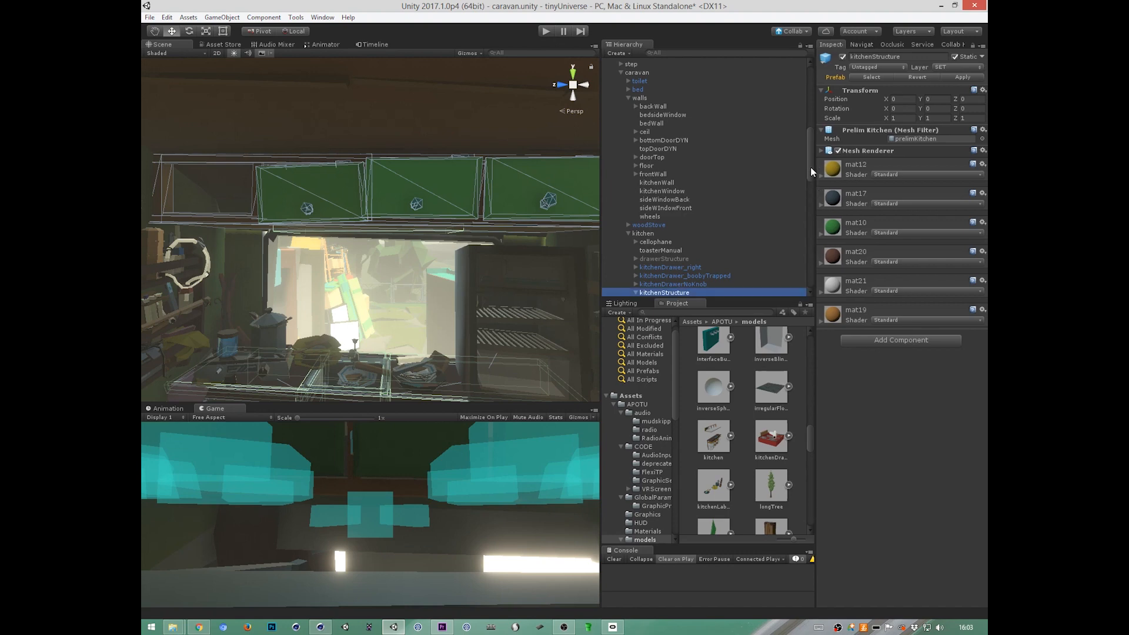
left_click_drag(810, 167, 812, 187)
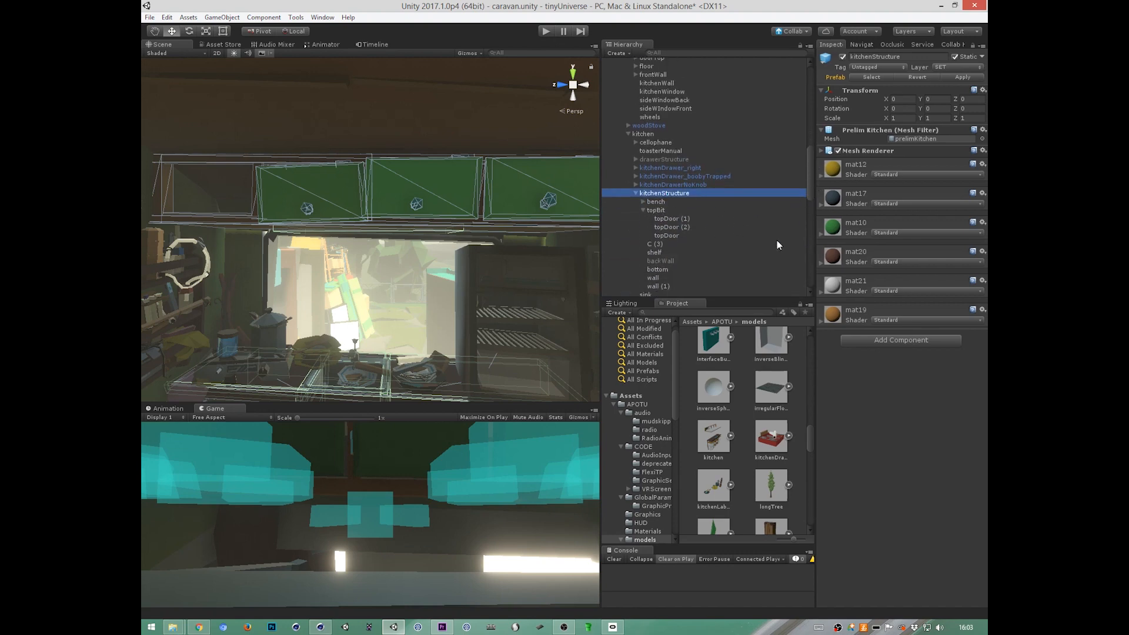
left_click(670, 219)
left_click_drag(655, 244, 668, 219)
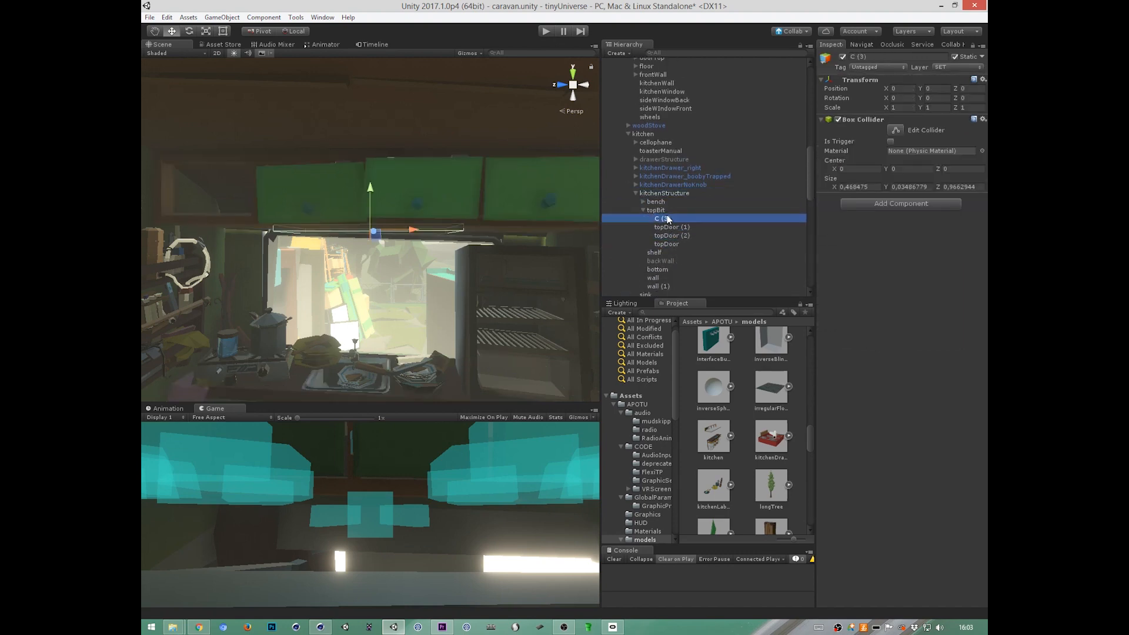
Move C (3) beneath the upper cabinets to X 0.025, Z -0.326 and widen its box collider to about 0.964 in X
left_click_drag(484, 347, 488, 204, "alt")
left_click_drag(380, 228, 360, 219)
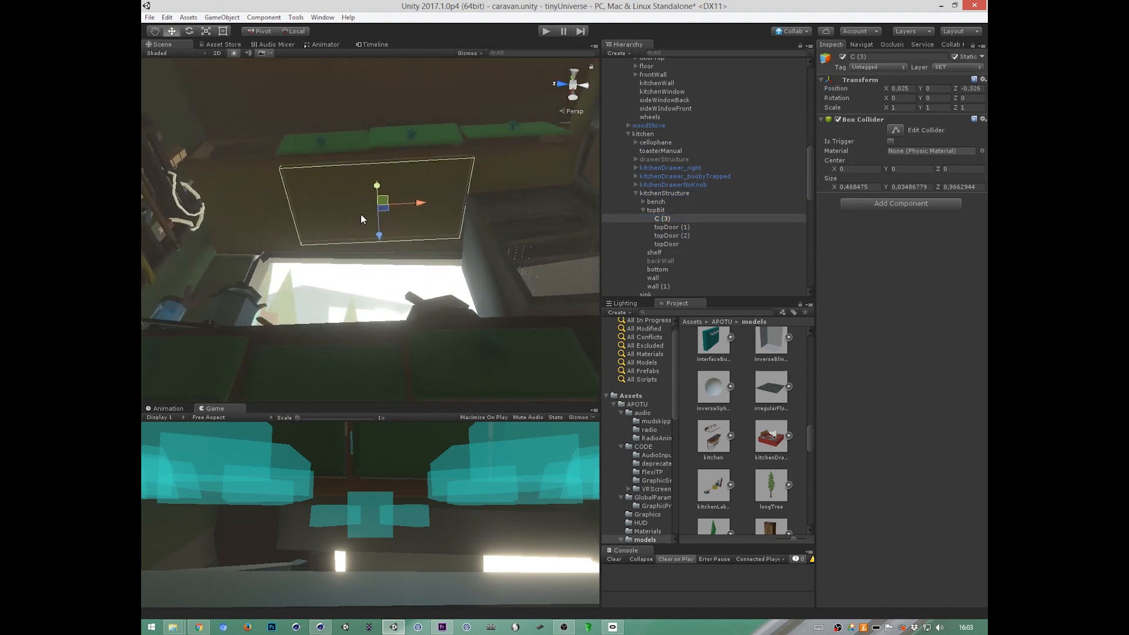
left_click(895, 130)
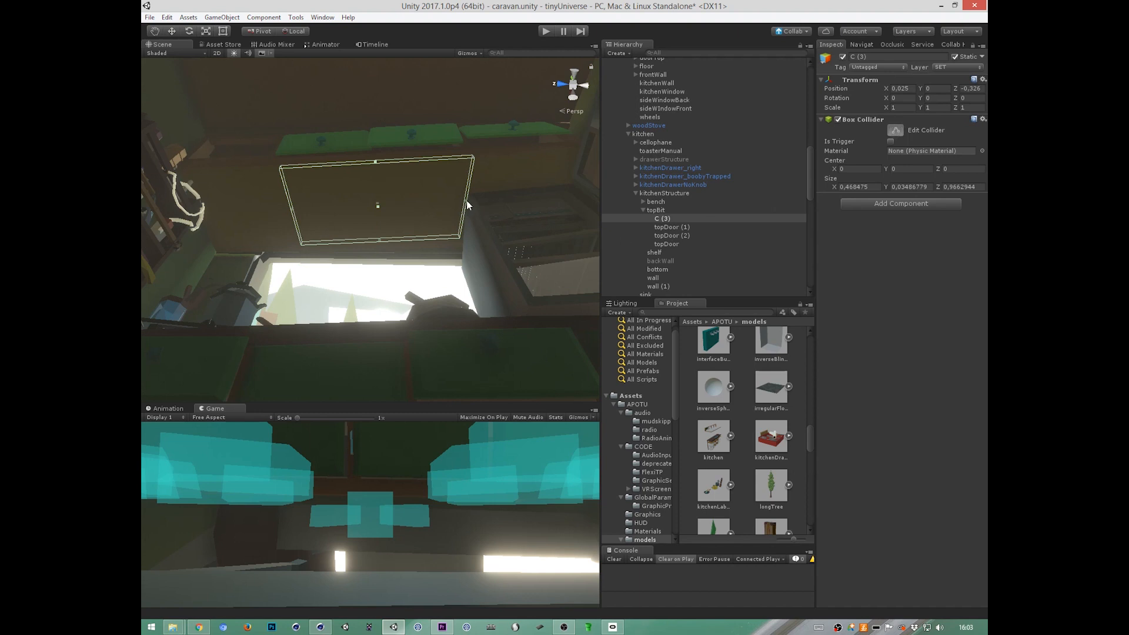
left_click_drag(467, 206, 558, 196)
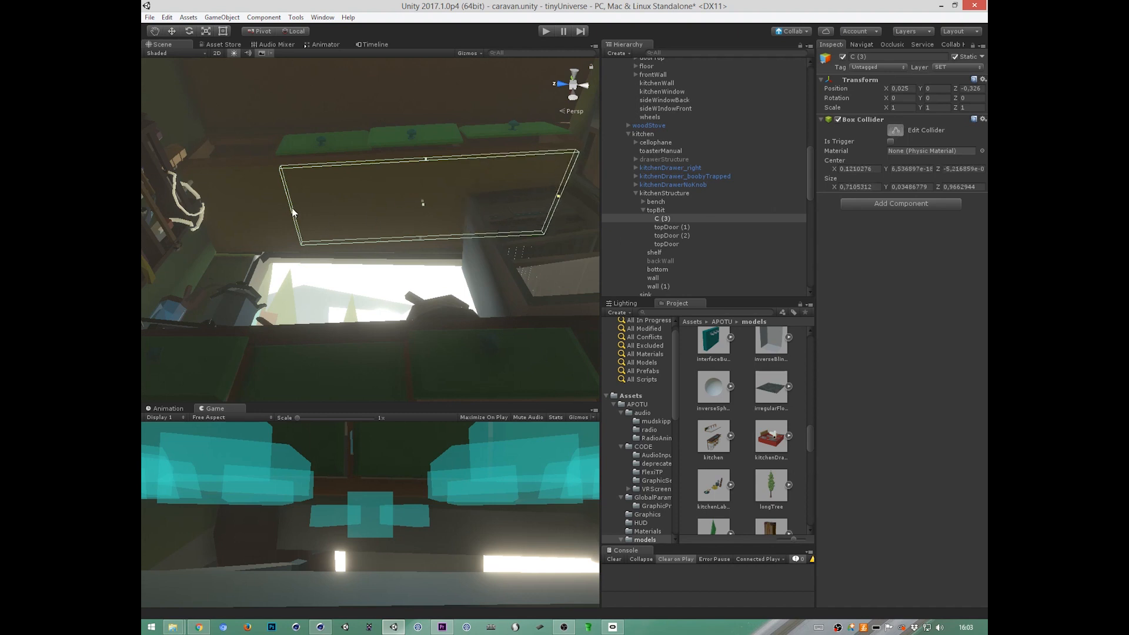
left_click_drag(294, 213, 187, 212)
left_click_drag(313, 244, 548, 358, "alt")
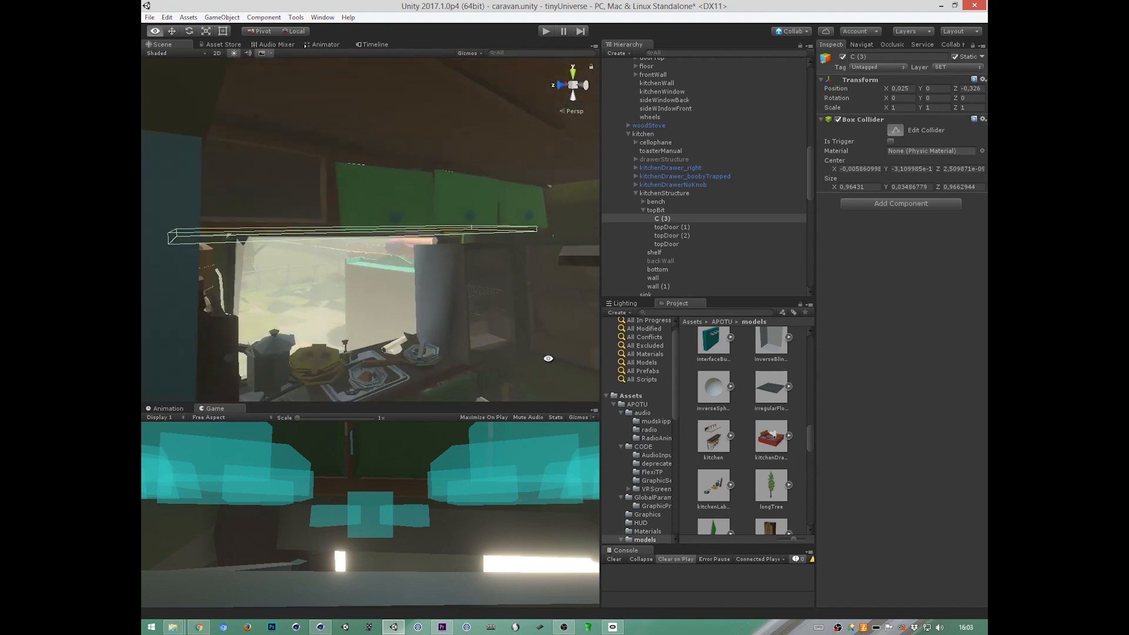
Raise the upper face of C (3)'s box collider, making it about 0.054 thick
right_click_drag(504, 297, 727, 243, "alt")
left_click_drag(541, 317, 618, 317, "alt")
left_click(423, 223)
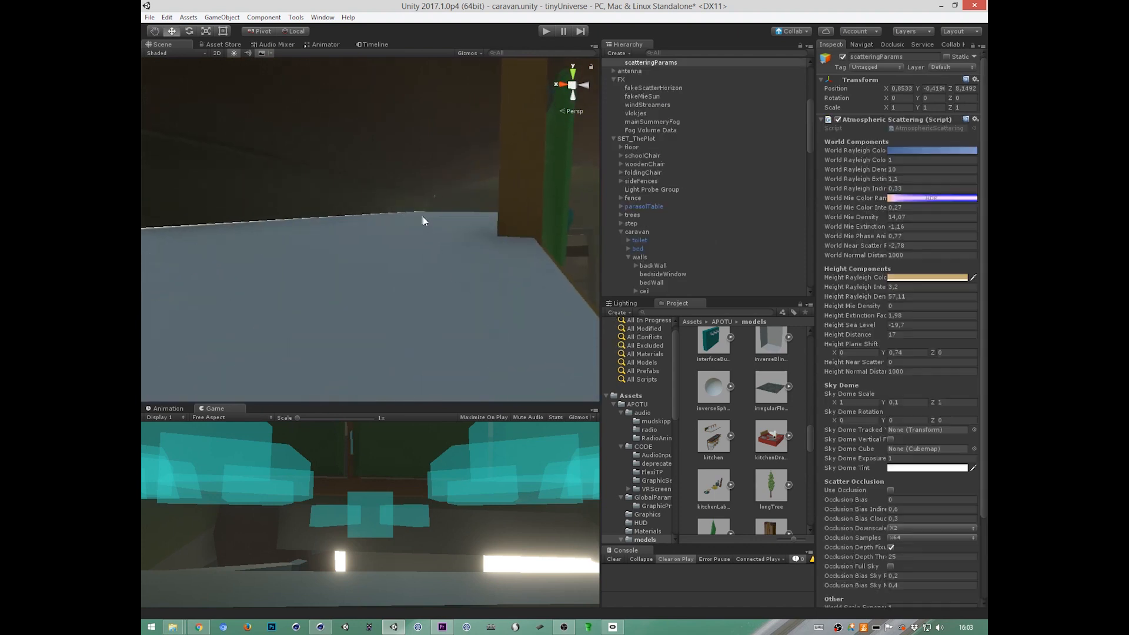
left_click(422, 224)
left_click(894, 131)
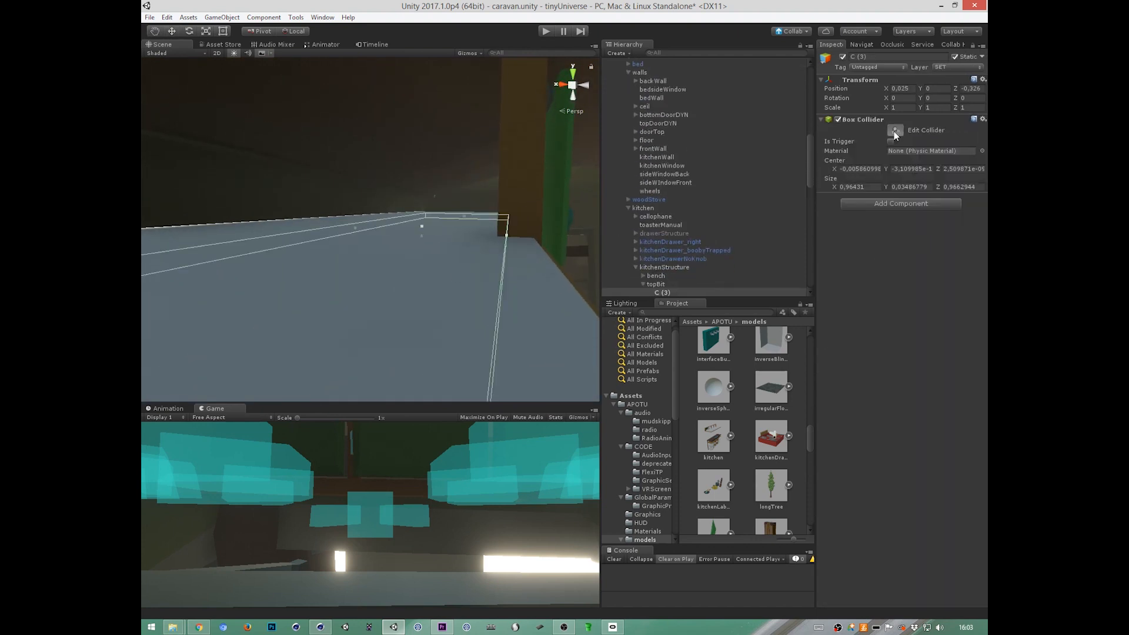
left_click_drag(422, 227, 424, 221)
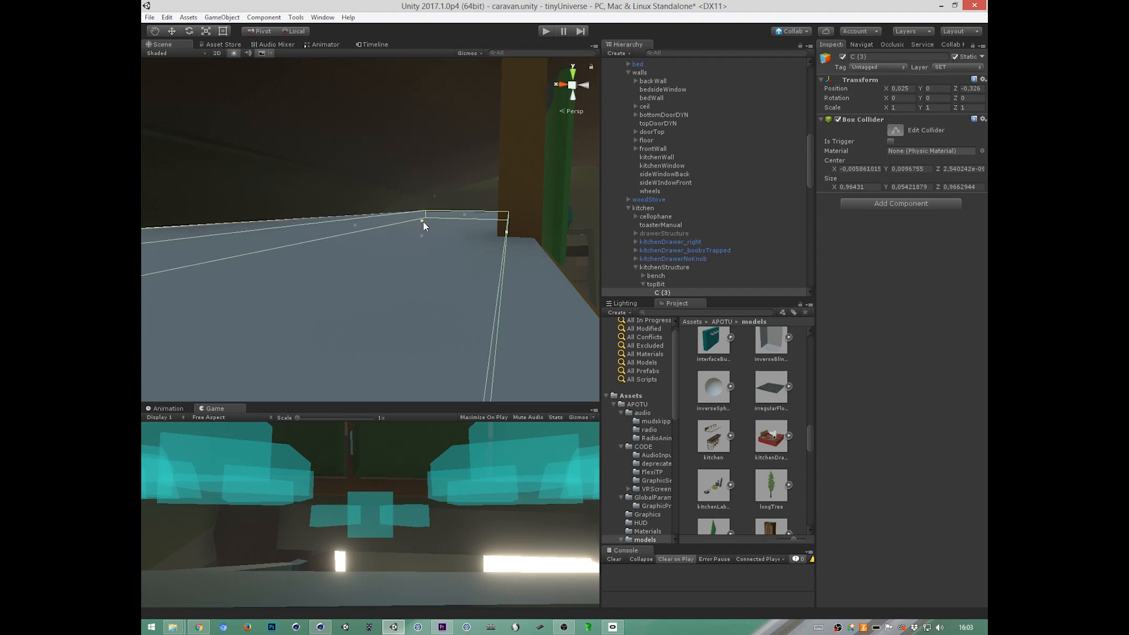
Extend C (3)'s box collider to the front edge beneath the upper doors, with a Z size of about 1.047
left_click_drag(543, 303, 564, 288, "alt")
left_click_drag(468, 222, 487, 225)
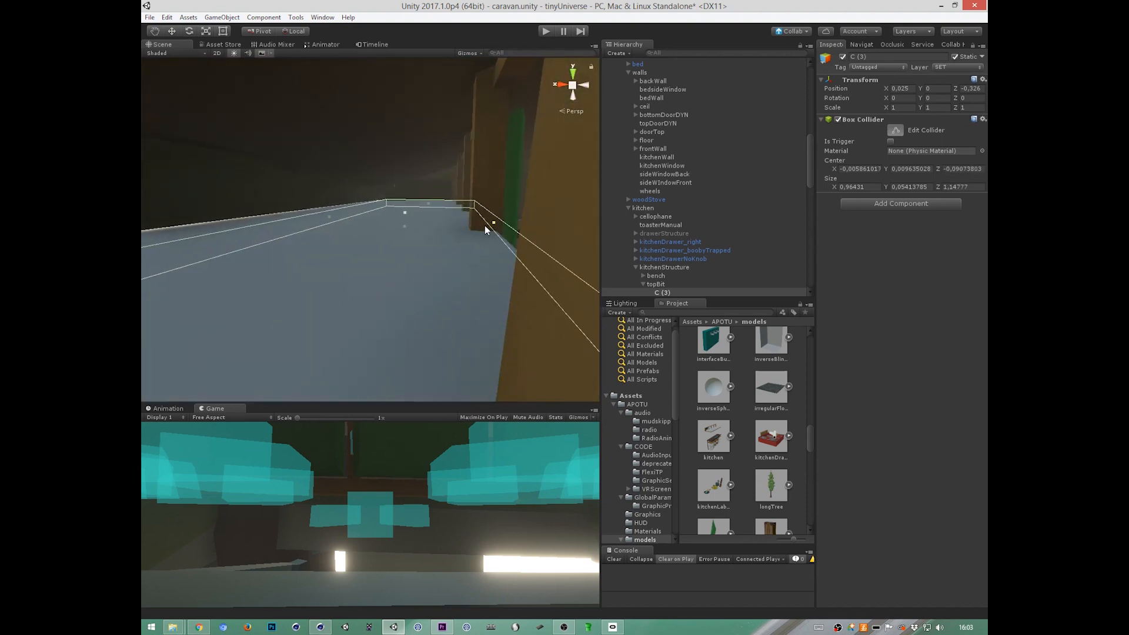
left_click_drag(517, 346, 526, 304, "alt")
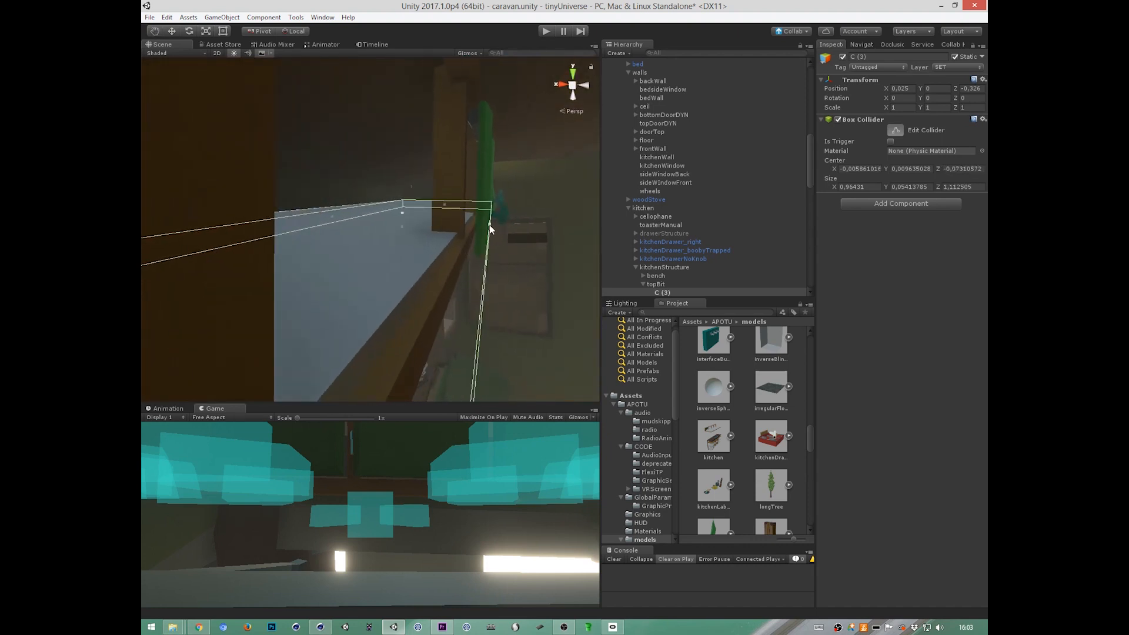
left_click_drag(490, 228, 479, 233)
left_click_drag(546, 319, 485, 214, "alt")
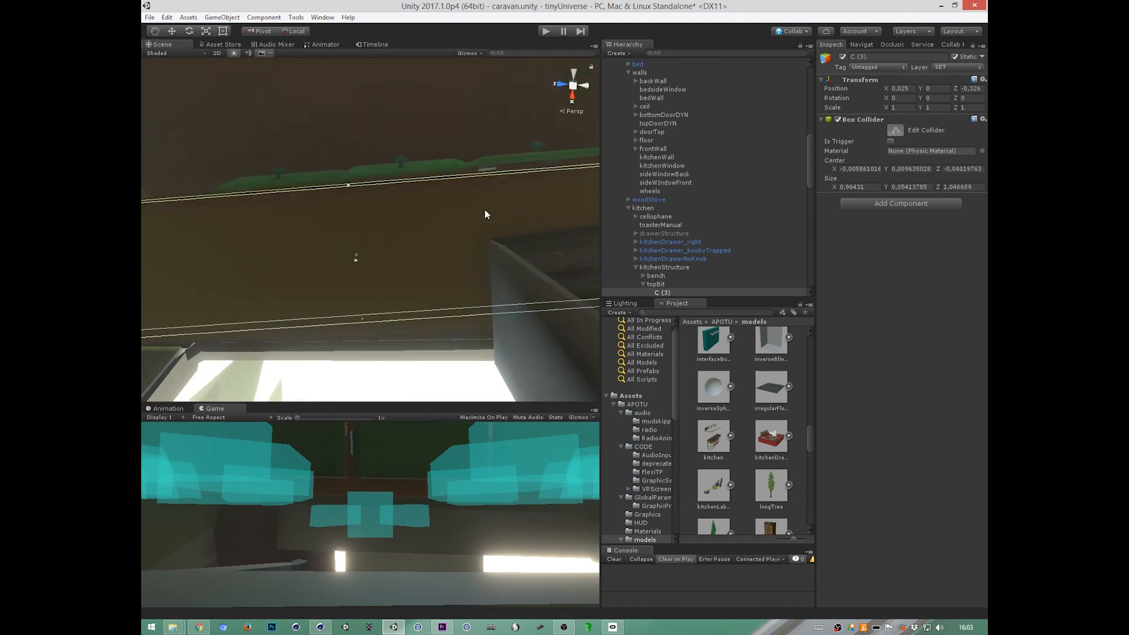
Turn off scene lighting, widen the scene view and set its shading mode to Shaded Wireframe
left_click(233, 53)
left_click_drag(601, 275, 669, 275)
left_click(169, 53)
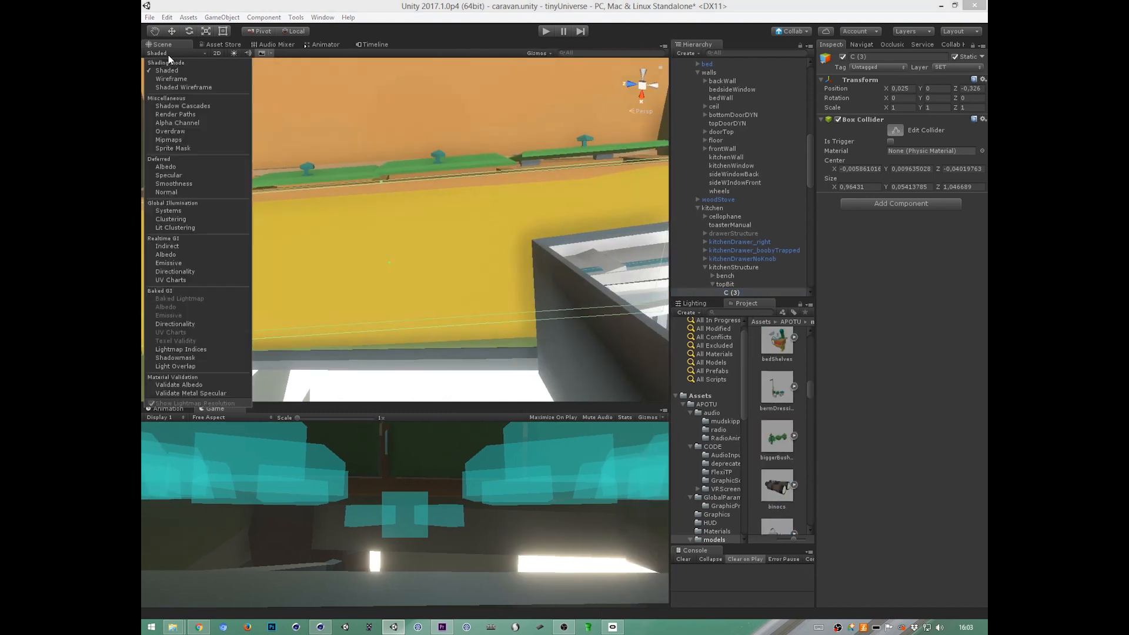
left_click(187, 87)
mouse_move(607, 313)
left_mouse_down("alt")
mouse_move(550, 302)
mouse_move(608, 292)
mouse_move(665, 315)
left_mouse_up("alt")
middle_click_drag(665, 315, 607, 312, "alt")
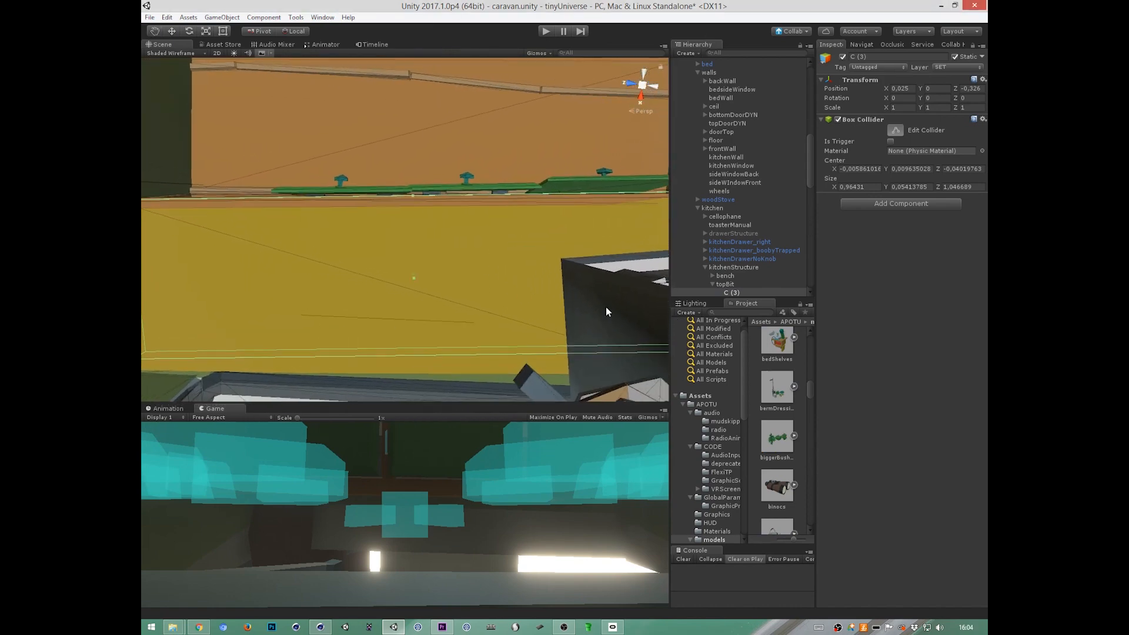
Fit C (3)'s box collider to the cabinet underside's back edge and ends, about 1.027 in X and 1.145 in Z
left_click_drag(417, 352, 415, 370)
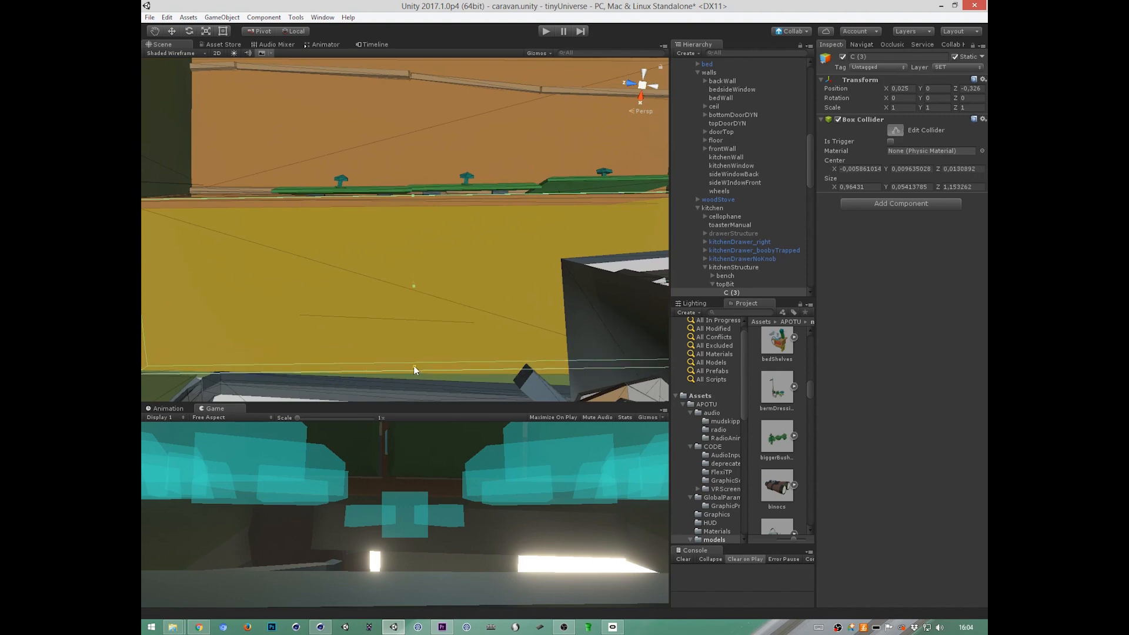
left_click_drag(529, 377, 637, 286, "alt")
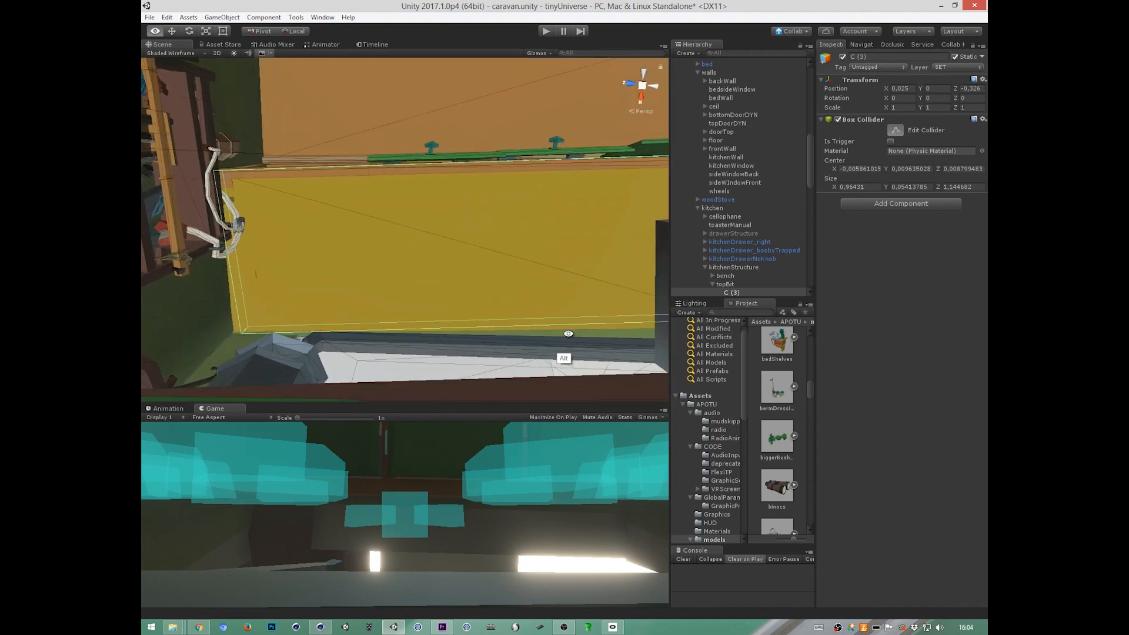
middle_click_drag(568, 334, 453, 359, "alt")
middle_click_drag(456, 318, 645, 326, "alt")
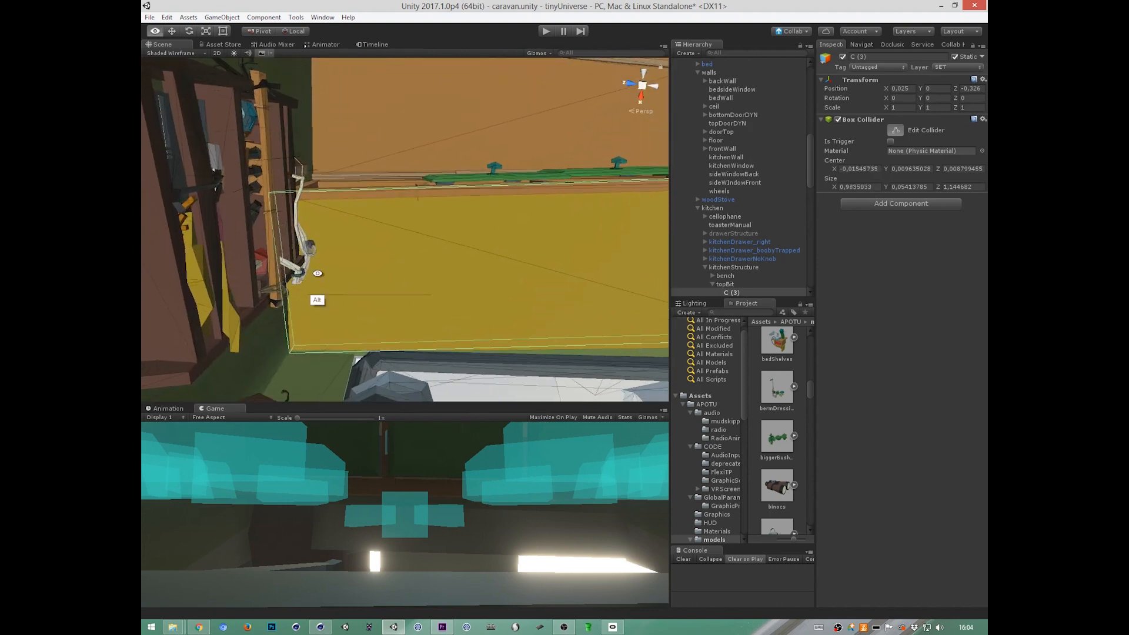
left_click_drag(317, 273, 443, 538, "alt")
left_click_drag(528, 331, 763, 332, "alt")
left_click_drag(440, 326, 597, 304, "alt")
Rotate C (3) to about -1.085 degrees around Z and raise it to Y 0.012 to match the cabinet's slope
key("e")
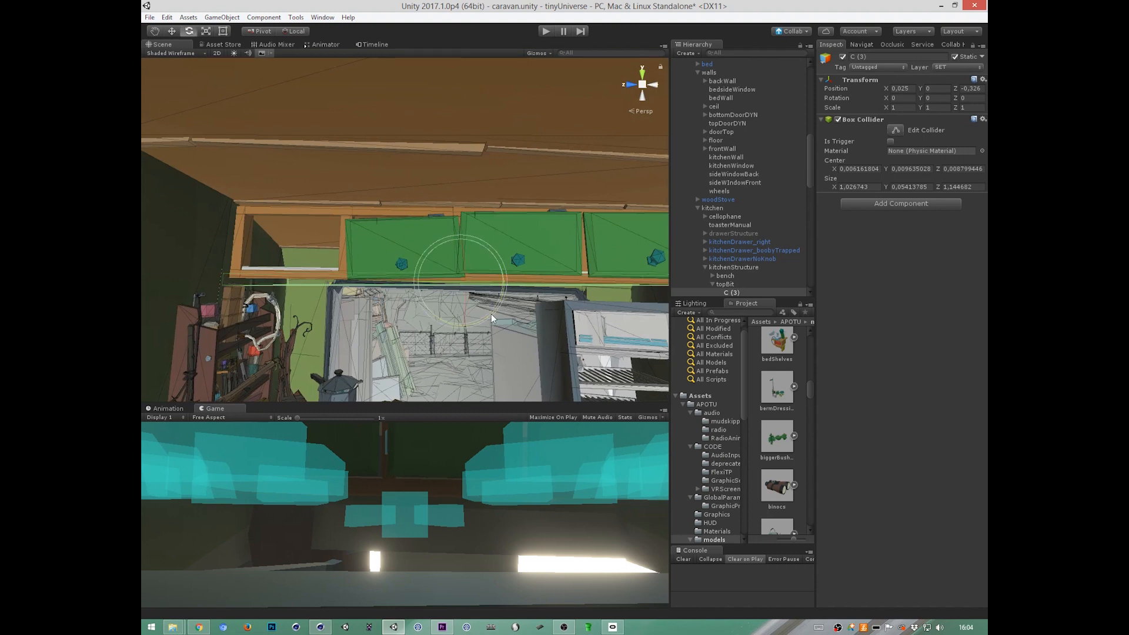
left_click_drag(491, 313, 490, 313)
key("w")
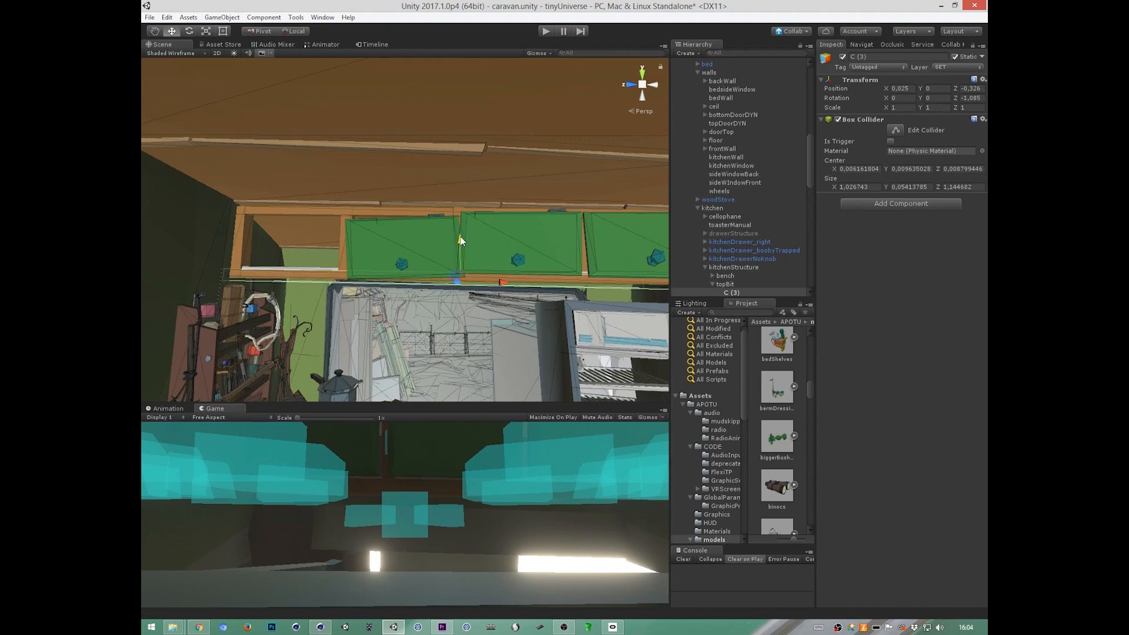
left_click_drag(460, 236, 460, 236)
left_click_drag(605, 332, 549, 335, "alt")
Try to rotate topDoor around its hinges to align it with the upper cabinet frame
left_click_drag(810, 162, 809, 186)
left_click(732, 181)
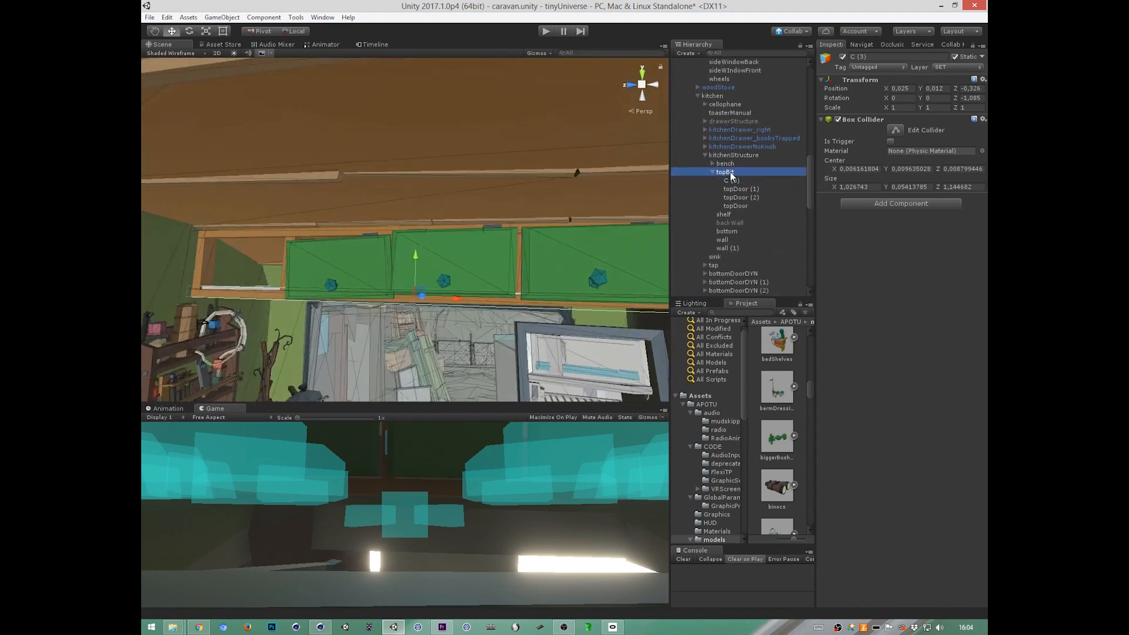
left_click(739, 207)
middle_click_drag(608, 335, 461, 352, "alt")
left_click_drag(462, 352, 464, 269, "alt")
left_click_drag(440, 271, 451, 268)
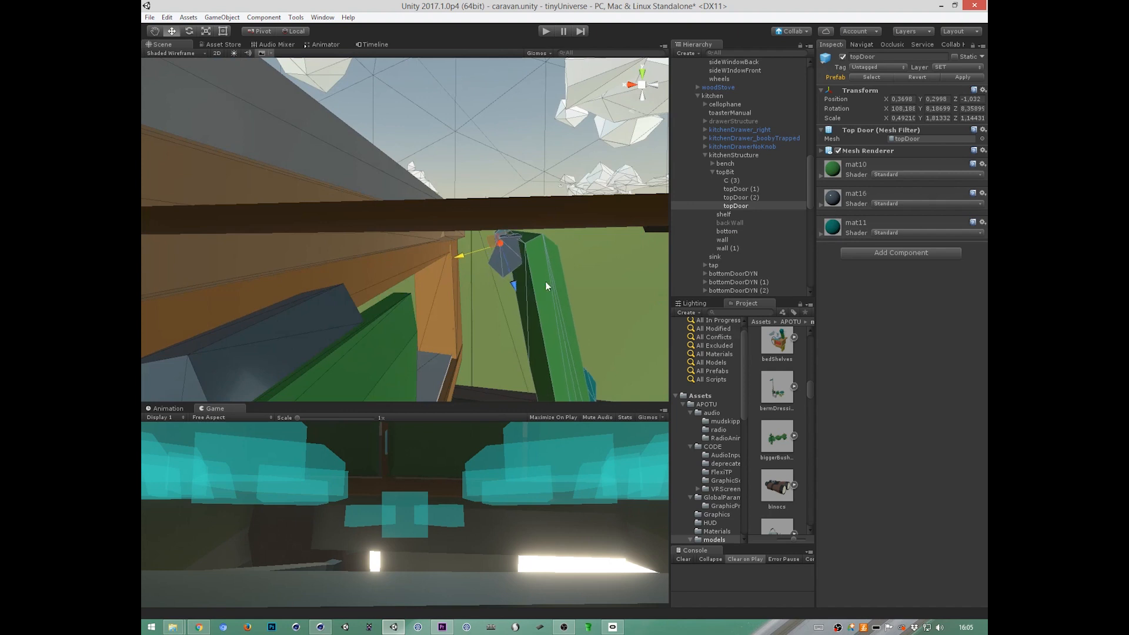
mouse_move(602, 278)
left_mouse_down("alt")
mouse_move(600, 327)
mouse_move(602, 278)
left_mouse_up("alt")
key("e")
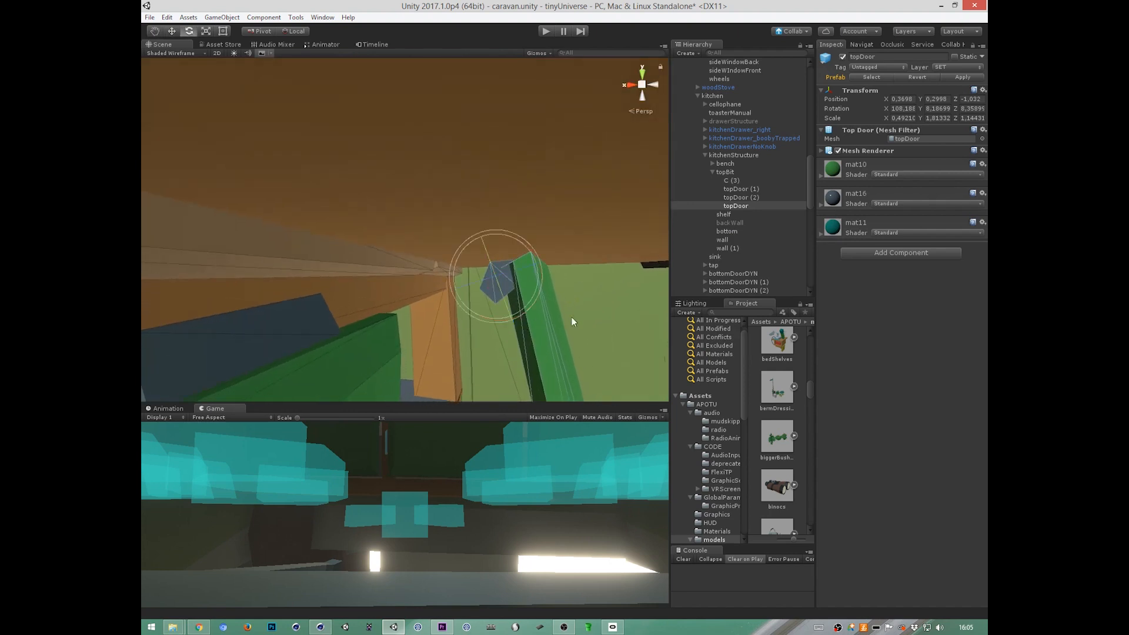
mouse_move(520, 313)
left_mouse_down()
mouse_move(537, 292)
mouse_move(505, 323)
mouse_move(473, 331)
mouse_move(553, 289)
mouse_move(529, 318)
mouse_move(442, 334)
mouse_move(544, 320)
mouse_move(516, 334)
mouse_move(542, 312)
mouse_move(516, 326)
mouse_move(510, 257)
mouse_move(555, 315)
mouse_move(441, 320)
mouse_move(396, 335)
mouse_move(666, 265)
mouse_move(570, 238)
mouse_move(516, 302)
left_mouse_up()
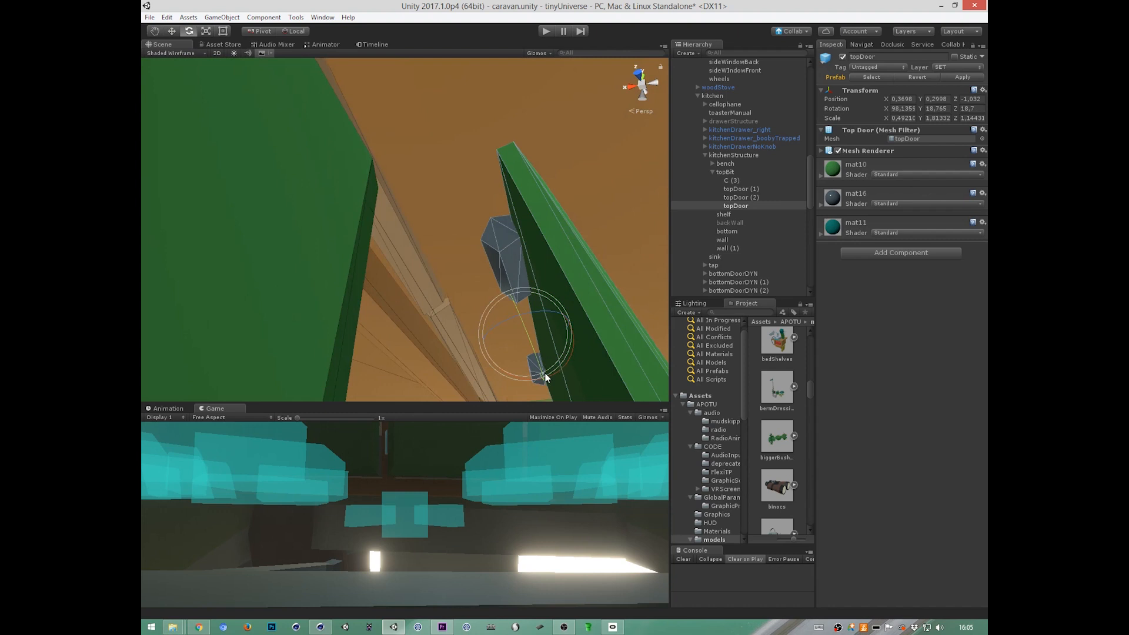
left_click_drag(563, 363, 527, 298)
Undo the rotation changes made to topDoor
key("ctrl+z")
left_click(729, 172)
left_click(903, 108)
key("ctrl+z")
key("ctrl+z")
key("ctrl+z")
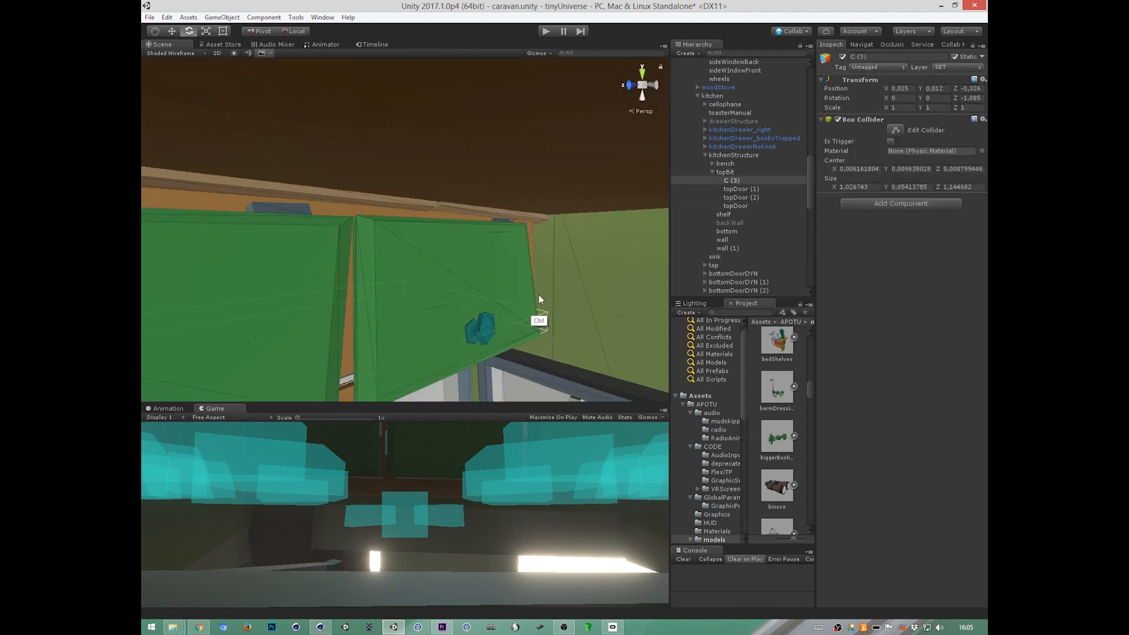
Check topBit's scale and move C (3) and the three topDoor objects out of it, directly under kitchenStructure
left_click(726, 172)
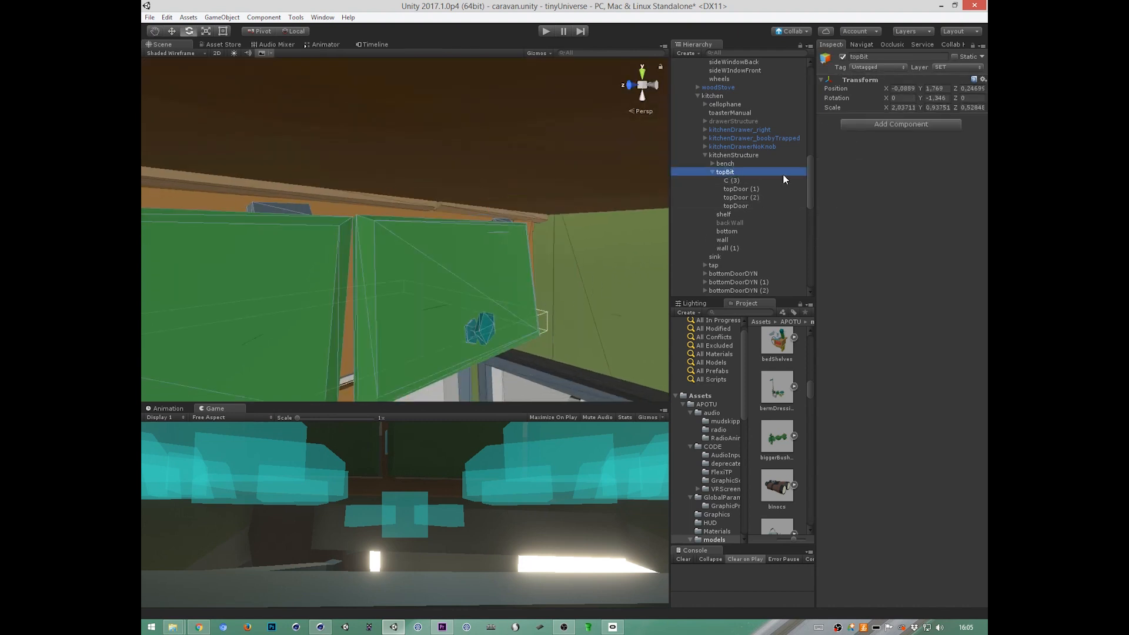
left_click_drag(583, 352, 576, 253, "alt")
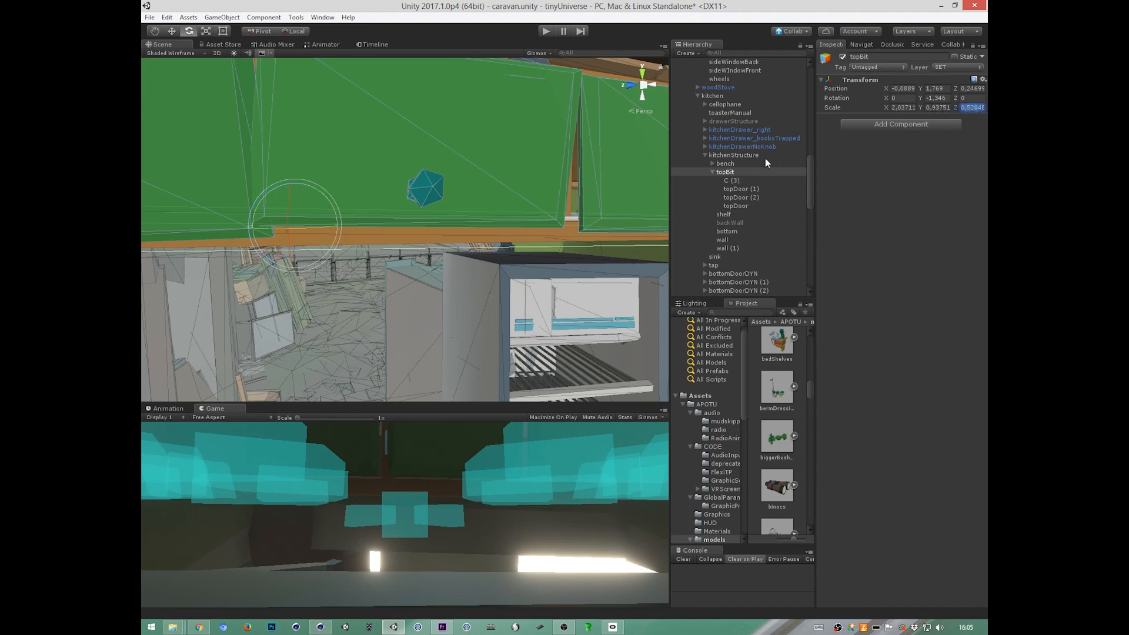
left_click(751, 179)
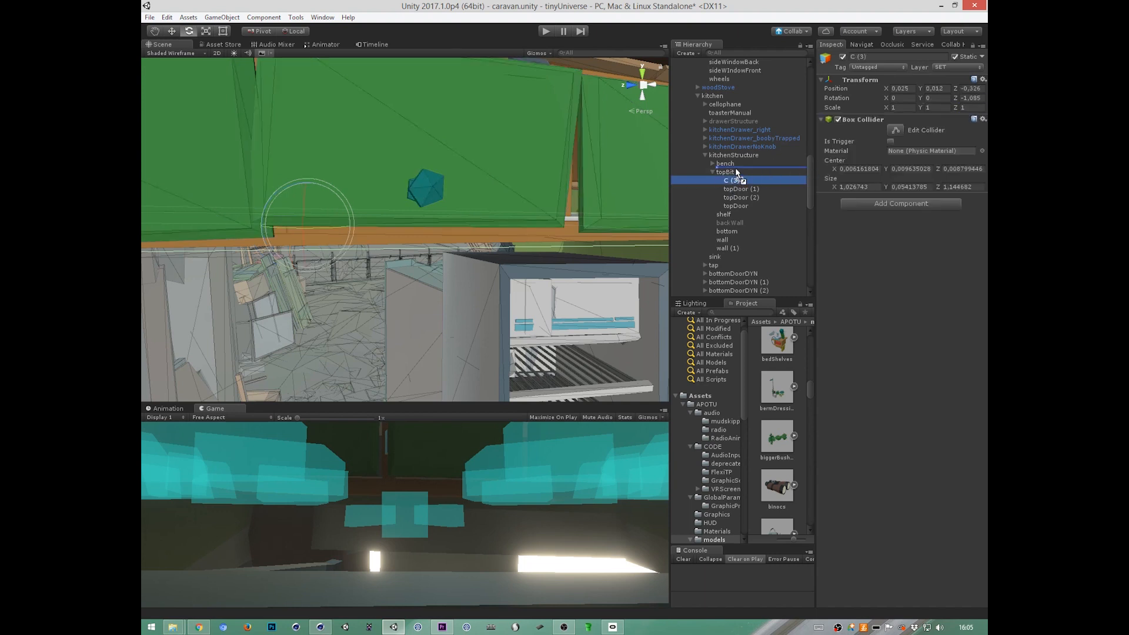
left_click_drag(735, 168, 734, 177)
left_click(741, 189)
left_click(738, 206, "shift")
left_click(727, 206)
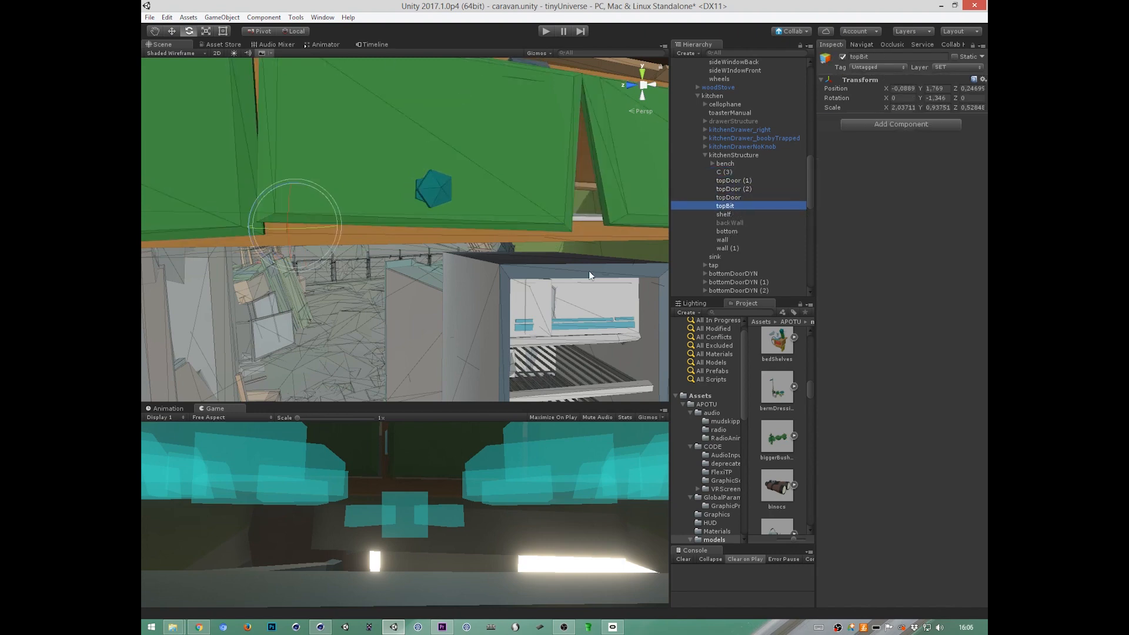
left_click_drag(520, 356, 516, 329, "alt")
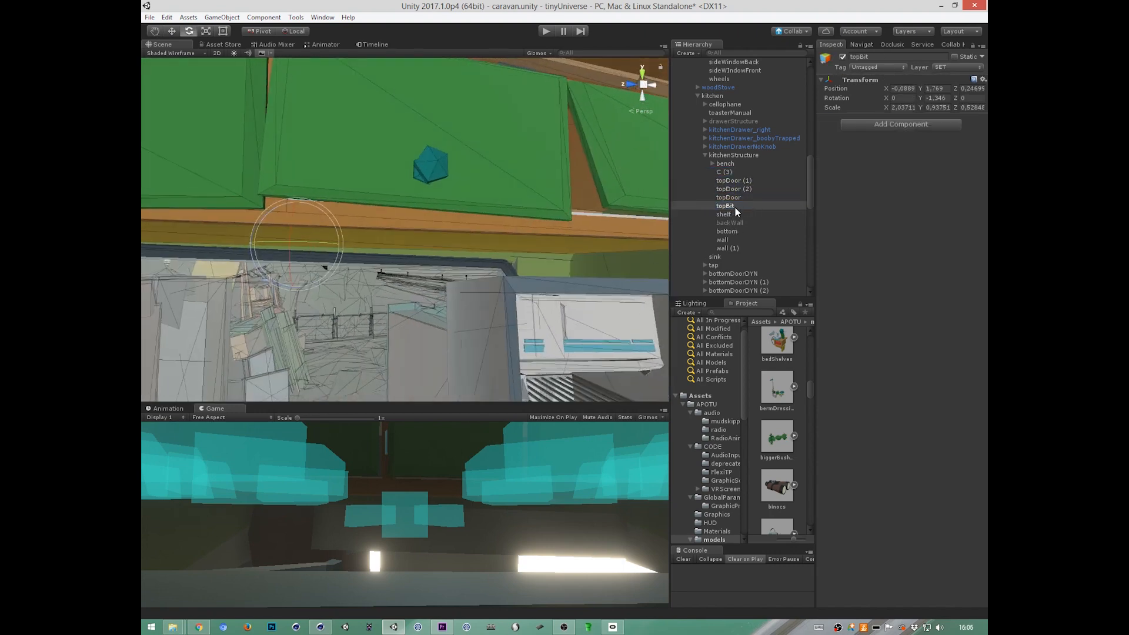
Set the empty topBit object's scale to 1 on X, Y and Z
left_click(902, 108)
type("1")
key("Tab")
type("1")
key("Tab")
type("1")
Make C (3), topDoor (1), topDoor (2) and topDoor children of topBit again
left_click(732, 198)
left_click(724, 172, "shift")
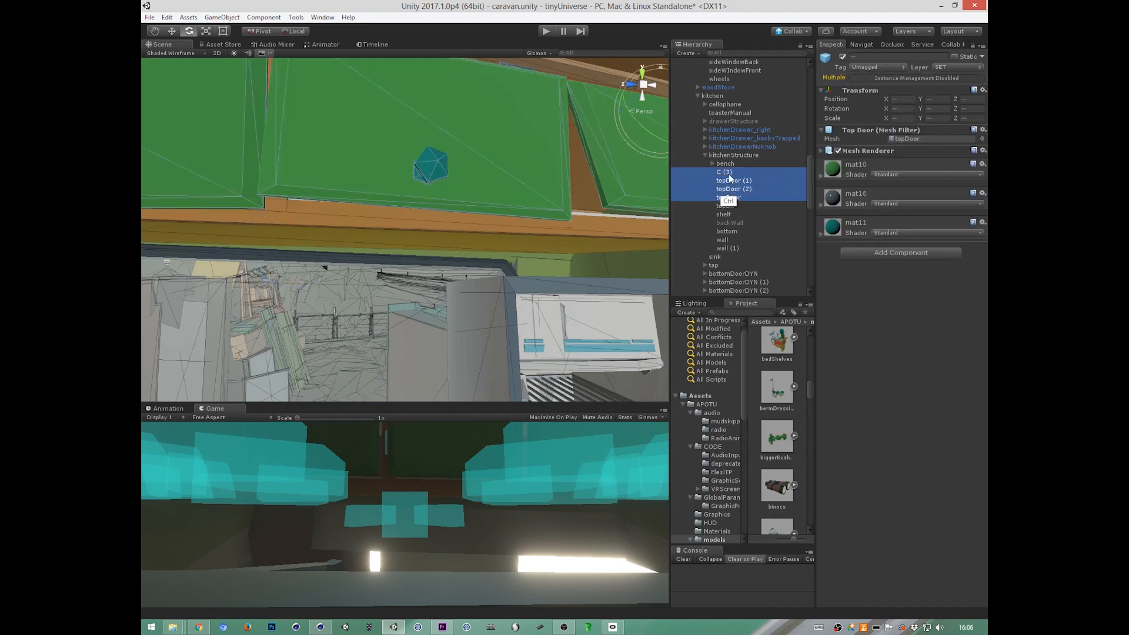
mouse_move(729, 175)
left_mouse_down()
mouse_move(727, 211)
mouse_move(735, 174)
left_mouse_up()
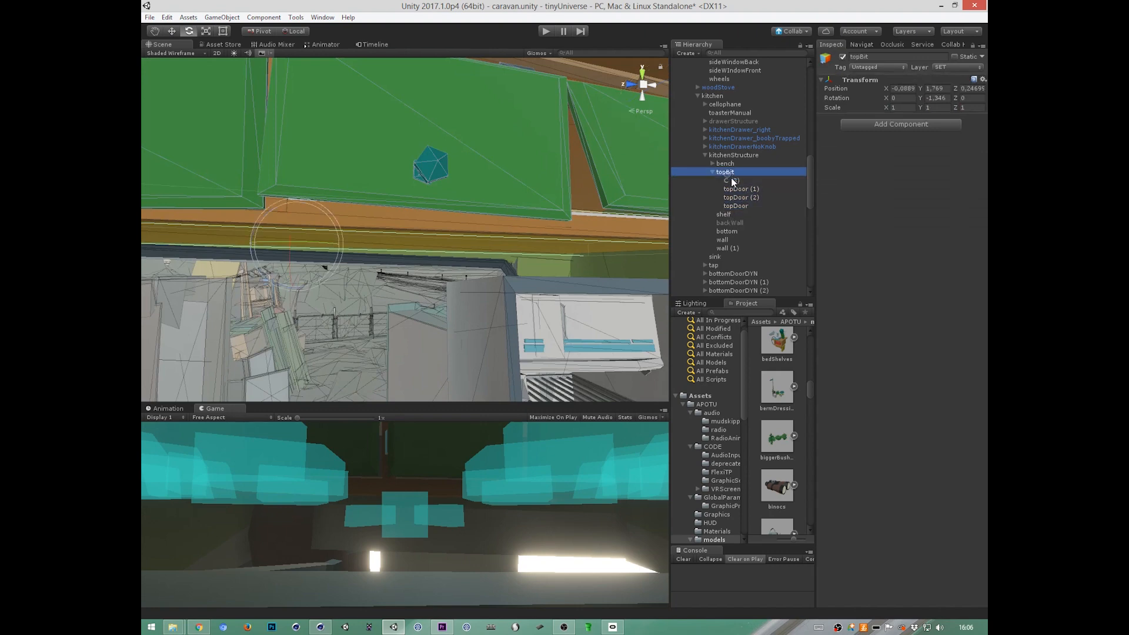
Extend C (3)'s box collider to the back edge on the window side, with a Z size of about 1.229
left_click(730, 181)
left_click_drag(523, 322, 643, 280, "alt")
left_click(895, 130)
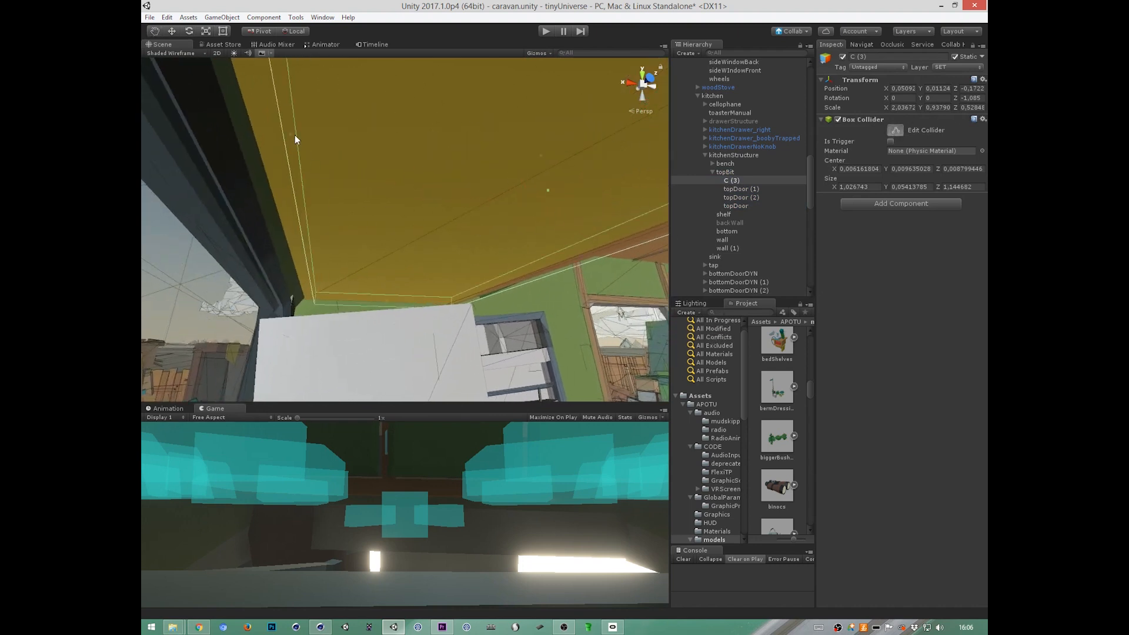
left_click_drag(295, 135, 262, 138)
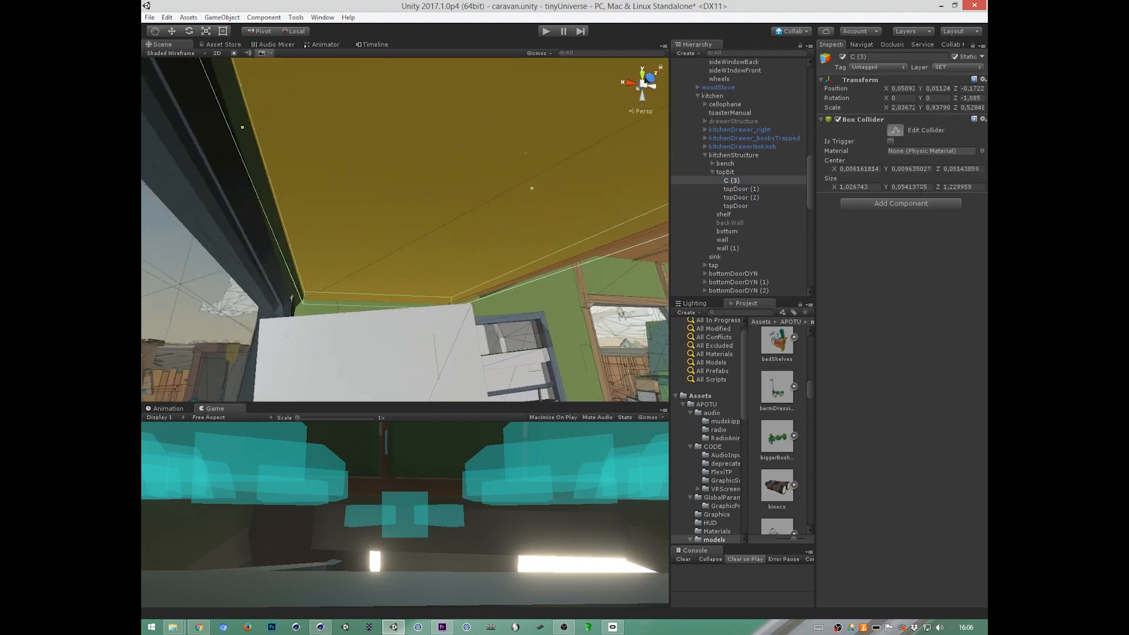
left_click_drag(612, 309, 553, 360, "alt")
Examine how the topDoor hangs on the upper cabinet and how it sits relative to the neighbouring doors
left_click(742, 188)
left_click_drag(601, 306, 583, 335, "alt")
left_click(739, 204)
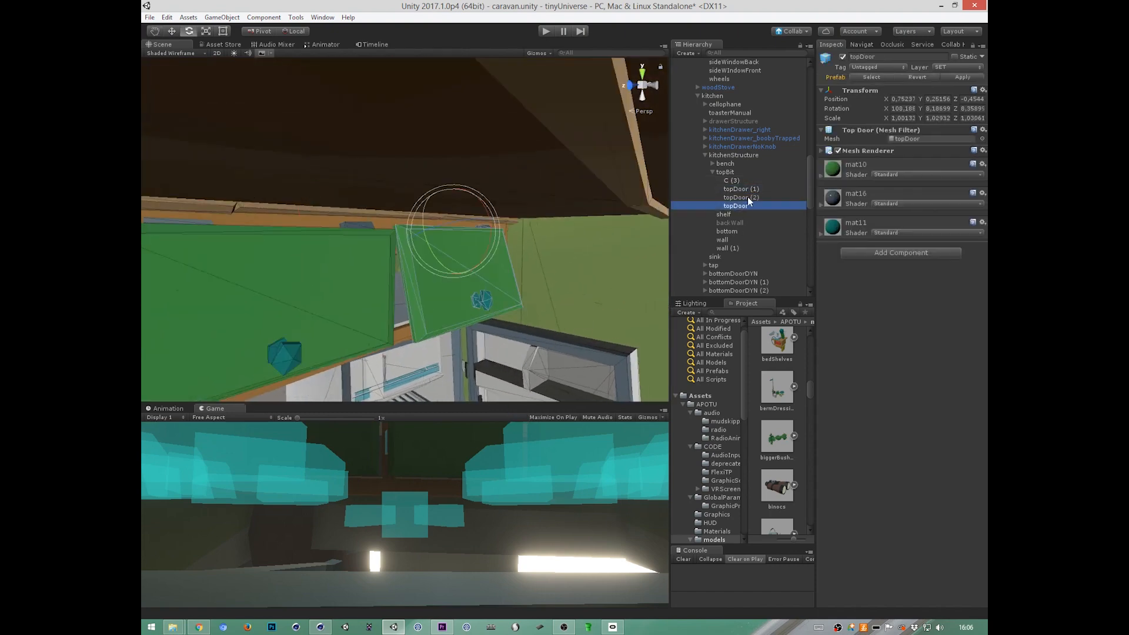
left_click_drag(617, 288, 682, 332, "alt")
left_click_drag(430, 191, 510, 246, "alt")
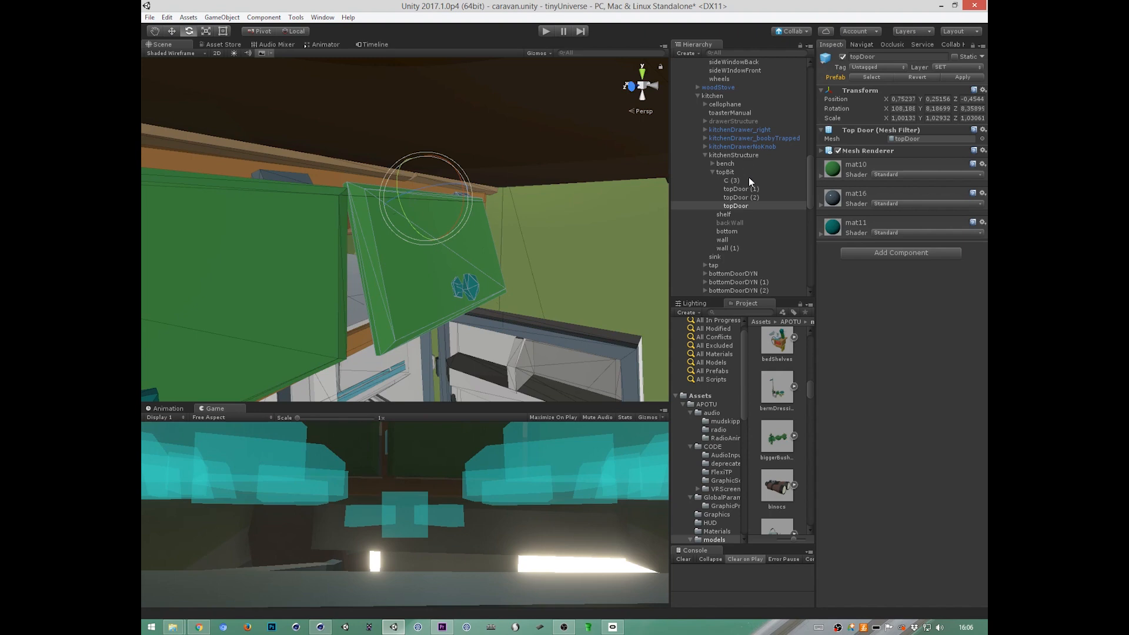
middle_click_drag(488, 338, 574, 330, "alt")
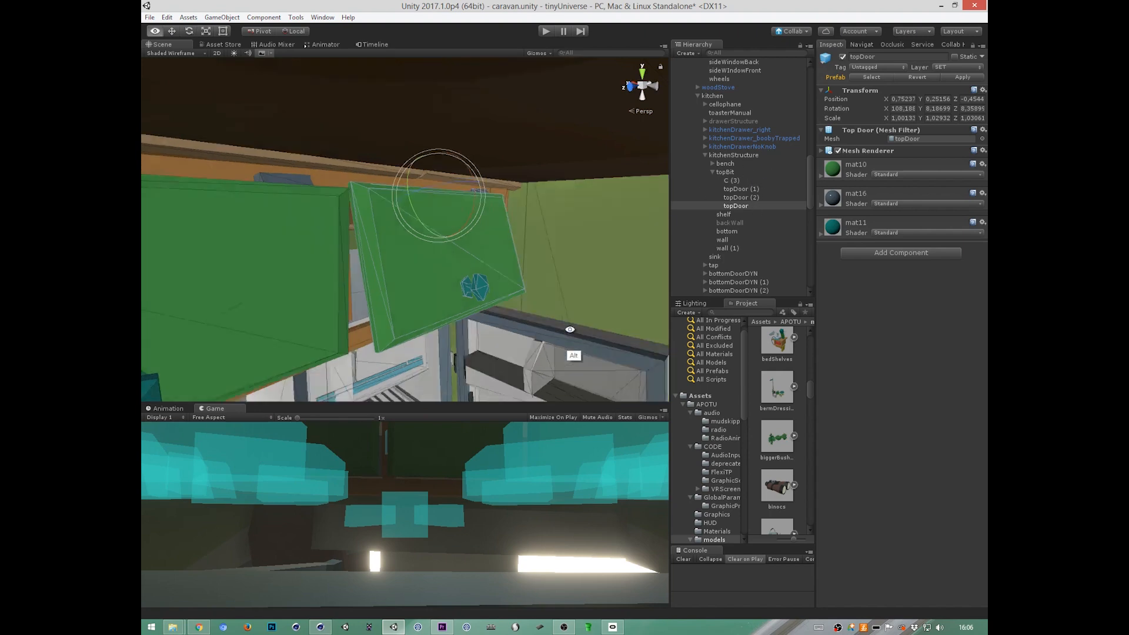
left_click_drag(573, 330, 454, 355, "alt")
middle_click_drag(453, 355, 539, 323, "alt")
left_click_drag(563, 345, 563, 321, "alt")
mouse_move(563, 324)
middle_mouse_down("alt")
mouse_move(583, 347)
mouse_move(570, 339)
middle_mouse_up("alt")
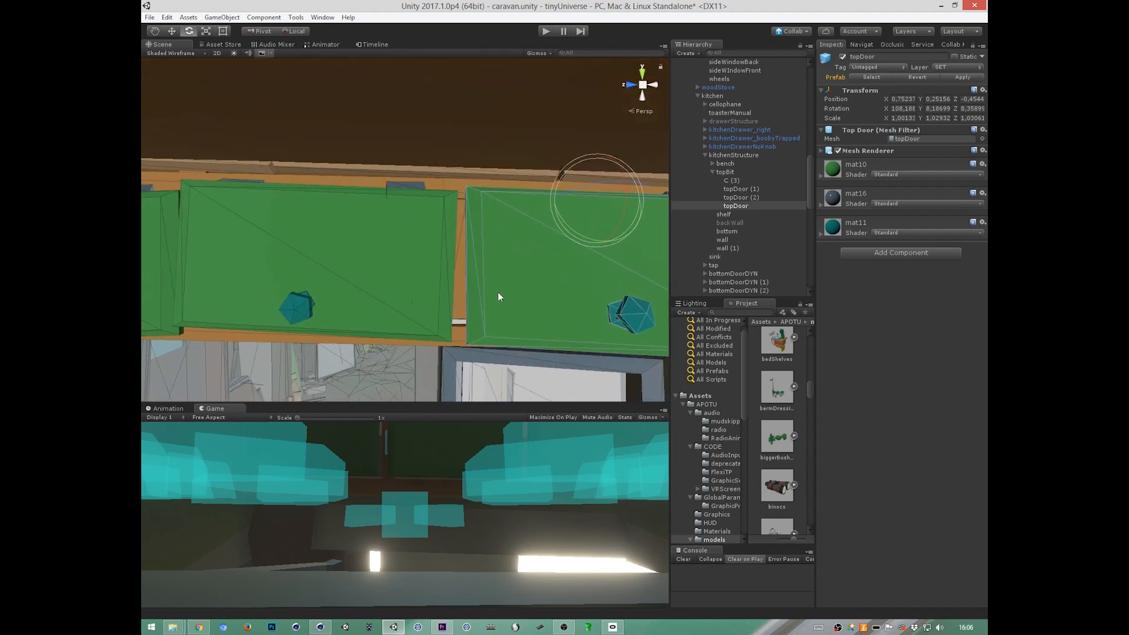
Create an empty child object inside topBit and place it directly below C (3) in the hierarchy
left_click(752, 172)
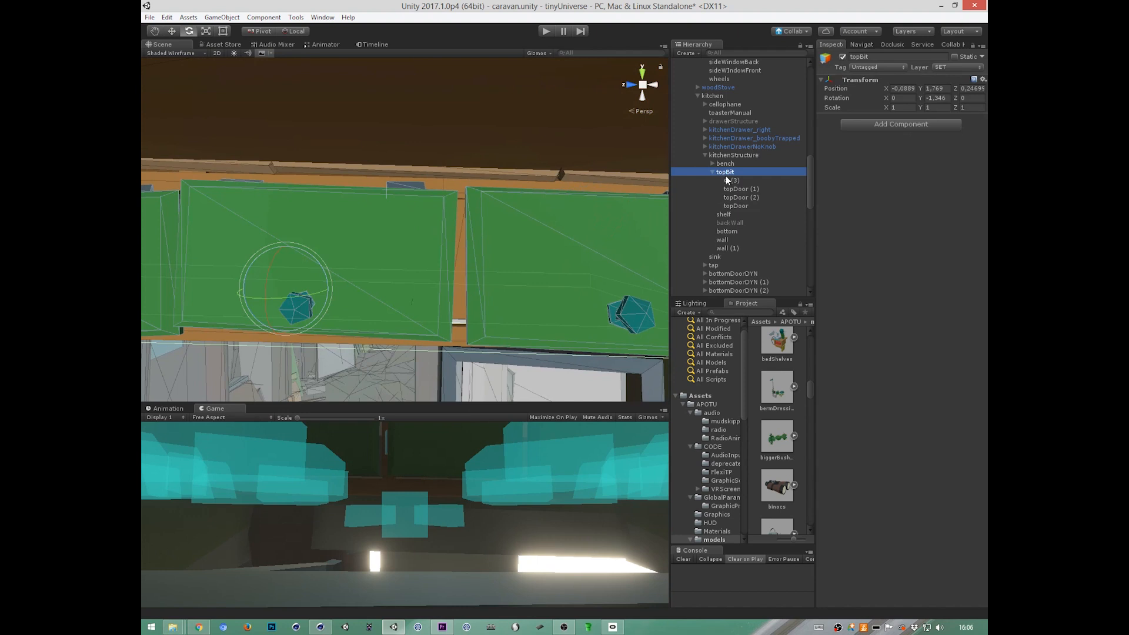
right_click(731, 172)
left_click(788, 260)
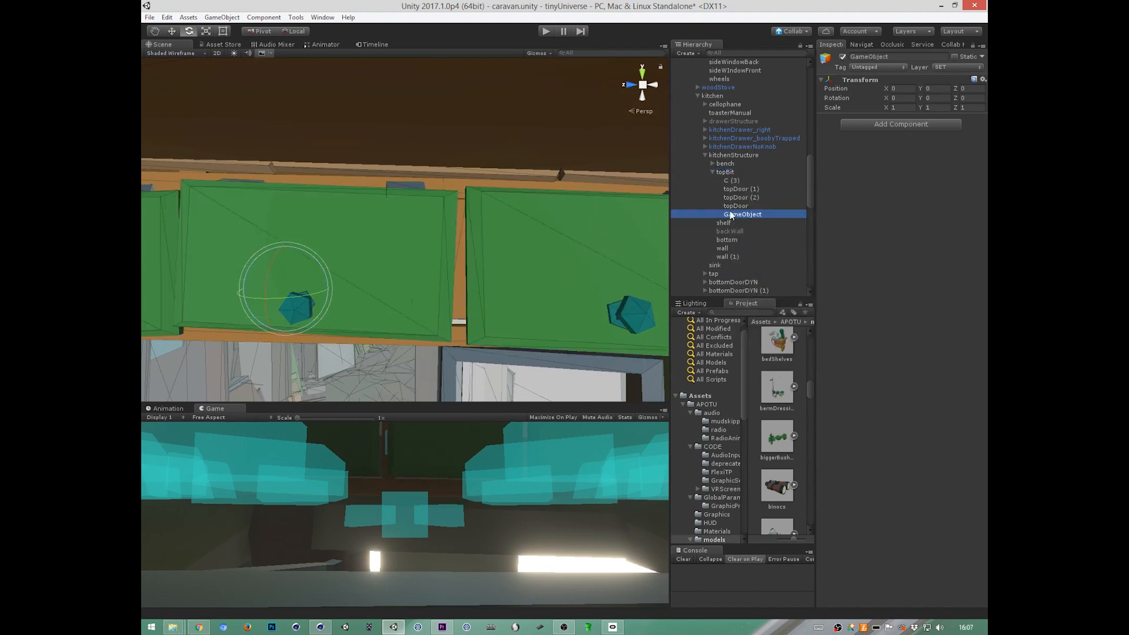
left_click_drag(733, 215, 744, 189)
left_click(747, 189)
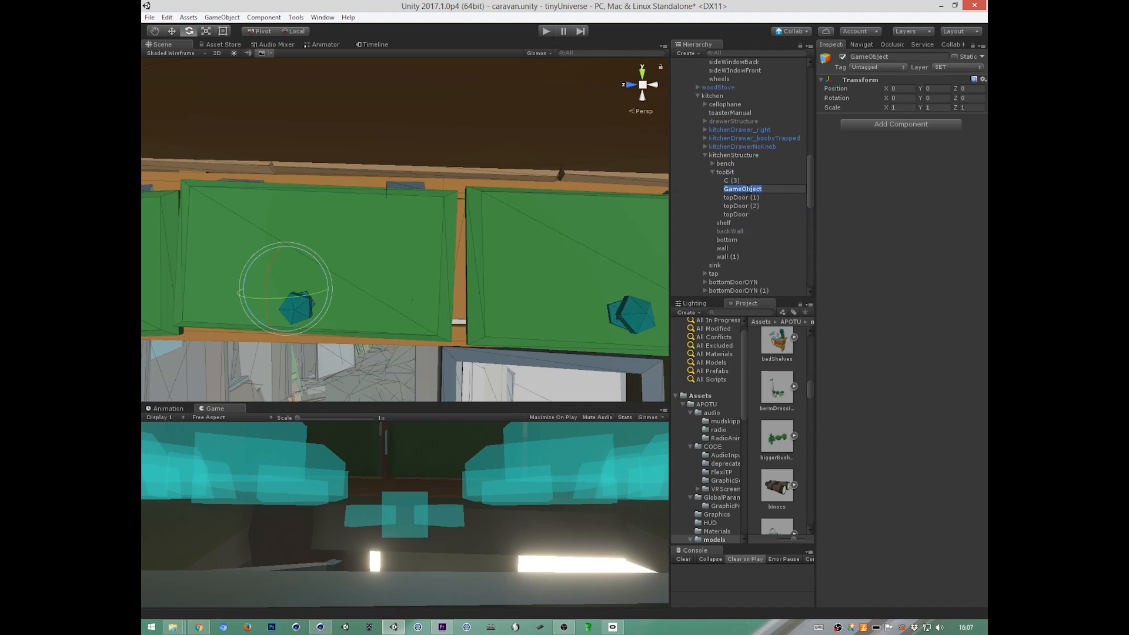
Inspect the transforms of C (3), the empty GameObject and the three topDoor objects
left_click(732, 180)
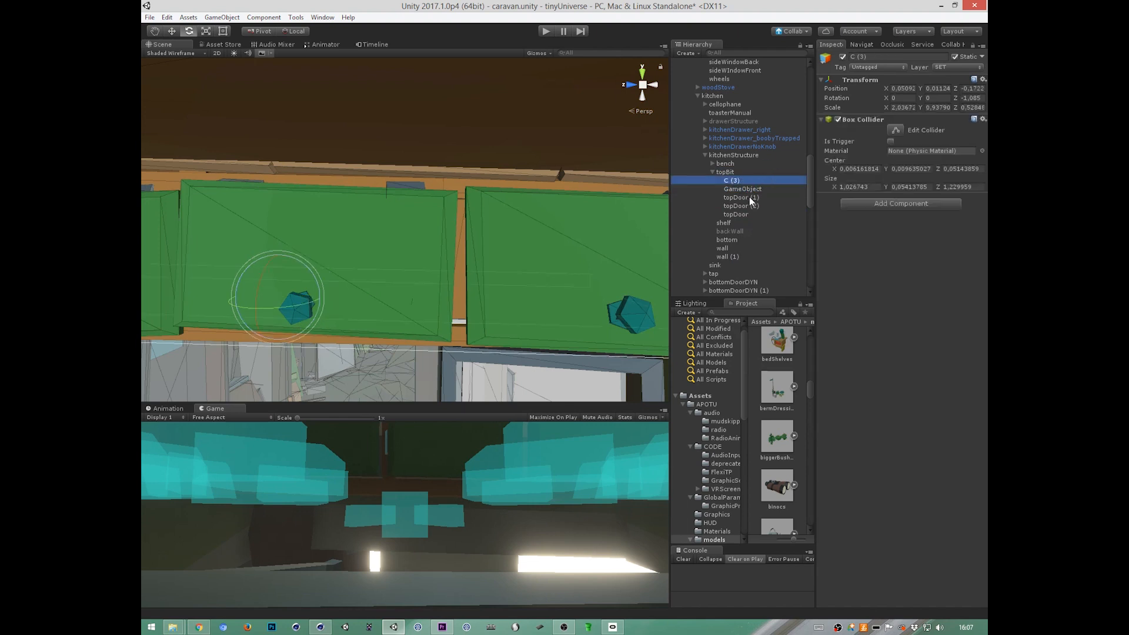
key("Down")
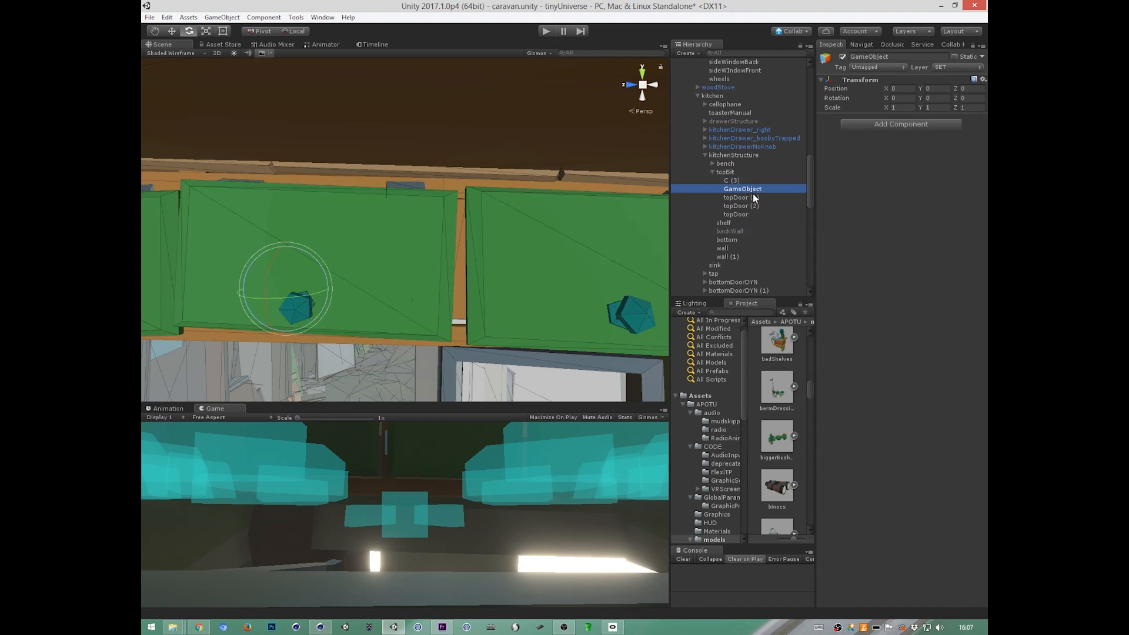
left_click(740, 215)
key("Up")
key("Up")
key("Up")
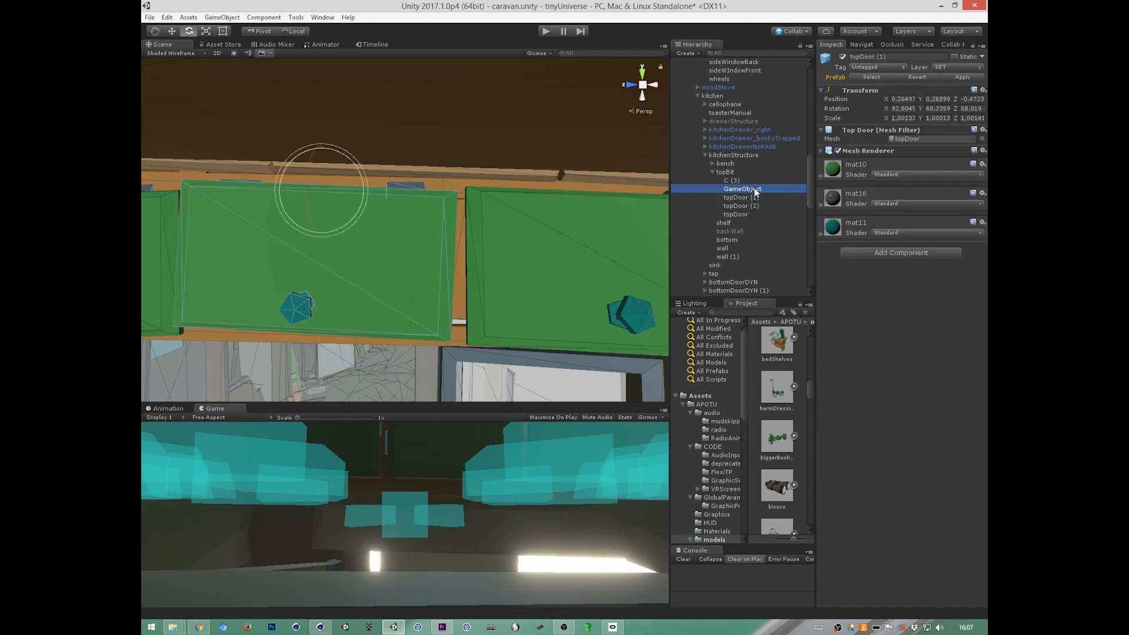
left_click(750, 199)
left_click(746, 205)
left_click(741, 215)
Align GameObject with topDoor by nesting it there at local position 0, 0, 0 and returning it to topBit
left_click(753, 189)
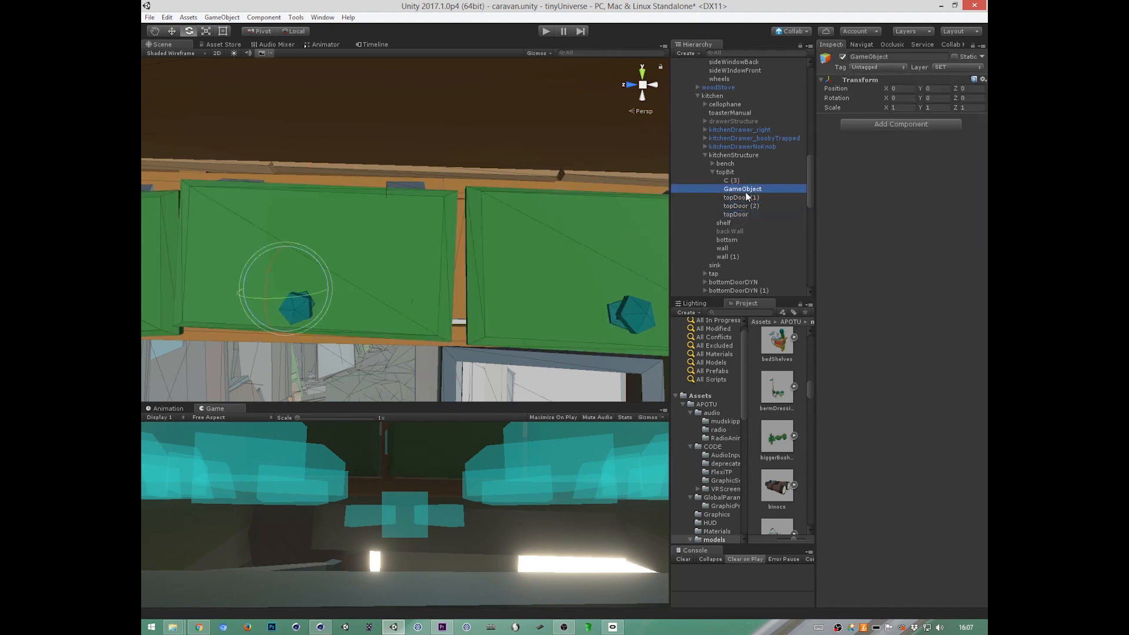
left_click_drag(745, 192, 741, 214)
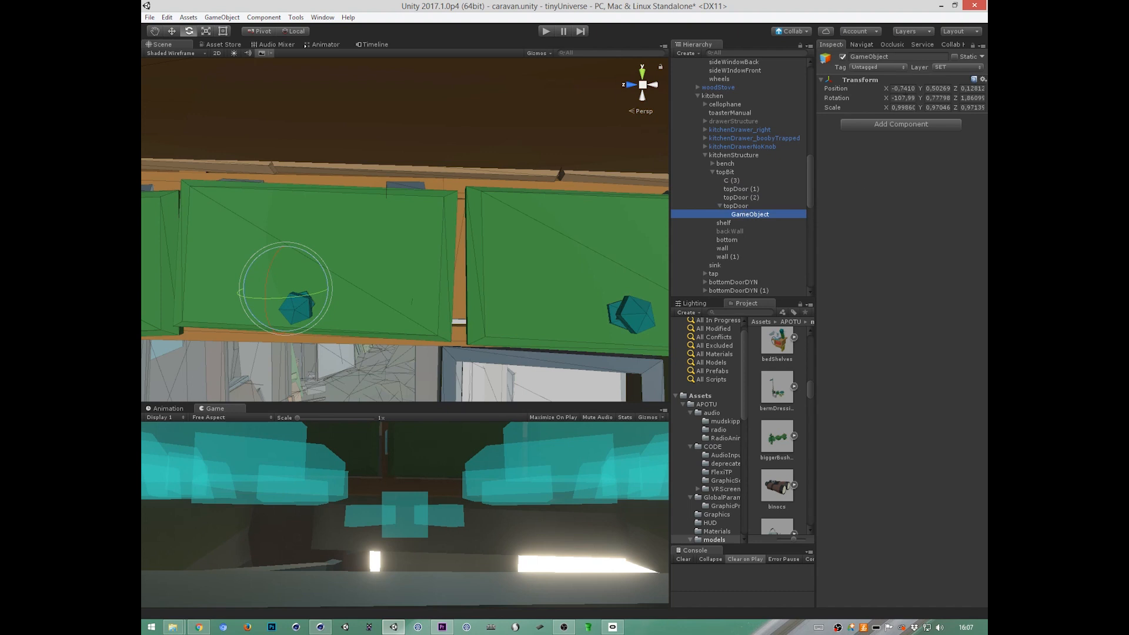
left_click(905, 89)
type("0")
key("Tab")
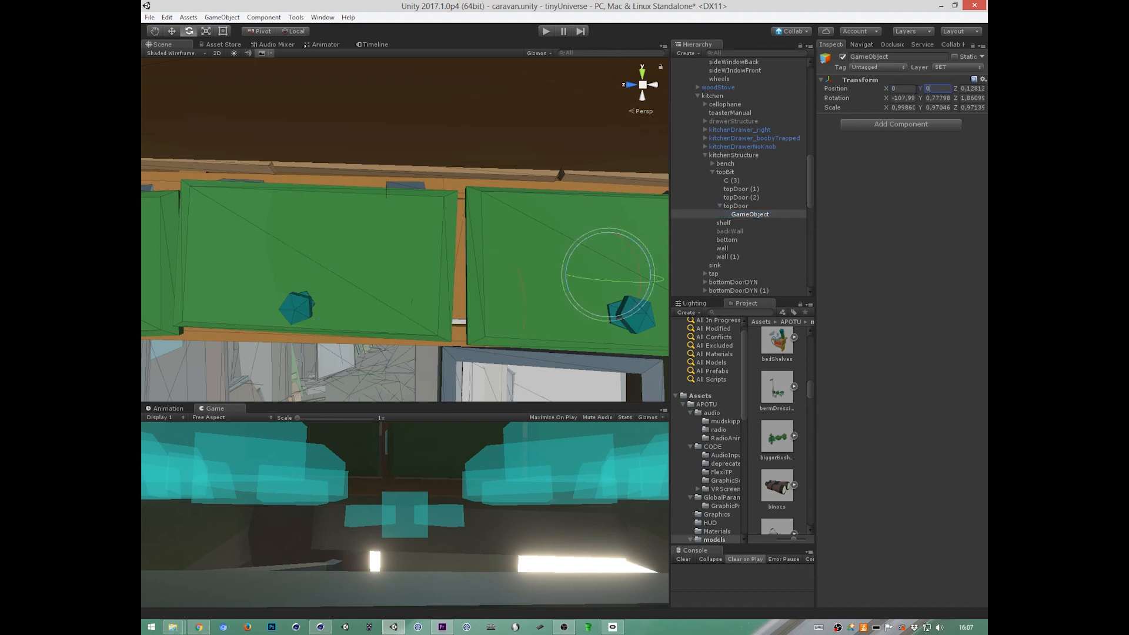
type("0")
key("Tab")
type("0")
left_click_drag(746, 217, 753, 211)
left_click(746, 215)
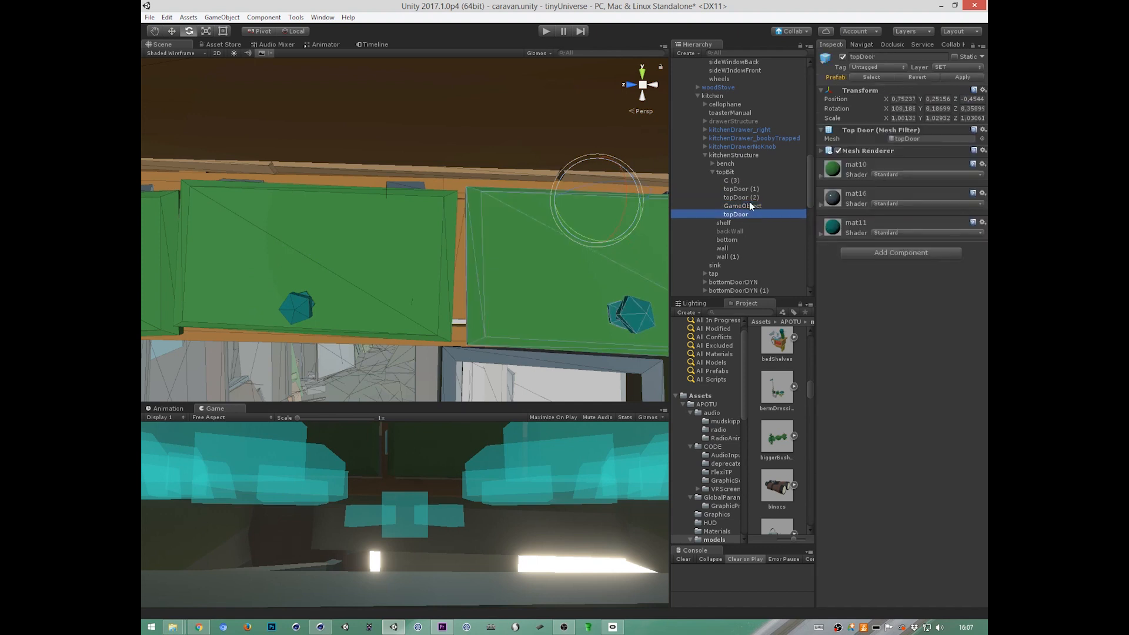
Examine the scale values of topDoor (2) and topDoor and view the upper cabinet doors from different angles
left_click(749, 196)
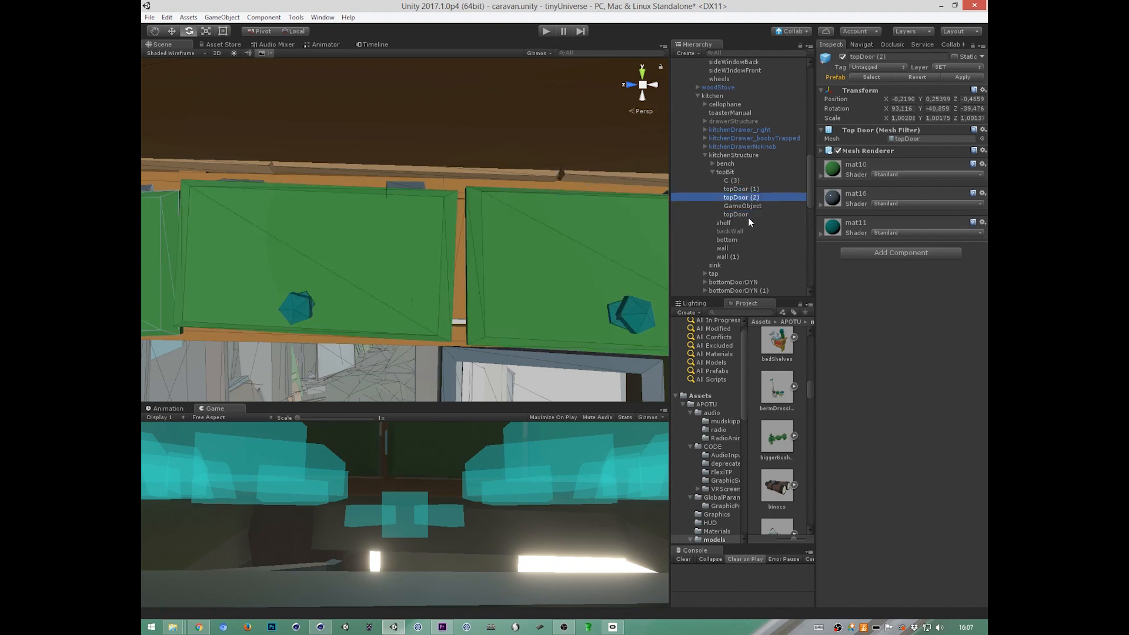
left_click(748, 217)
right_click_drag(556, 325, 497, 334, "alt")
middle_click_drag(498, 334, 540, 281, "alt")
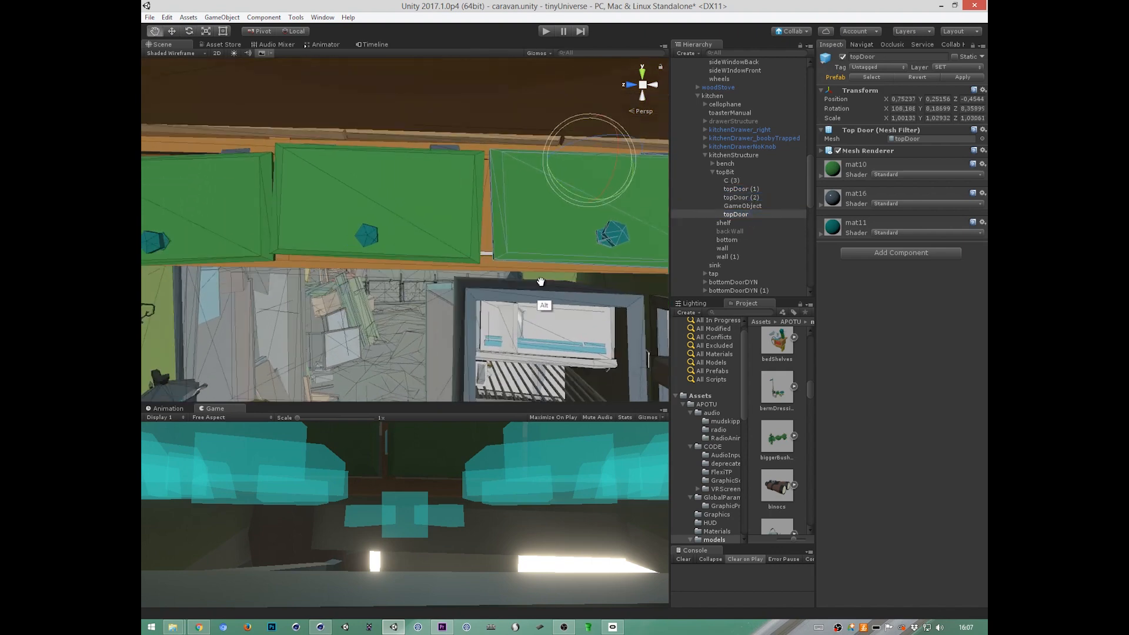
left_click_drag(540, 281, 595, 332, "alt")
middle_click_drag(595, 333, 652, 343, "alt")
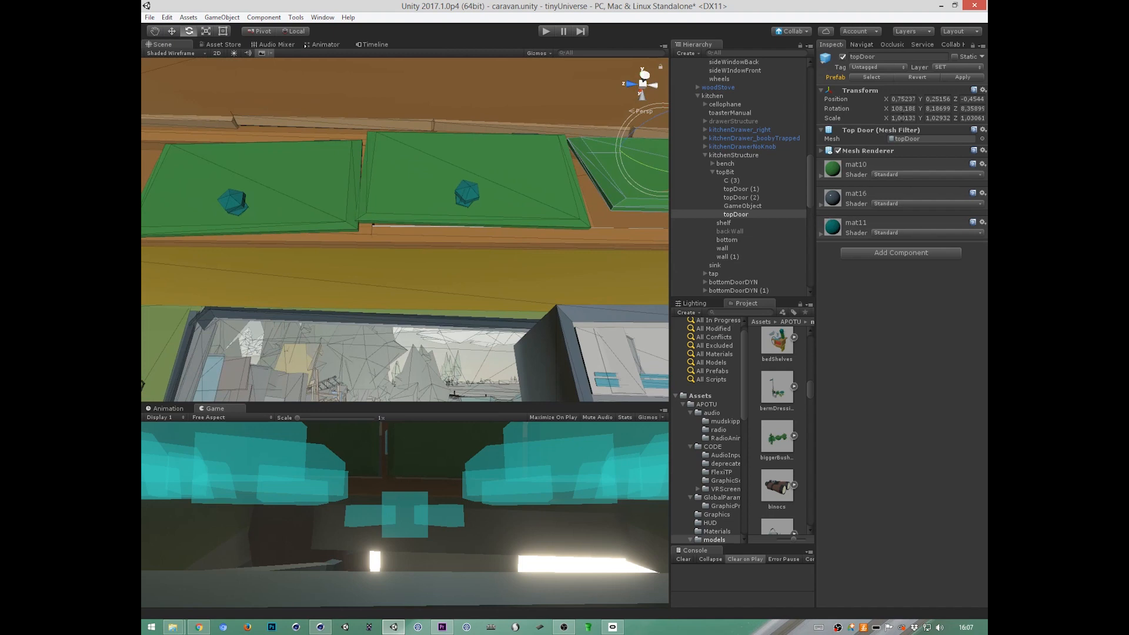
key("Tab")
key("Tab")
left_click(902, 118)
key("Tab")
left_click(903, 118)
Set the scale of topDoor (1), topDoor (2) and topDoor to 1 on X, Y and Z
left_click(742, 189)
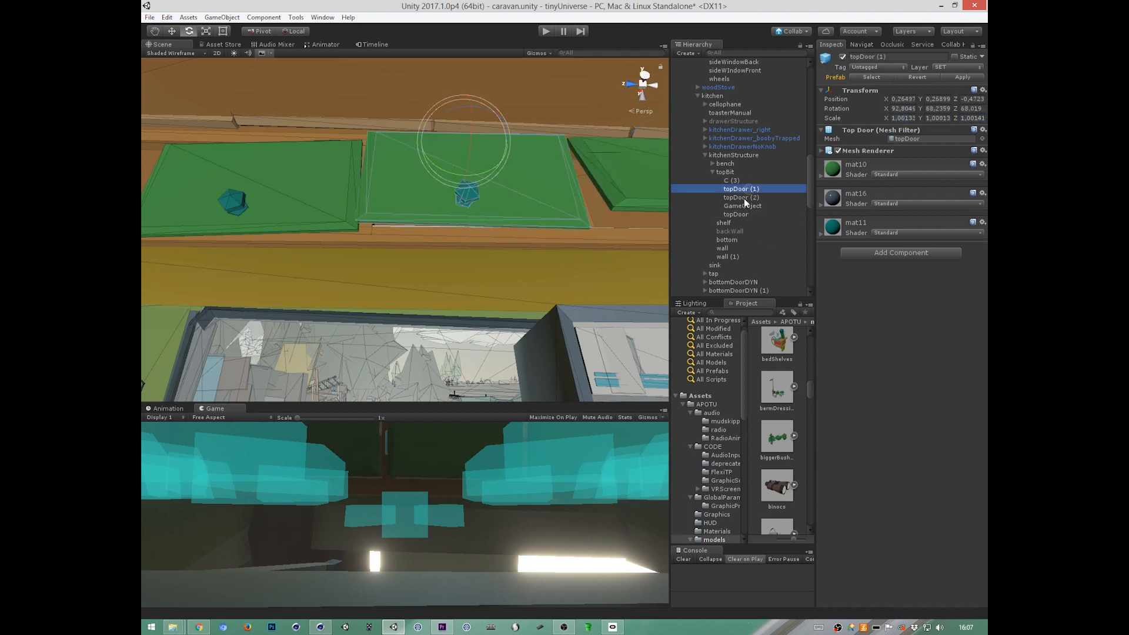
left_click(742, 198, "ctrl")
left_click(737, 215, "ctrl")
left_click(747, 206, "ctrl")
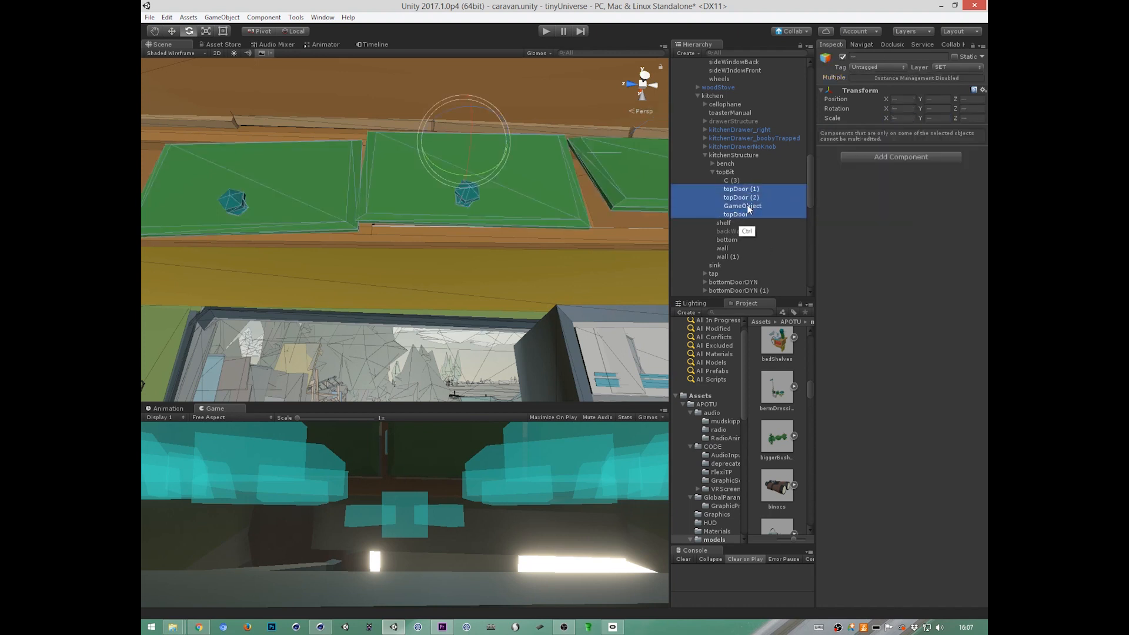
left_click(744, 206)
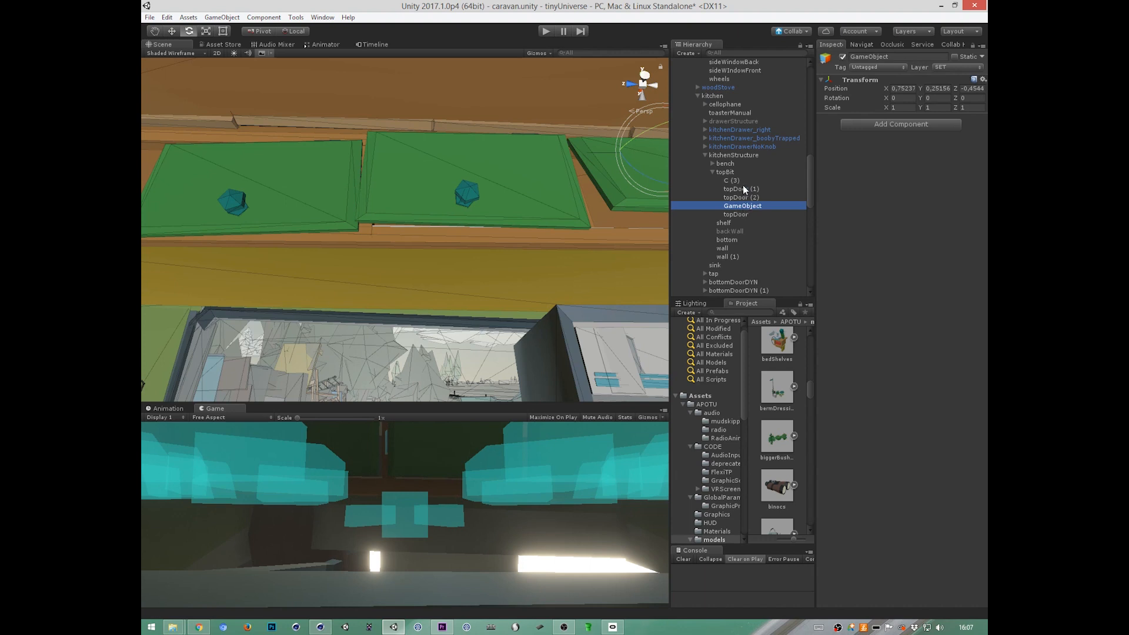
left_click(743, 189)
left_click(742, 198, "ctrl")
left_click(739, 214, "ctrl")
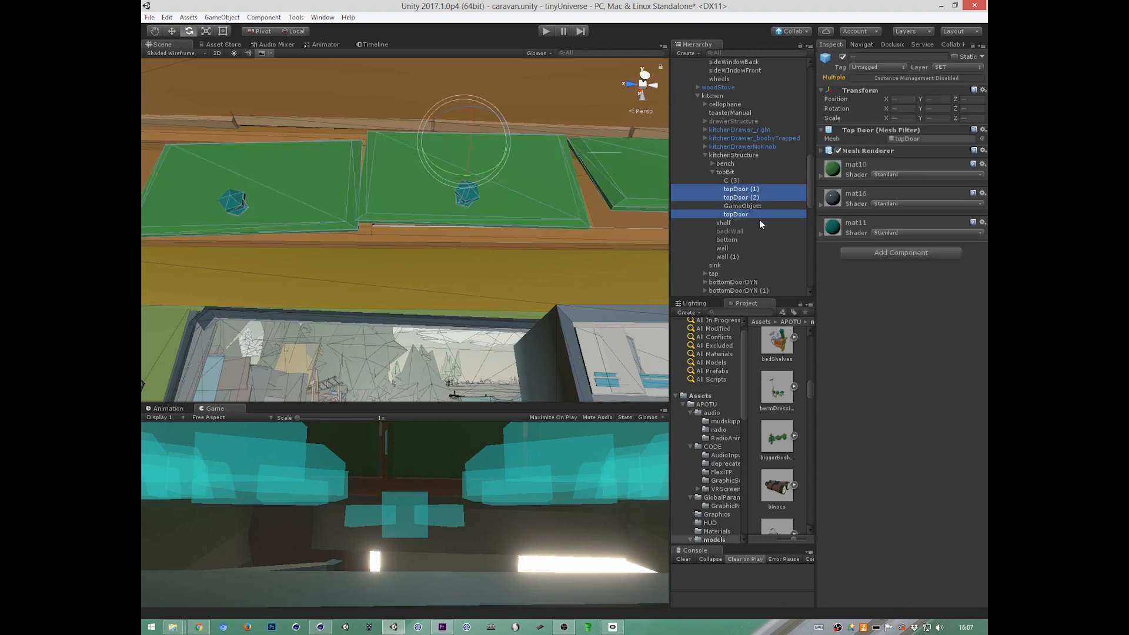
left_click(900, 117)
type("1")
key("Tab")
type("1")
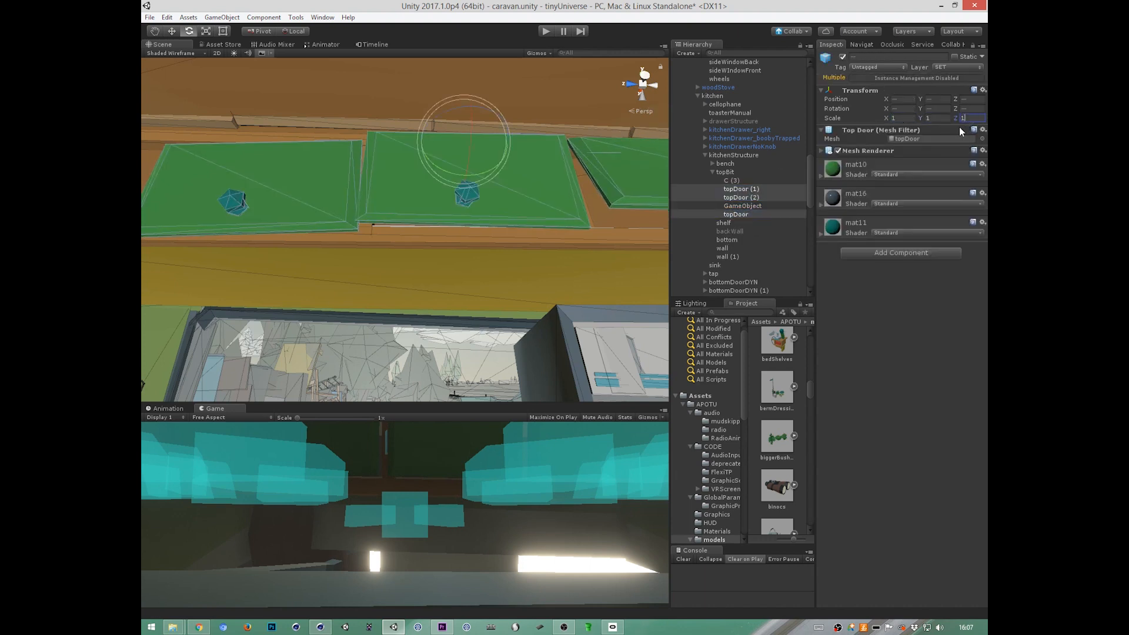
left_click(752, 189)
left_click(744, 197)
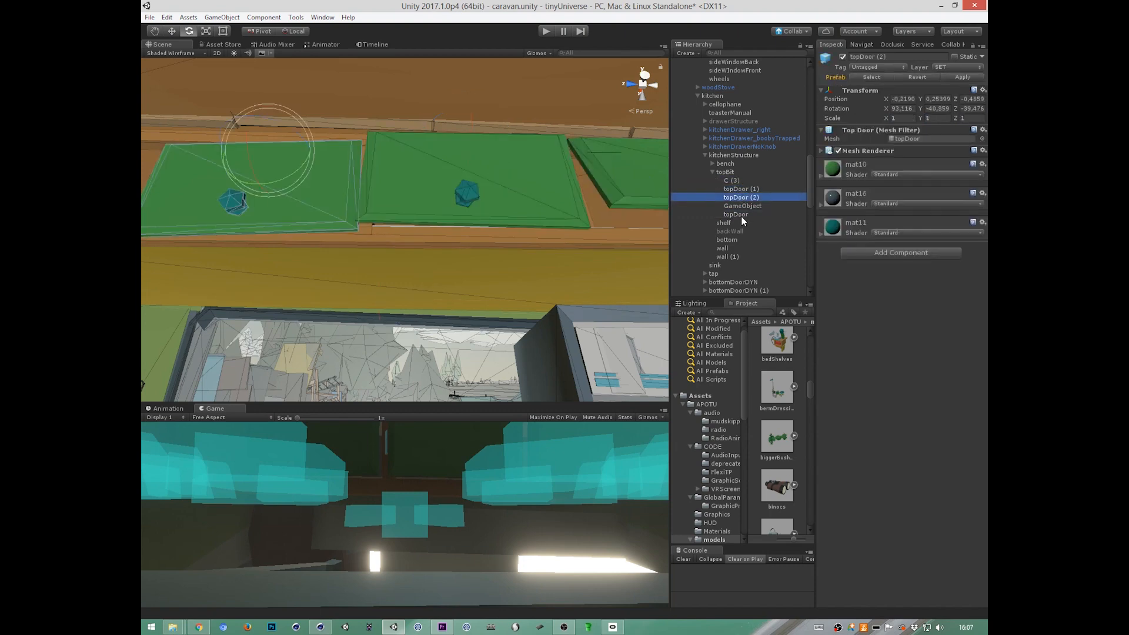
left_click(740, 216)
left_click_drag(609, 308, 529, 394, "alt")
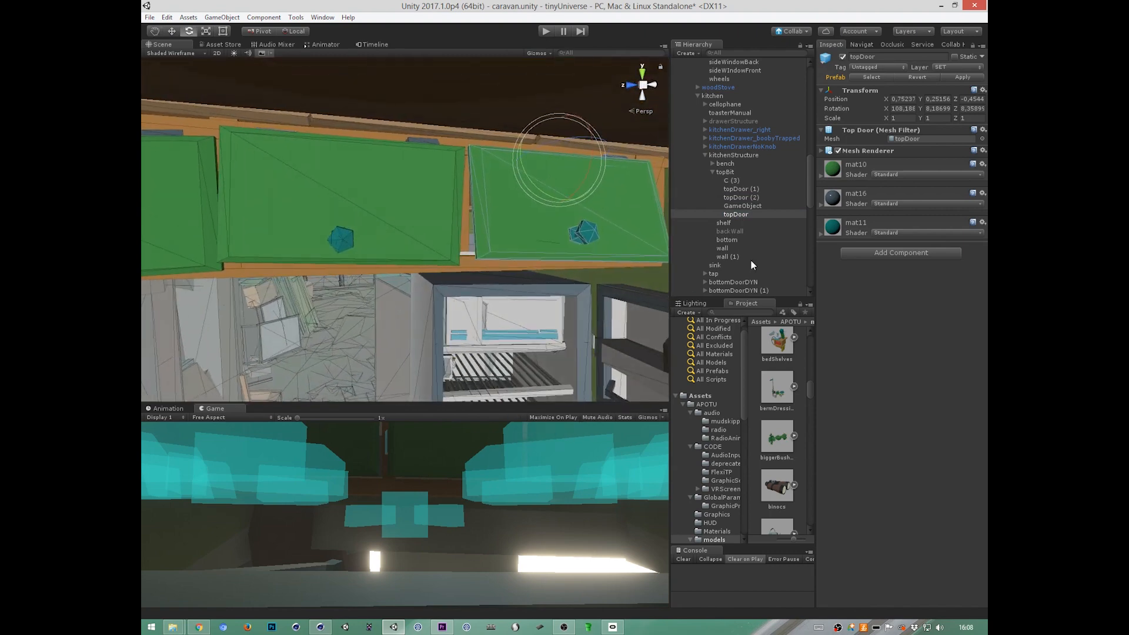
Rename the empty GameObject as topDoorAttach and place it directly below C (3) in topBit
left_click(753, 204)
left_click(756, 205)
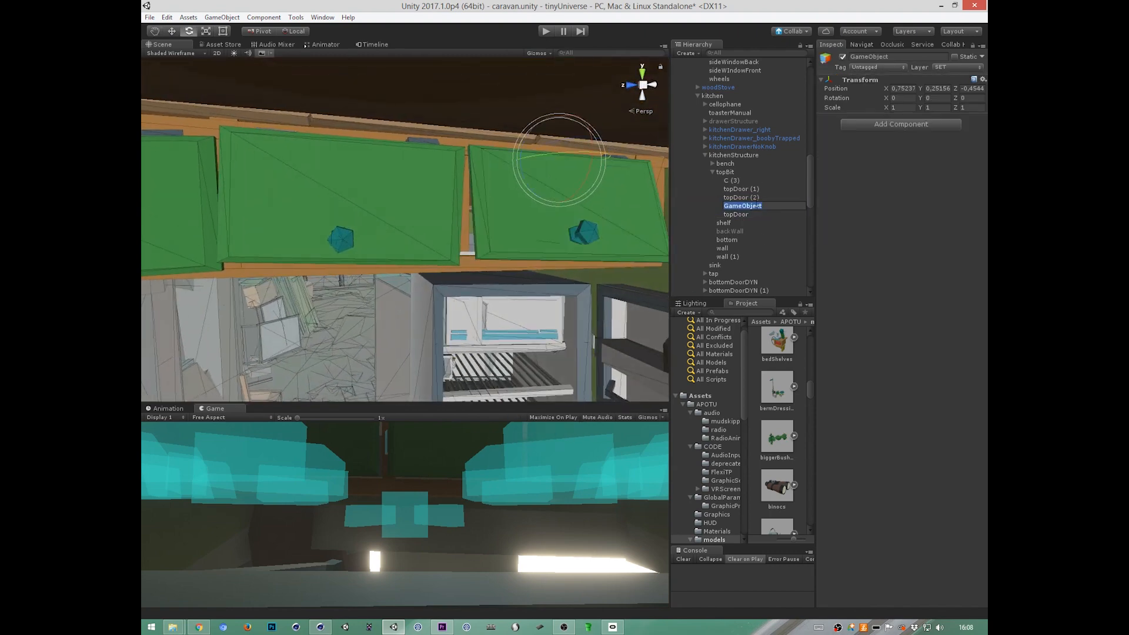
type("topDoorAttach")
key("Return")
left_click_drag(755, 204, 755, 185)
Move topDoorAttach to the upper edge of the middle cabinet door, at about X 0.227, Y 0.281, Z -0.454
key("w")
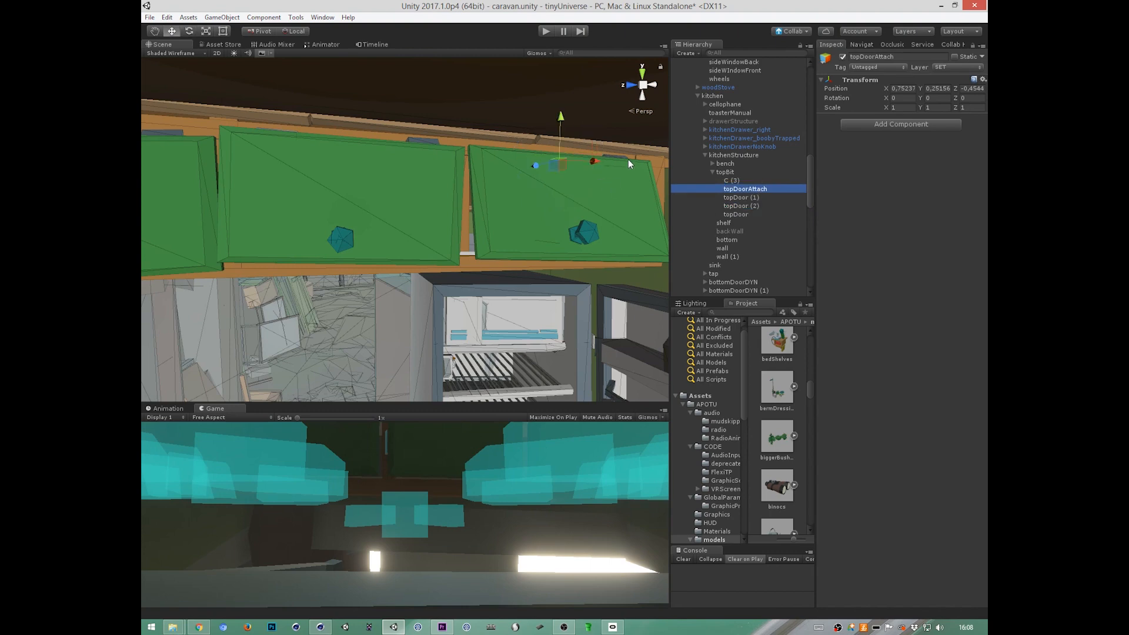
left_click_drag(594, 161, 585, 272)
left_click_drag(340, 108, 338, 100)
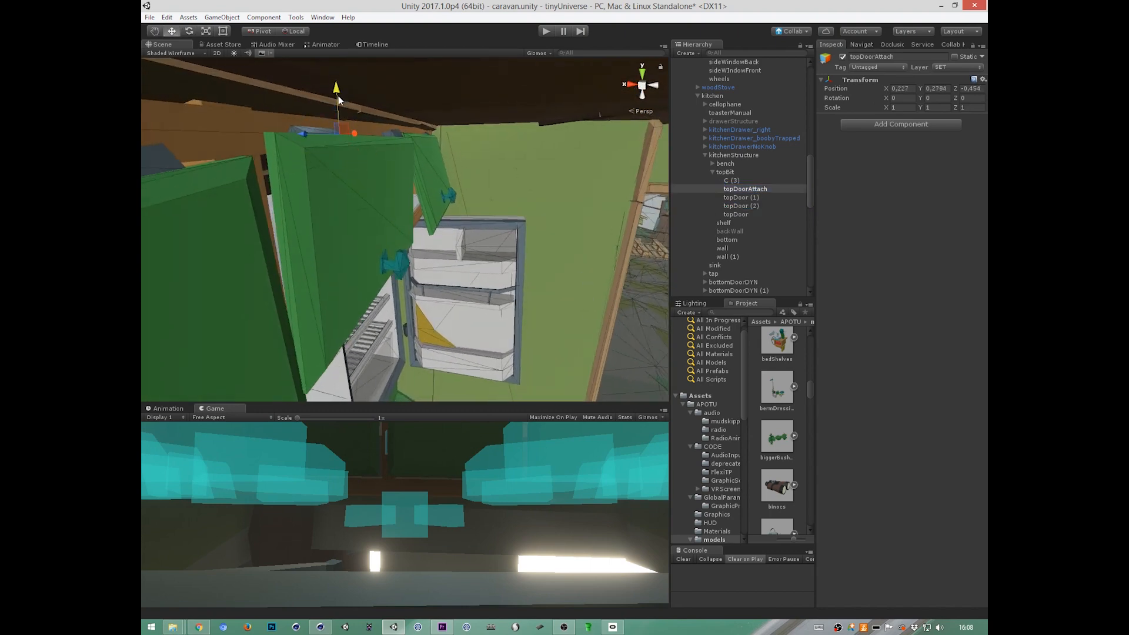
Add a Rigidbody to topDoorAttach with Use Gravity off and Is Kinematic on
left_click(912, 125)
type("rig")
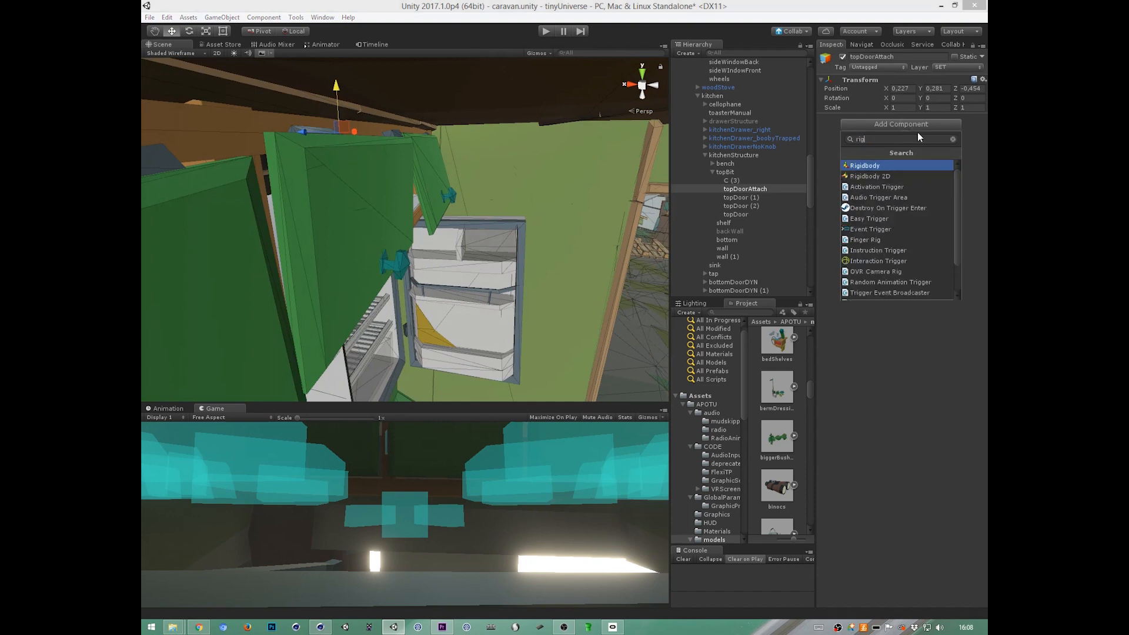
key("Return")
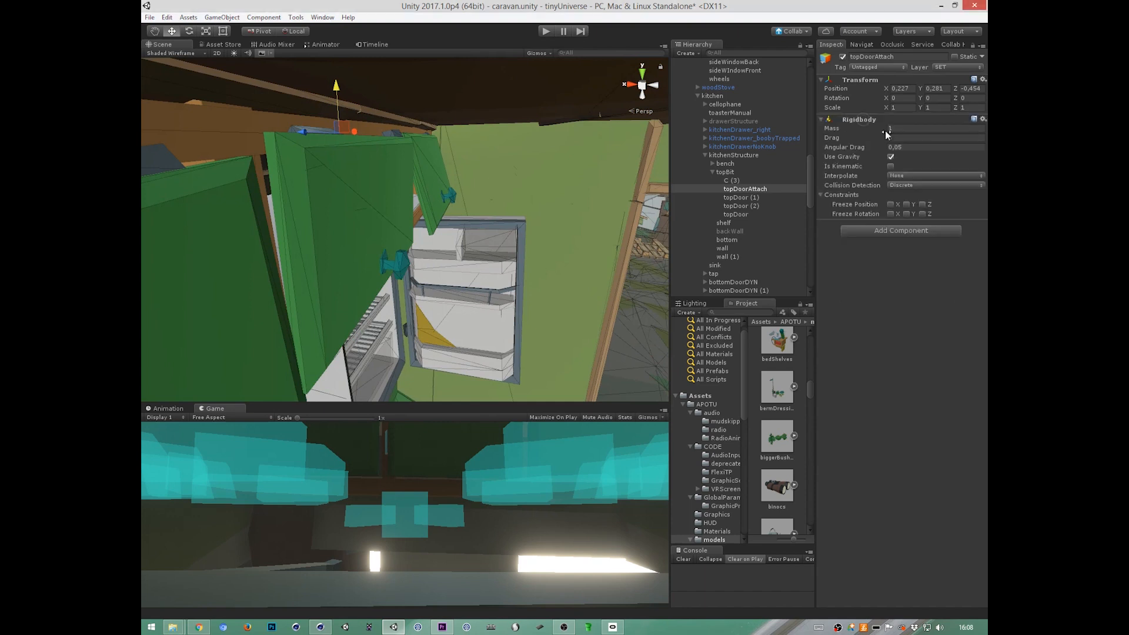
left_click(889, 157)
left_click(891, 166)
left_click_drag(588, 320, 445, 329, "alt")
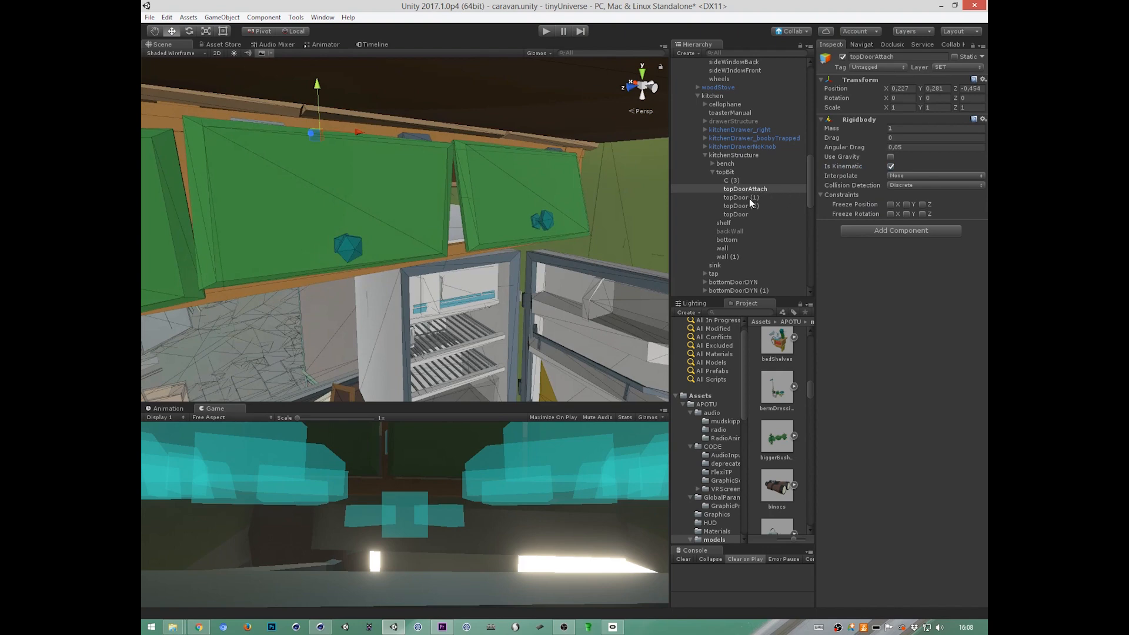
Inspect topDoor (1), topDoor (2) and topDoor to identify which upper cabinet door each one is
left_click(749, 199)
left_click(749, 206)
left_click(740, 216)
left_click(751, 198)
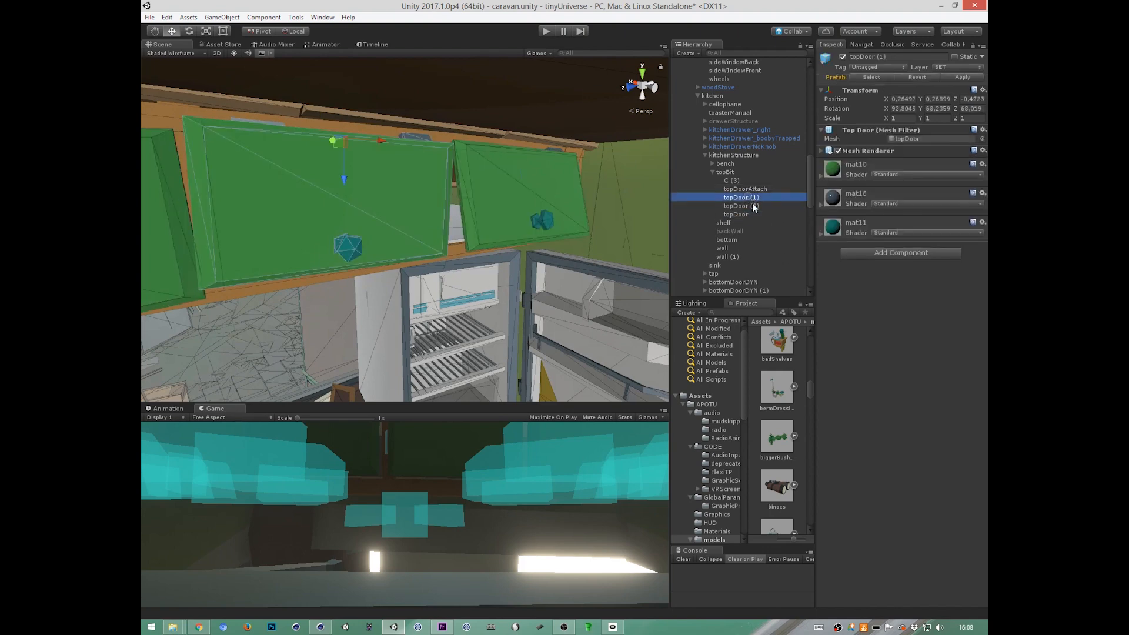
middle_click_drag(576, 295, 546, 305, "alt")
left_click(742, 214)
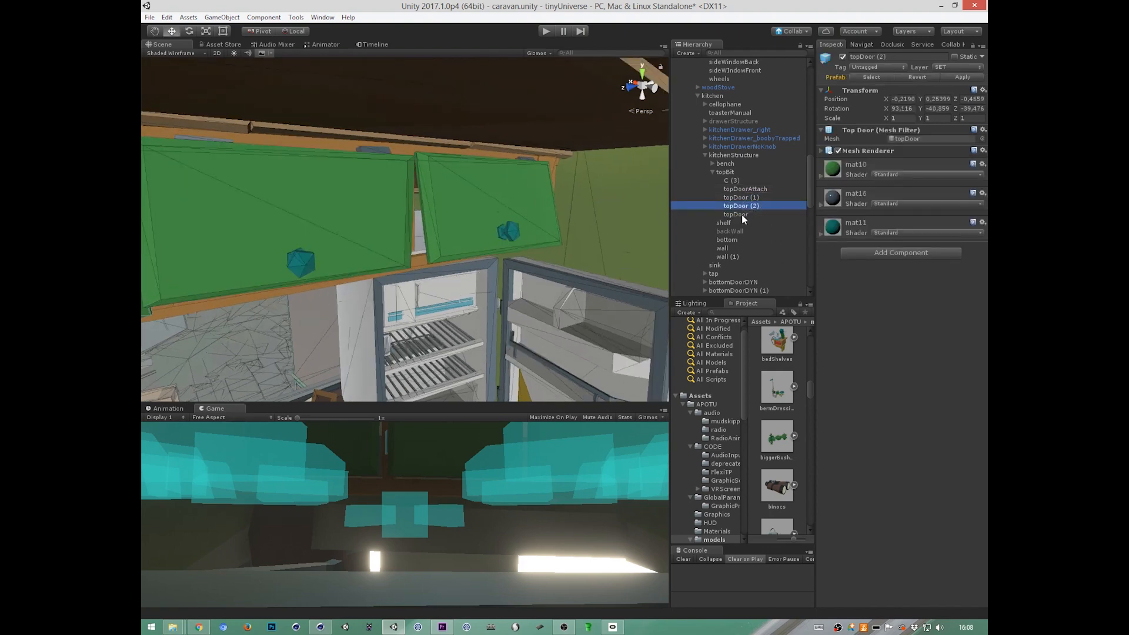
left_click_drag(750, 185, 743, 216)
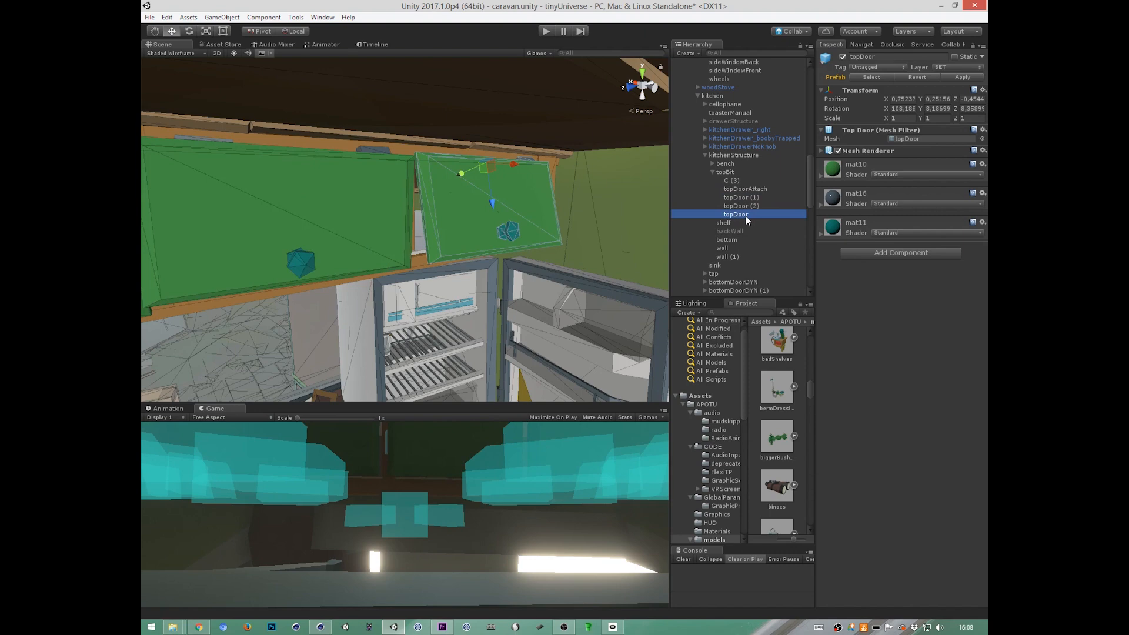
right_click_drag(594, 277, 570, 307, "alt")
left_click_drag(570, 307, 594, 318, "alt")
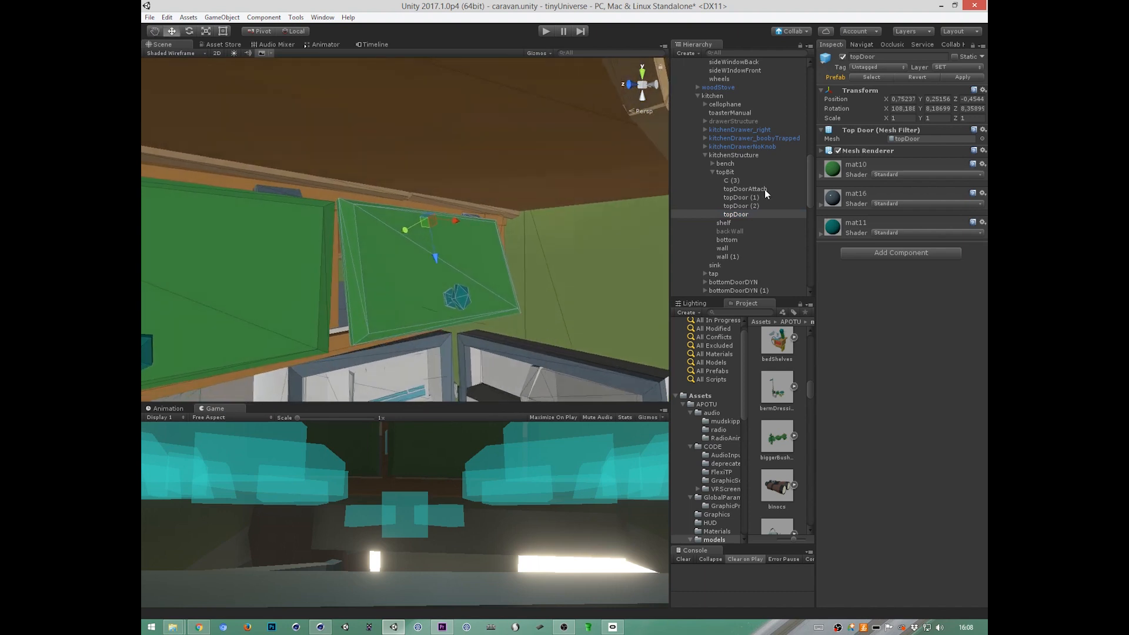
left_click(745, 215)
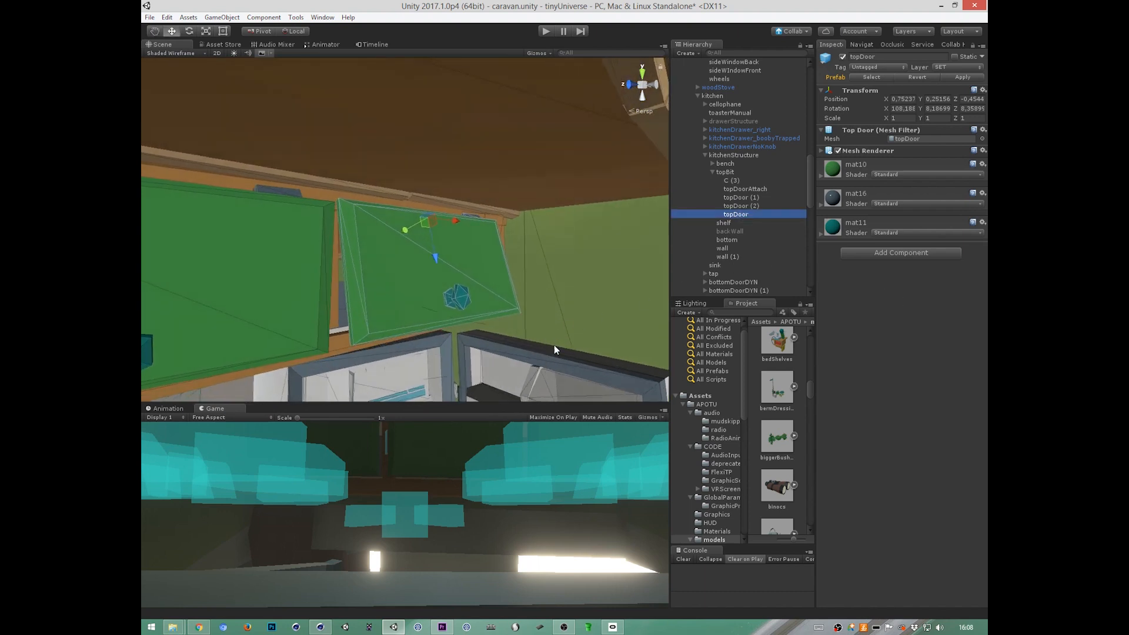
Add a Box Collider to topDoor
left_click_drag(556, 349, 659, 353, "alt")
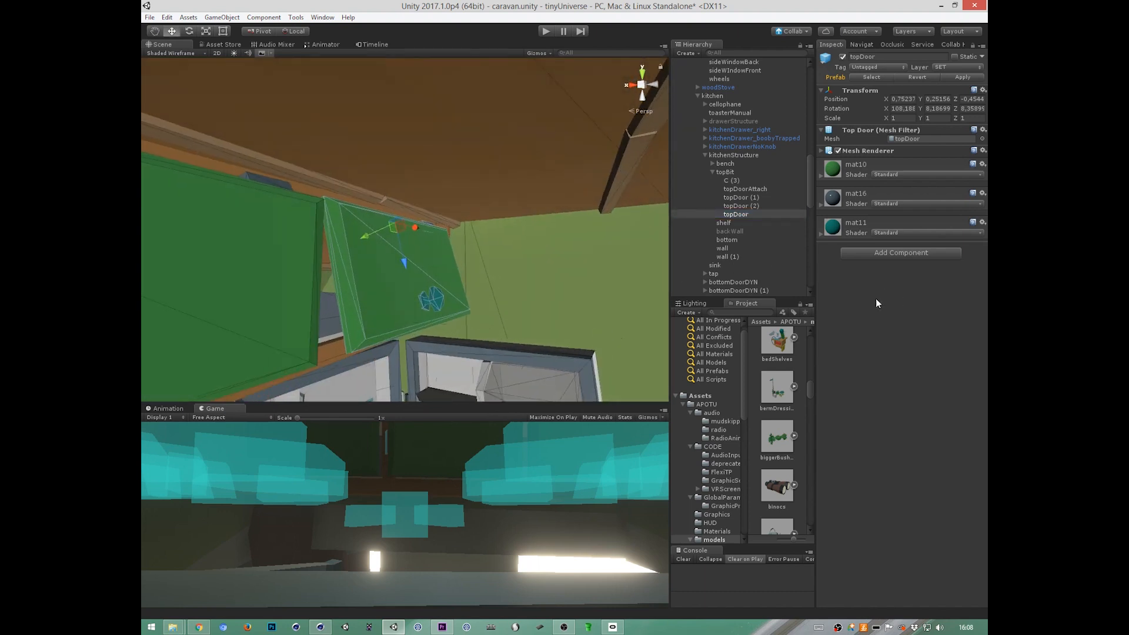
left_click(906, 254)
type("box")
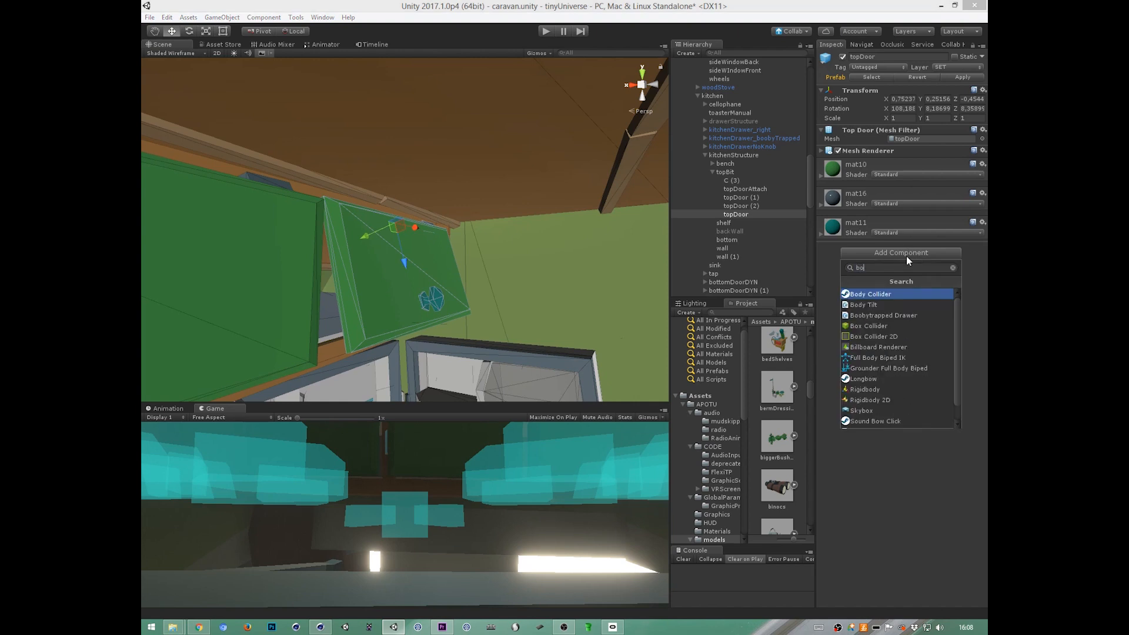
key("Return")
Fit topDoor's Box Collider tightly around the door panel without the knob, about 0.46 × 0.016 × 0.246 in size
left_click(894, 171)
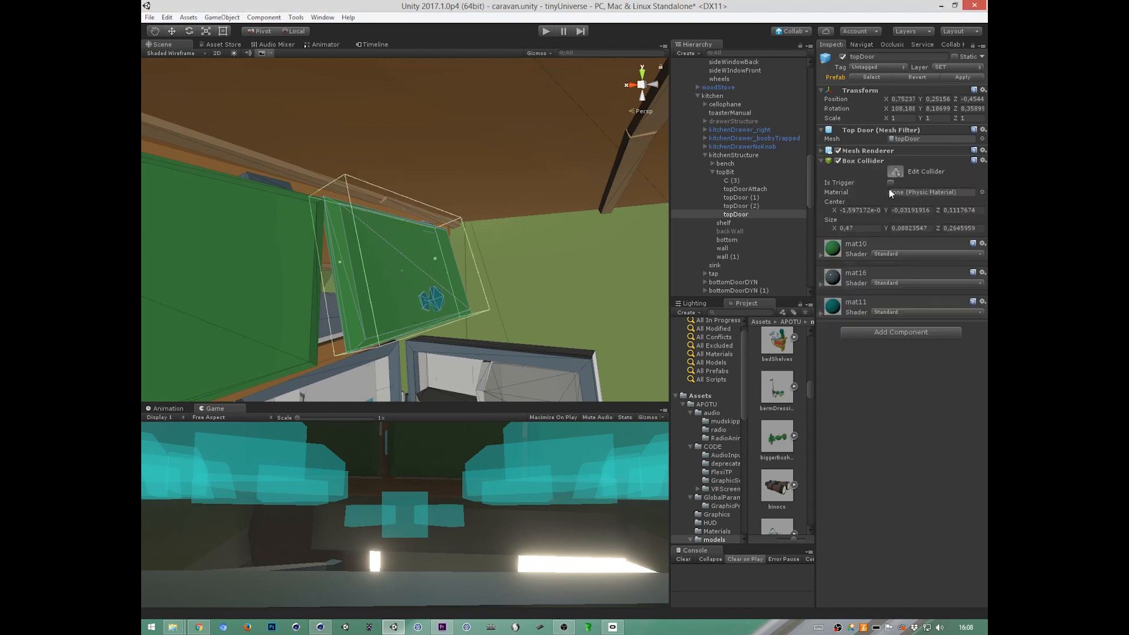
left_click_drag(439, 264, 554, 294, "alt")
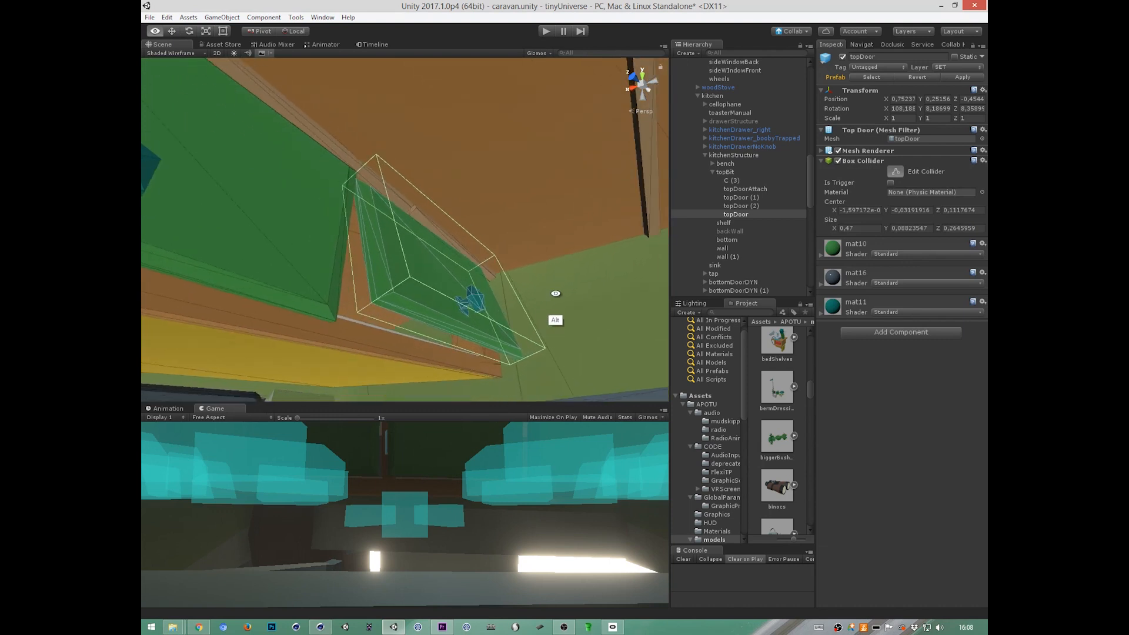
right_click_drag(555, 295, 838, 244, "alt")
left_click_drag(497, 277, 460, 308)
left_click_drag(509, 347, 460, 149, "alt")
left_click_drag(209, 278, 212, 278)
left_click_drag(582, 294, 643, 304, "alt")
left_click_drag(350, 312, 544, 327)
right_click_drag(544, 327, 404, 349, "alt")
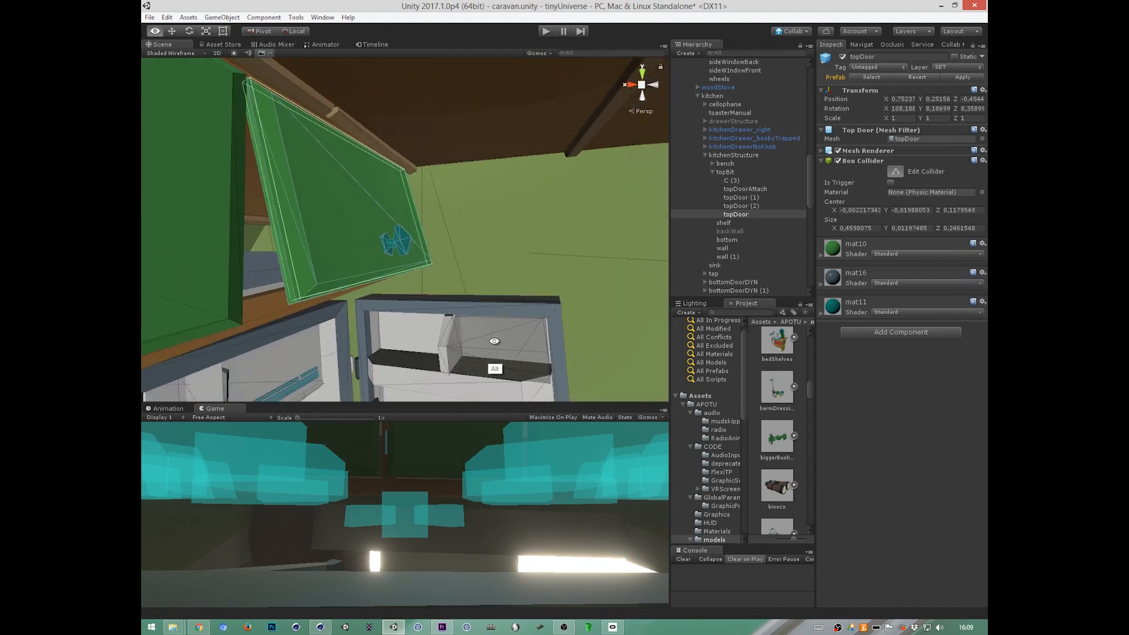
left_click_drag(496, 343, 530, 328, "alt")
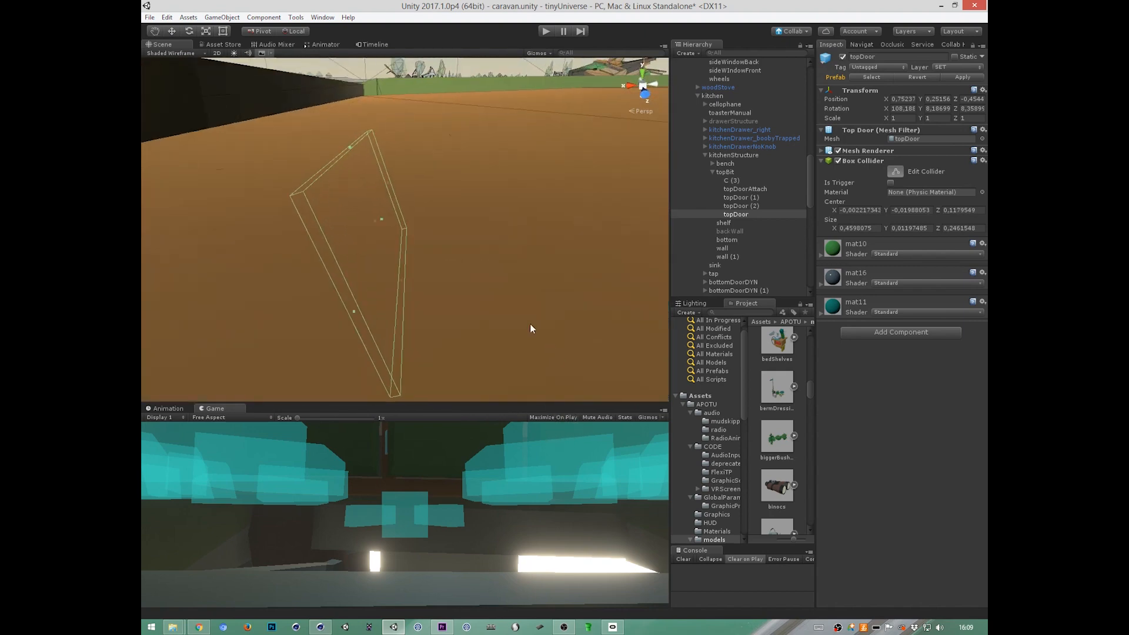
left_click_drag(415, 267, 385, 216, "alt")
left_click_drag(563, 316, 520, 316, "alt")
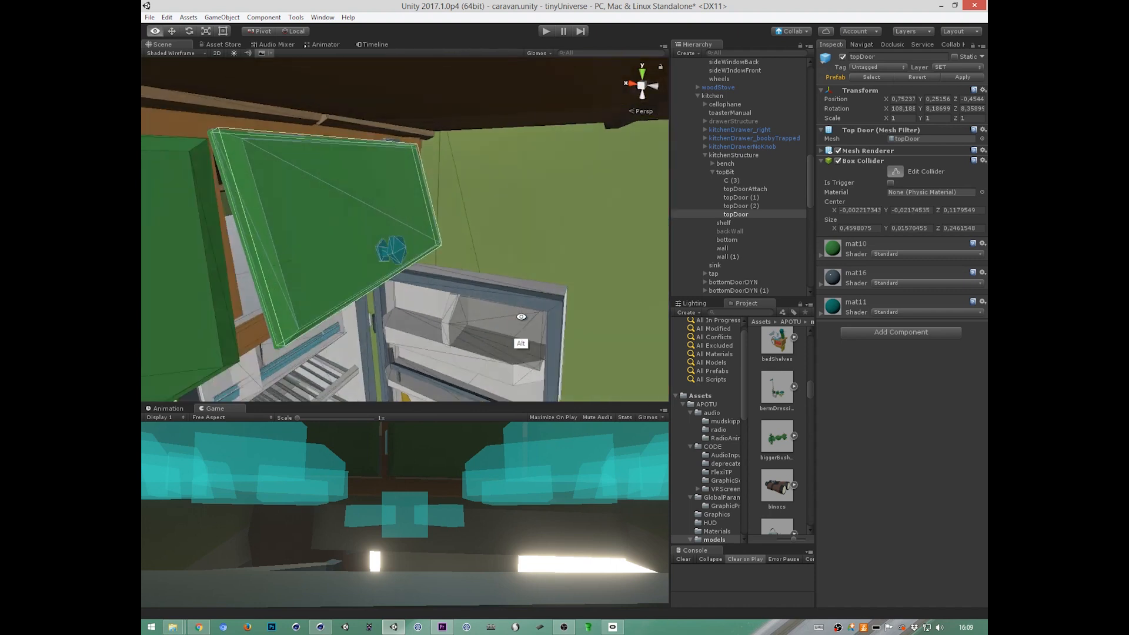
Create a 3D Sphere as a child of topDoor
left_click(741, 215)
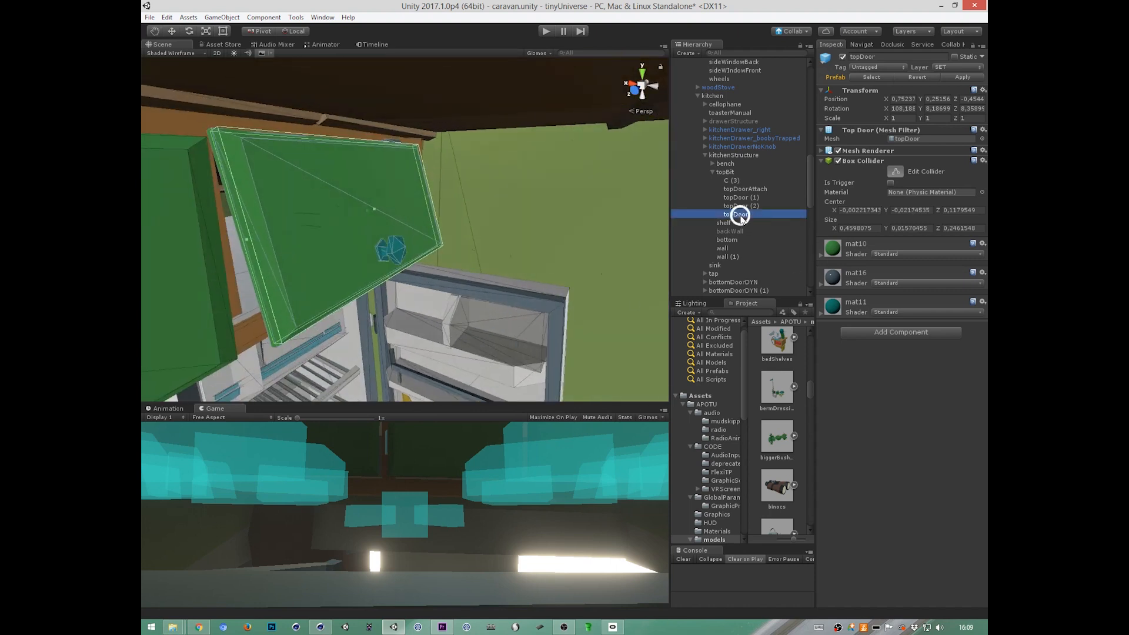
right_click(741, 215)
mouse_move(806, 319)
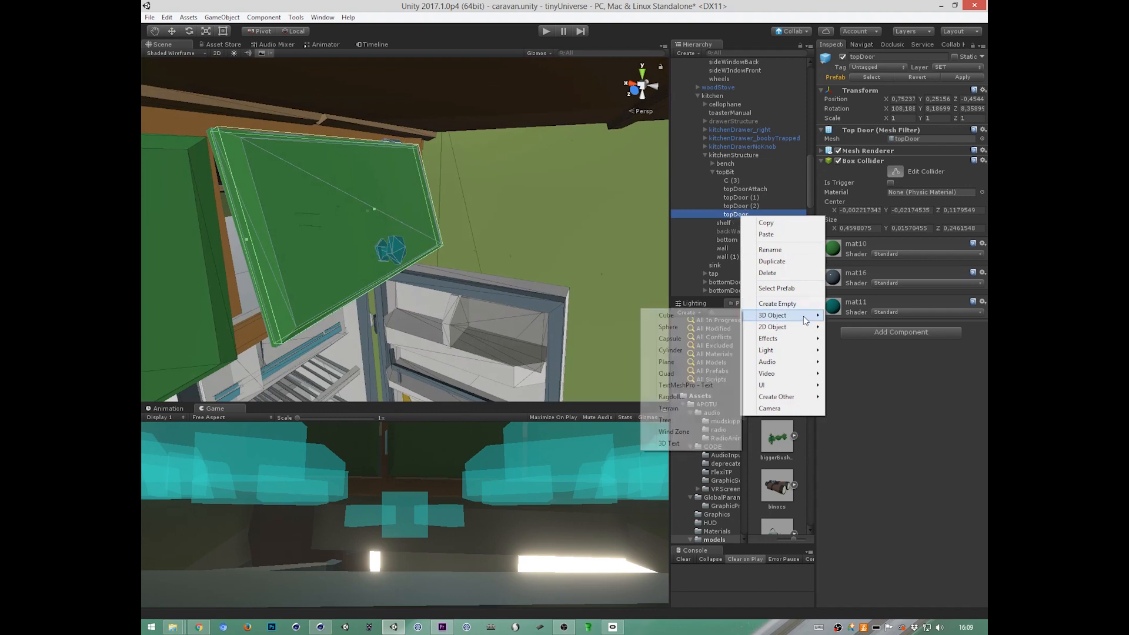
left_click(696, 328)
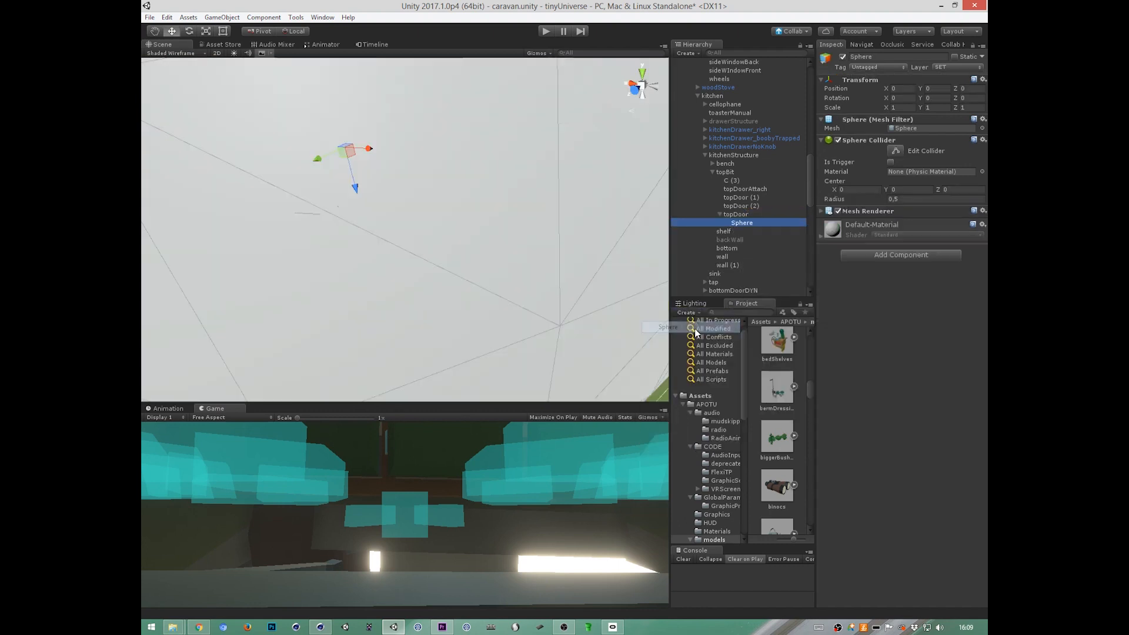
Remove the Mesh Renderer and Mesh Filter from the sphere, keeping only its Sphere Collider
left_click(982, 139)
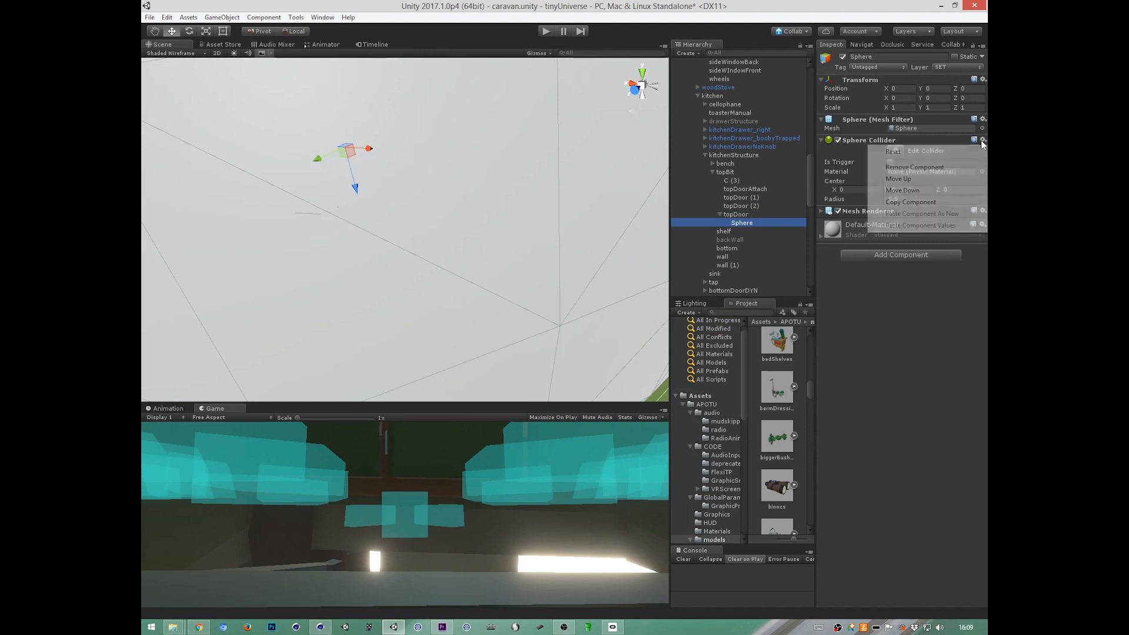
left_click(918, 352)
left_click(982, 210)
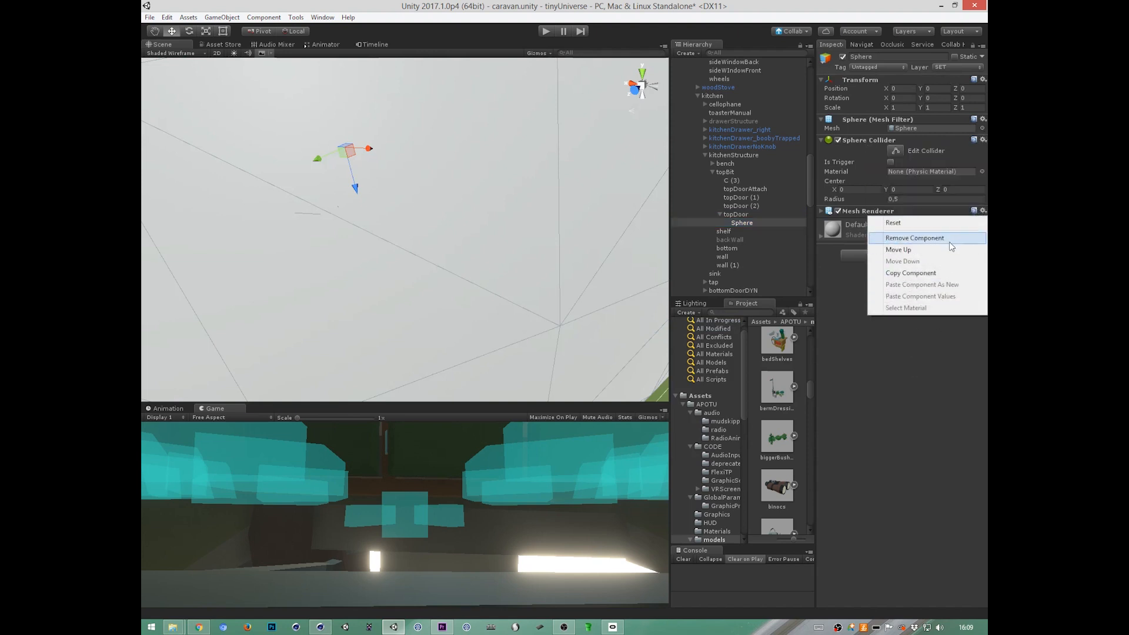
left_click(949, 238)
left_click(982, 119)
left_click(970, 148)
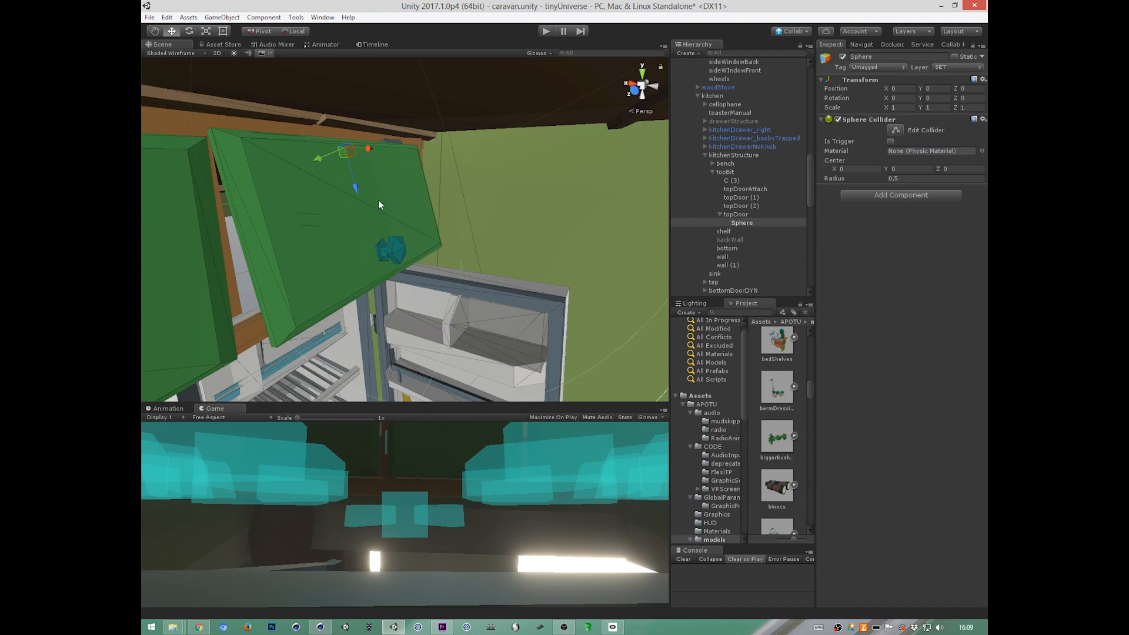
Reduce the Sphere Collider's radius to 0.04 and move the sphere onto the door knob, at about X -0.008, Y -0.037, Z 0.189
left_click_drag(352, 152, 393, 259)
key("alt")
key("alt")
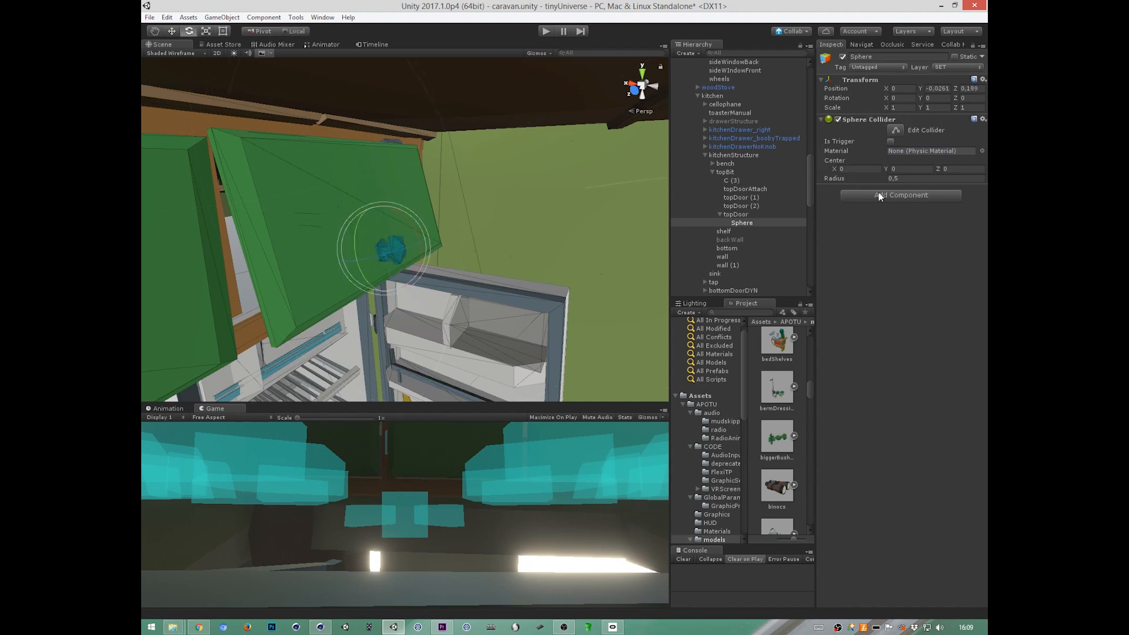
left_click_drag(862, 183, 837, 184)
left_click_drag(619, 244, 514, 250, "alt")
left_click_drag(350, 257, 355, 255)
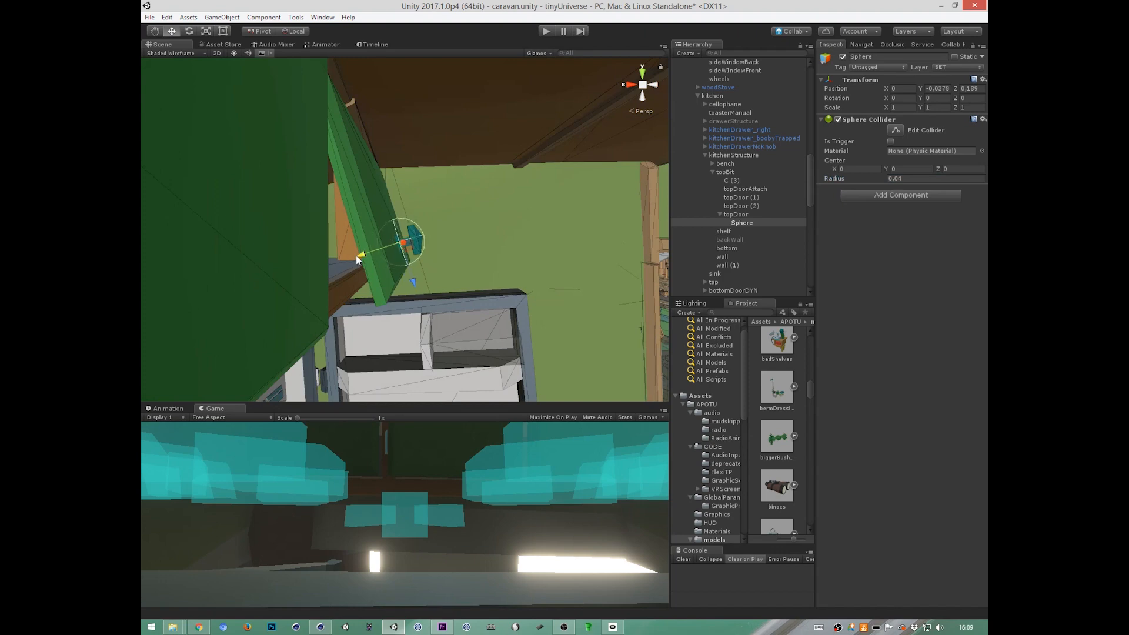
left_click_drag(454, 243, 445, 319, "alt")
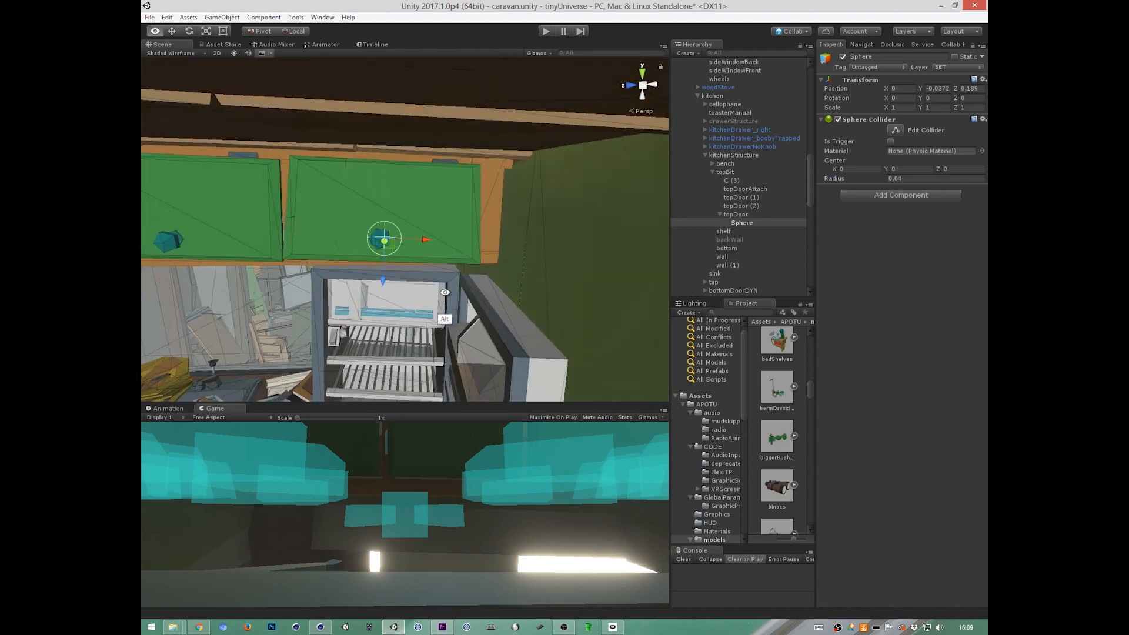
left_click_drag(427, 242, 424, 243)
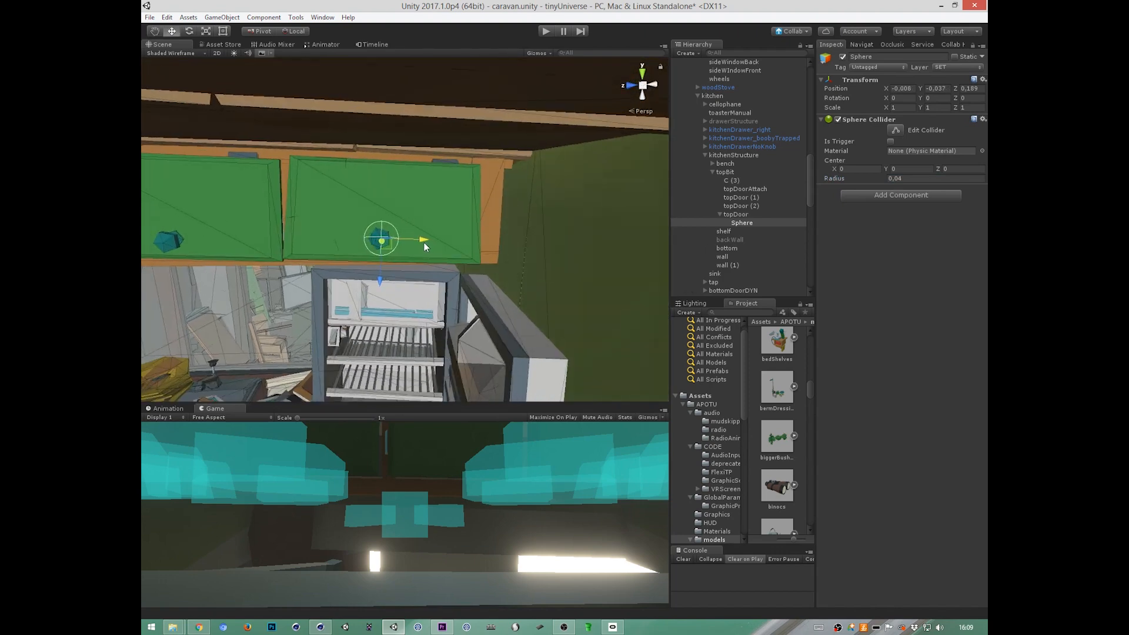
Shift the sphere outward to Y -0.05 and set its collider radius to 0.03 so it encloses the knob
left_click(741, 215)
left_click_drag(631, 293, 582, 348, "alt")
left_click(742, 222)
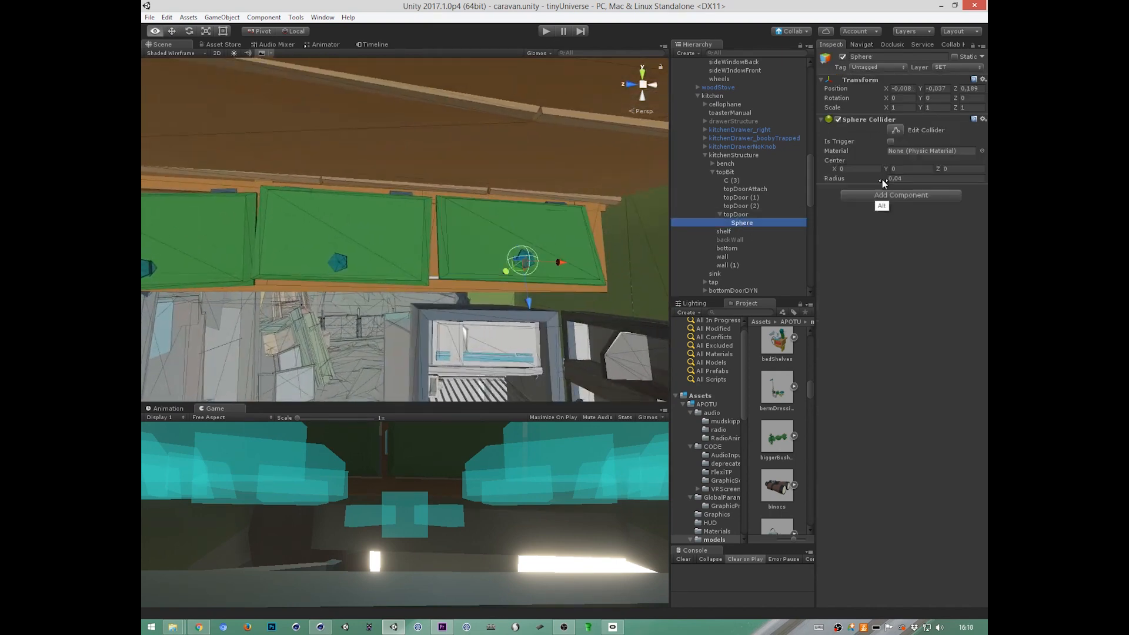
left_click_drag(879, 178, 869, 178, "alt")
left_click_drag(526, 347, 583, 334, "alt")
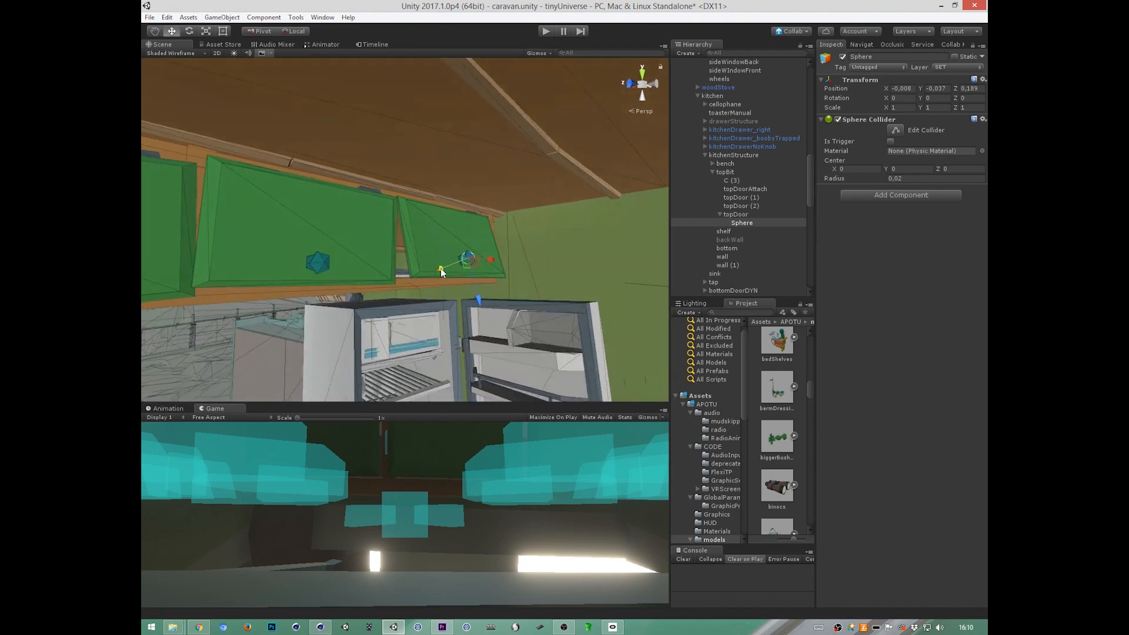
left_click_drag(441, 271, 441, 273)
left_click(904, 178)
type("3")
left_click_drag(553, 300, 539, 335, "alt")
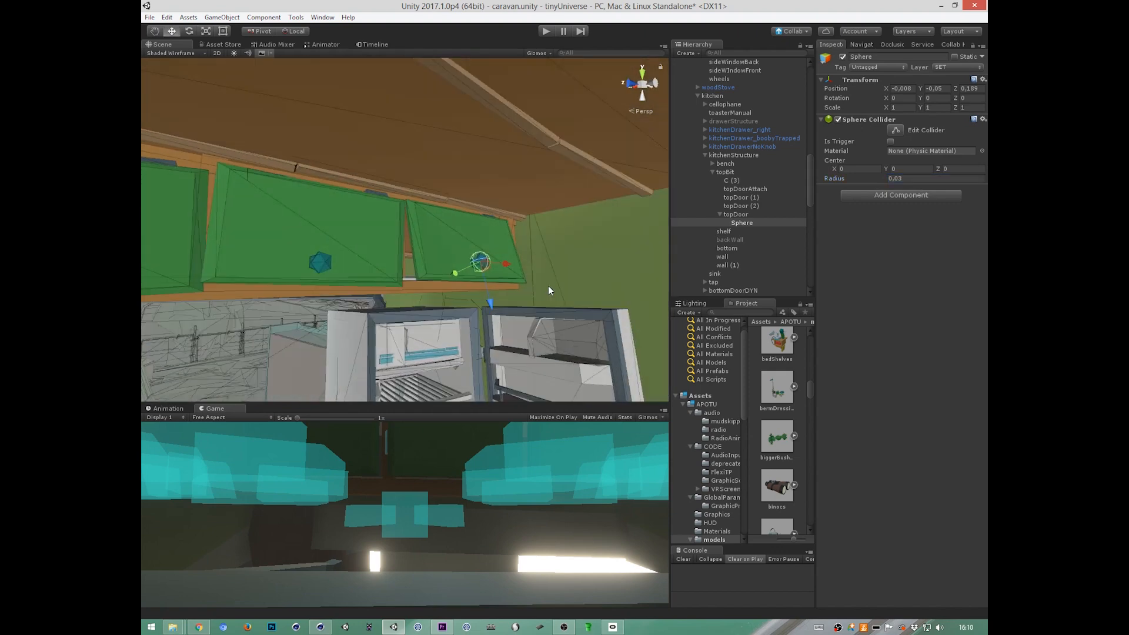
Add a Rigidbody to topDoor with Use Gravity off
left_click(735, 213)
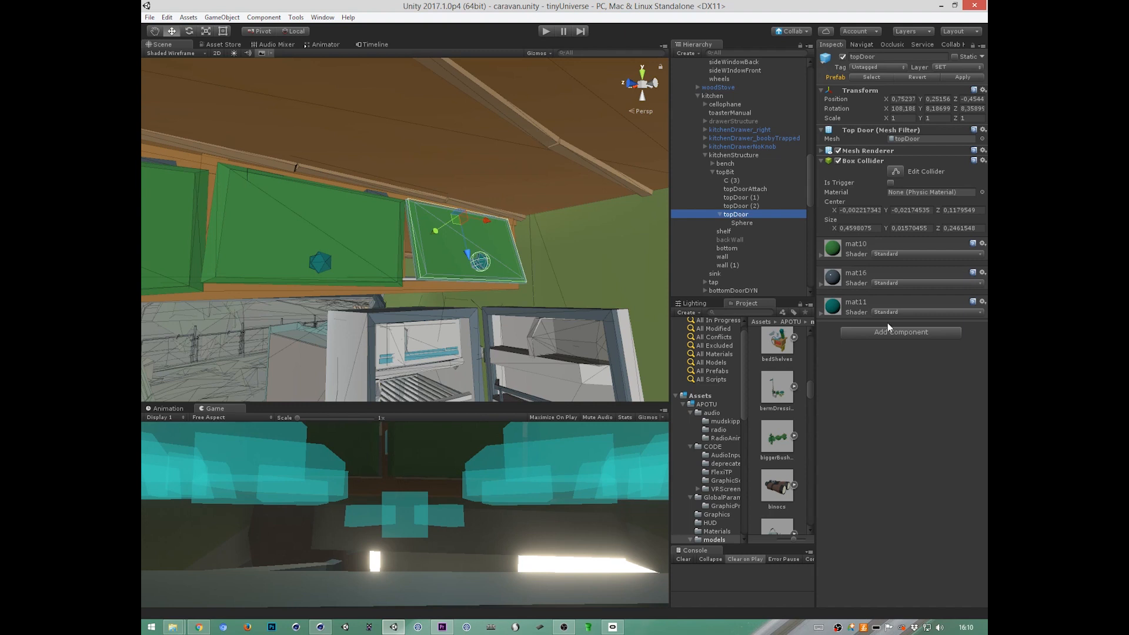
left_click(900, 335)
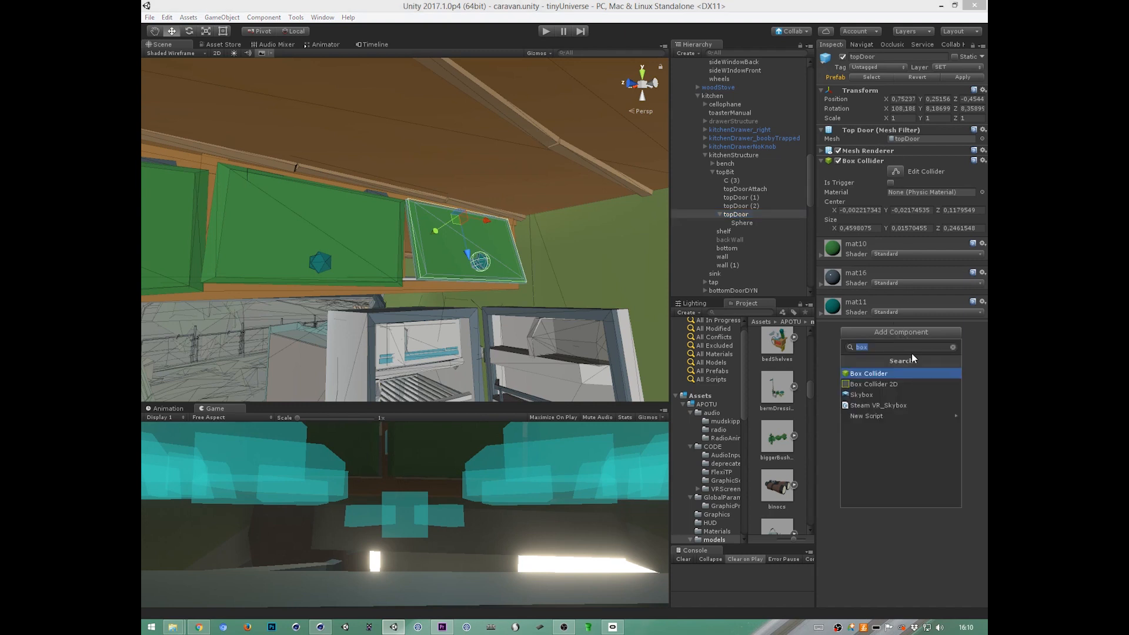
type("rigid")
key("Return")
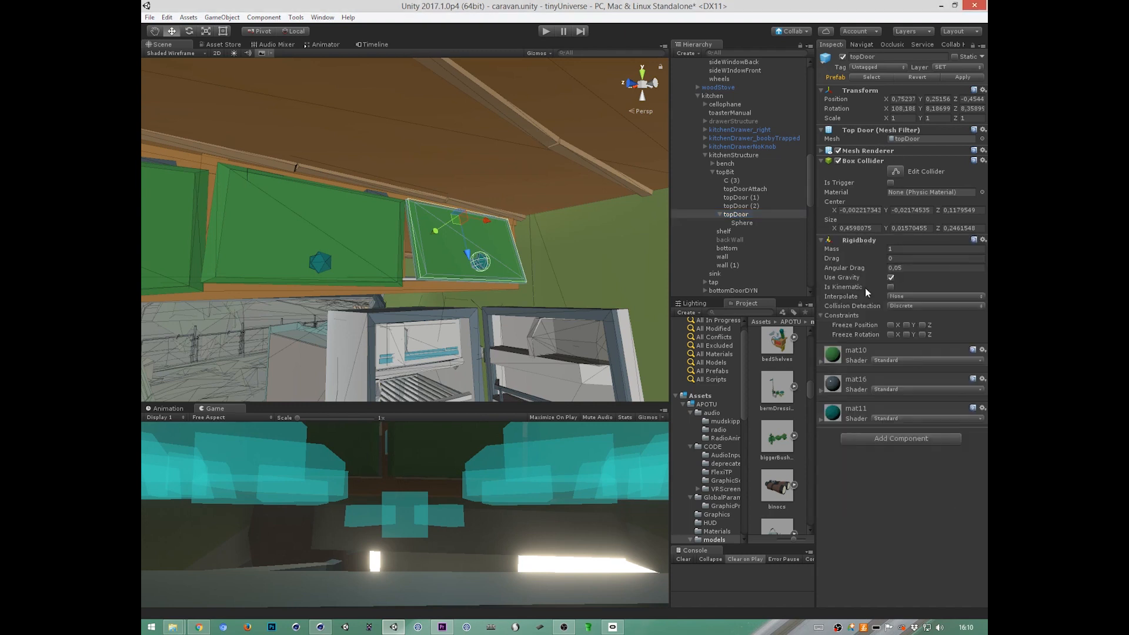
Add the NVR Interactable Rotator Plus script to topDoor
left_click(901, 439)
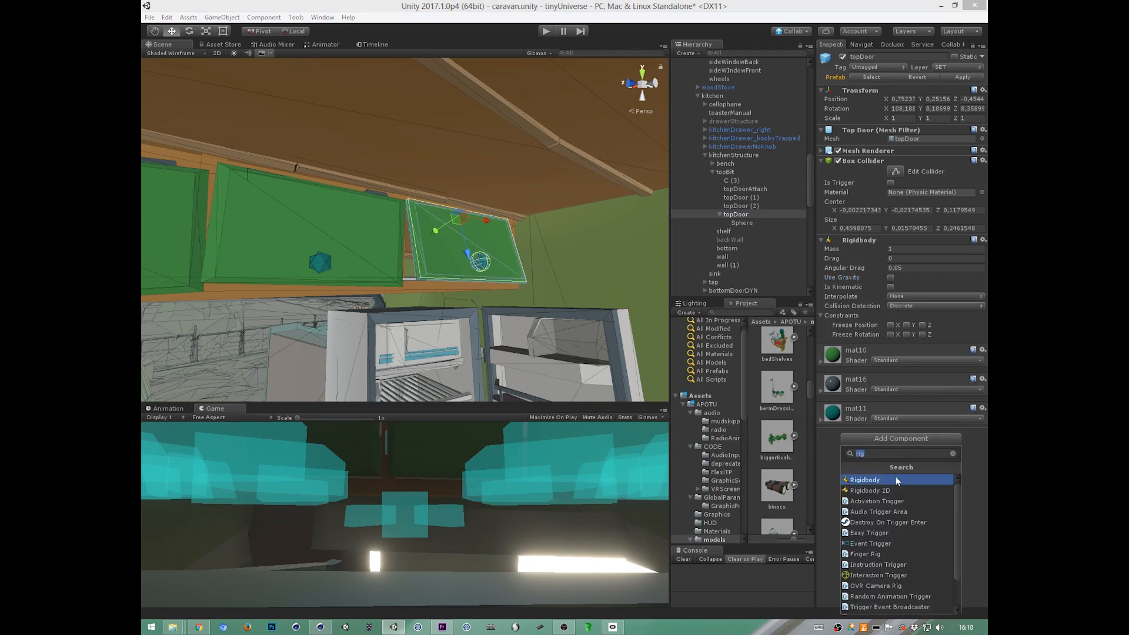
type("NVR")
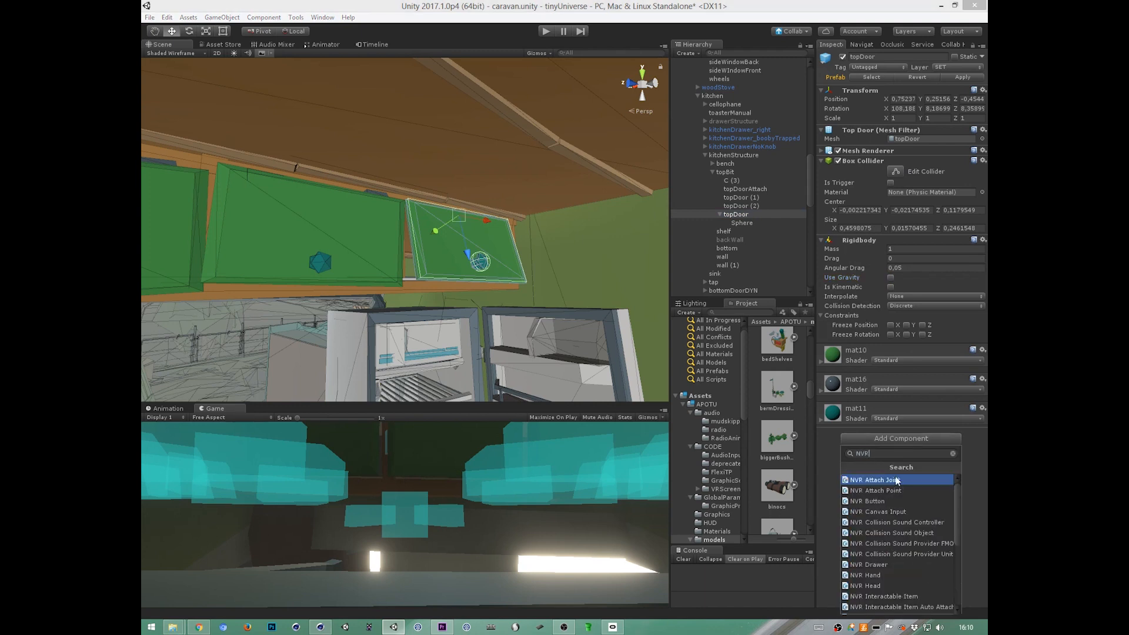
type("Rot")
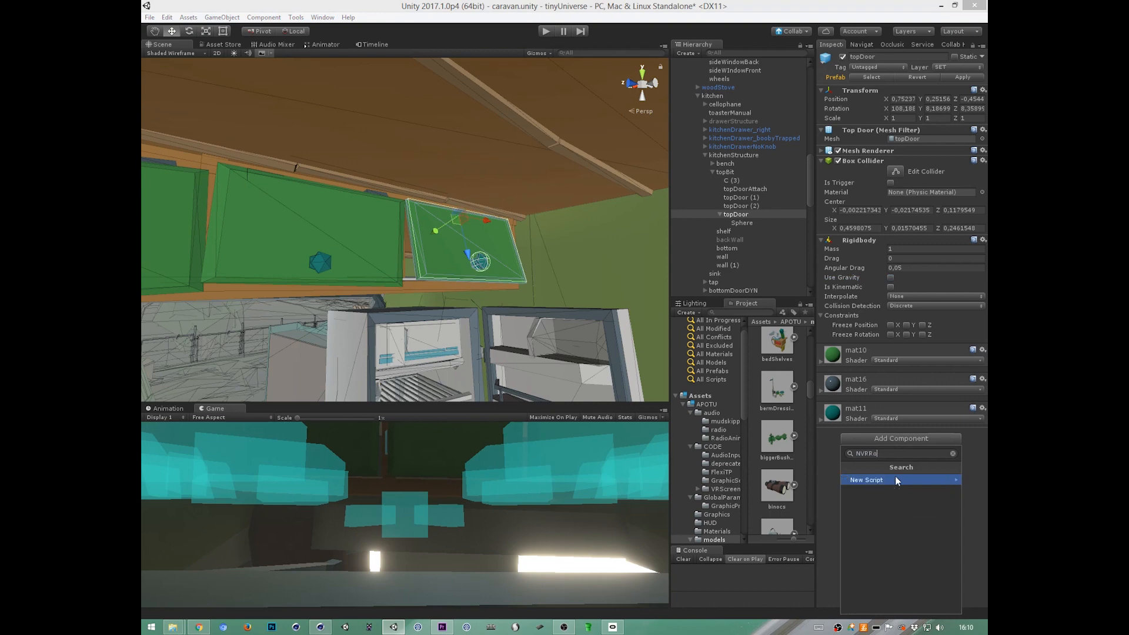
key("BackSpace")
key("BackSpace")
type("Inter")
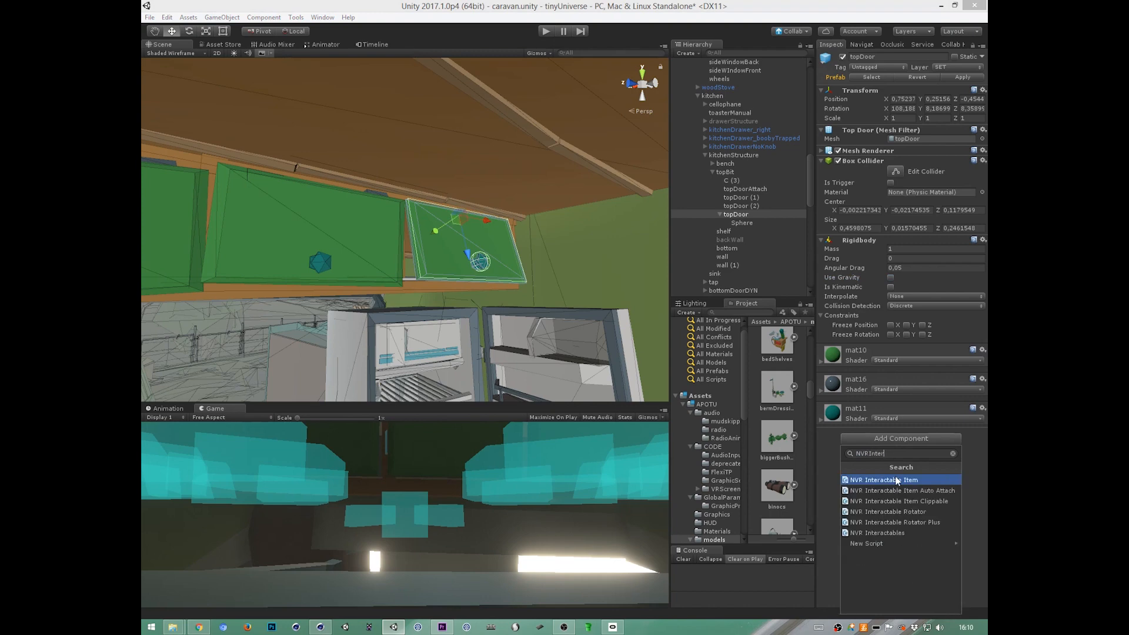
left_click(893, 522)
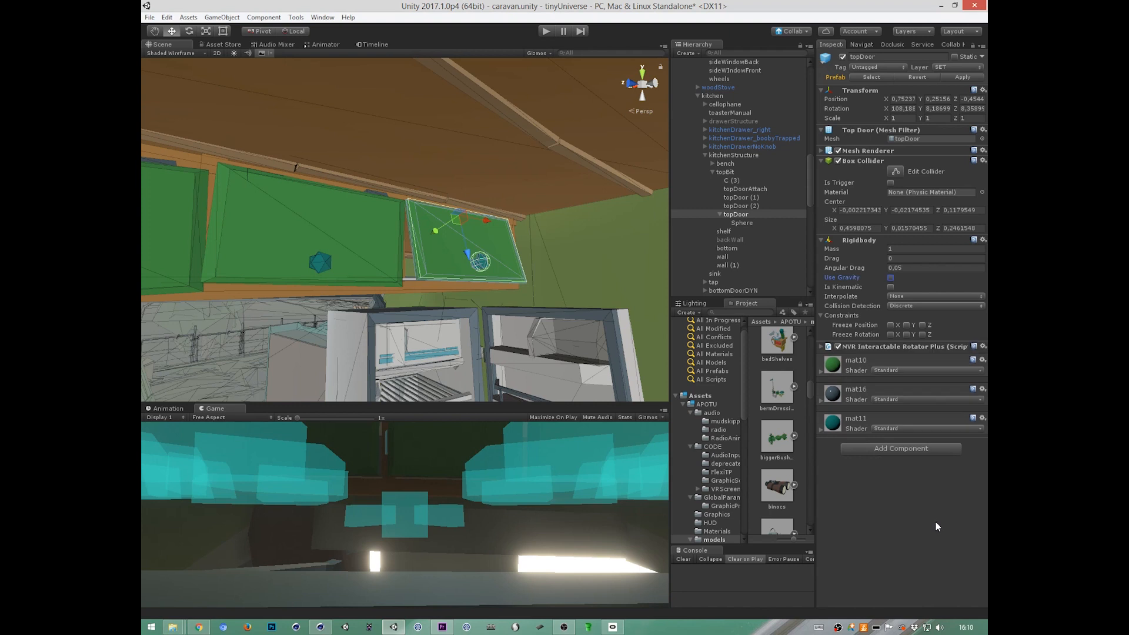
Turn off Enable Gravity On Detach in topDoor's NVR Interactable Rotator Plus settings and save the scene
left_click(874, 347)
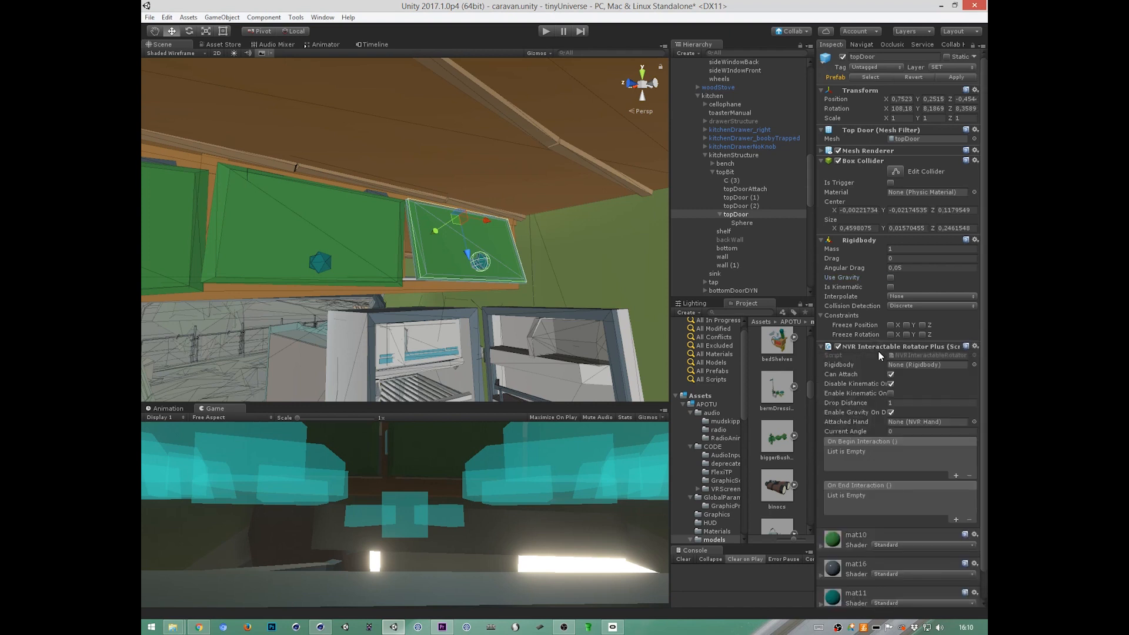
left_click_drag(982, 415, 985, 458)
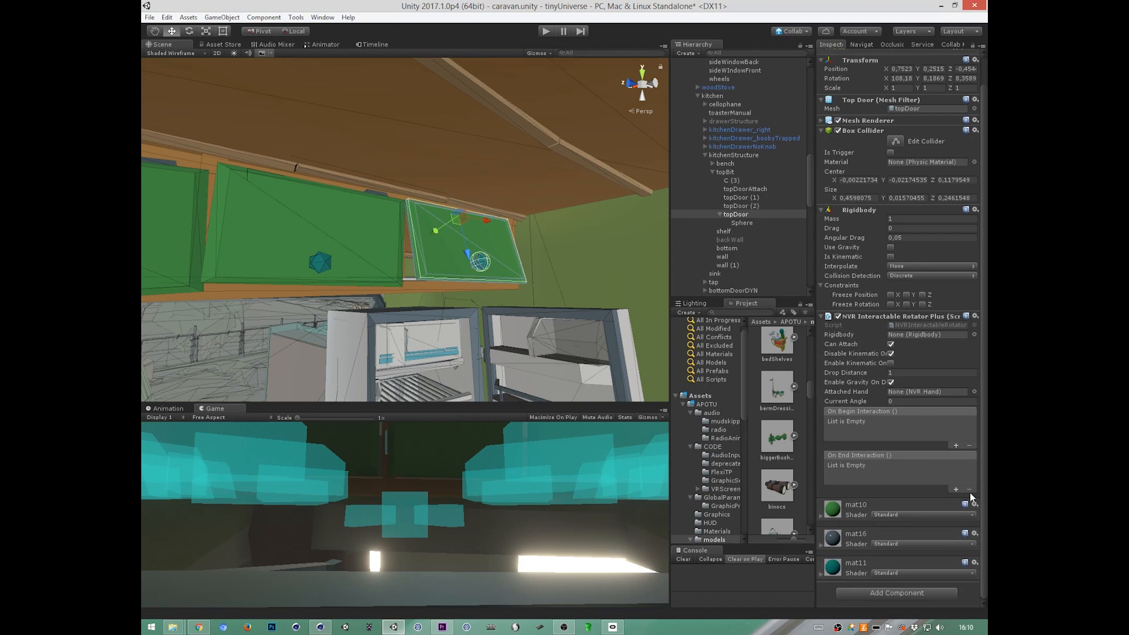
left_click_drag(817, 357, 788, 372)
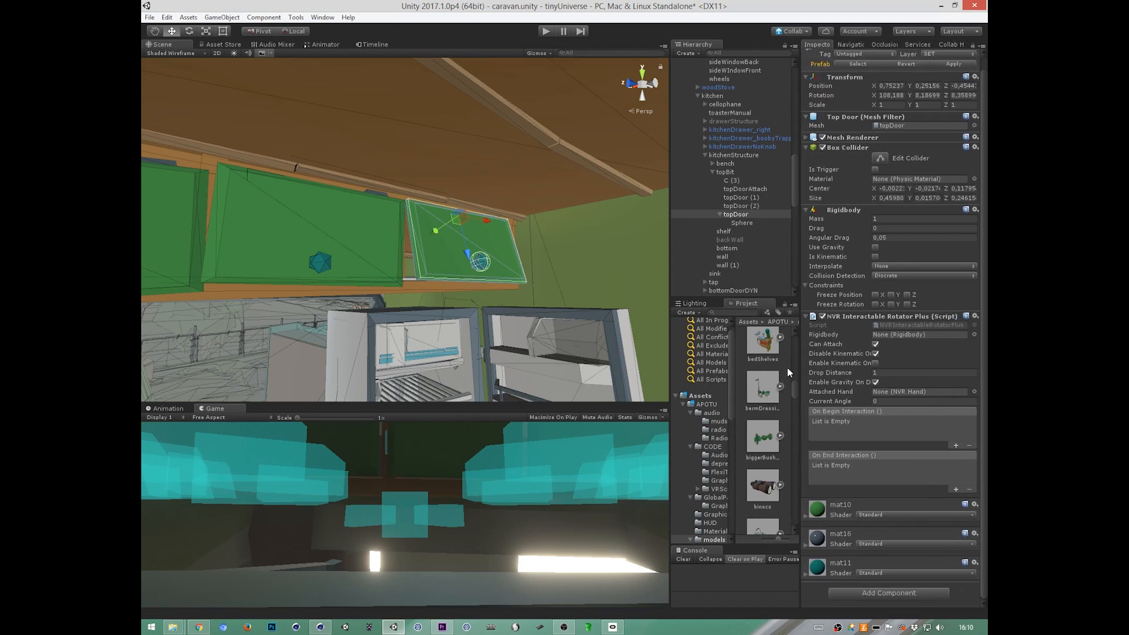
left_click(855, 354)
left_click(830, 383)
key("ctrl+s")
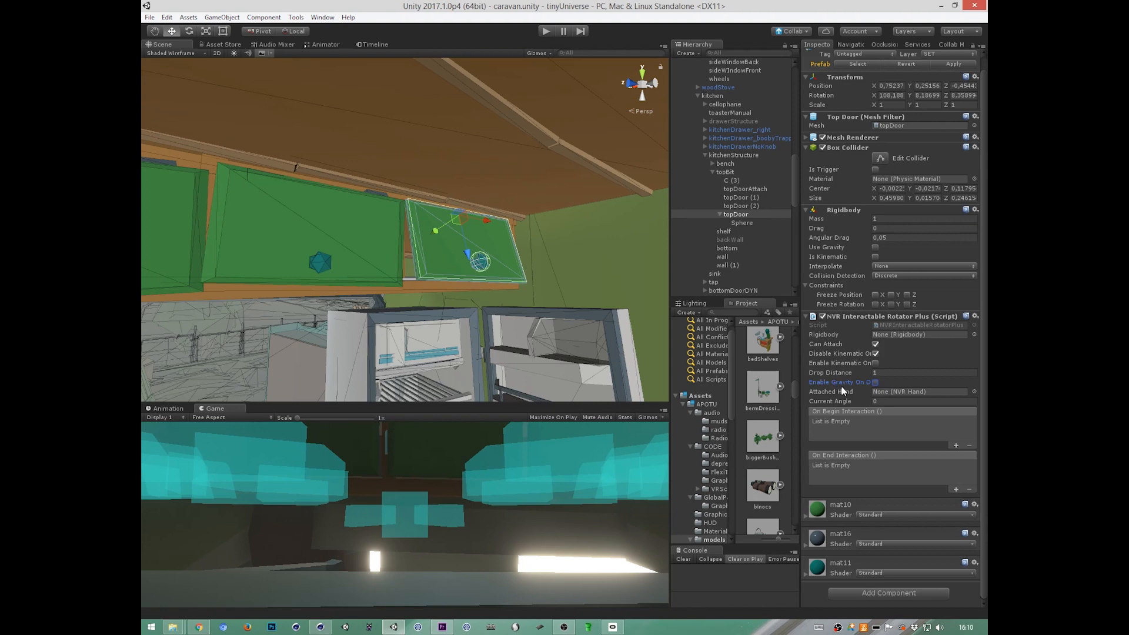
Add a Configurable Joint to topDoor and set topDoorAttach as its Connected Body
left_click(850, 317)
left_click(846, 222)
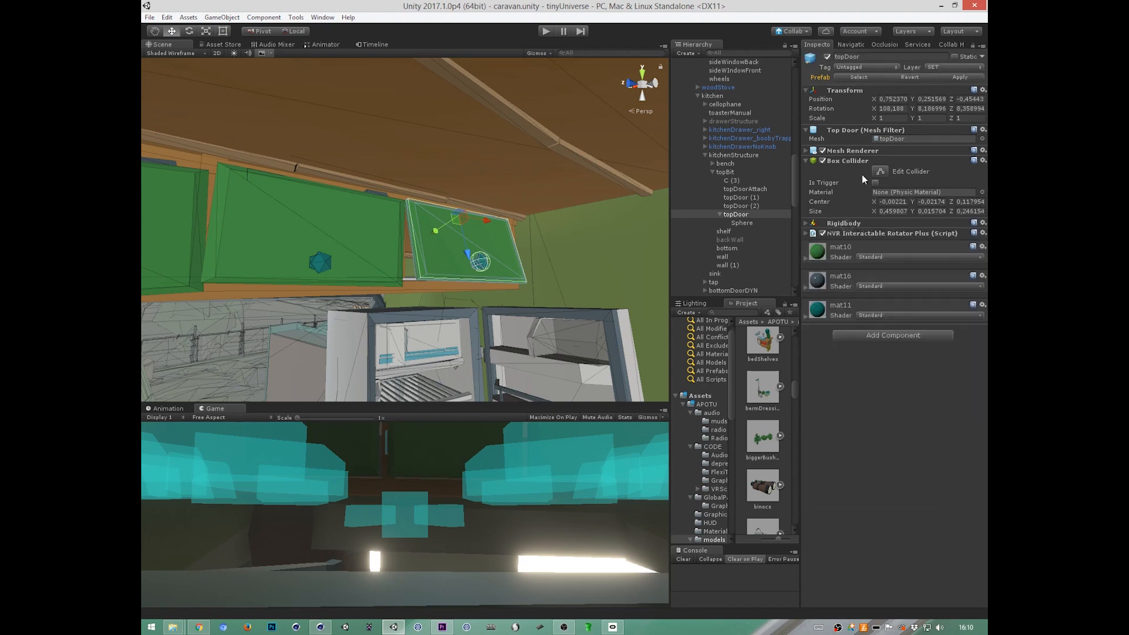
left_click(858, 161)
left_click(893, 283)
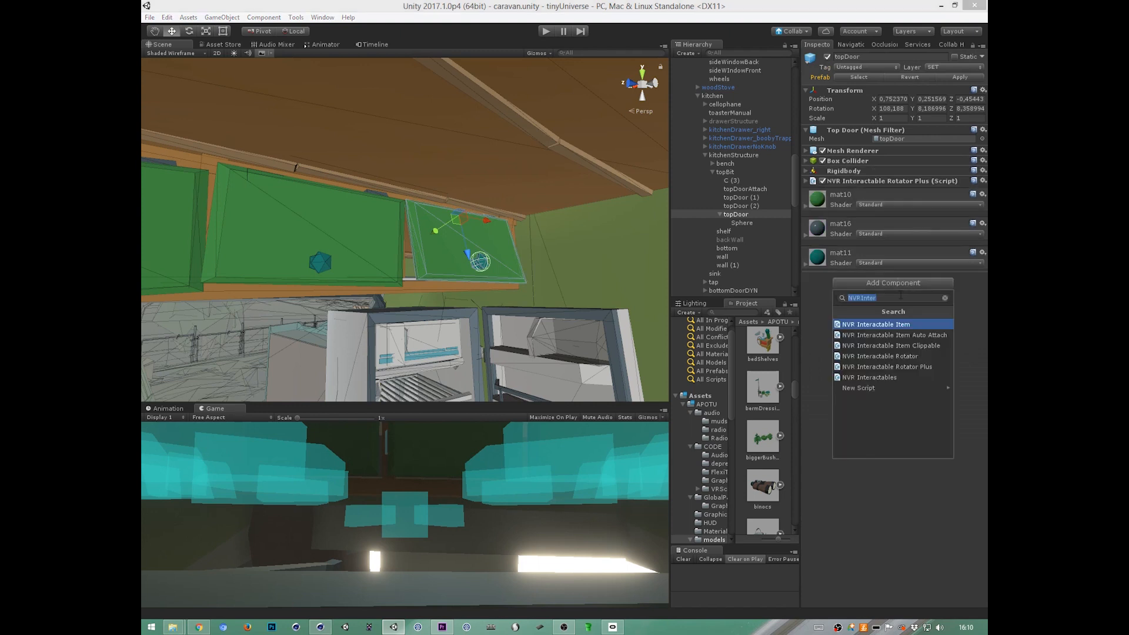
type("join")
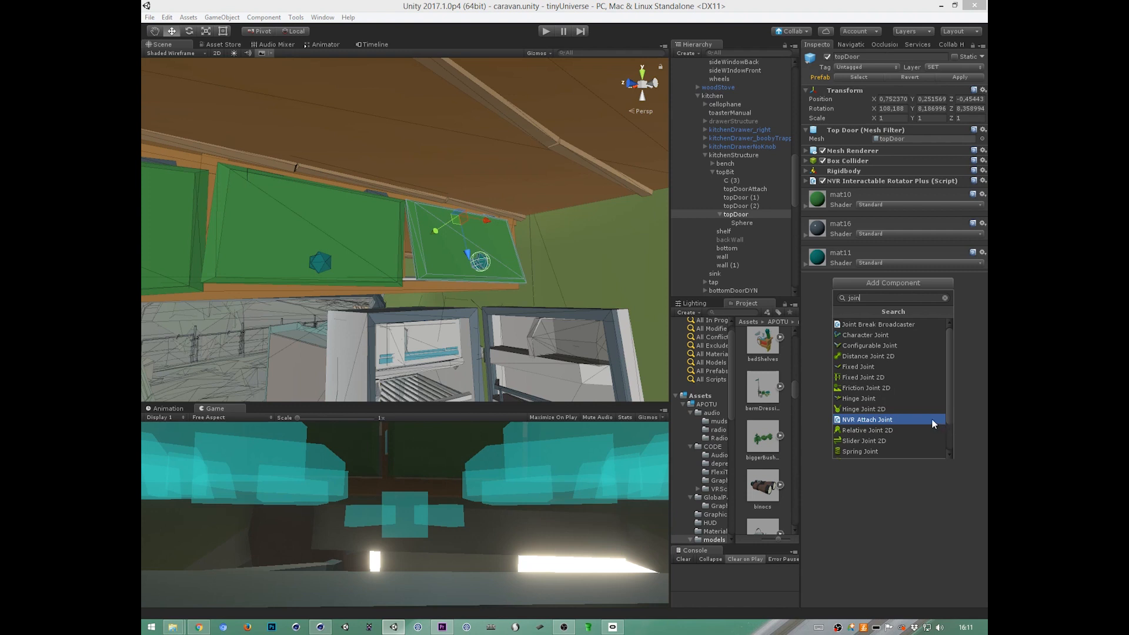
left_click(907, 347)
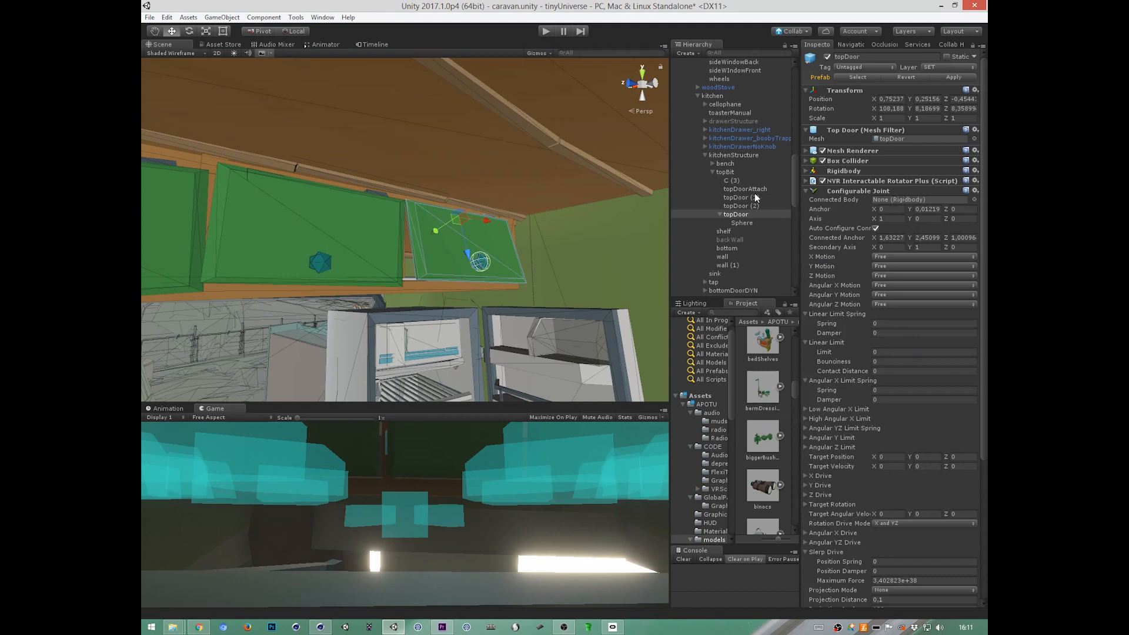
left_click_drag(740, 192, 905, 201)
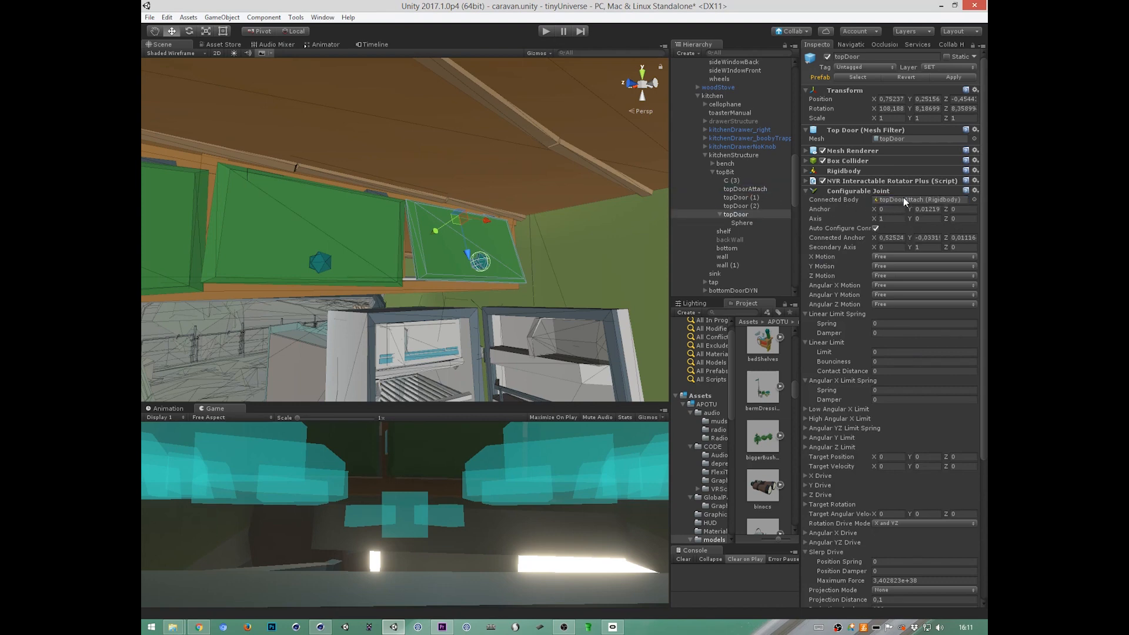
Set the joint's X, Y and Z Motion to Locked
left_click(914, 256)
left_click(919, 271)
left_click(918, 266)
left_click(919, 278)
left_click(921, 275)
left_click(915, 287)
Examine topDoor's orientation and rotation values alongside the joint's Angular X, Y and Z Motion settings
left_click_drag(800, 294, 763, 297)
left_click_drag(636, 256, 869, 173)
left_click_drag(376, 264, 405, 349, "alt")
middle_click_drag(317, 347, 153, 402, "alt")
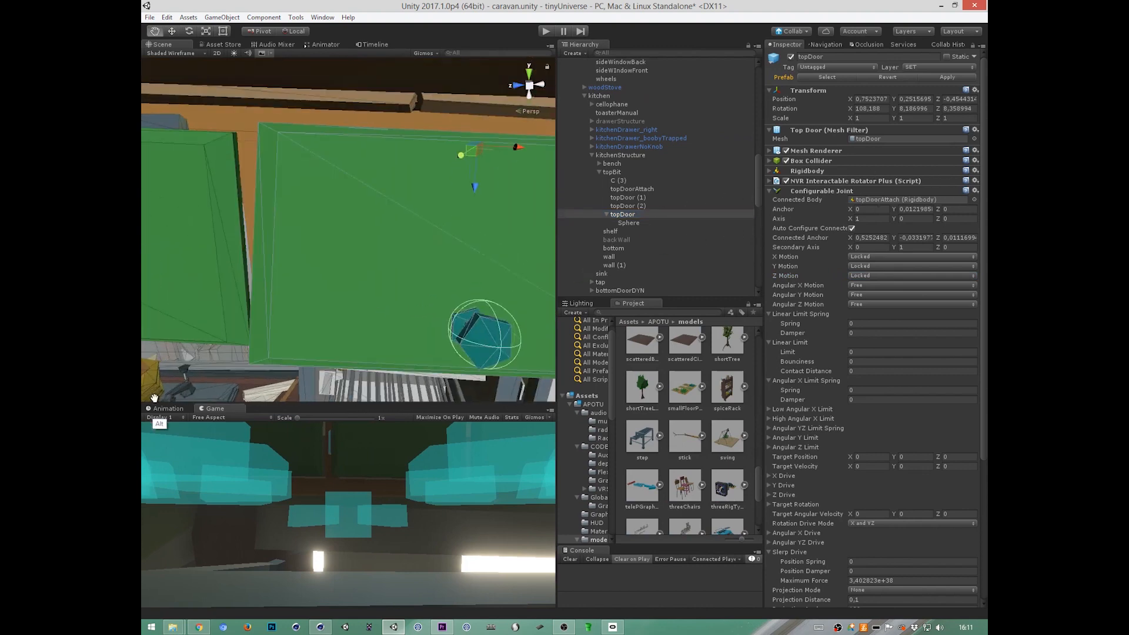
middle_click_drag(406, 280, 304, 295, "alt")
left_click_drag(304, 295, 482, 322, "alt")
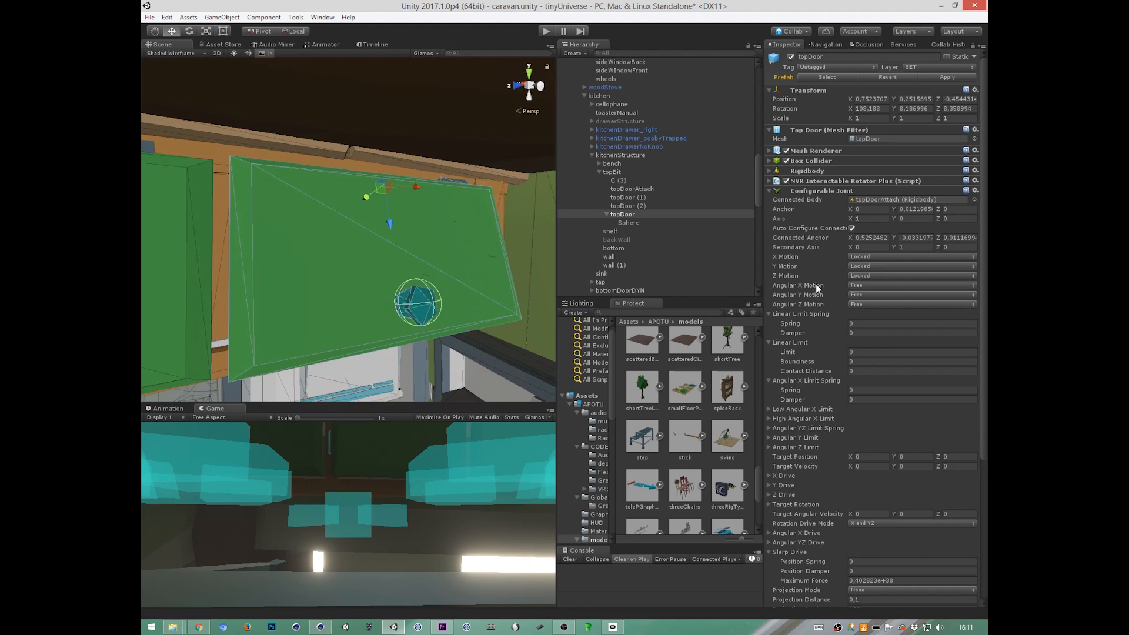
left_click(806, 304)
left_click(876, 103)
key("Tab")
key("Tab")
left_click(811, 285)
left_click(813, 294)
left_click(812, 304)
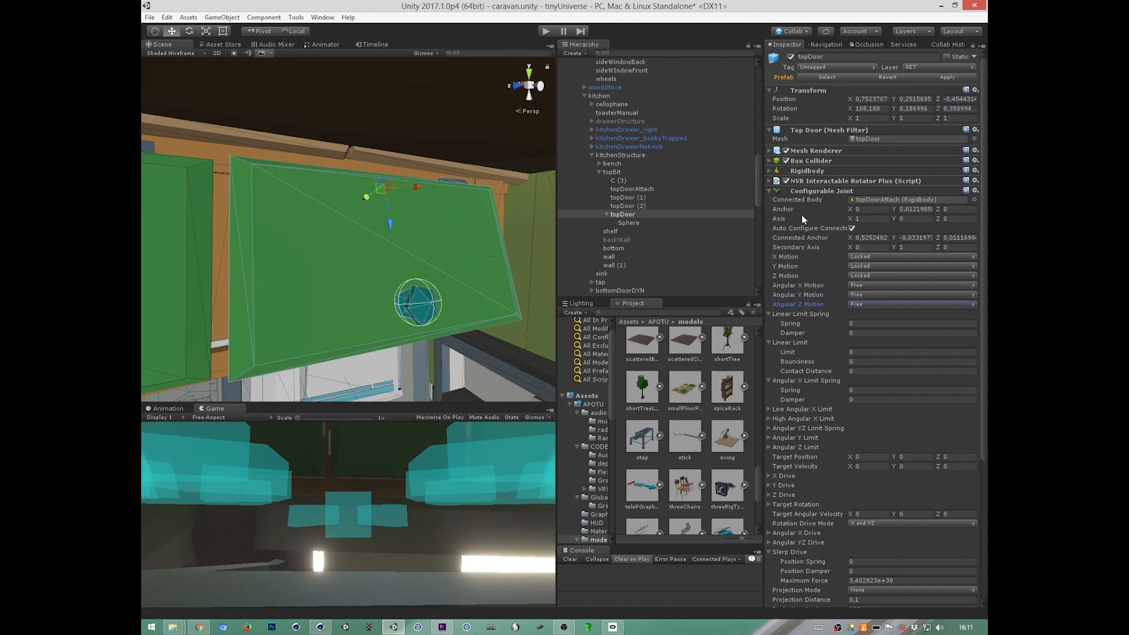
Compare the joint's Axis setting with topDoor's local axes from several viewpoints
left_click(780, 219)
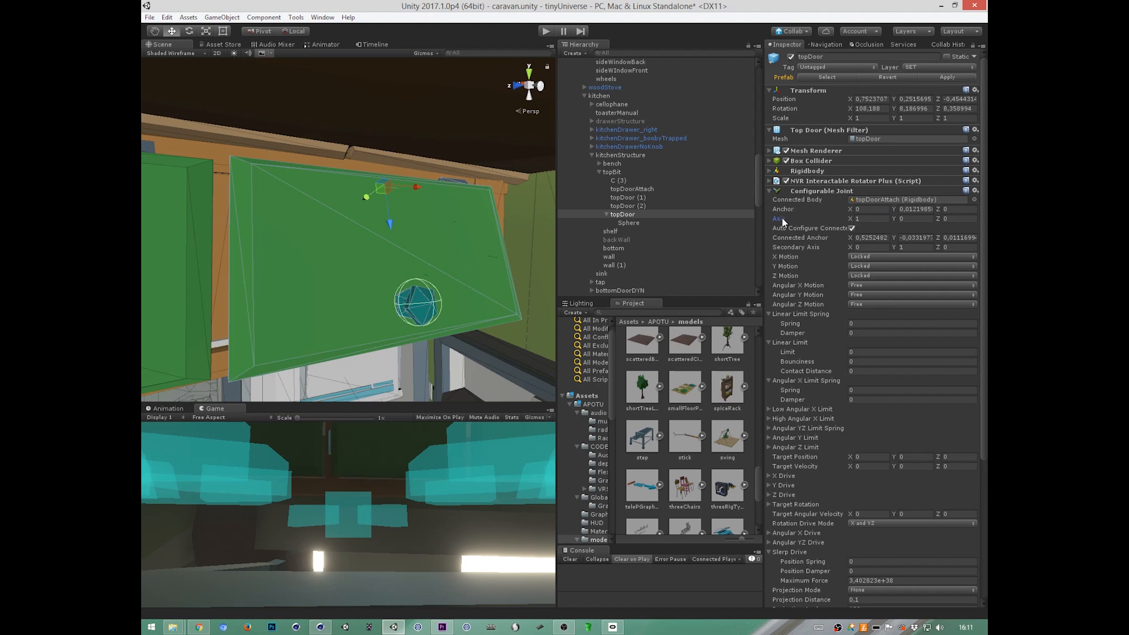
left_click(868, 218)
left_click(776, 109)
left_click_drag(488, 326, 335, 292, "alt")
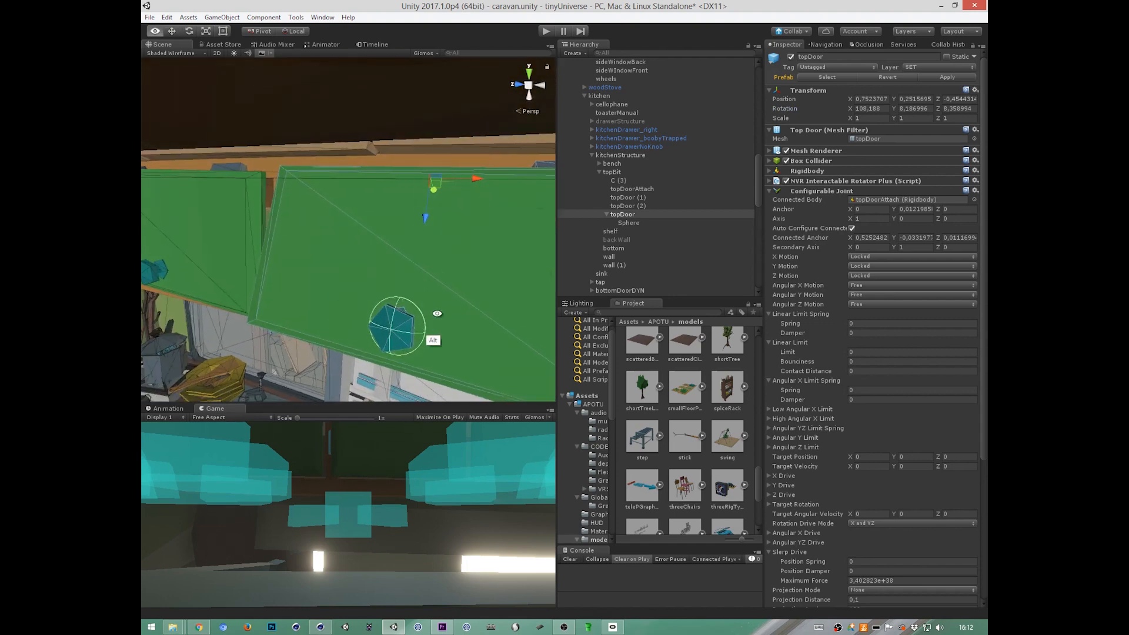
left_click_drag(434, 313, 750, 344, "alt")
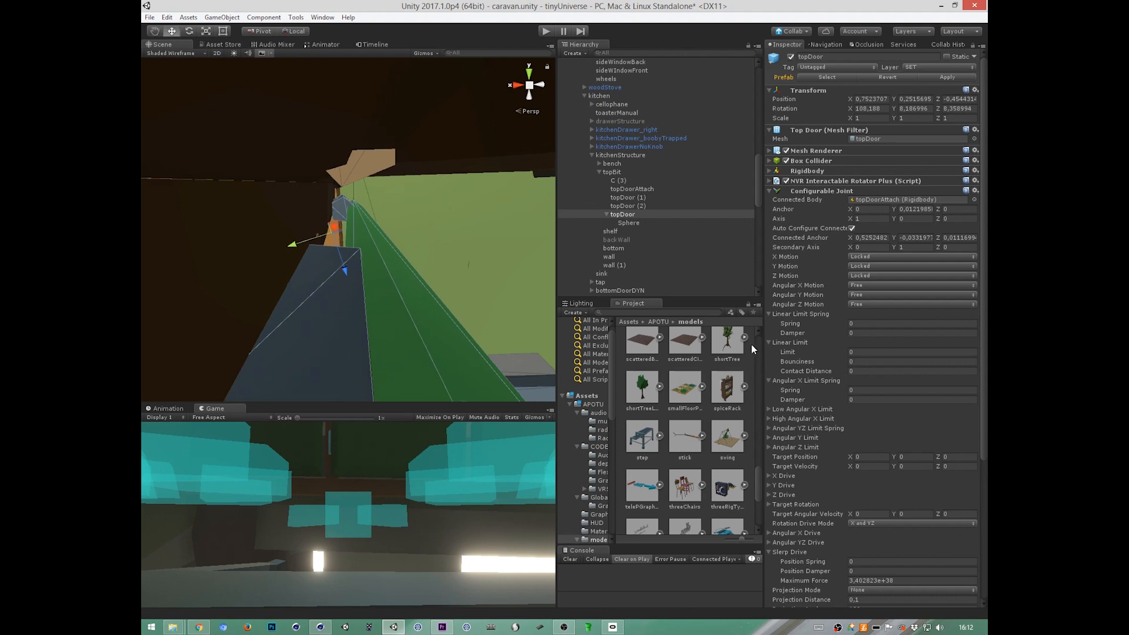
left_click_drag(750, 343, 397, 218, "alt")
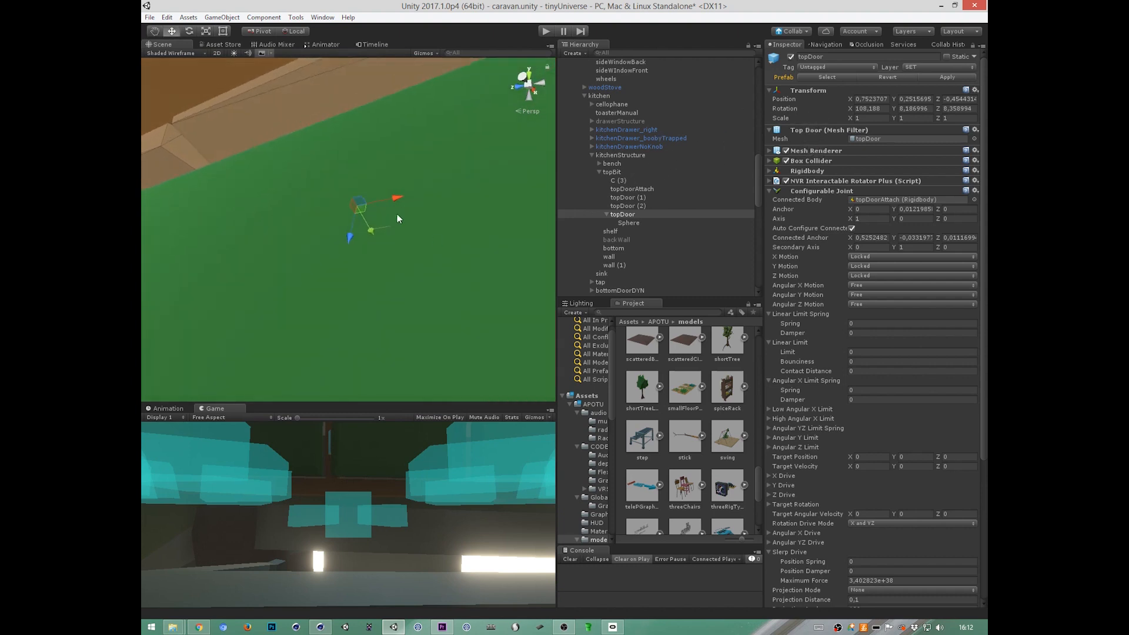
Switch the Scene view to Wireframe shading and inspect the joint's anchor around topDoor's pivot
left_click(171, 55)
left_click(177, 79)
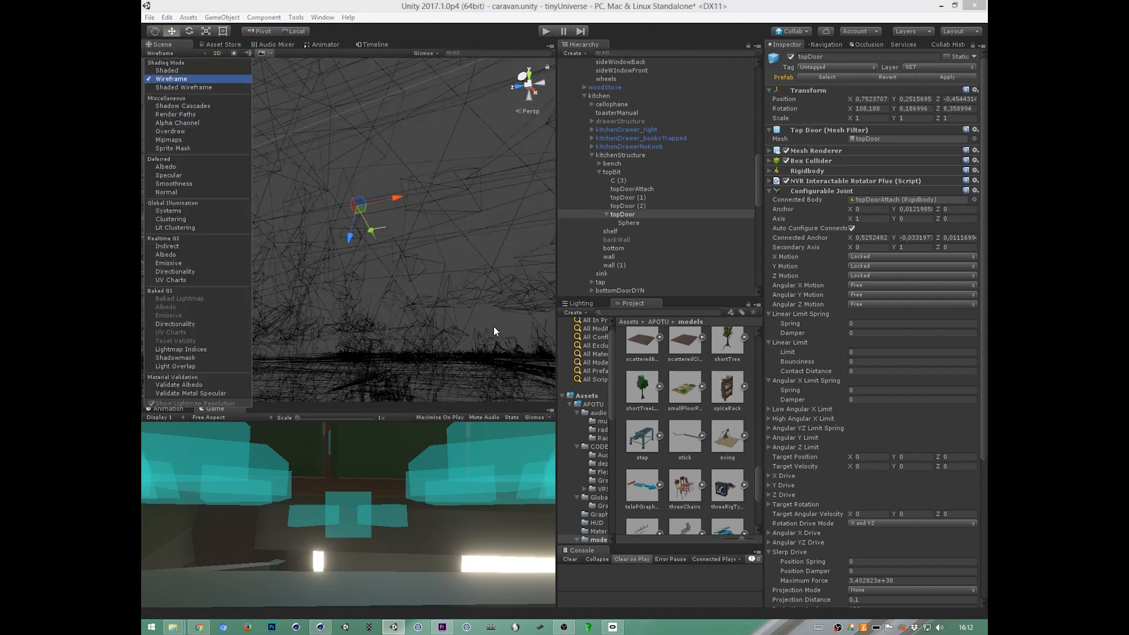
mouse_move(423, 289)
left_mouse_down("alt")
mouse_move(479, 239)
mouse_move(382, 205)
mouse_move(517, 191)
mouse_move(612, 146)
left_mouse_up("alt")
left_click_drag(470, 251, 438, 241, "alt")
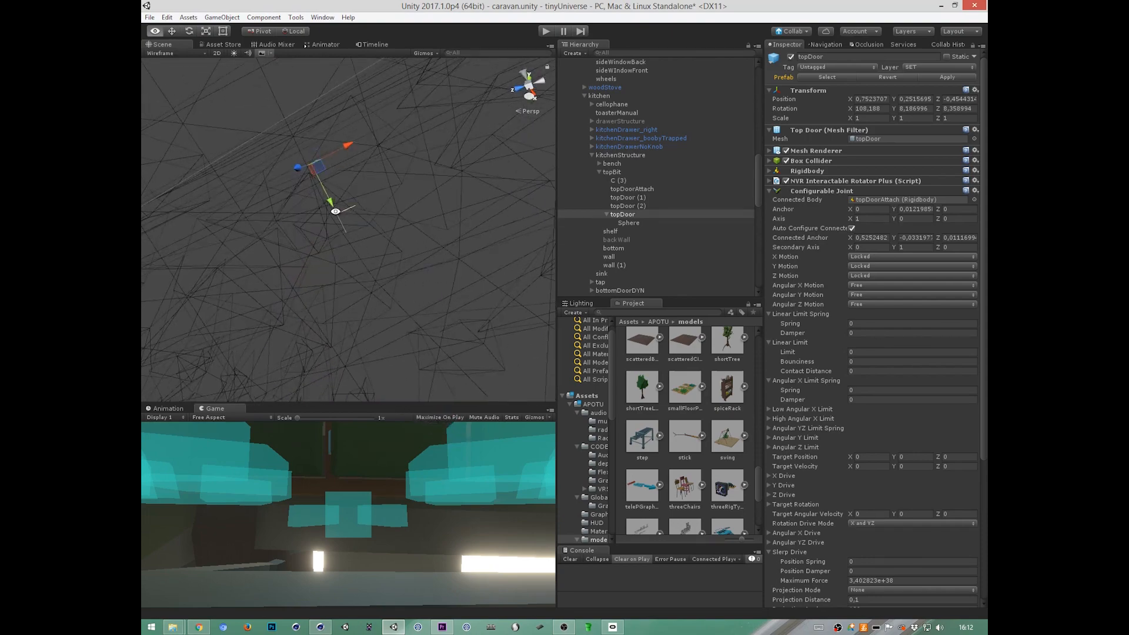
left_click_drag(335, 211, 361, 328, "alt")
Try a manual Connected Anchor of 0, 0, 0 with the joint's automatic anchor configuration turned off
left_click(851, 228)
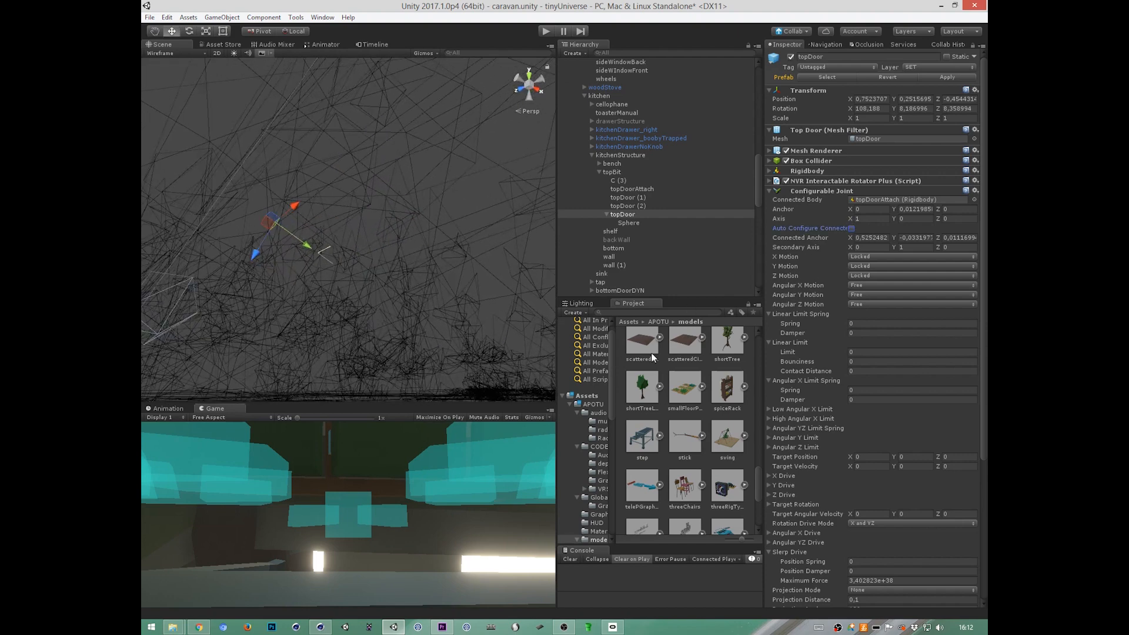
left_click(873, 237)
type("0")
key("Tab")
type("0")
key("Tab")
type("0")
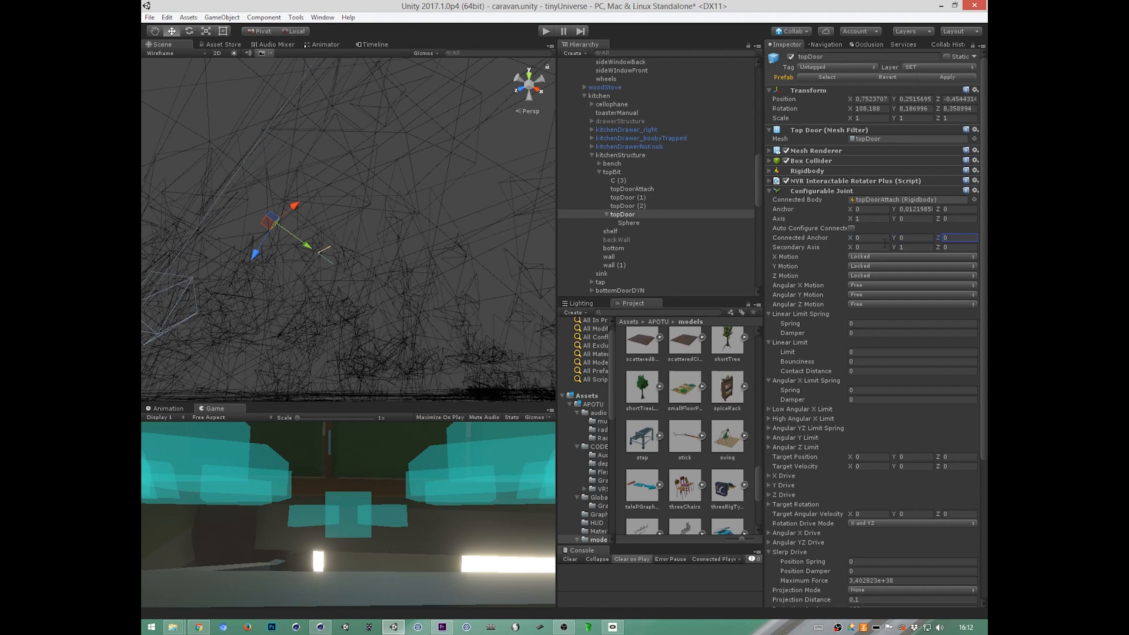
left_click(852, 229)
Set the joint's Anchor Y to 0 and return the Scene view to Shaded Wireframe
left_click(914, 209)
type("0")
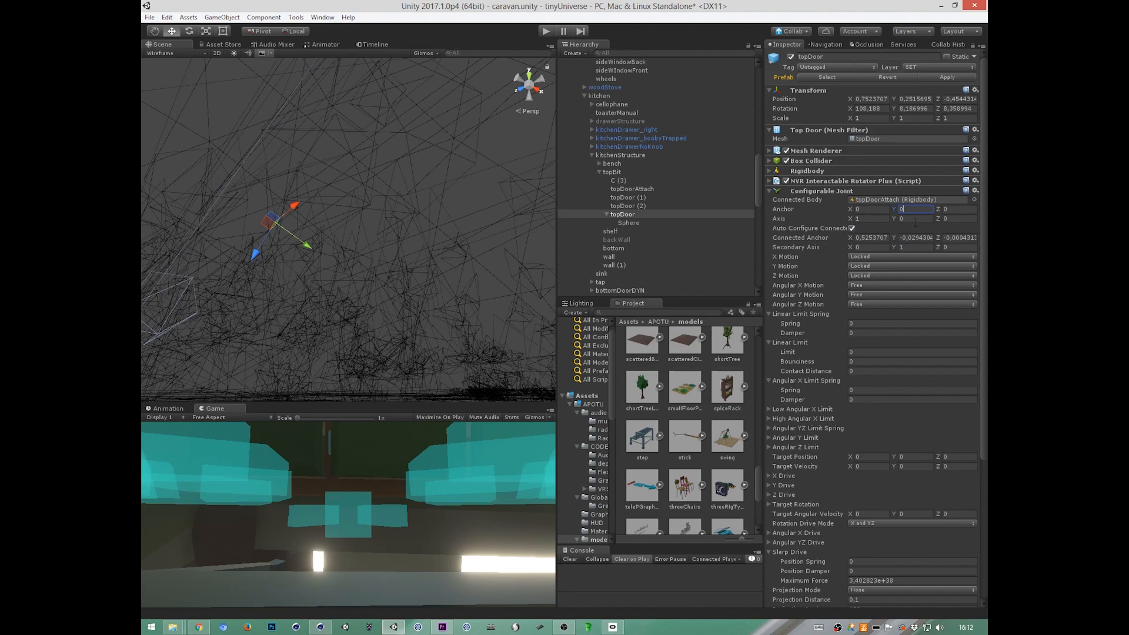
mouse_move(411, 265)
left_mouse_down("alt")
mouse_move(552, 407)
mouse_move(414, 317)
left_mouse_up("alt")
left_click(186, 54)
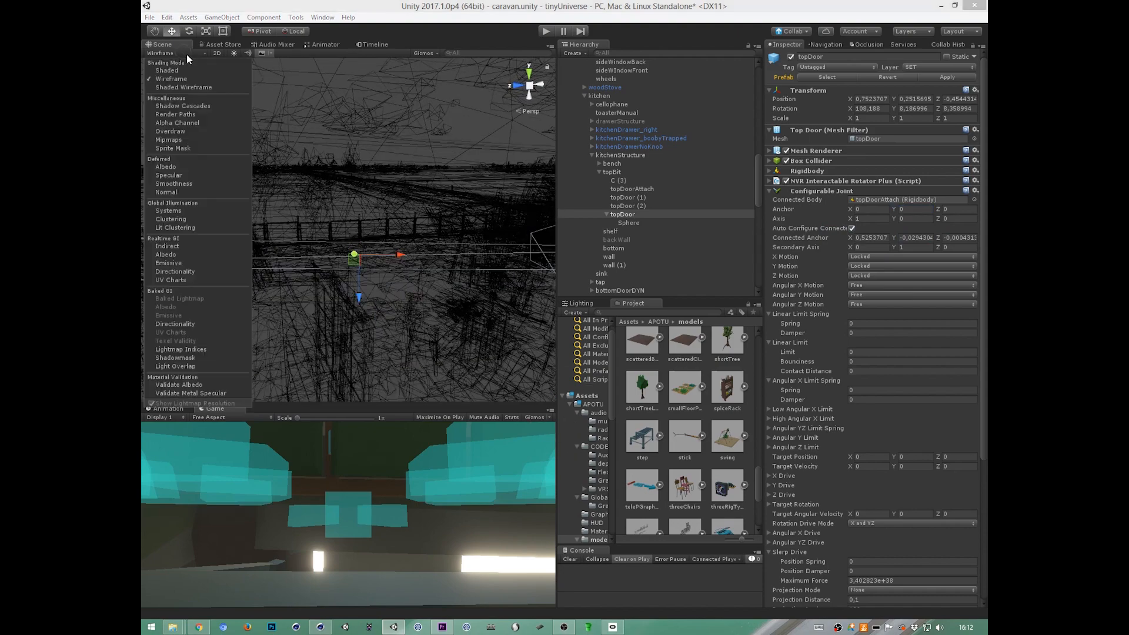
left_click(199, 87)
Examine the door's hinge direction and the options available for the joint's Angular X Motion
mouse_move(497, 318)
left_mouse_down("alt")
mouse_move(471, 337)
mouse_move(382, 201)
mouse_move(491, 298)
mouse_move(735, 240)
mouse_move(807, 256)
mouse_move(428, 302)
mouse_move(439, 304)
mouse_move(369, 348)
mouse_move(466, 325)
mouse_move(489, 302)
mouse_move(320, 298)
left_mouse_up("alt")
left_click_drag(448, 302, 587, 416, "alt")
scroll(390, 335, "down", 6, "alt")
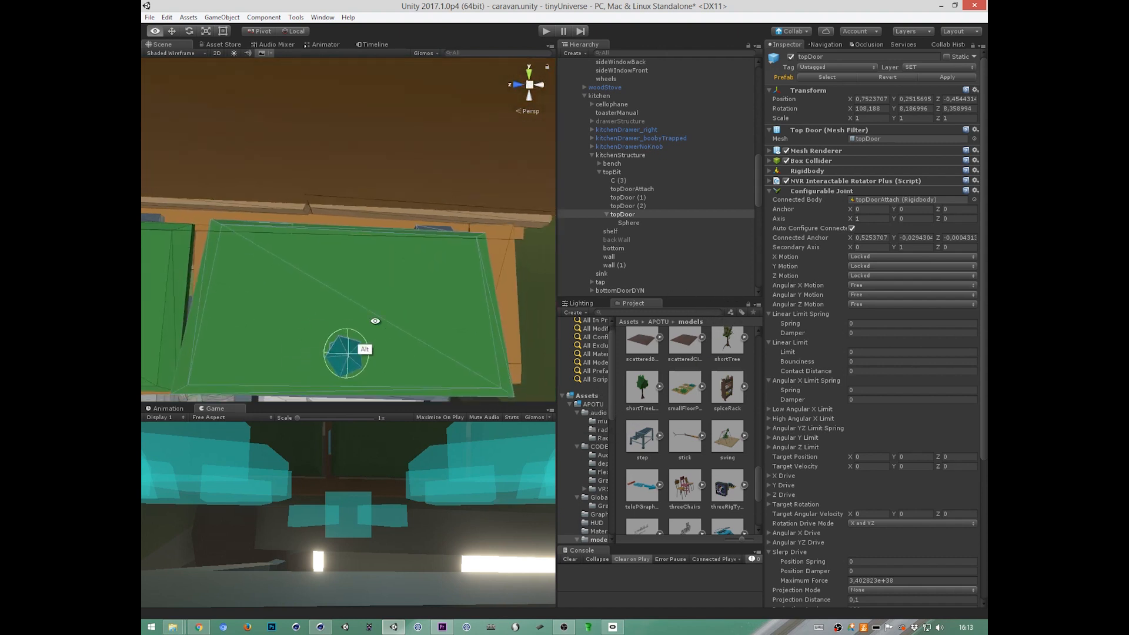
left_click_drag(375, 320, 451, 330, "alt")
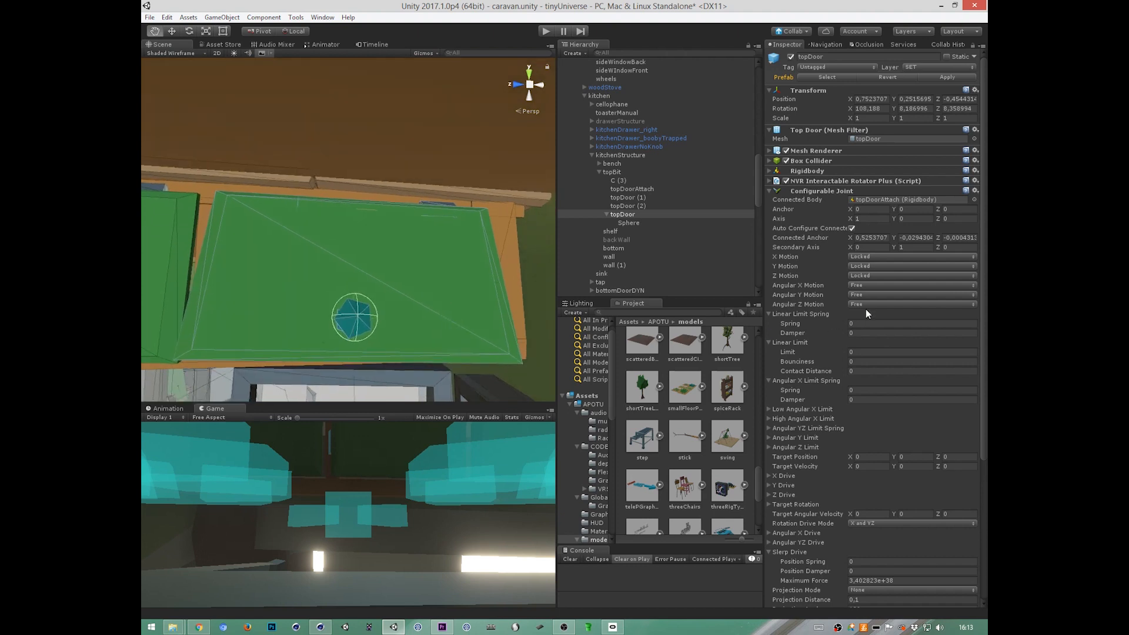
left_click(814, 285)
left_click(879, 285)
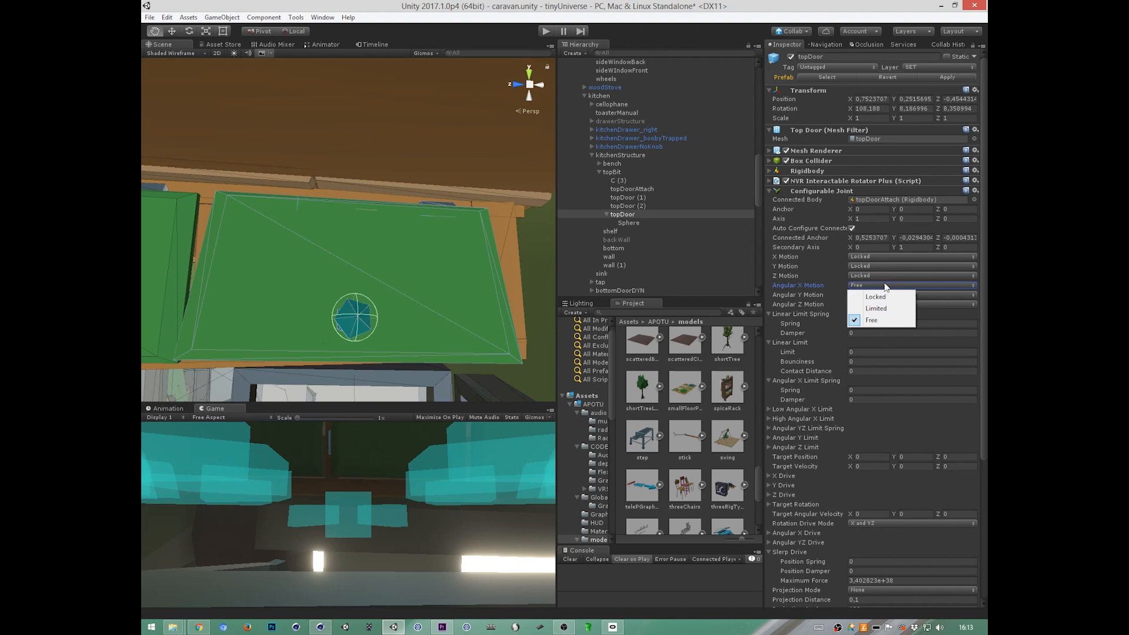
left_click(886, 287)
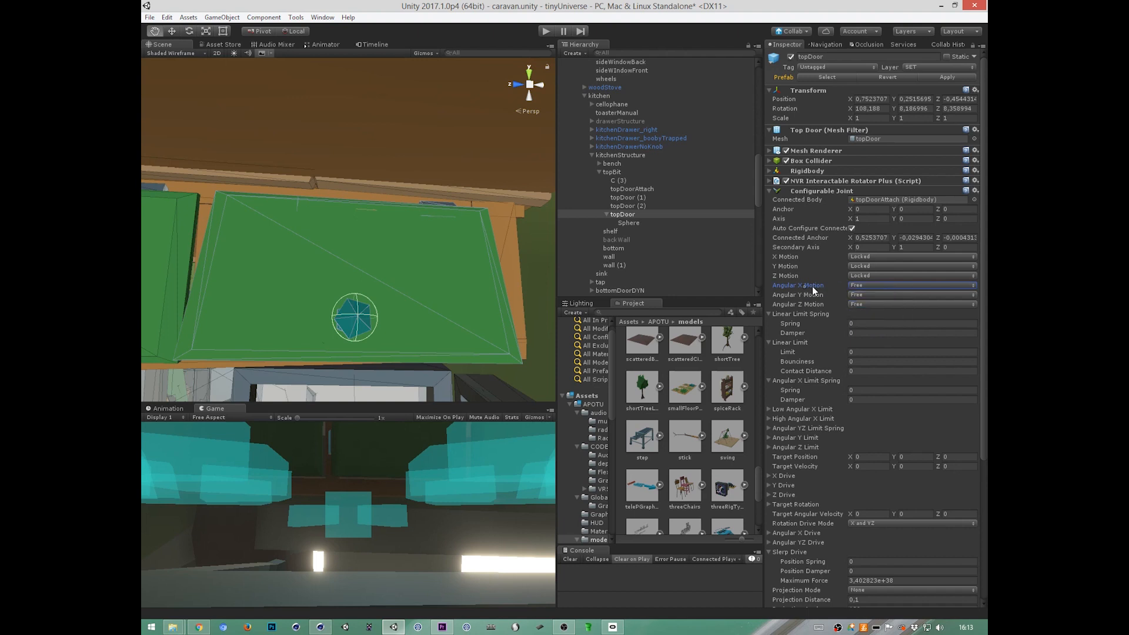
left_click_drag(476, 360, 607, 245, "alt")
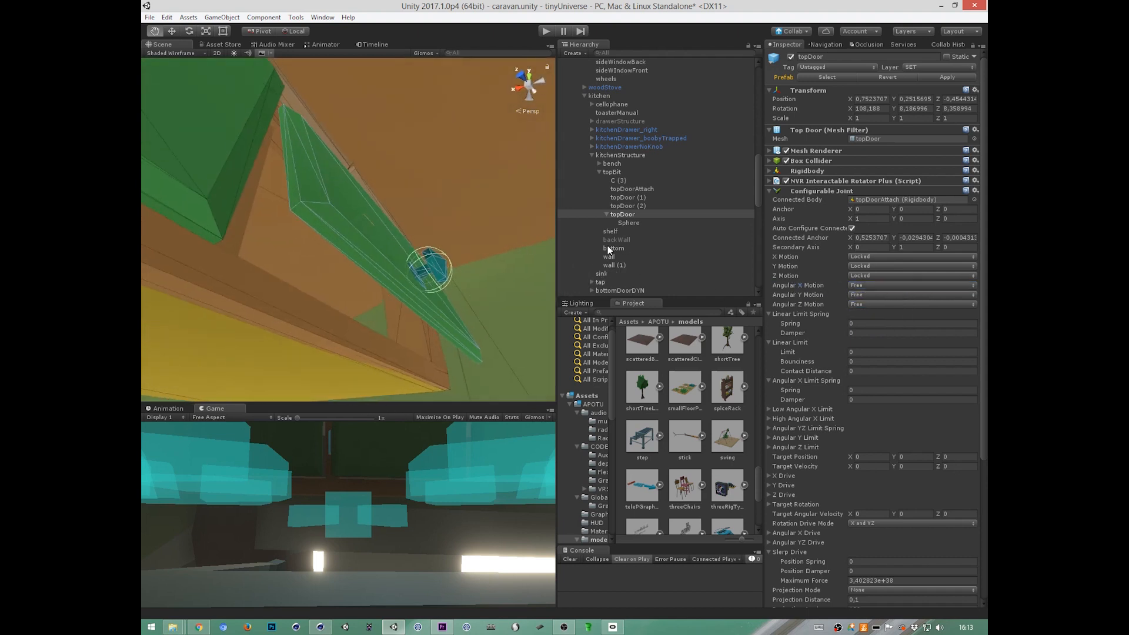
Inspect the Box Collider of C (3) beneath the upper cabinet doors
left_click(621, 181)
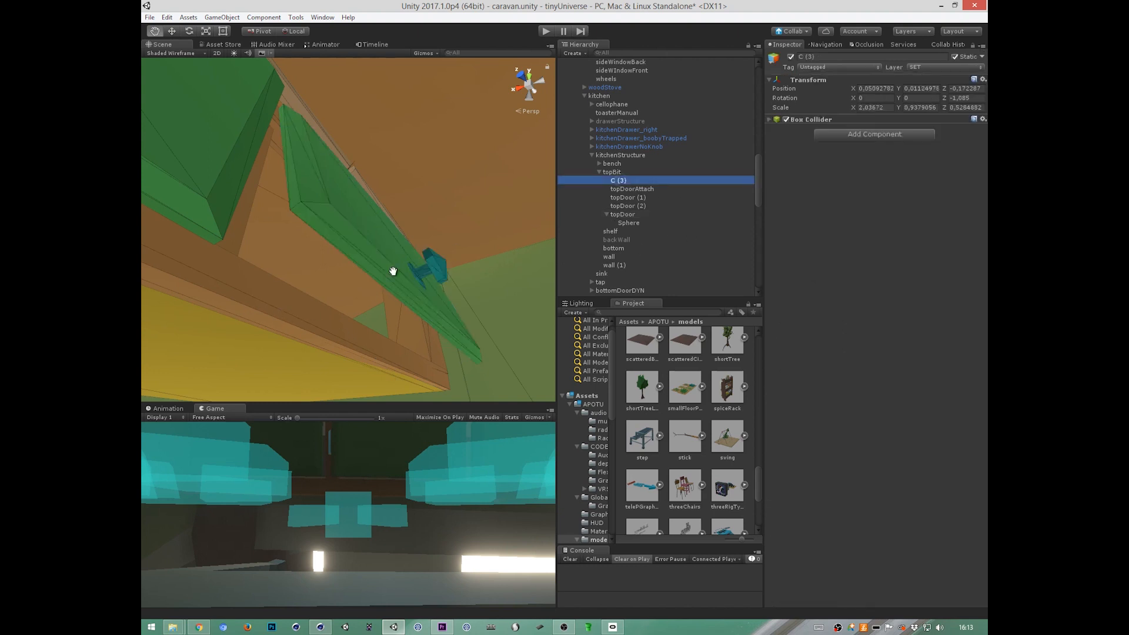
left_click(806, 120)
left_click_drag(405, 359, 432, 378, "alt")
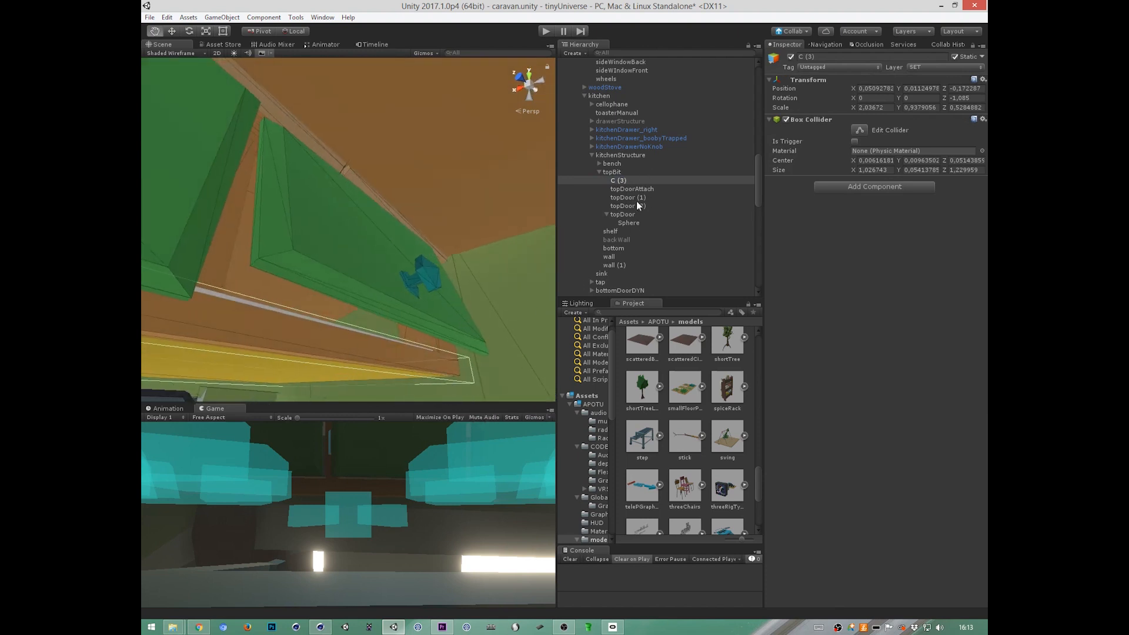
Set Angular Y Motion and Angular Z Motion to Locked on topDoor's Configurable Joint
left_click(623, 213)
key("f")
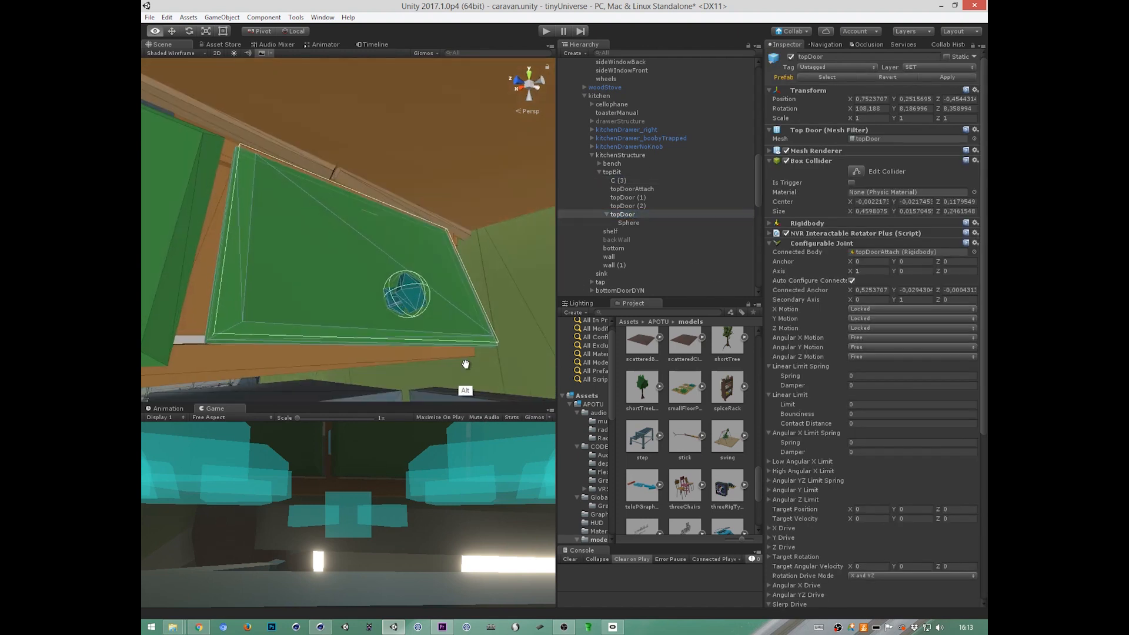
left_click(884, 337)
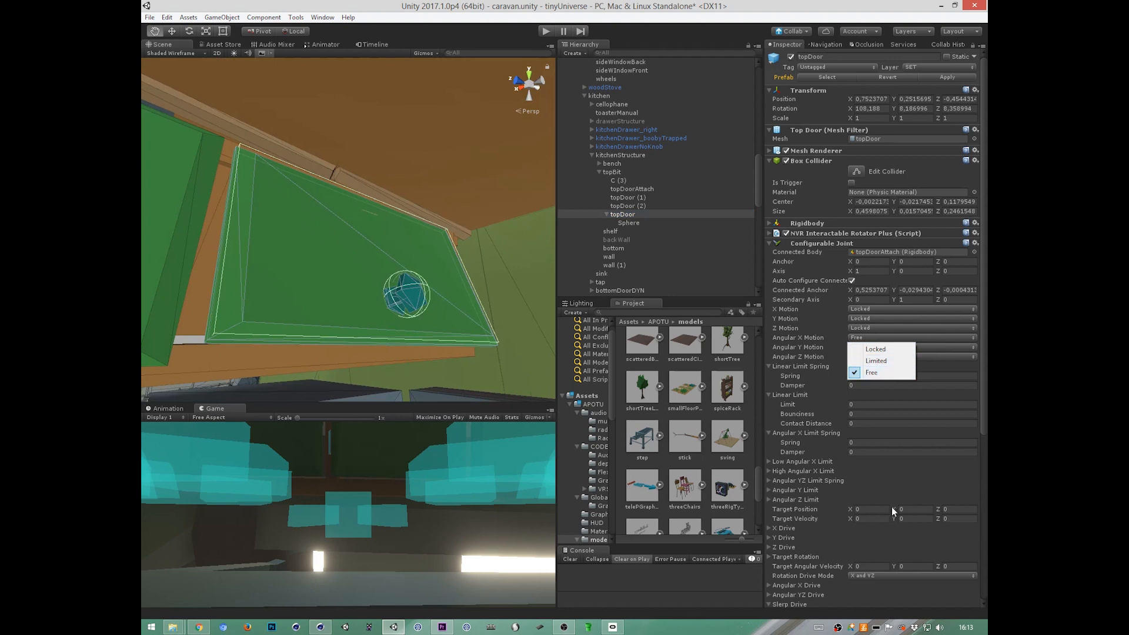
left_click_drag(429, 354, 757, 344, "alt")
left_click(878, 338)
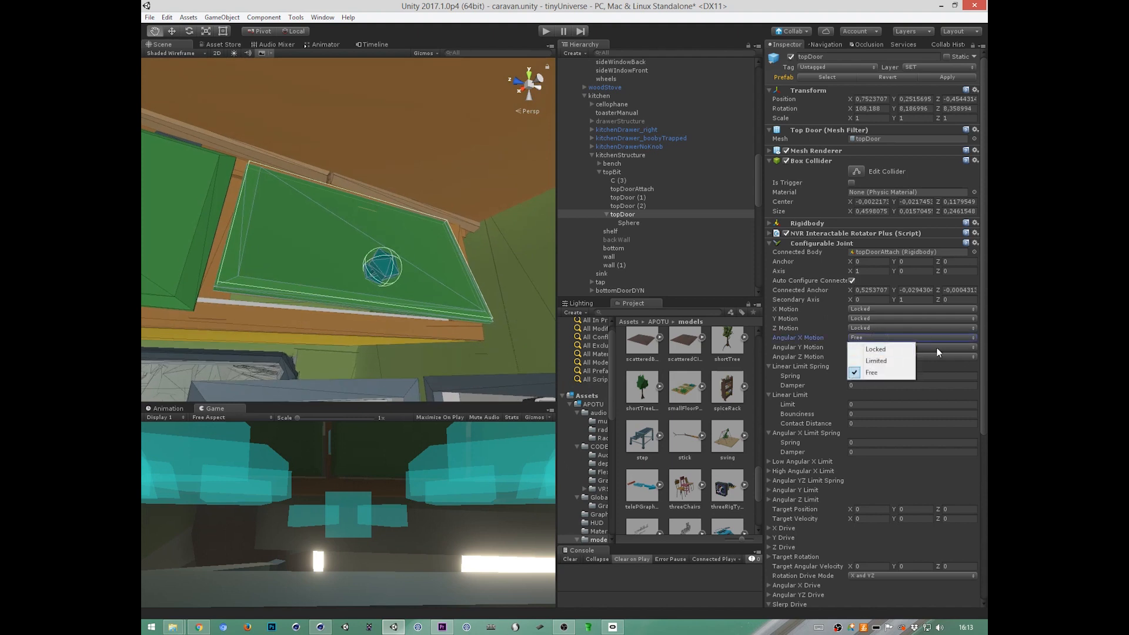
left_click(941, 348)
left_click(881, 358)
left_click(919, 356)
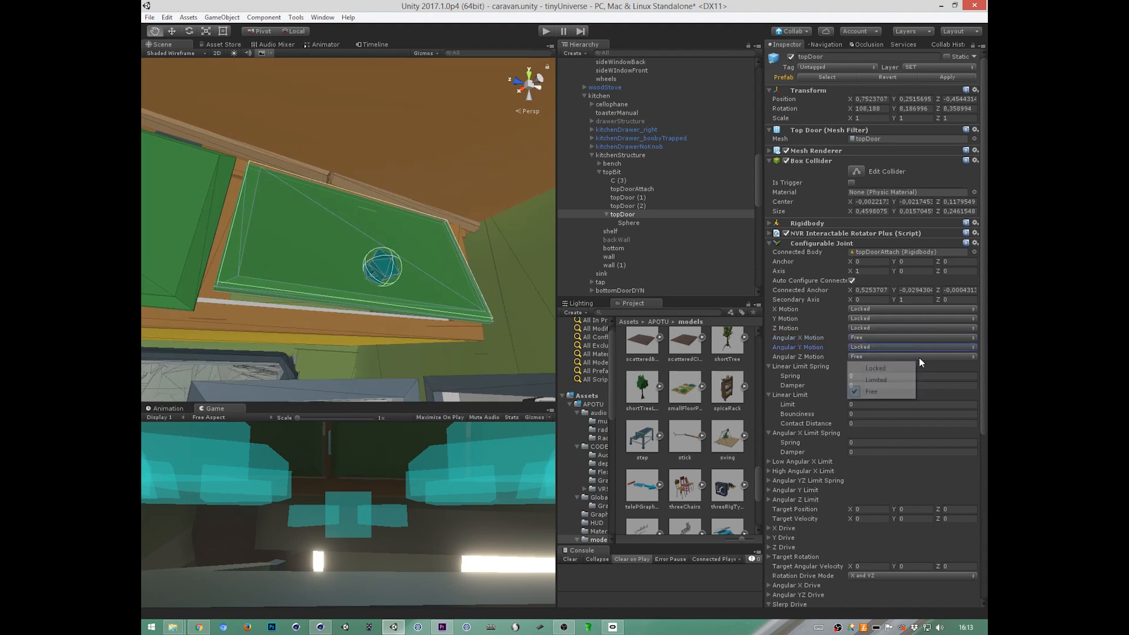
left_click(908, 368)
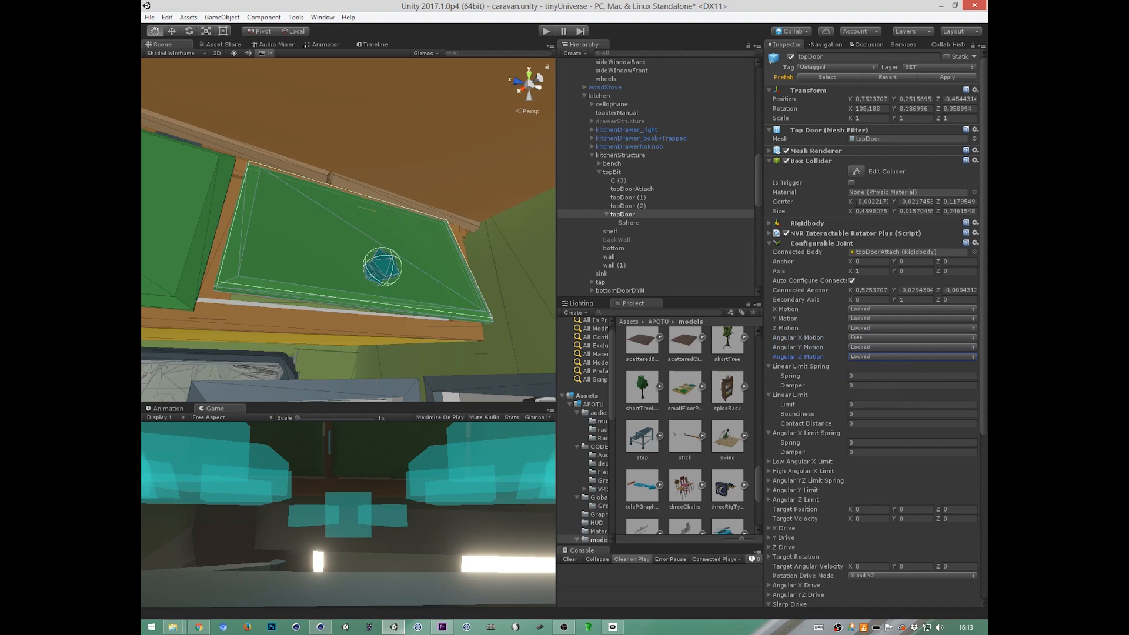
Set the Drag and Angular Drag of topDoor's Rigidbody to 20
left_click(864, 223)
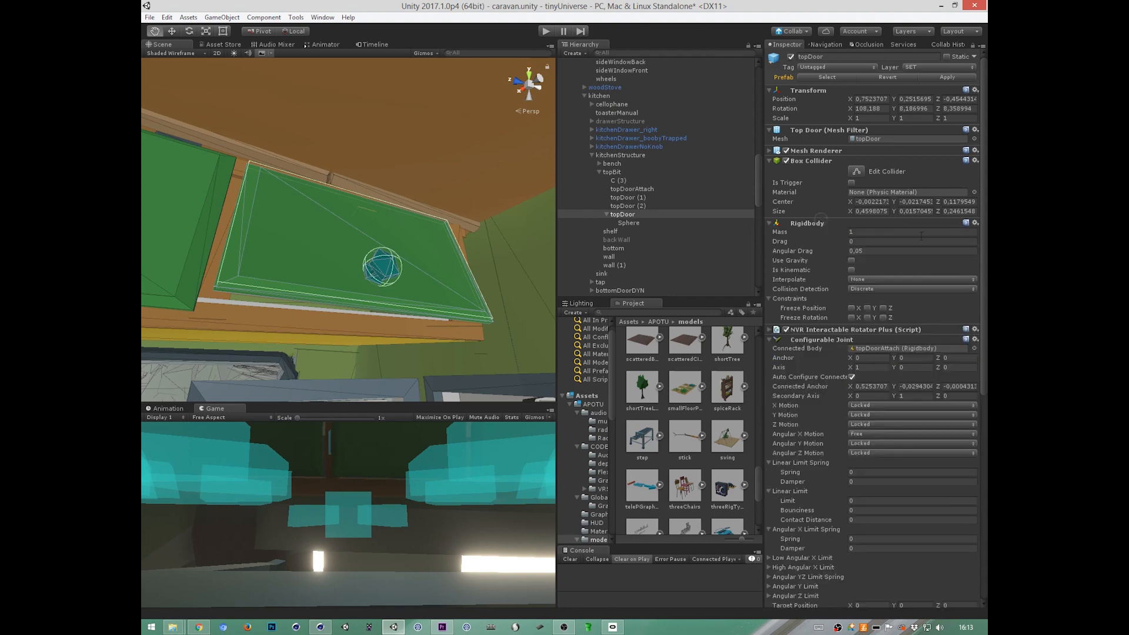
left_click(874, 241)
type("20")
key("Tab")
type("20")
Freeze the Rigidbody's position on the X, Y and Z axes
left_click(851, 307)
left_click(867, 307)
left_click(883, 307)
Try freezing the Rigidbody's rotation on the Y and Z axes
left_click(867, 317)
left_click(883, 318)
left_click(867, 317)
key("alt")
left_click_drag(511, 340, 448, 369, "alt")
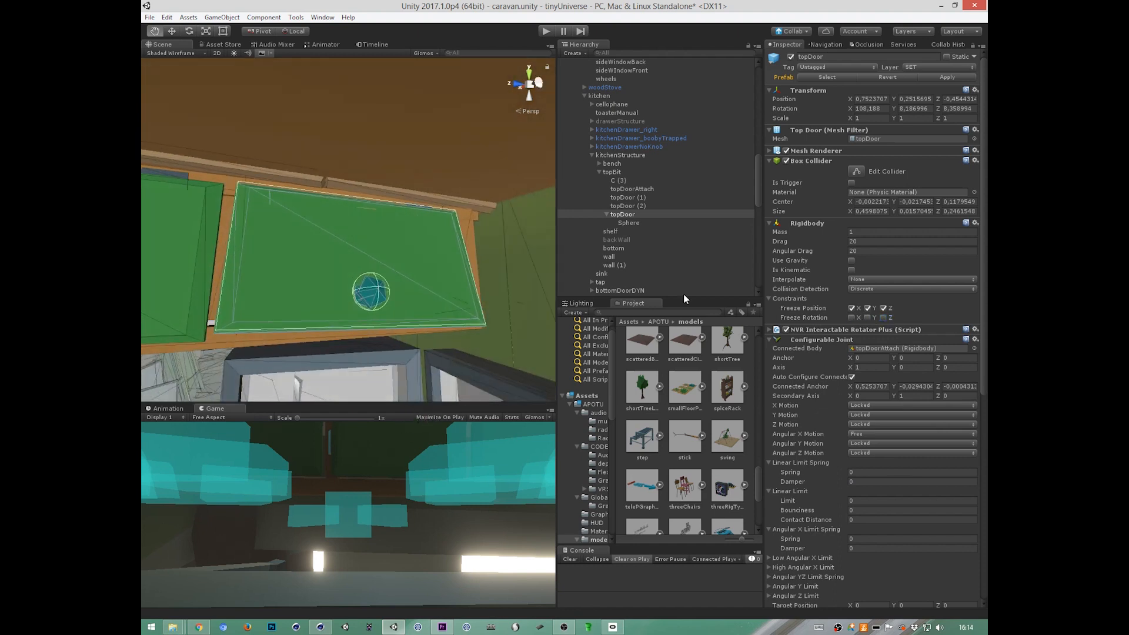
Check topDoor's pivot orientation and its X, Y and Z rotation values, and collapse its Rigidbody settings
left_click(629, 215)
key("e")
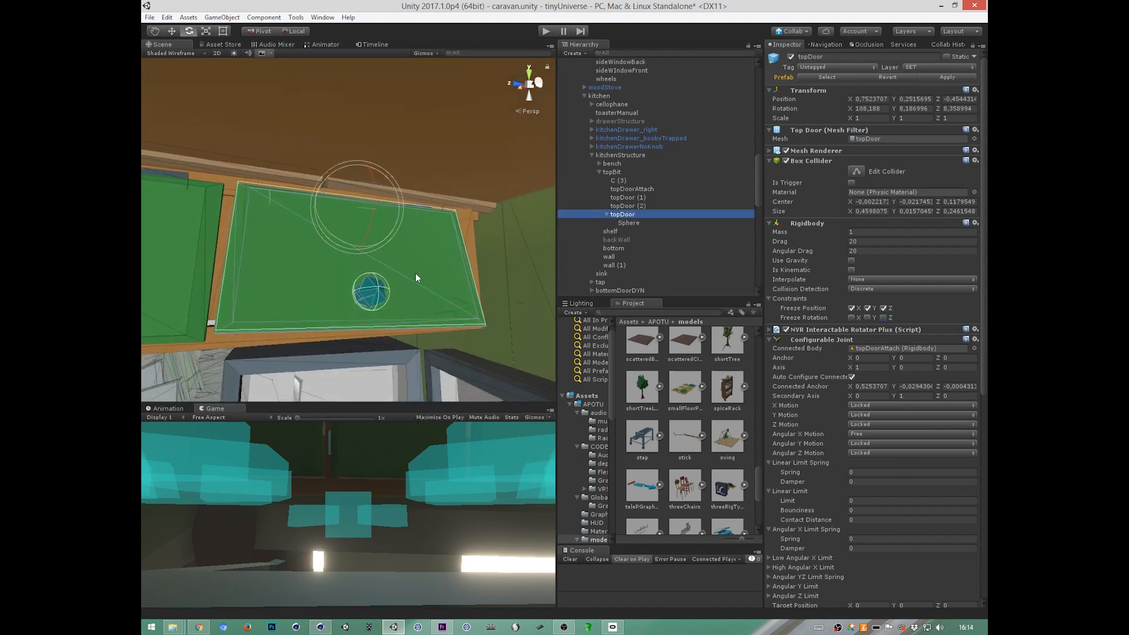
key("w")
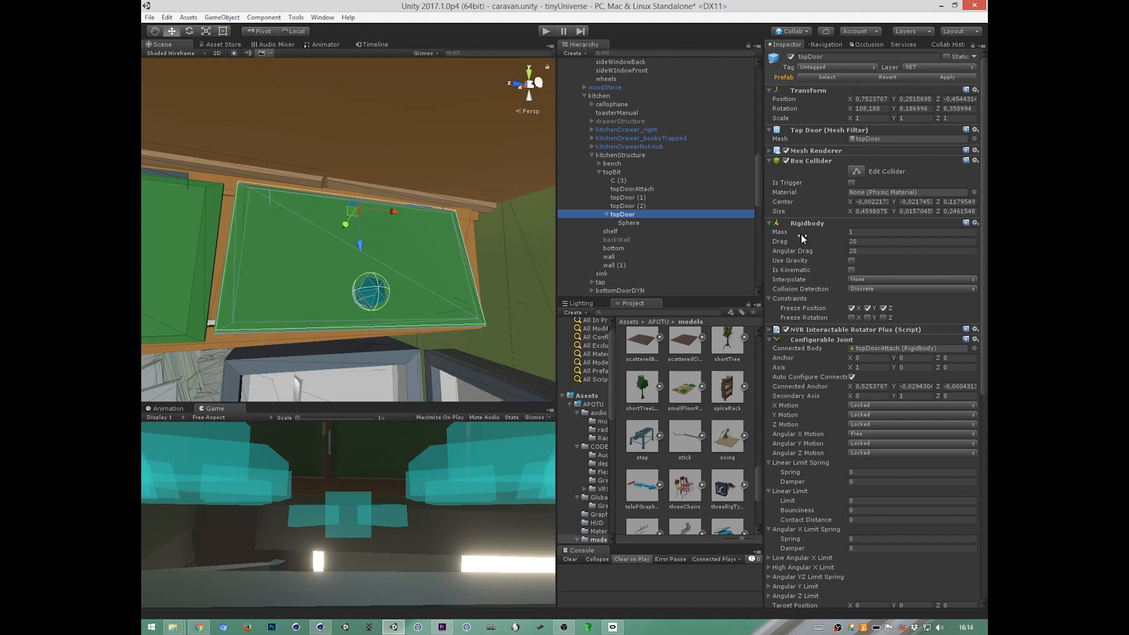
left_click(874, 109)
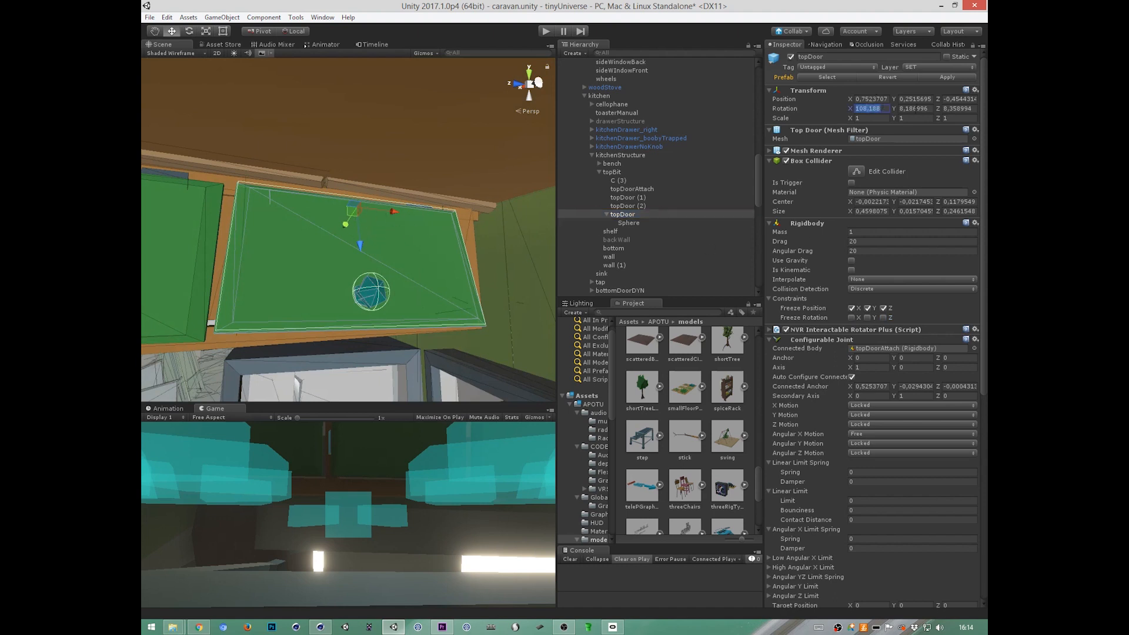
left_click(915, 109)
left_click(957, 109)
left_click(829, 225)
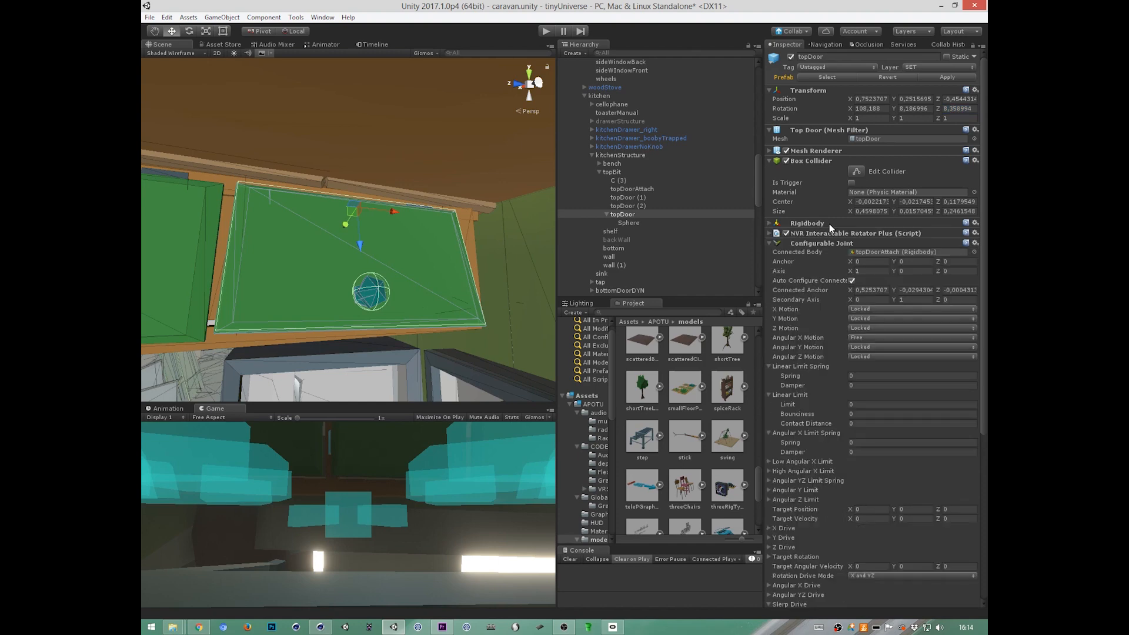
Save the caravan scene and run a play test of the upper cabinet door
mouse_move(517, 329)
left_mouse_down("alt")
mouse_move(435, 340)
mouse_move(510, 309)
left_mouse_up("alt")
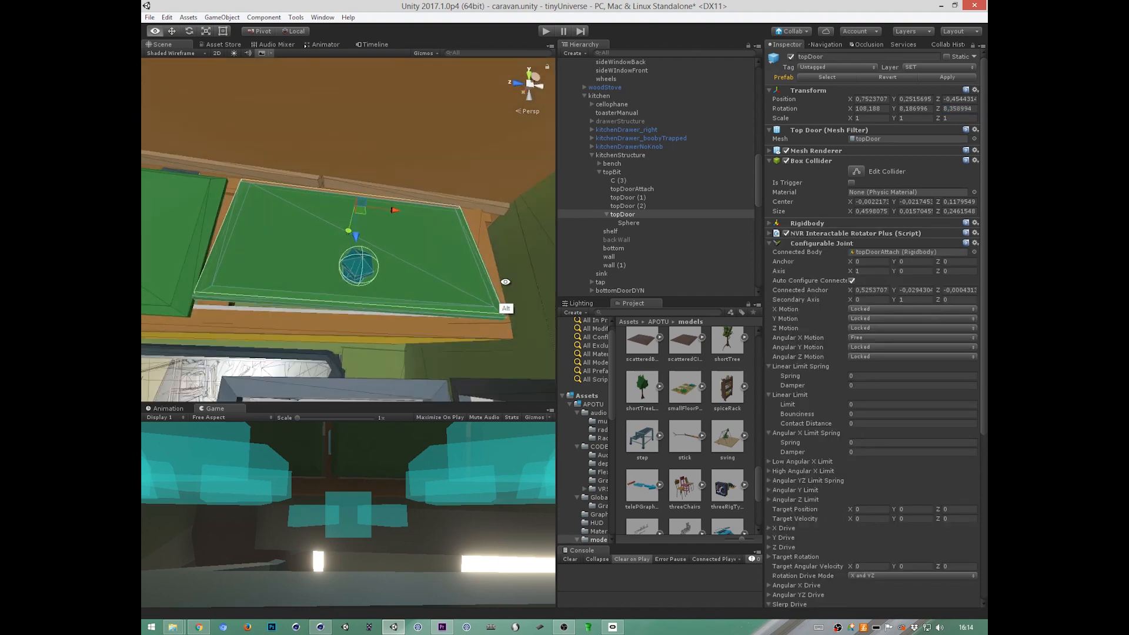
key("ctrl+s")
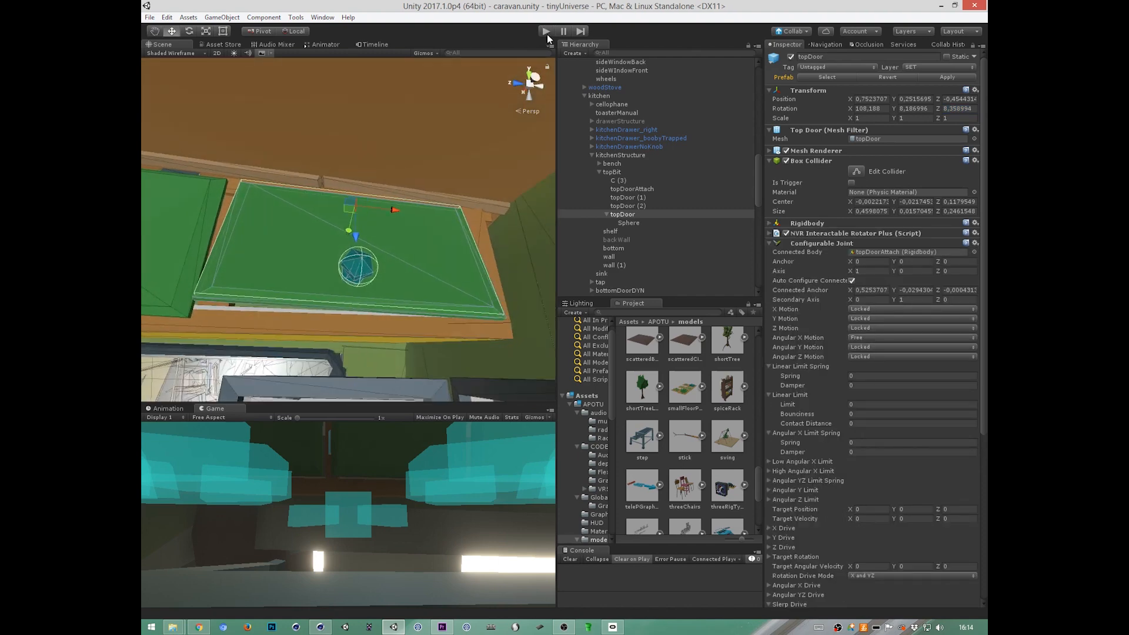
left_click(546, 32)
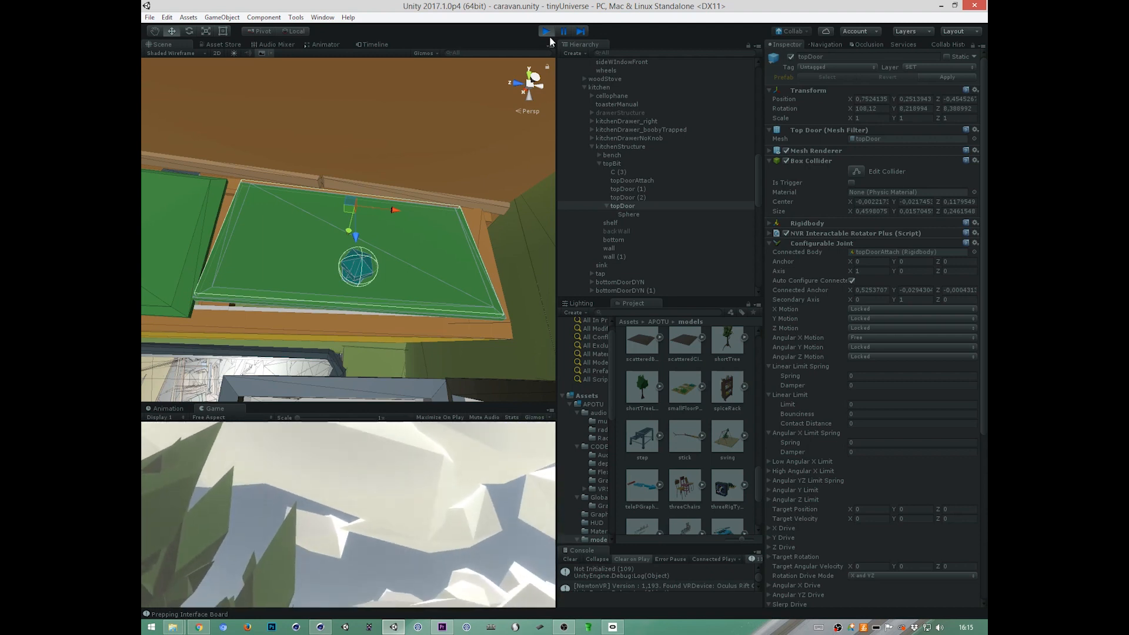
left_click(549, 36)
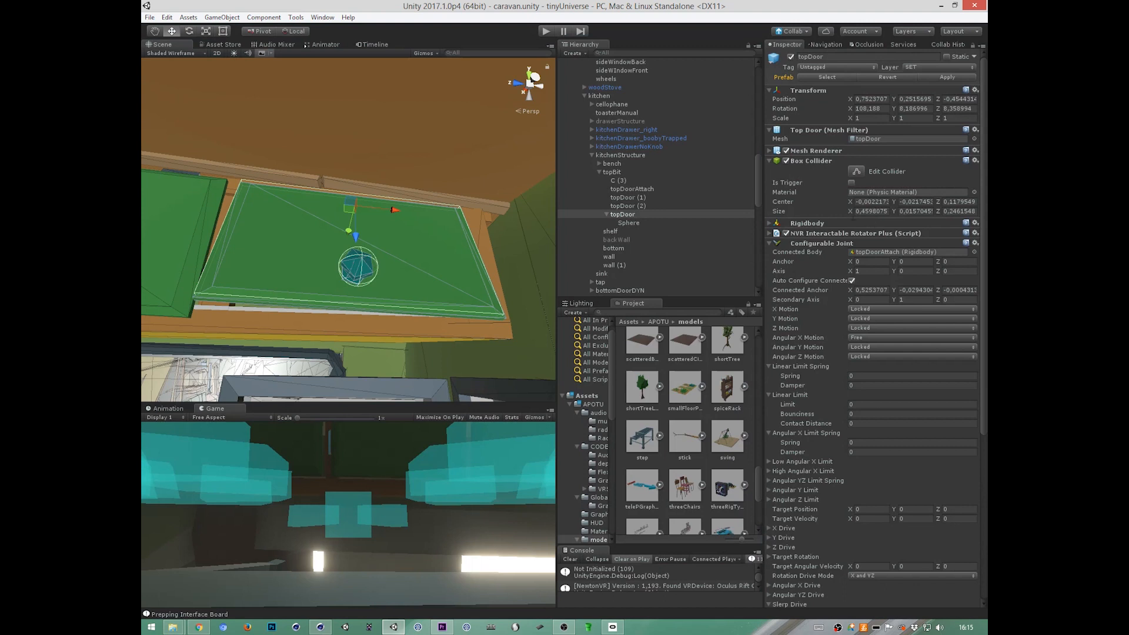
Set the Drag and Angular Drag of topDoor's Rigidbody to 5
left_click(838, 223)
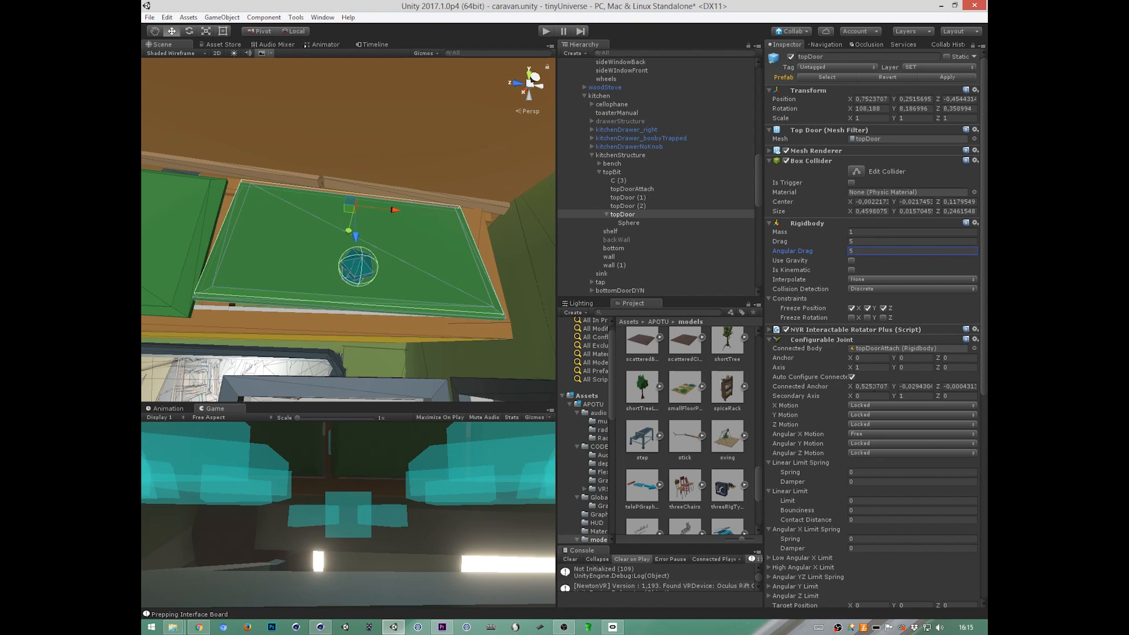
right_click_drag(417, 268, 337, 335)
right_click_drag(304, 291, 482, 268)
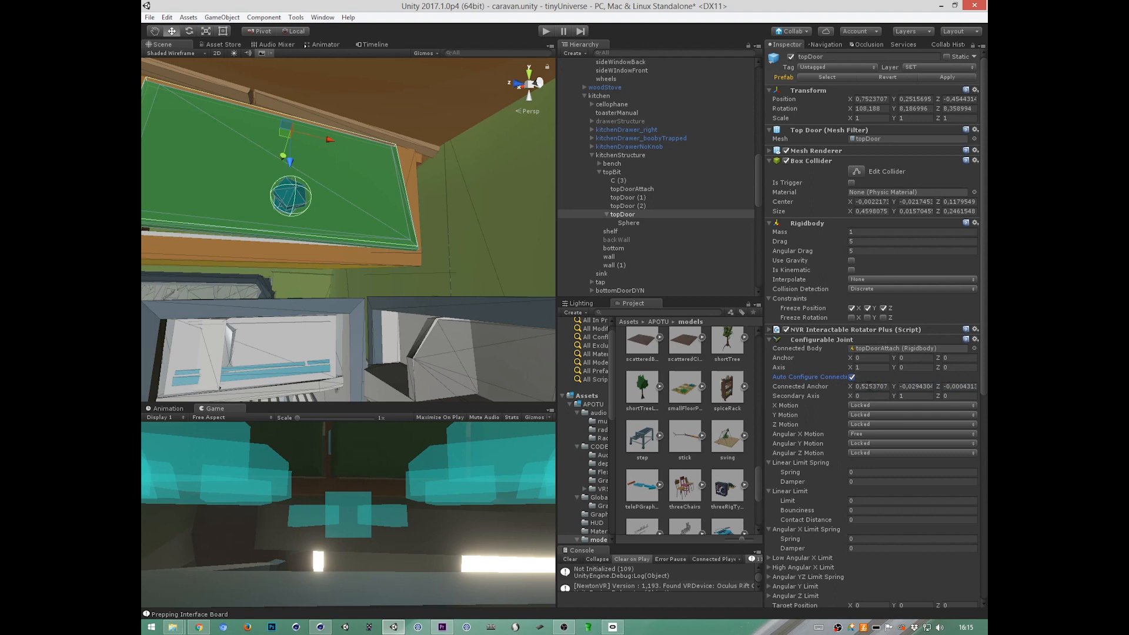
Inspect topDoorAttach's position and Rigidbody settings, and reselect the topDoor object
double_click(633, 189)
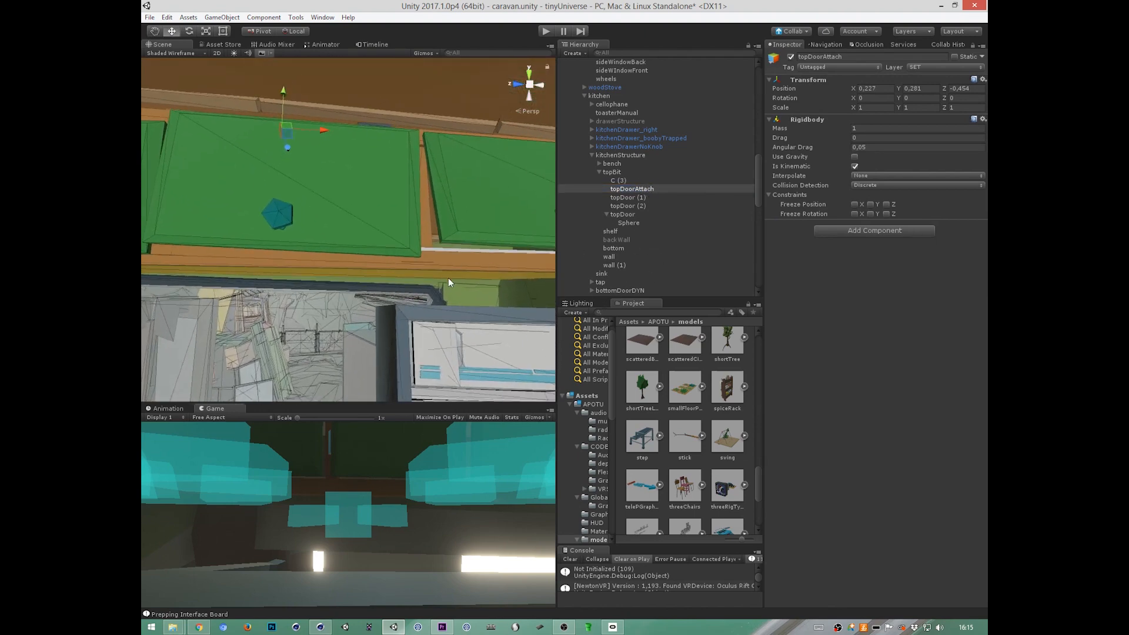
left_click(449, 303)
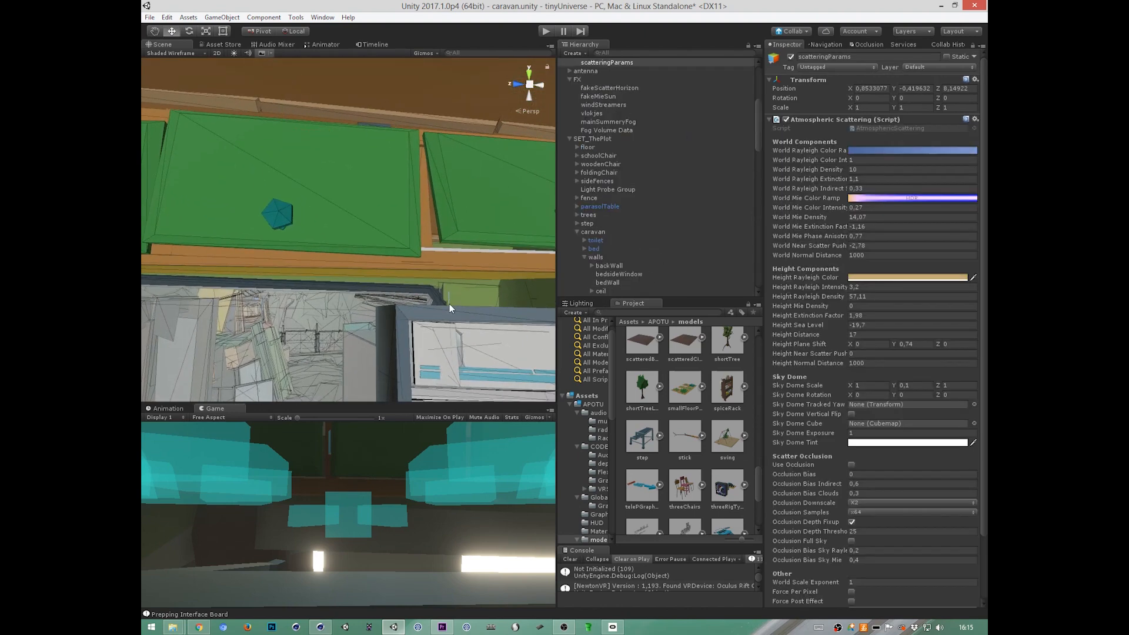
left_click(486, 164)
middle_click_drag(506, 317, 429, 294)
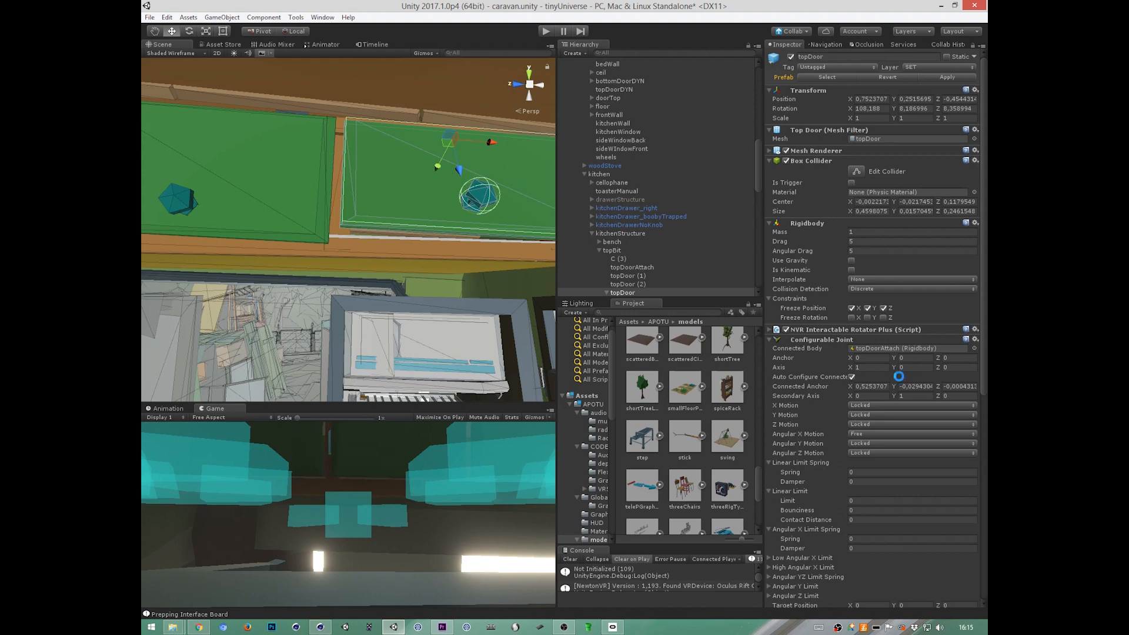
Start a play test and unfreeze topDoor's Rigidbody position on the X, Y and Z axes, enlarging the Game view
key("ctrl+p")
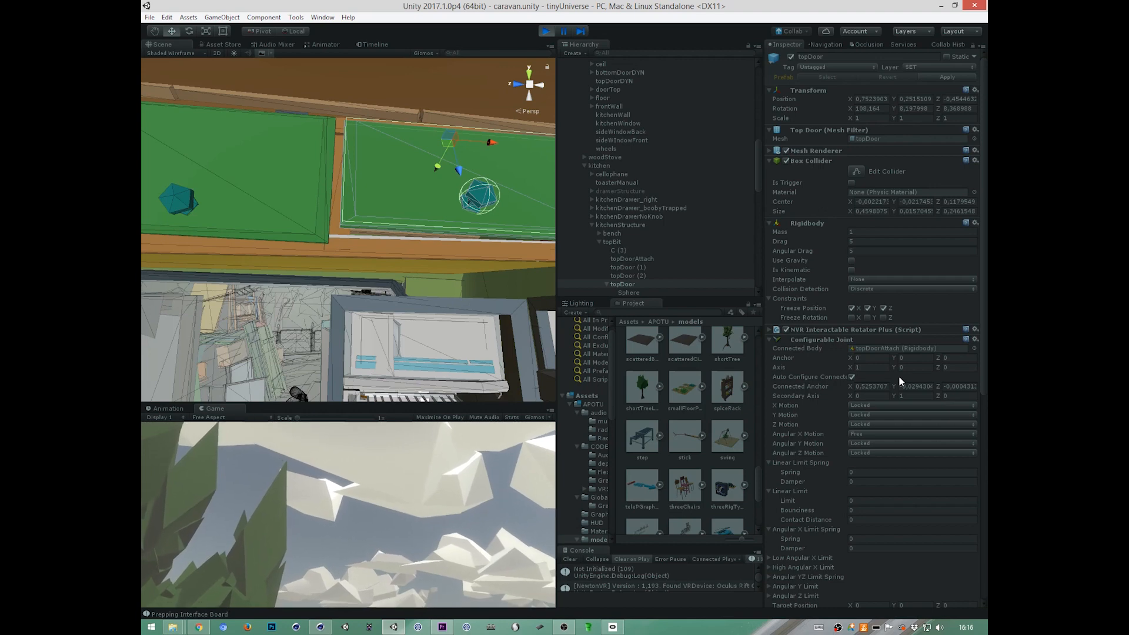
left_click(811, 307)
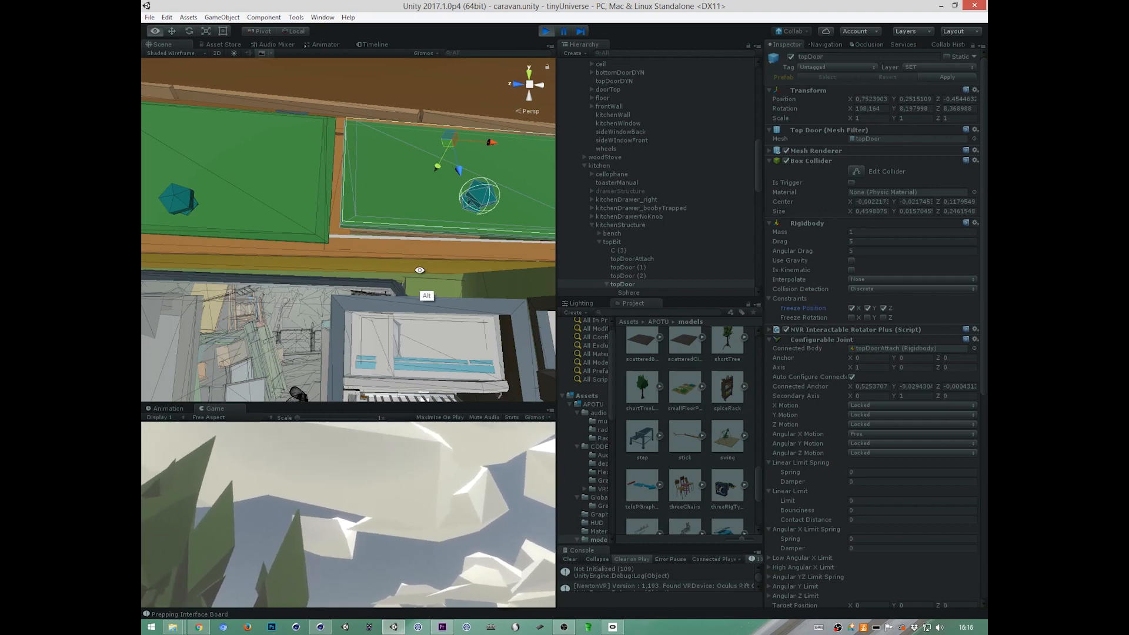
left_click_drag(419, 270, 486, 265, "alt")
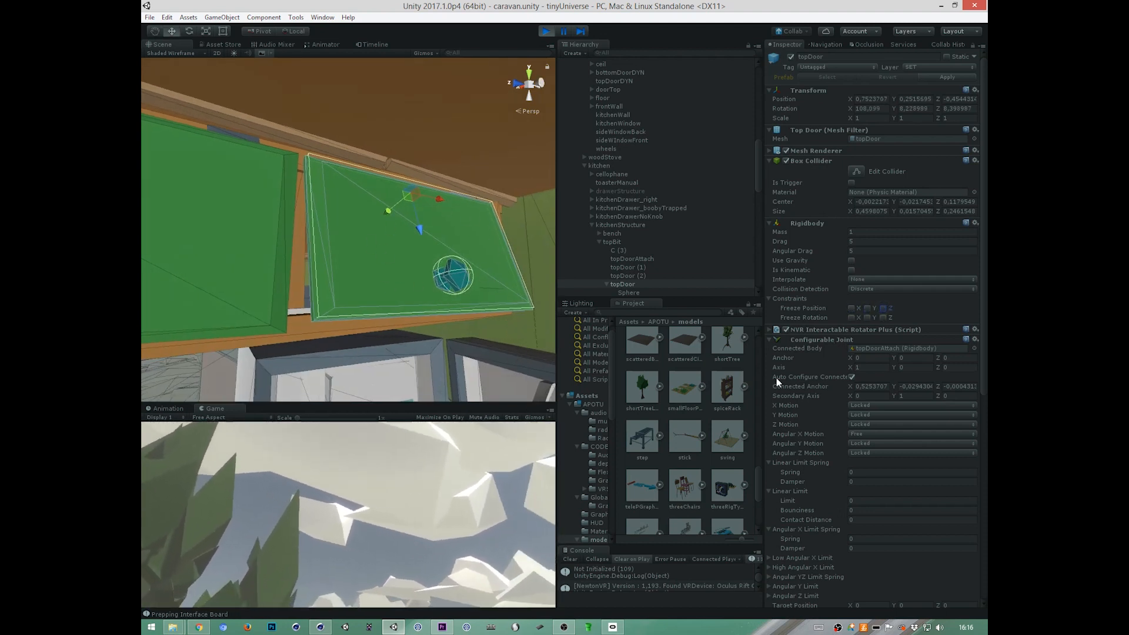
left_click(790, 415)
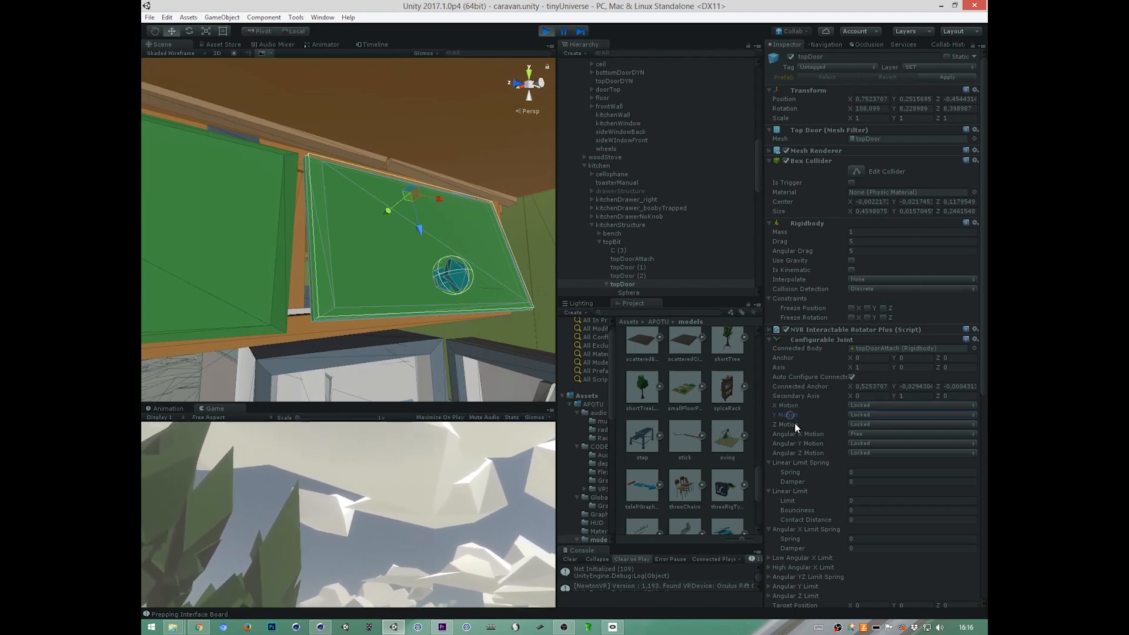
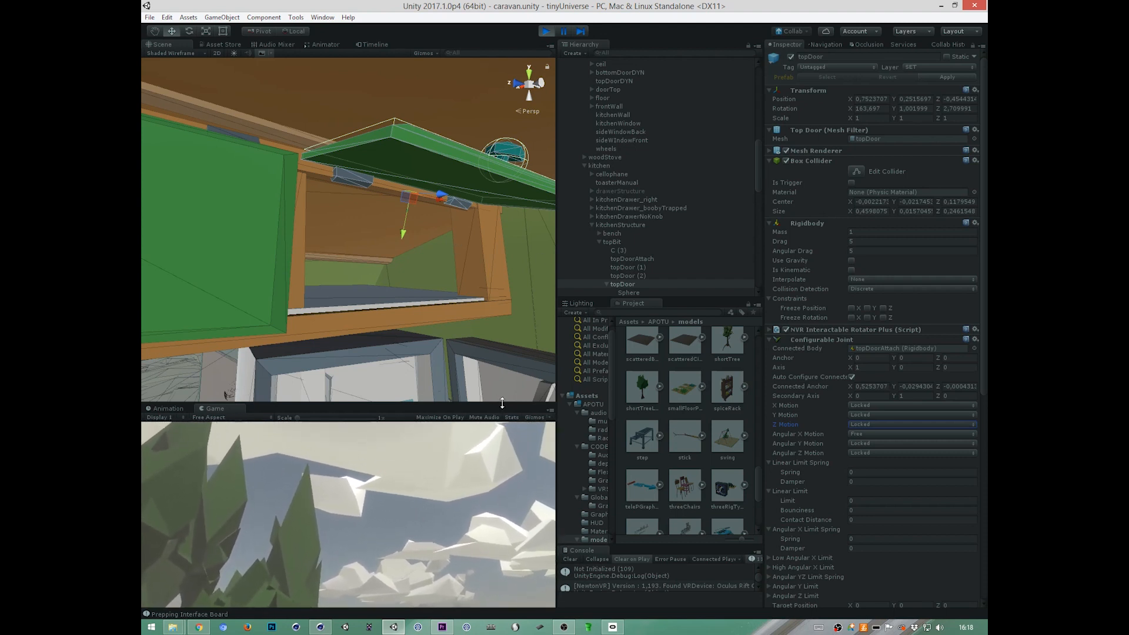
left_click_drag(458, 403, 458, 328)
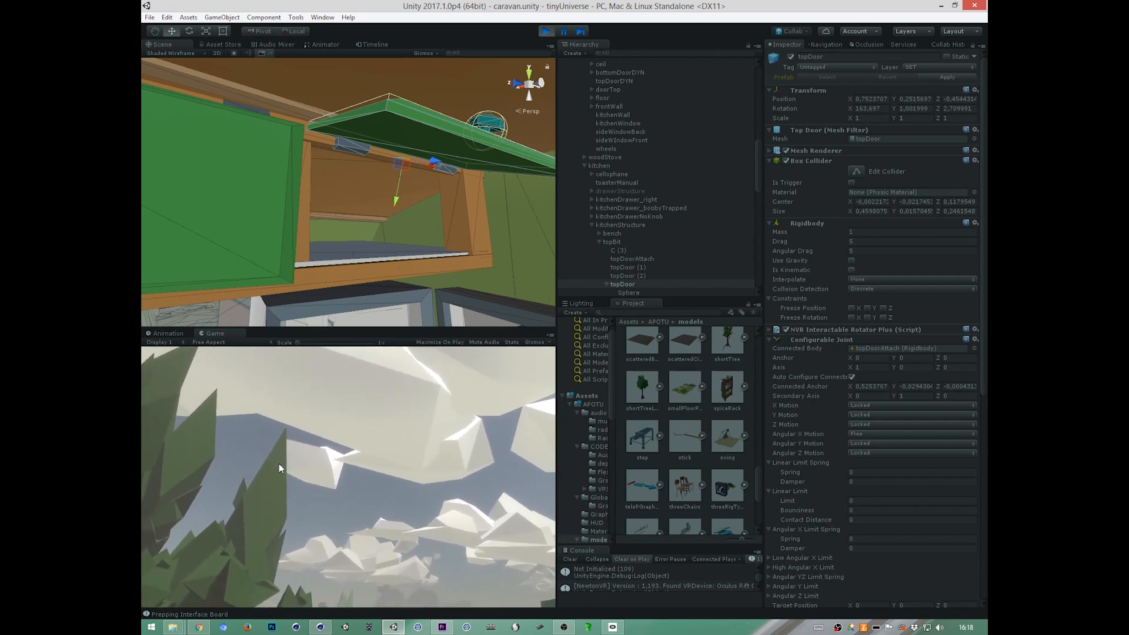
Set the Drag and Angular Drag of topDoor's Rigidbody to 20 and end the play test
left_click(779, 241)
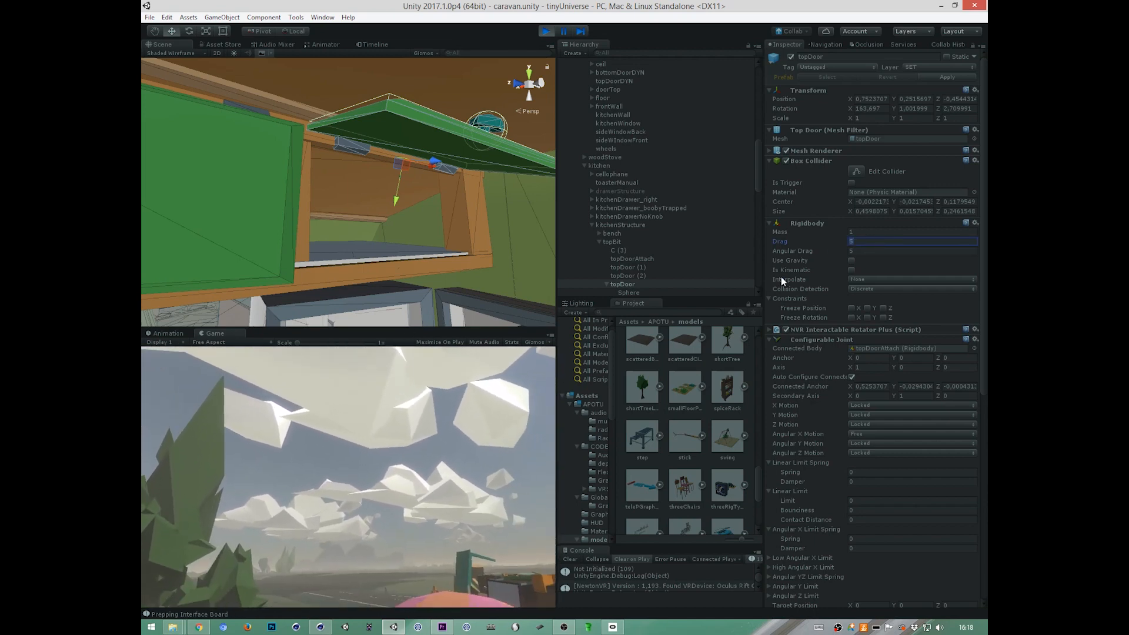
type("20")
key("Tab")
type("20")
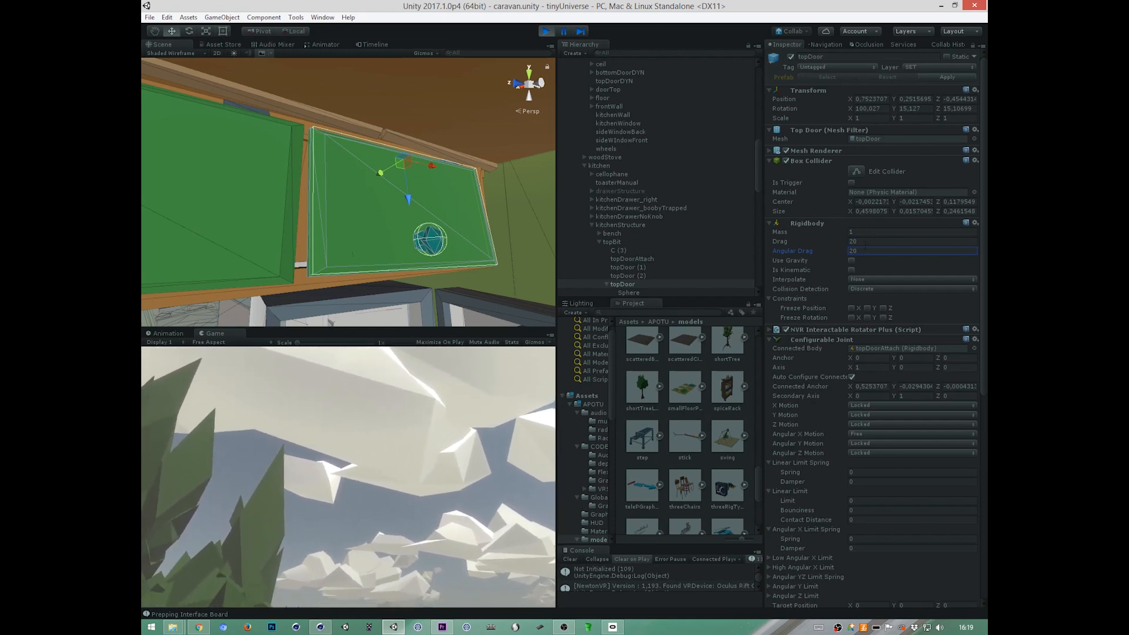
key("ctrl+p")
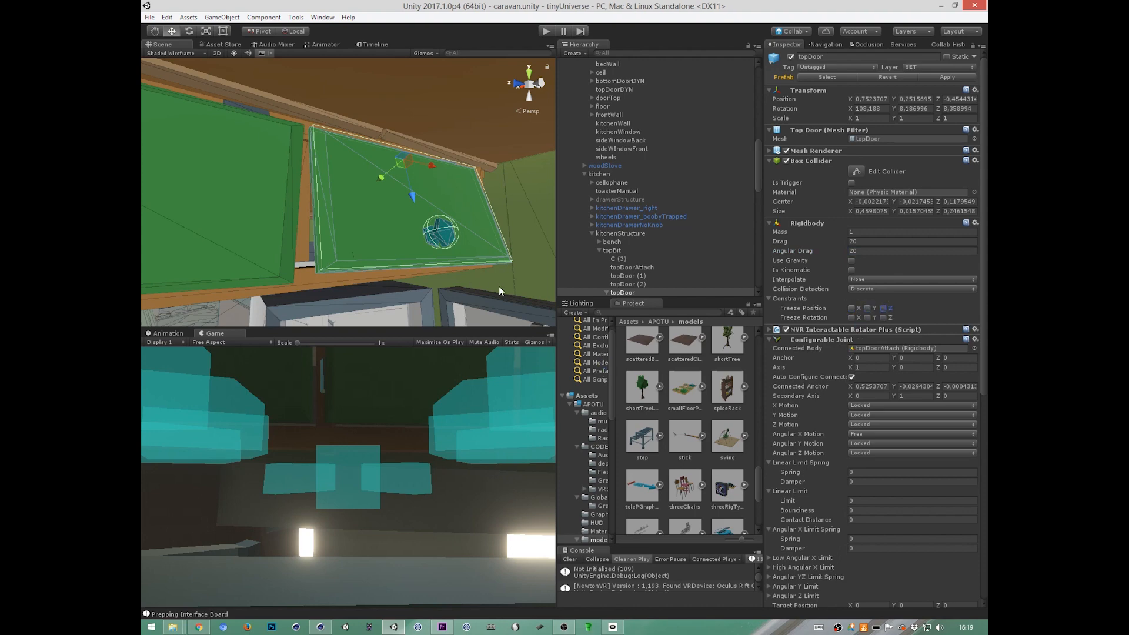
Duplicate the finished topDoor and parent the copy to topDoor (2)
left_click_drag(535, 264, 460, 254, "alt")
middle_click_drag(441, 267, 454, 266, "alt")
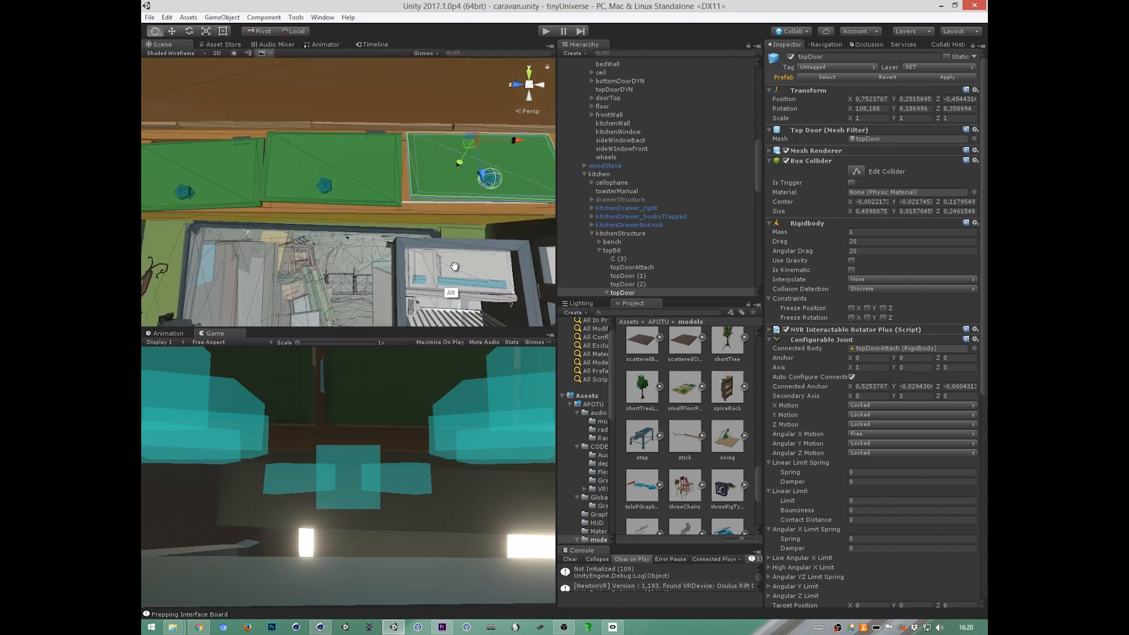
left_click_drag(455, 267, 496, 267, "alt")
mouse_move(459, 278)
middle_mouse_down("alt")
mouse_move(533, 284)
mouse_move(456, 271)
middle_mouse_up("alt")
left_click_drag(758, 168, 733, 191)
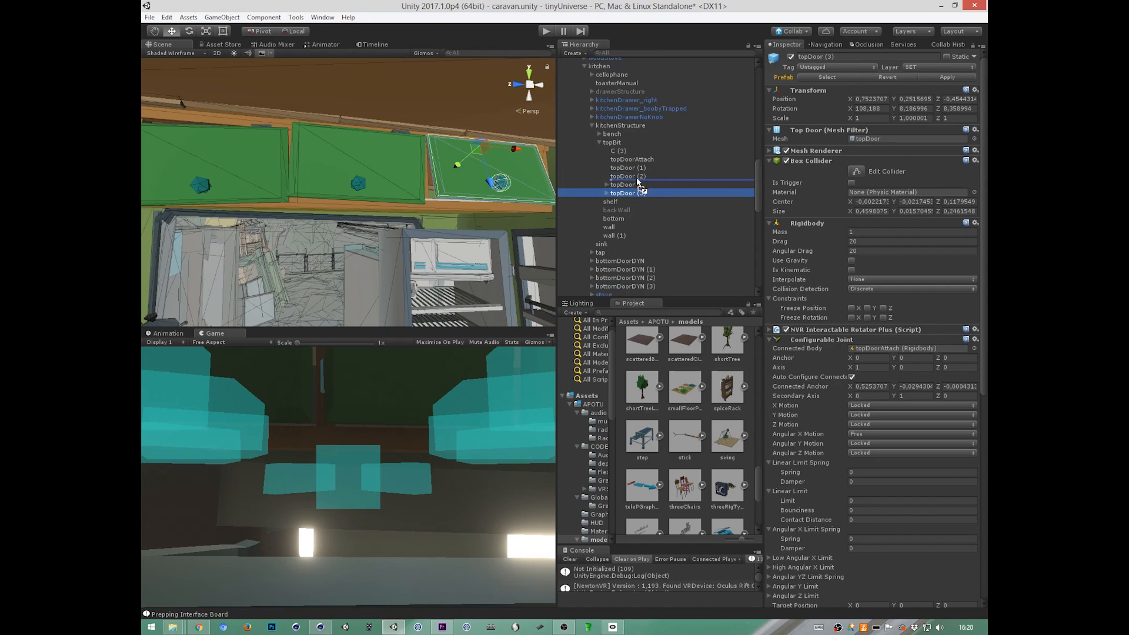
left_click_drag(640, 180, 638, 176)
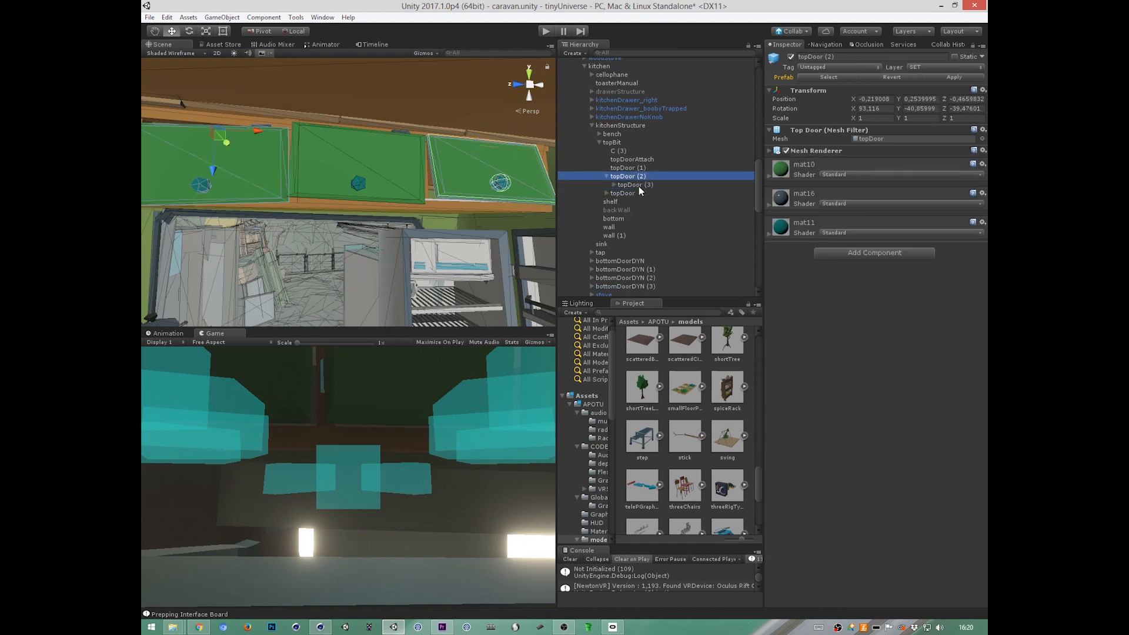
Reset the transform of the copy topDoor (3) and replace the old topDoor (2) with it under topBit
left_click(635, 184)
left_click(974, 90)
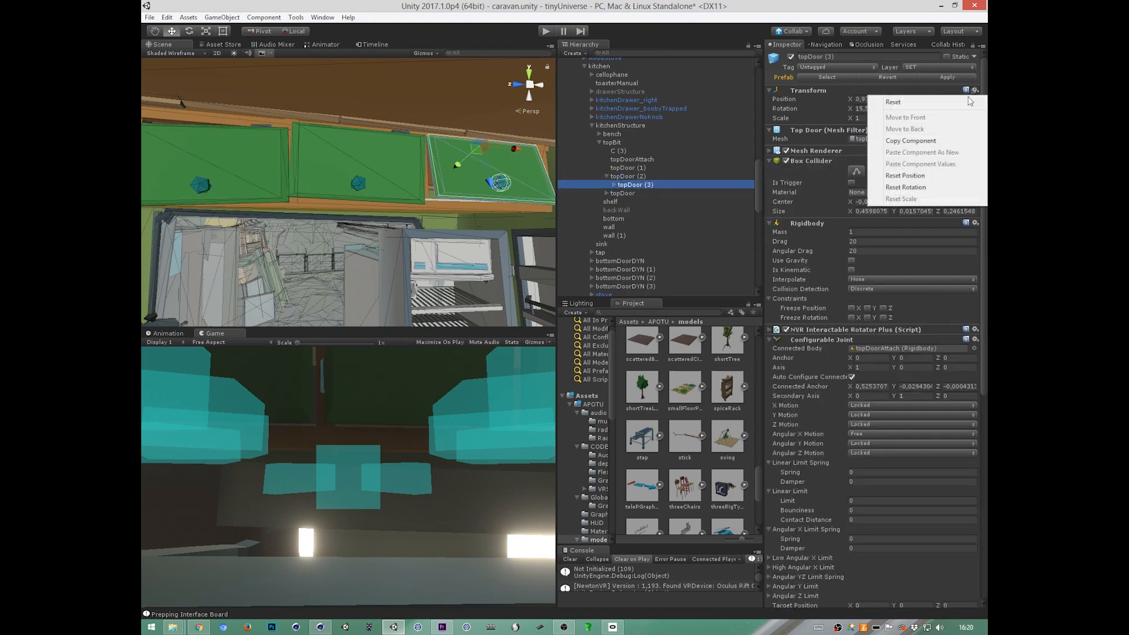
left_click(930, 103)
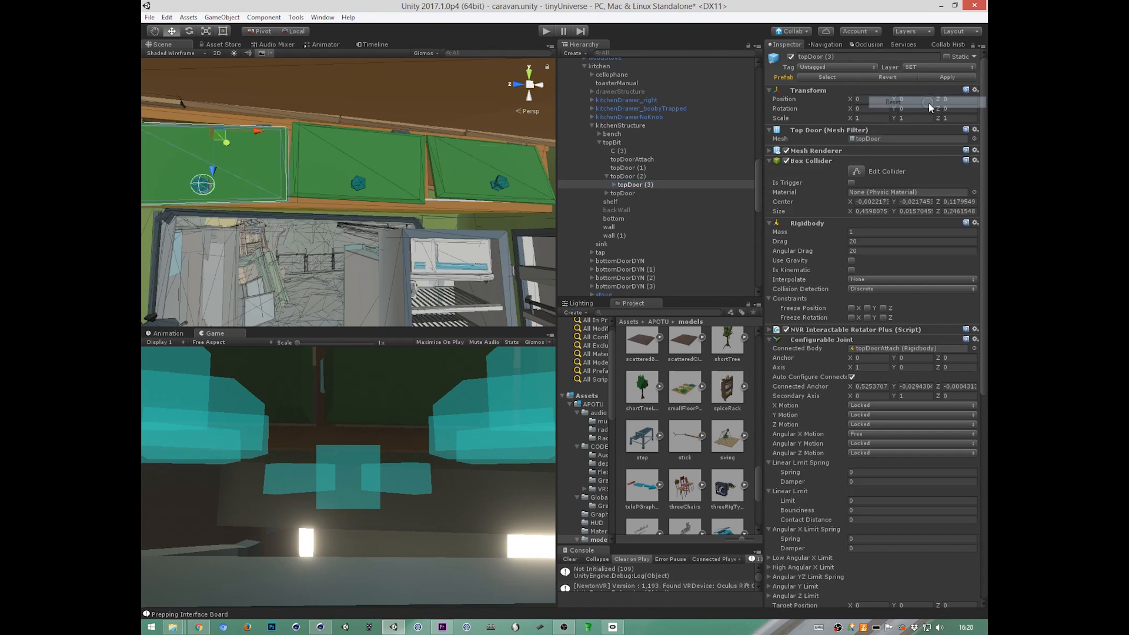
left_click(637, 184)
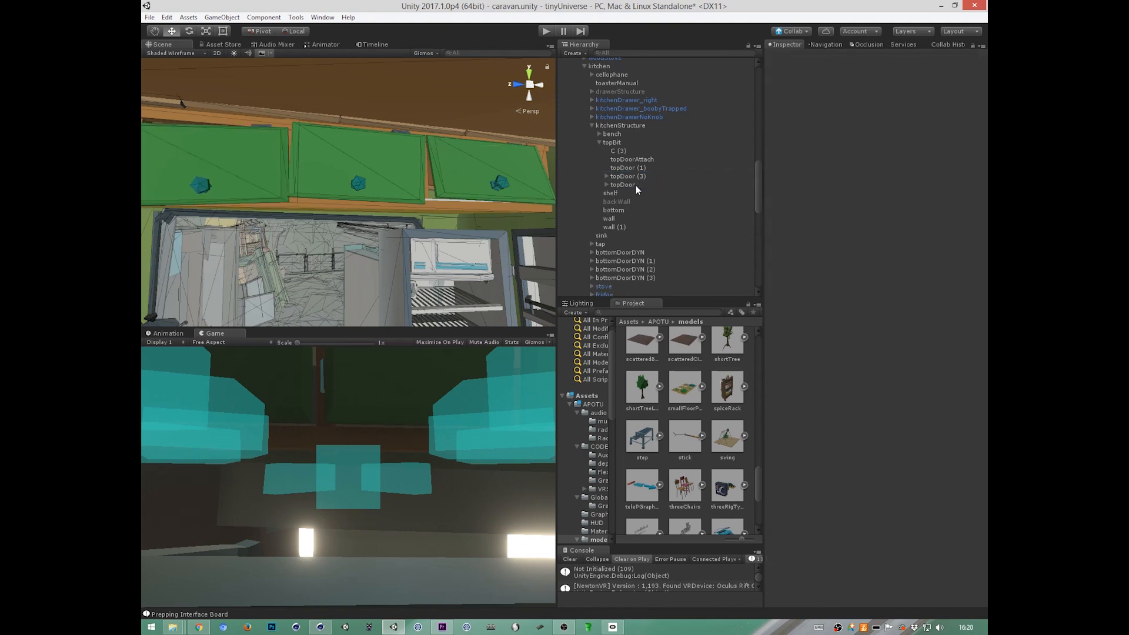
Duplicate topDoor again and parent the copy to the middle door, topDoor (1)
key("ctrl+d")
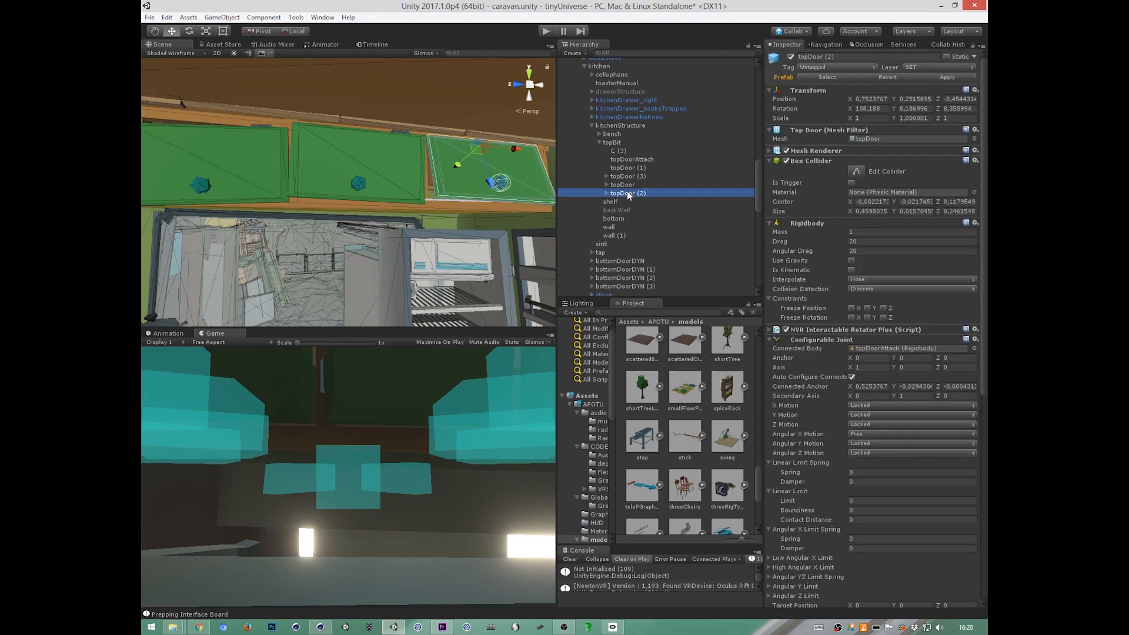
left_click_drag(634, 170, 634, 172)
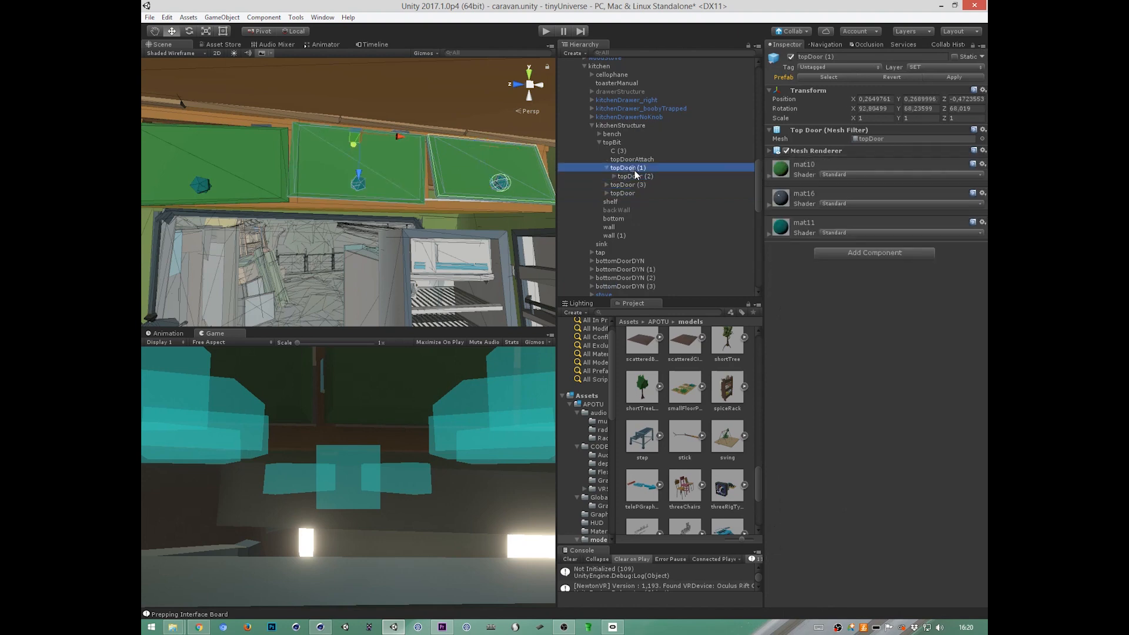
left_click(635, 177)
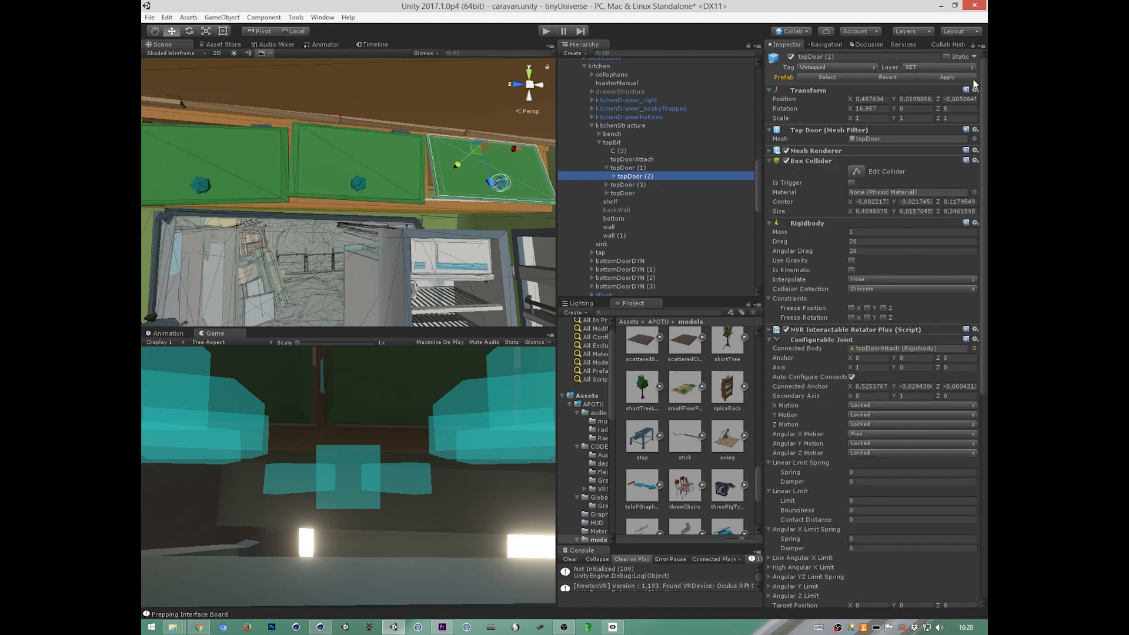
Reset the new copy's transform and replace the old topDoor (1) with it under topBit
left_click(975, 90)
left_click(896, 99)
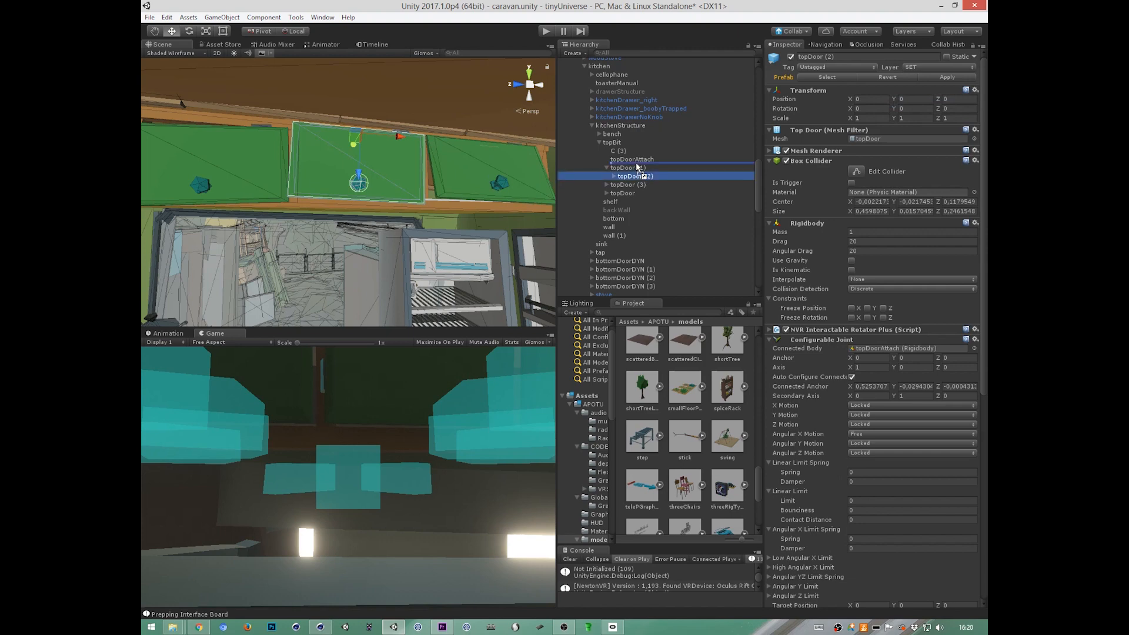
left_click_drag(637, 165, 637, 165)
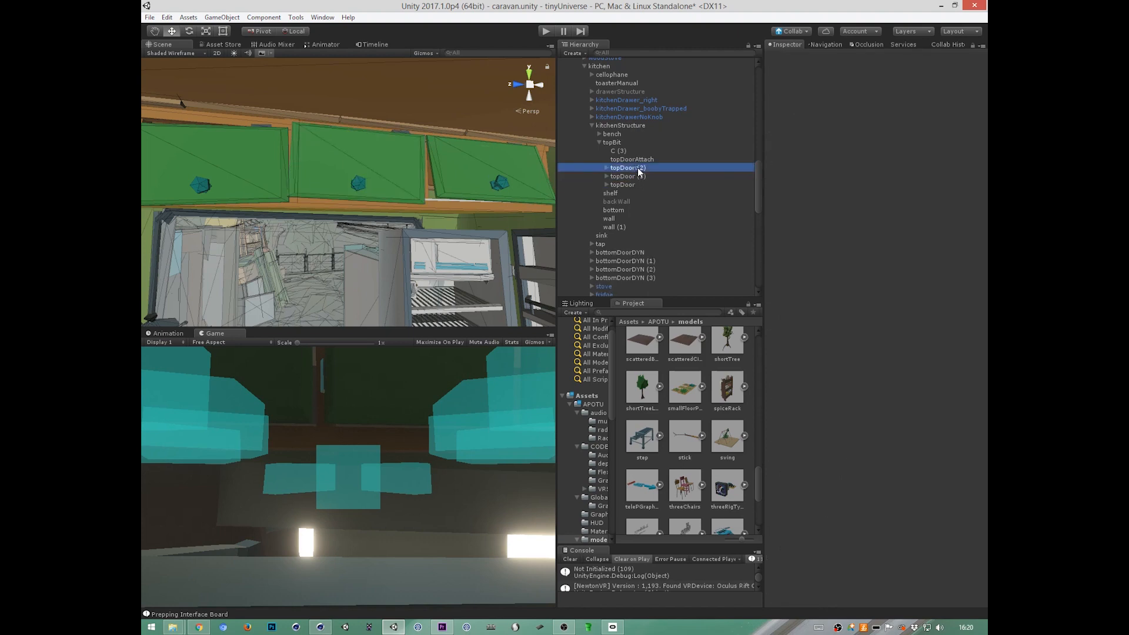
left_click(627, 176)
left_click(623, 185)
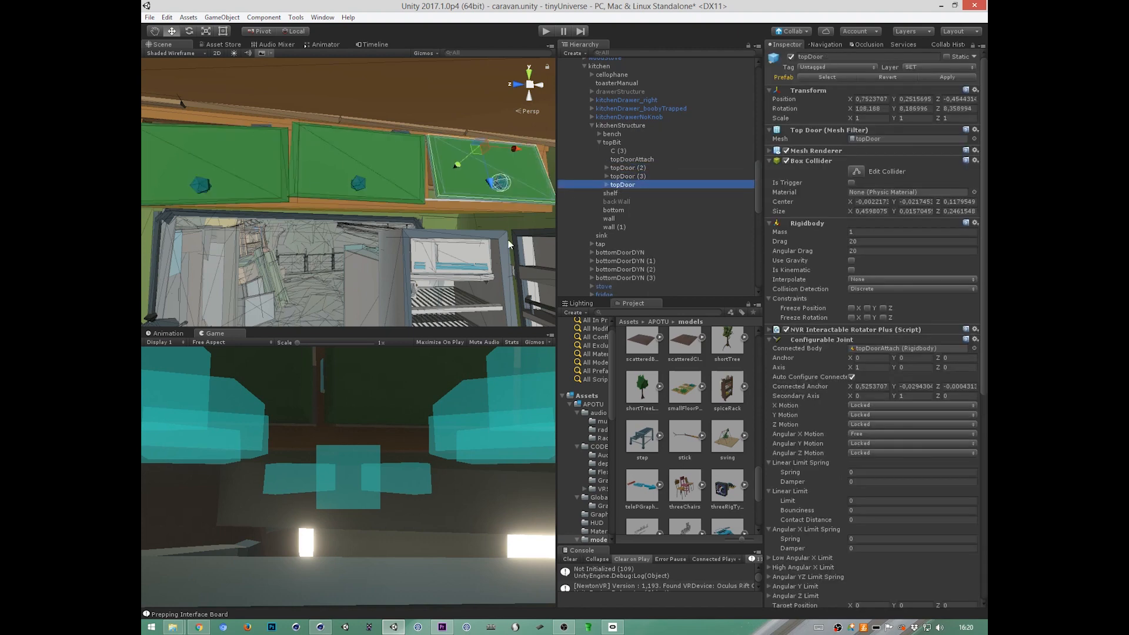
left_click_drag(449, 242, 456, 272, "alt")
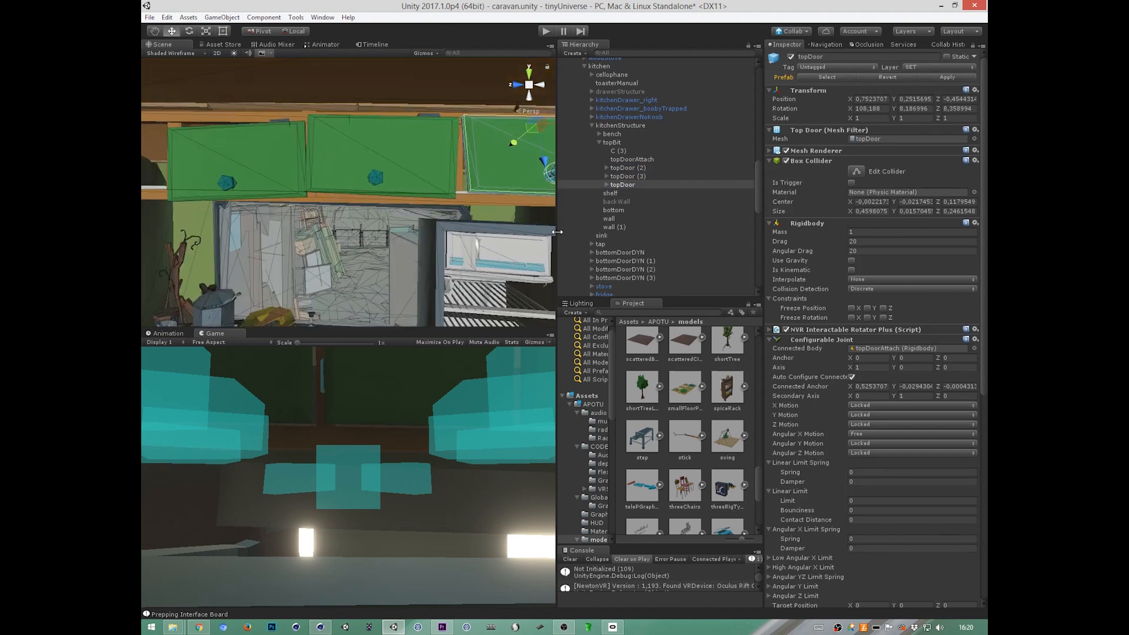
Widen the Scene view and examine the replaced doors topDoor (3) and topDoor (2) side by side in the upper cabinet
left_click_drag(556, 232, 591, 233)
left_click(322, 161)
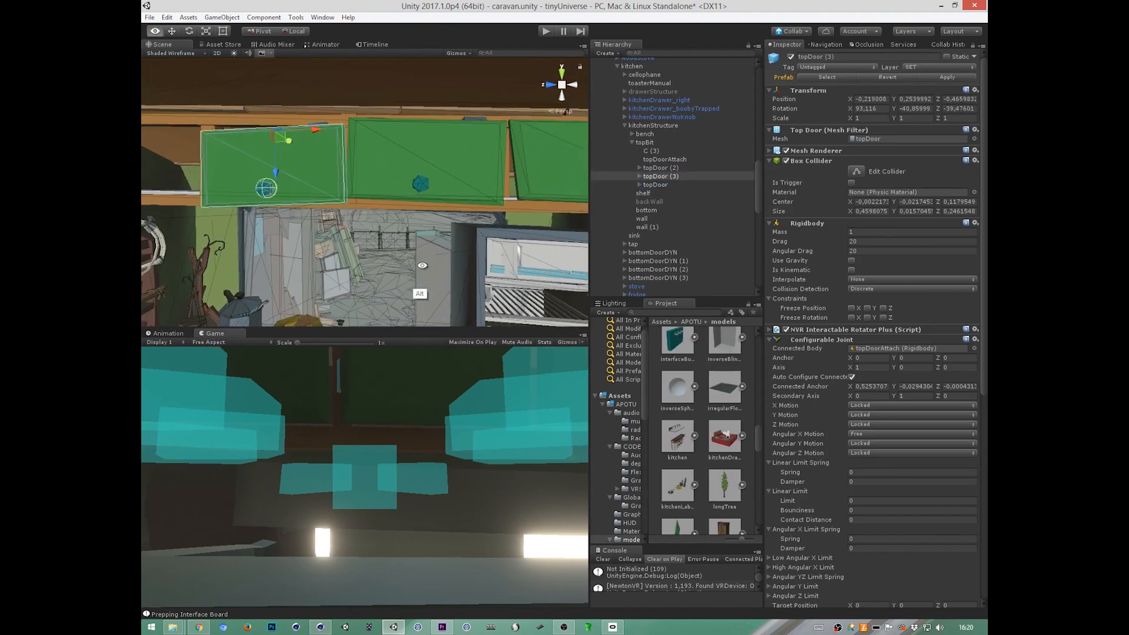
left_click_drag(322, 162, 419, 243, "alt")
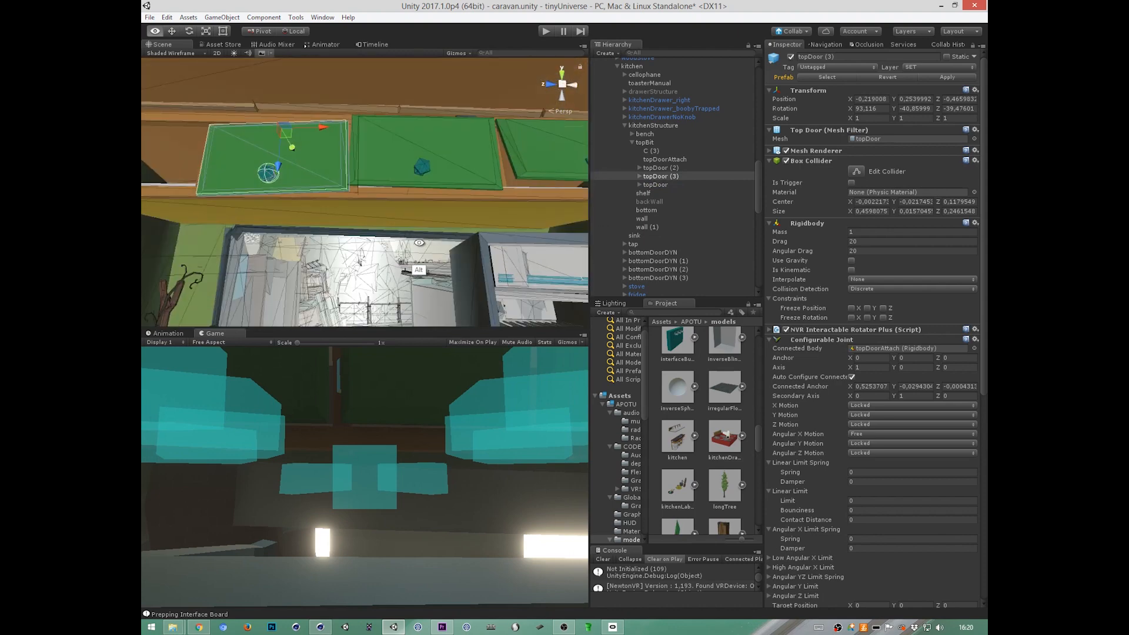
right_click_drag(354, 239, 627, 154, "alt")
middle_click_drag(423, 211, 479, 261, "alt")
left_click(488, 213, "shift")
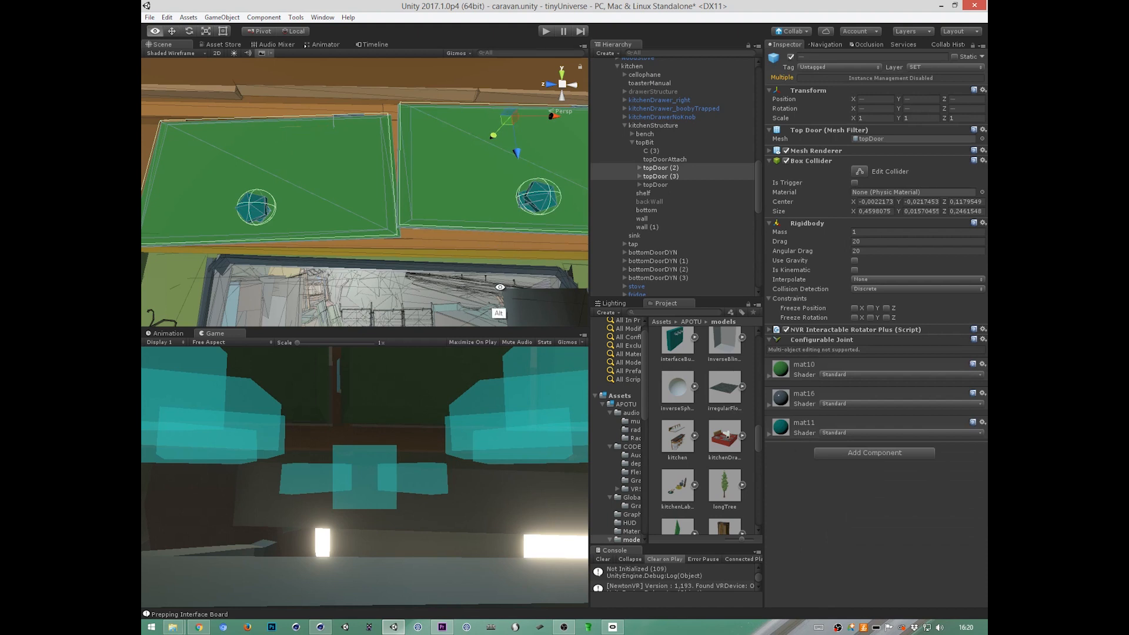
left_click_drag(500, 287, 684, 257, "alt")
Duplicate the collider C (3) and place the copy at scale 1 above the upper doors, at about 0.057, 0.327, -0.669
left_click(657, 152)
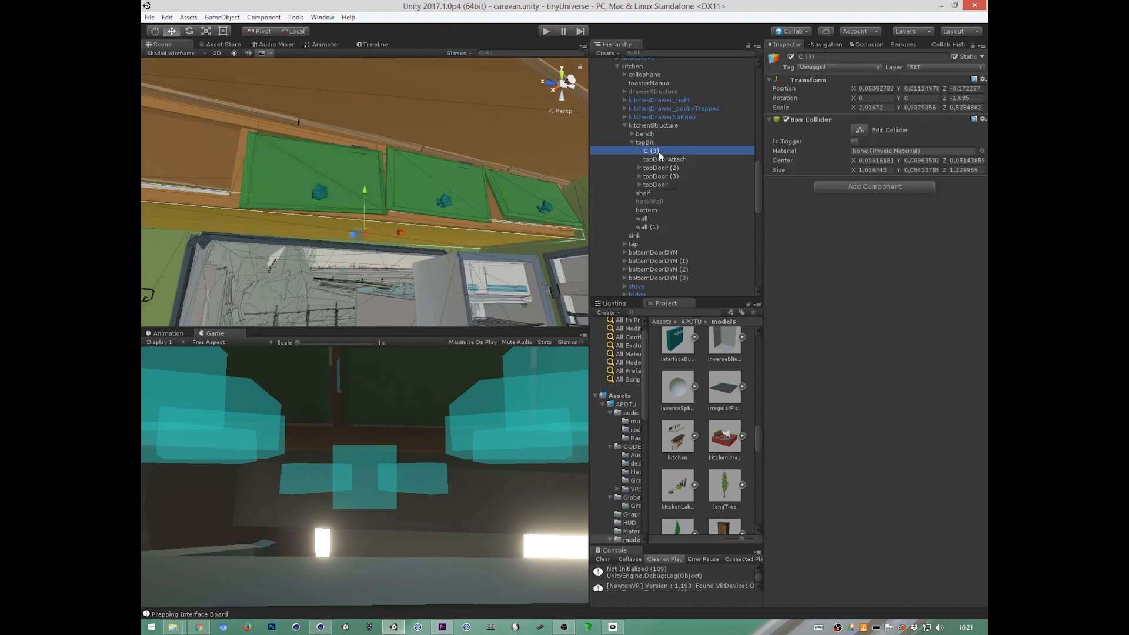
key("ctrl+d")
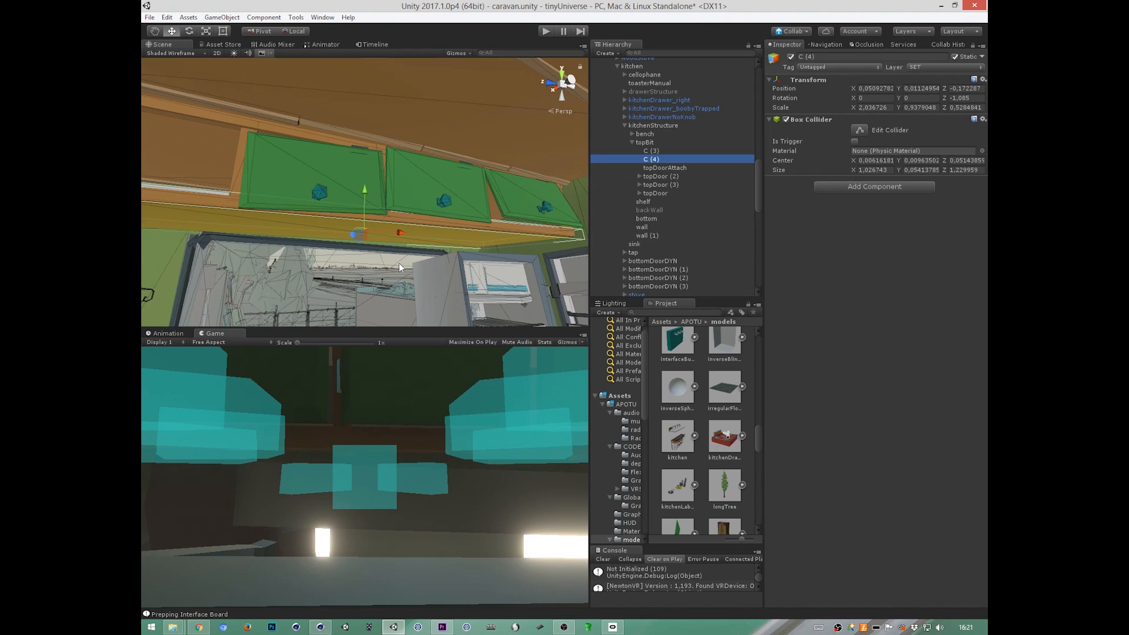
left_click_drag(399, 262, 354, 244, "alt")
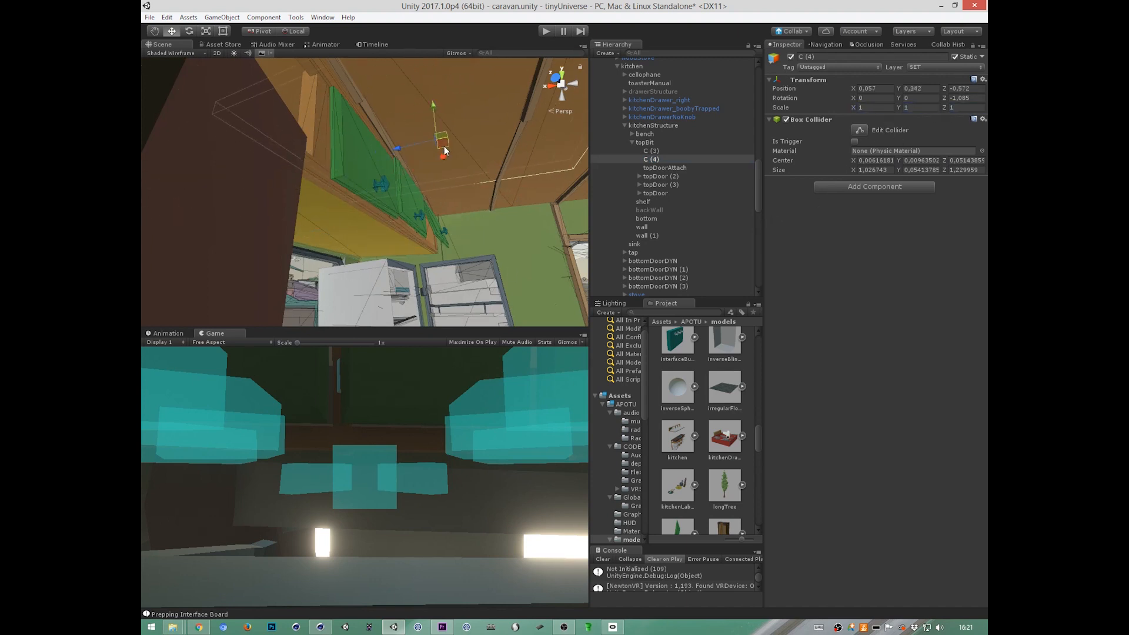
left_click_drag(446, 147, 481, 184, "alt")
left_click_drag(438, 145, 436, 150)
Enable collider editing on C (4) and set its Box Collider center to 0, 0, 0
left_click(858, 130)
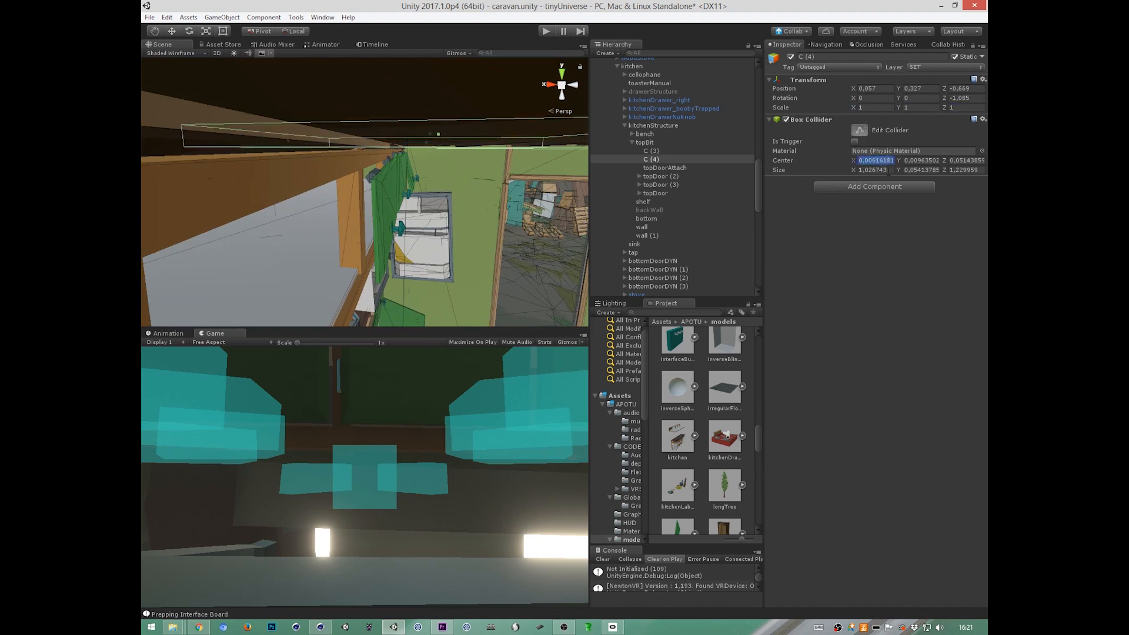
type("0")
key("Tab")
type("0")
key("Tab")
type("0")
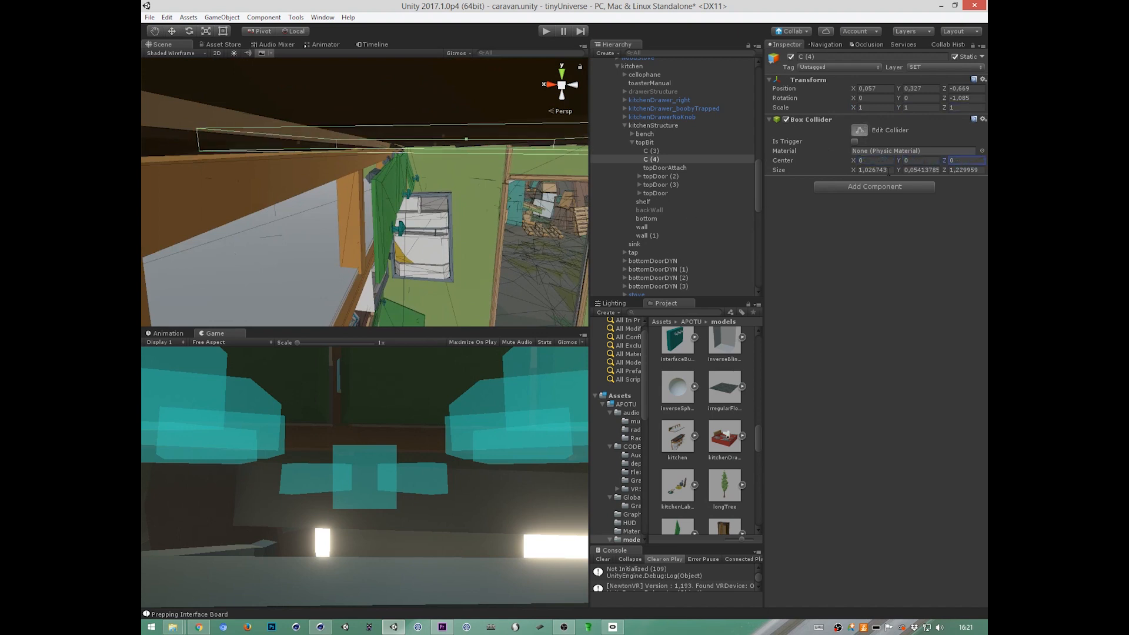
Show the scene in wireframe and shrink the Box Collider of C (4) to a depth of about 0.56 on Z
left_click_drag(455, 174, 520, 236, "alt")
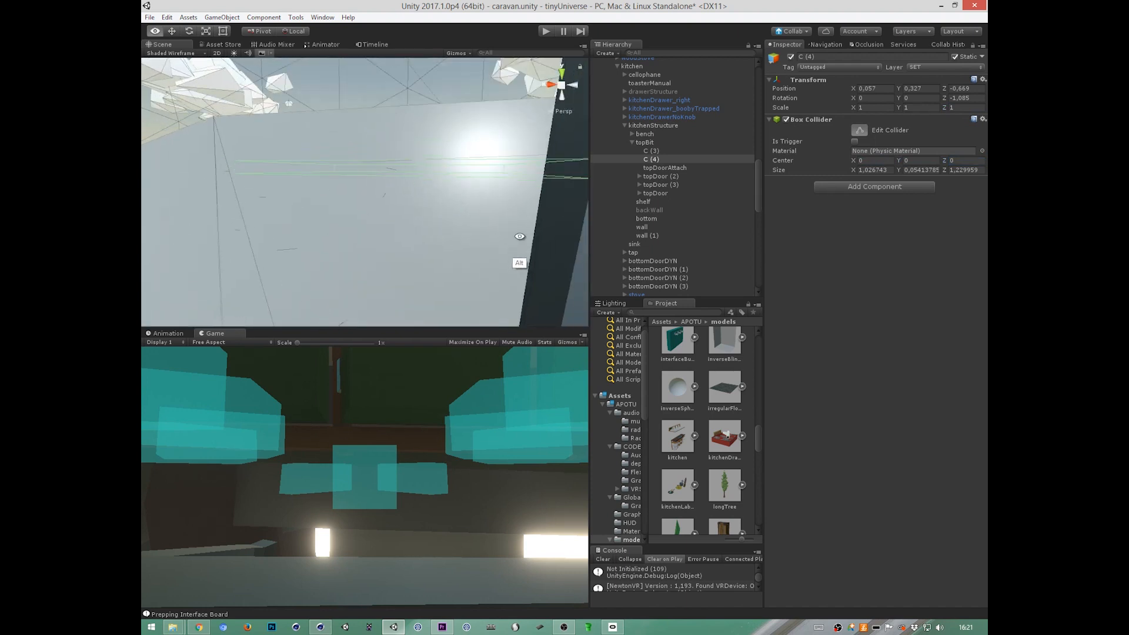
left_click(190, 52)
left_click(190, 82)
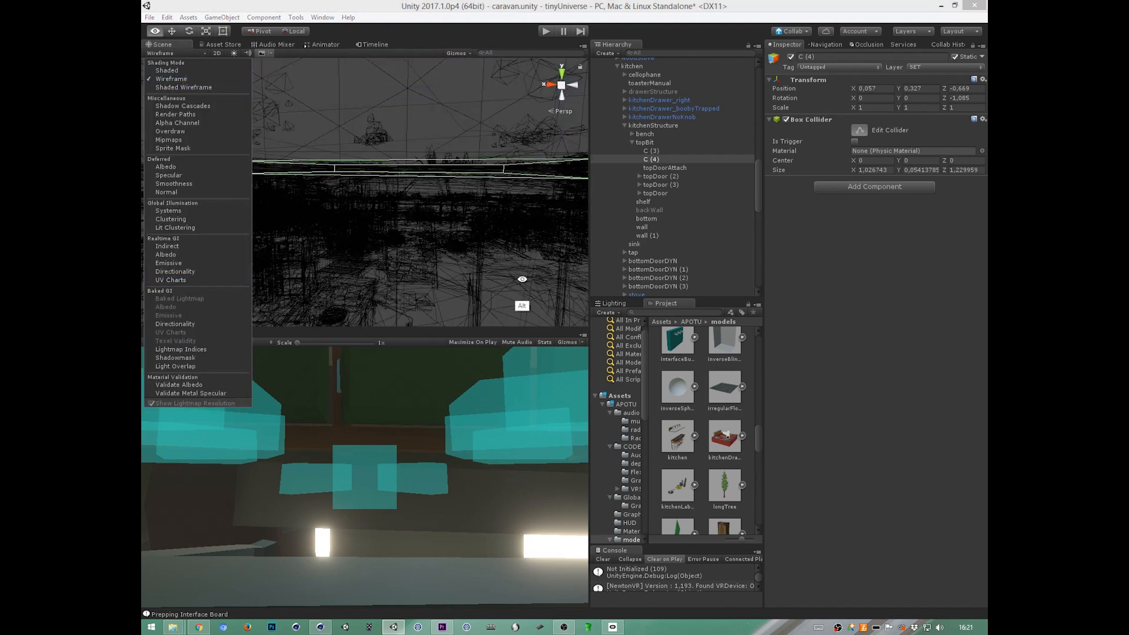
mouse_move(521, 275)
left_mouse_down("alt")
mouse_move(528, 163)
mouse_move(476, 167)
left_mouse_up("alt")
left_click_drag(386, 259, 431, 228, "alt")
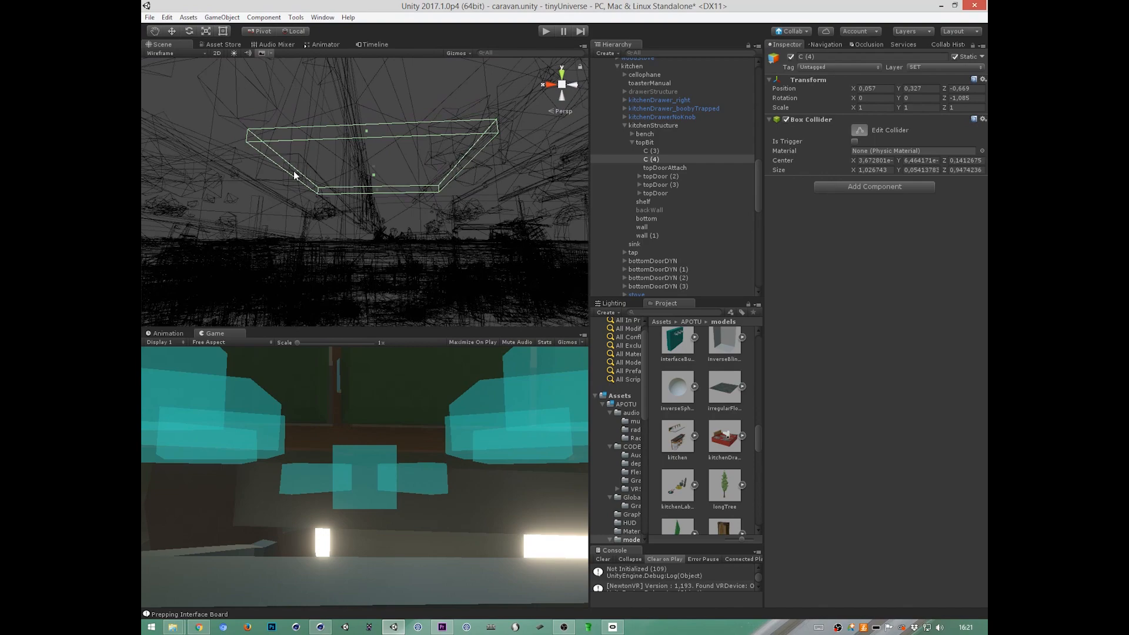
left_click_drag(345, 219, 360, 217)
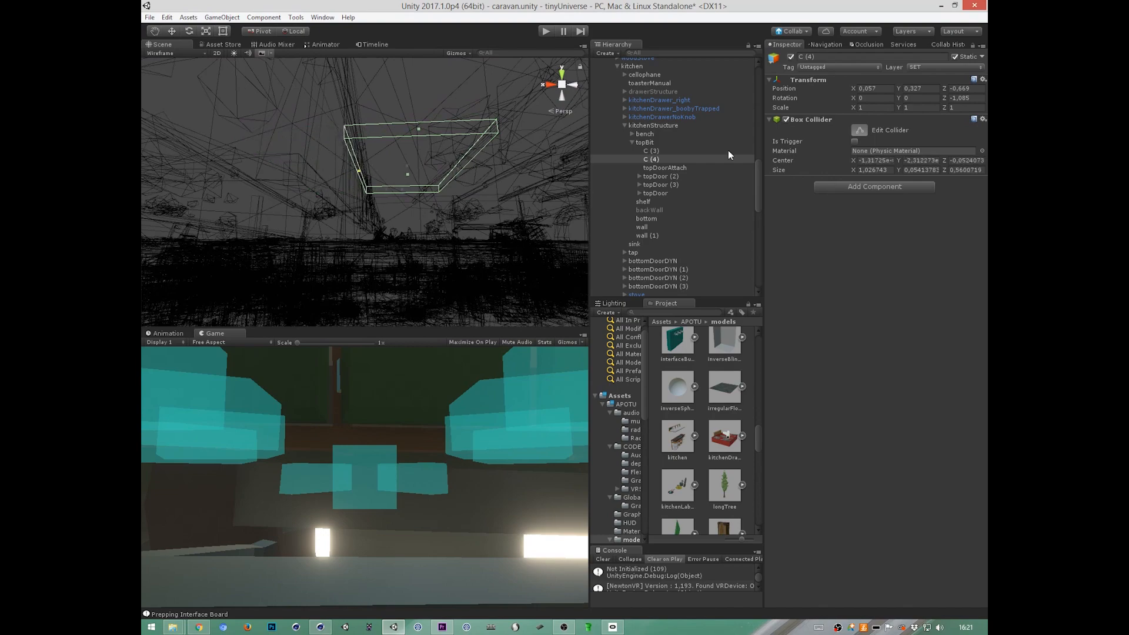
Extend the Box Collider of C (4) at both ends to an X size of about 2.09, spanning the cabinet's width
mouse_move(524, 244)
left_mouse_down("alt")
mouse_move(443, 211)
mouse_move(494, 262)
mouse_move(348, 240)
mouse_move(510, 282)
mouse_move(458, 263)
mouse_move(435, 267)
mouse_move(571, 218)
mouse_move(529, 250)
left_mouse_up("alt")
left_click_drag(501, 224, 447, 206, "alt")
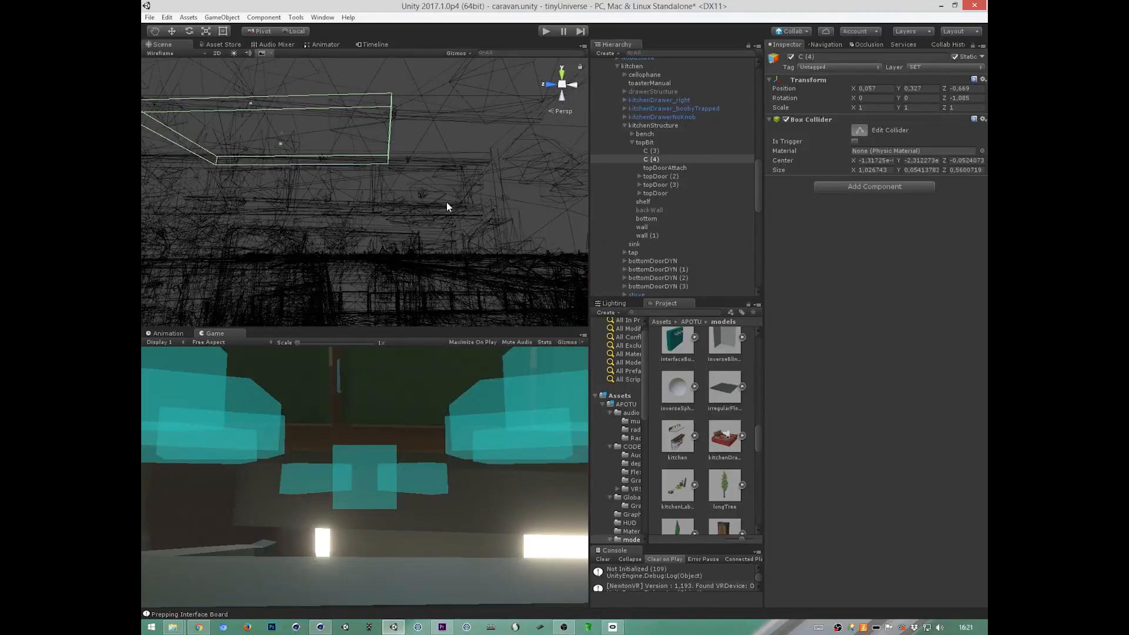
left_click_drag(389, 136, 348, 184)
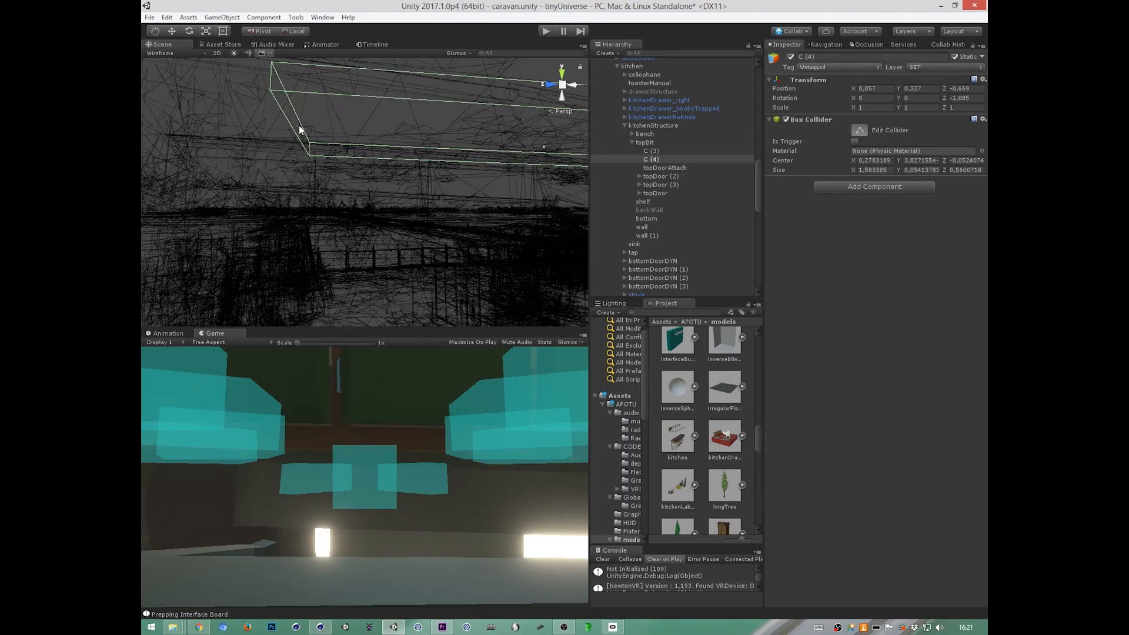
left_click_drag(295, 130, 252, 154)
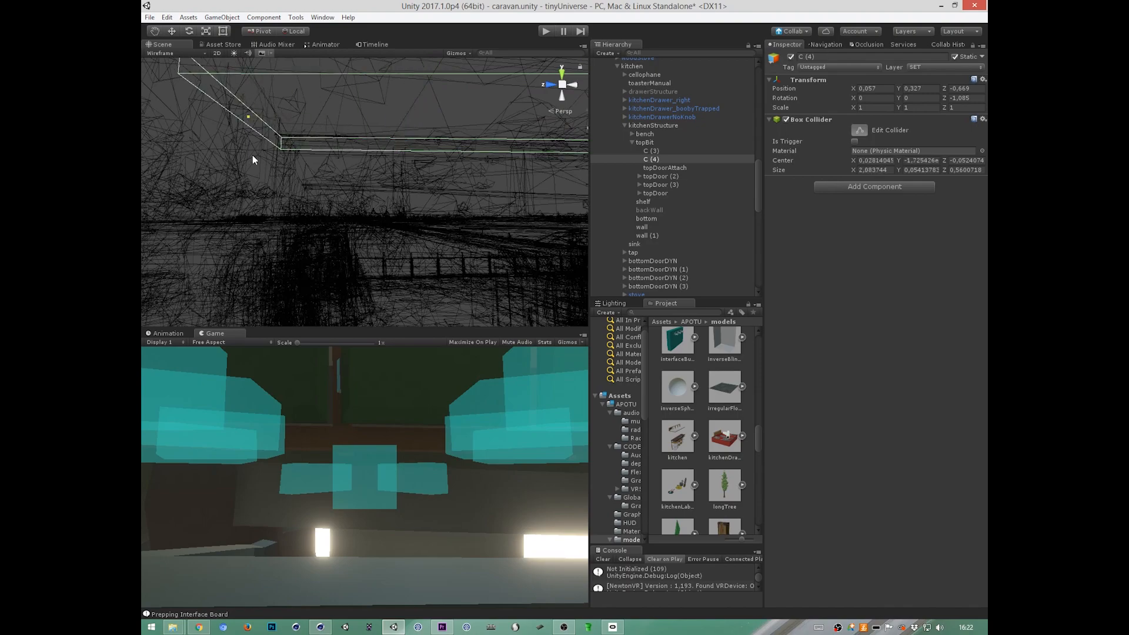
left_click_drag(403, 267, 525, 280, "alt")
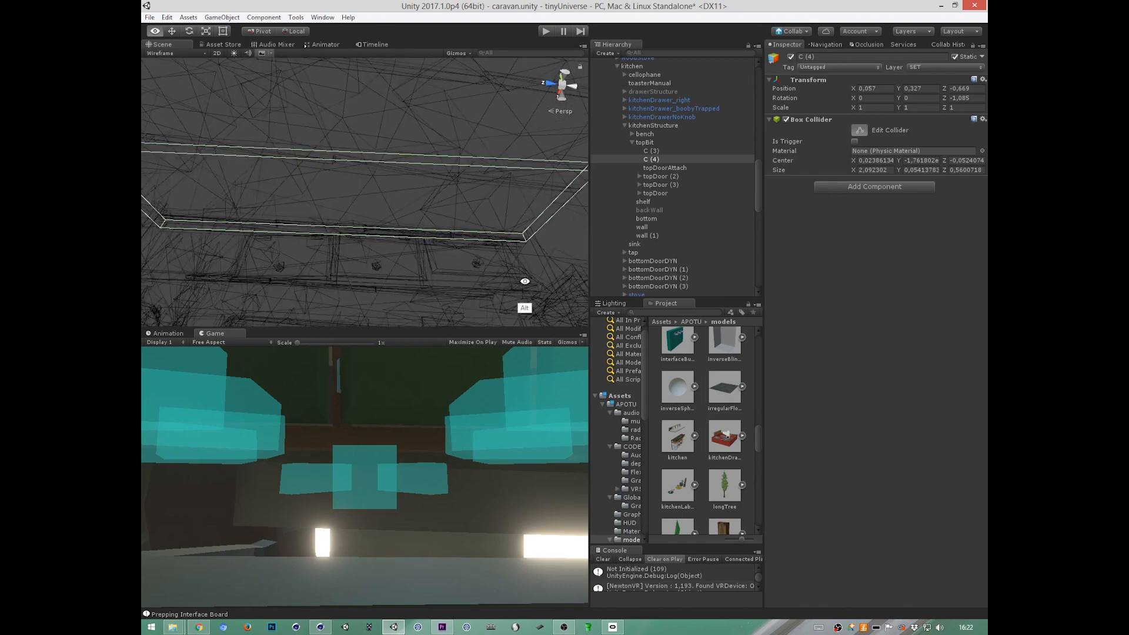
Return the scene display to Shaded Wireframe
left_click(176, 52)
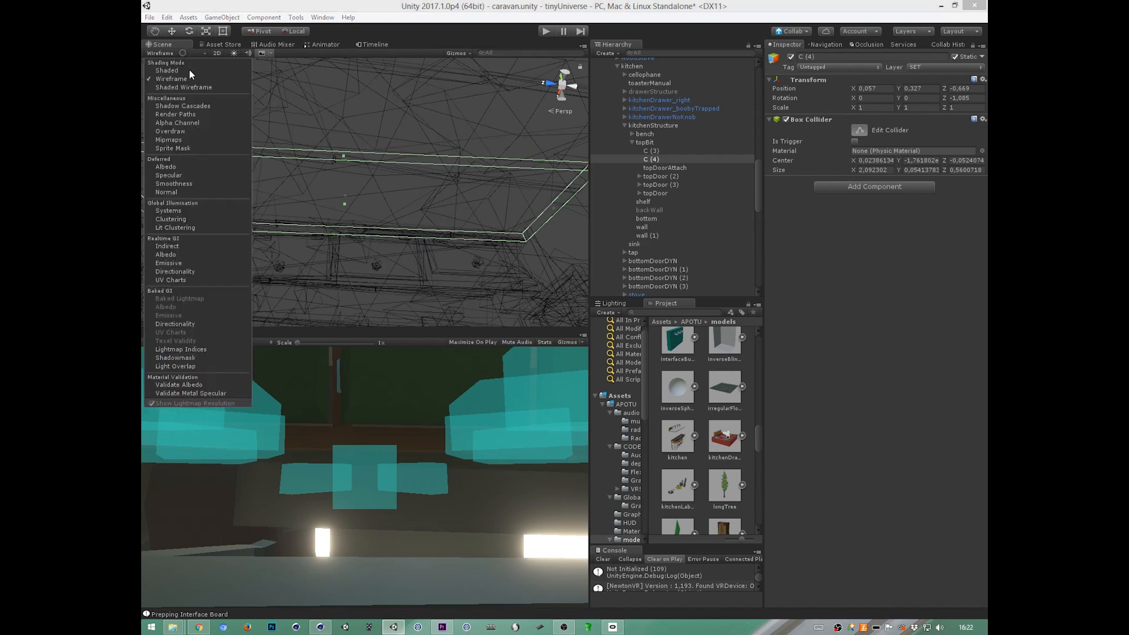
left_click(187, 87)
mouse_move(514, 232)
left_mouse_down("alt")
mouse_move(496, 250)
mouse_move(553, 255)
left_mouse_up("alt")
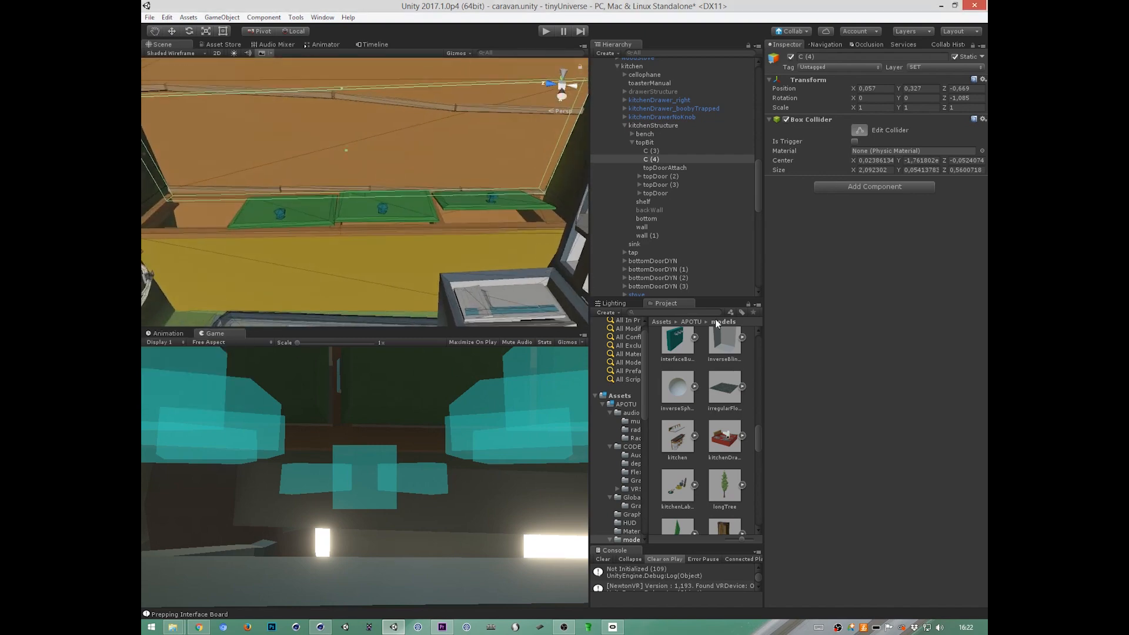
Examine the colliders C (3) and C (4) and how they sit around the upper cabinet doors
left_click(651, 151)
key("w")
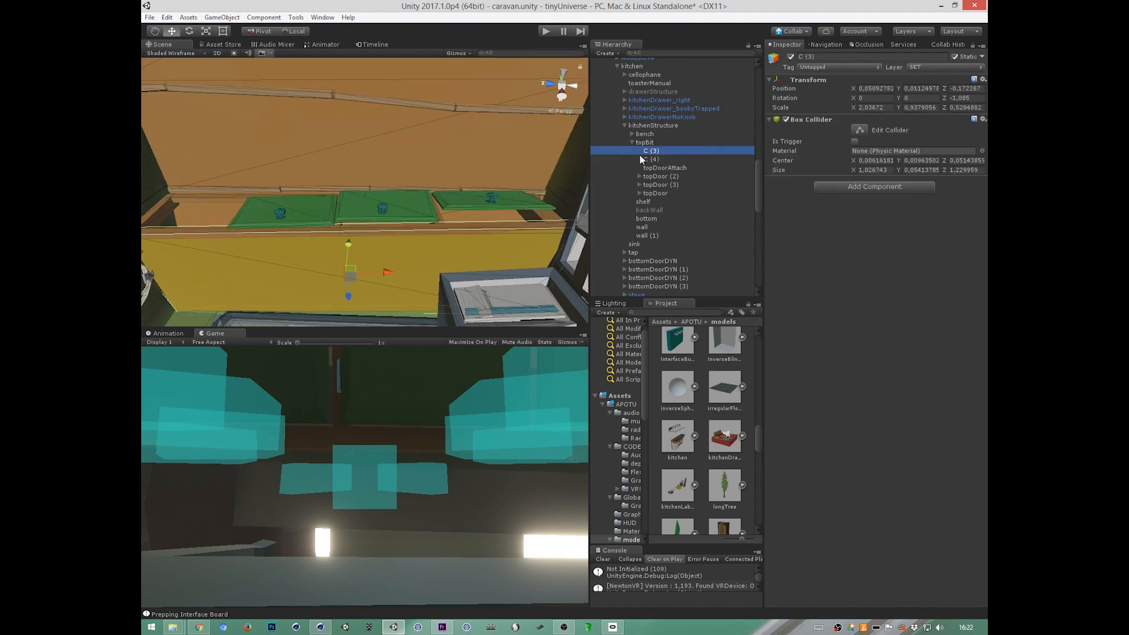
left_click_drag(501, 126, 397, 231, "alt")
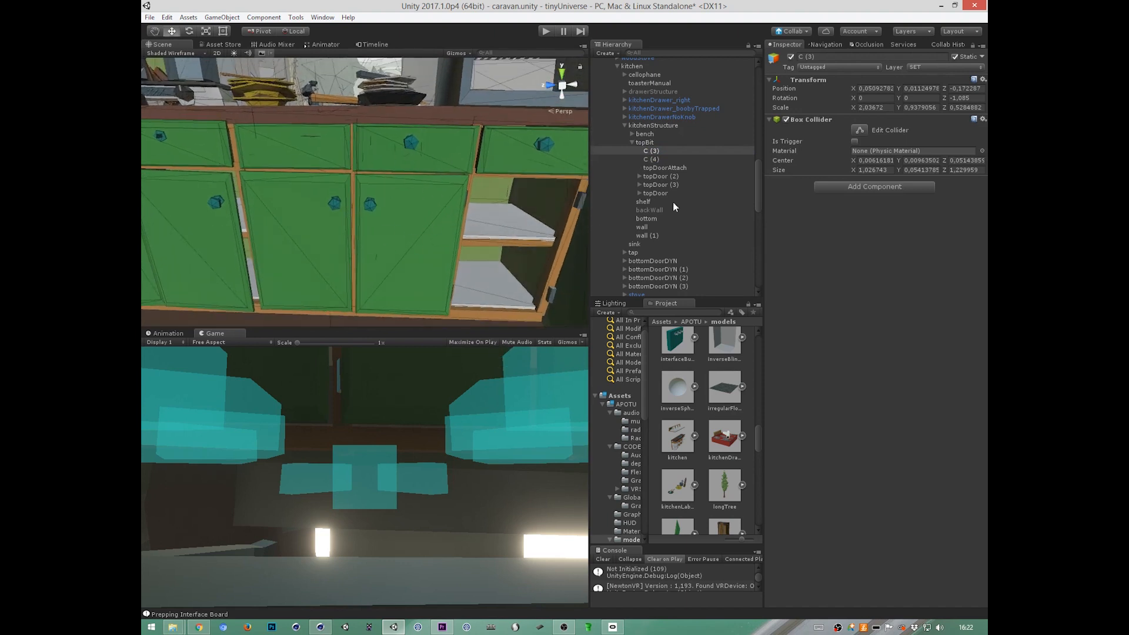
left_click(659, 157)
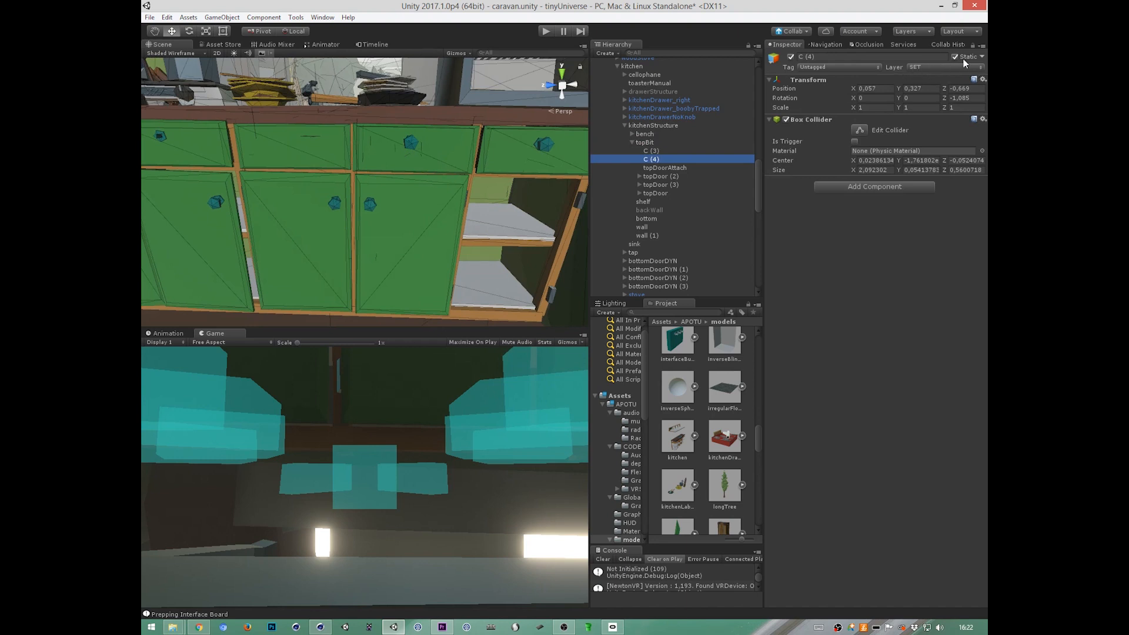
right_click_drag(513, 275, 521, 143)
middle_click_drag(520, 143, 498, 258, "alt")
right_click_drag(540, 259, 470, 230, "alt")
middle_click_drag(471, 230, 497, 220, "alt")
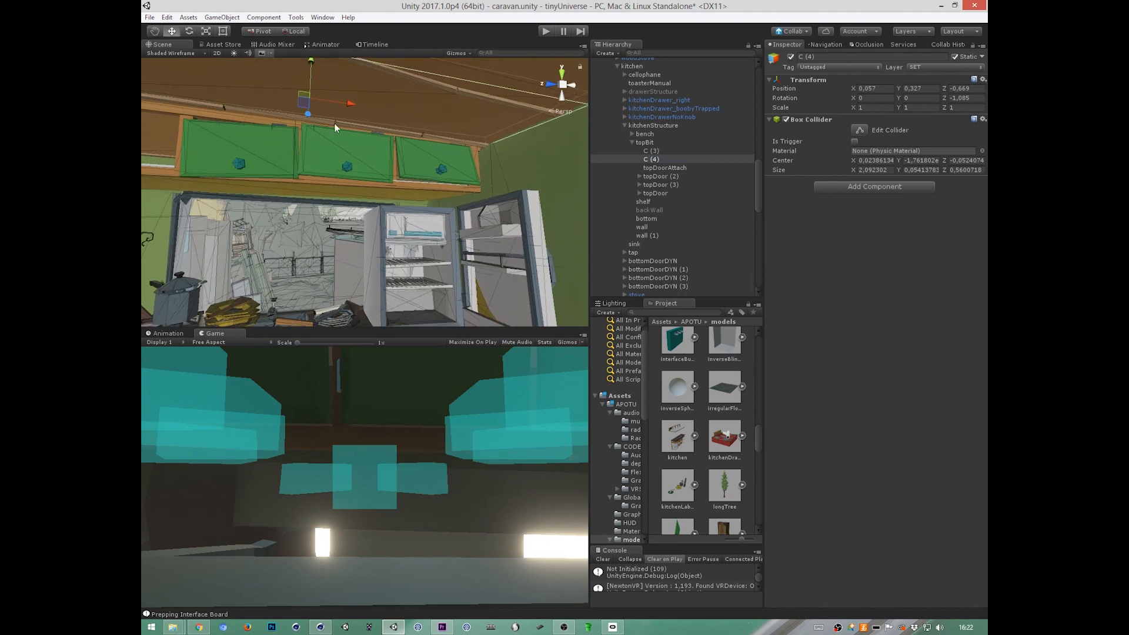
left_click_drag(522, 246, 470, 246, "alt")
middle_click_drag(479, 262, 519, 264, "alt")
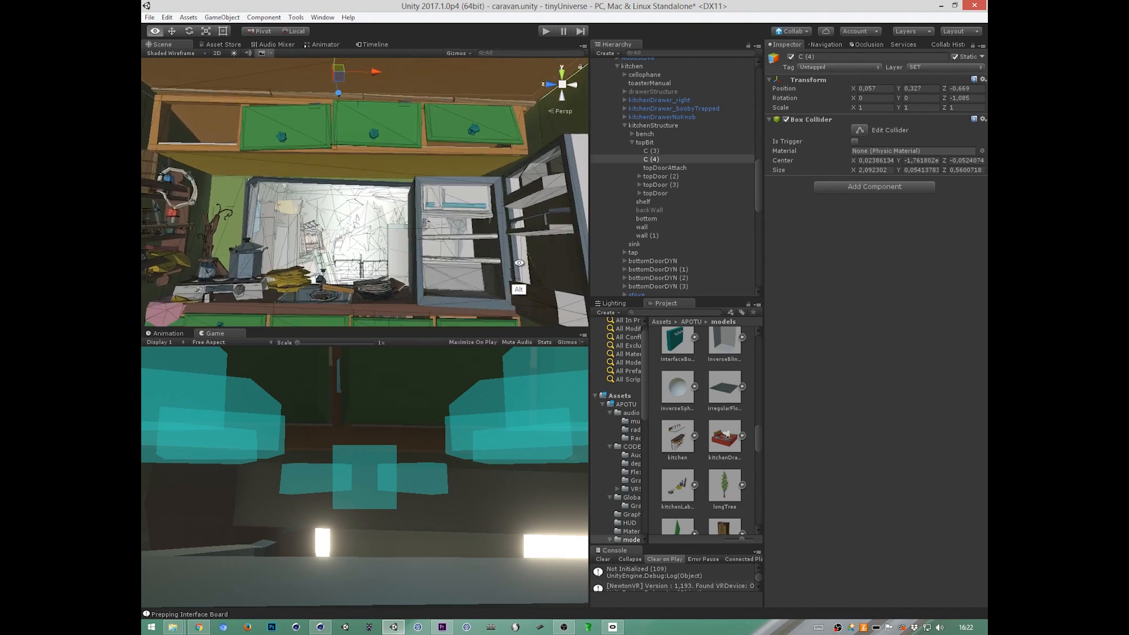
left_click_drag(485, 252, 504, 245, "alt")
middle_click_drag(450, 250, 465, 219, "alt")
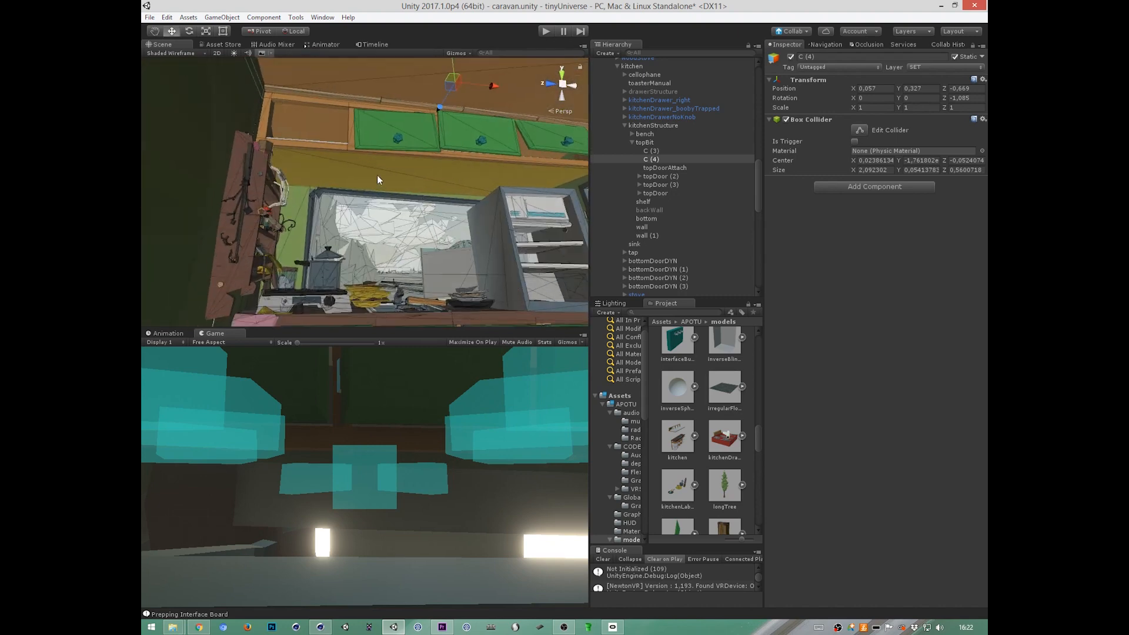
Set the layer of both cabinet colliders, C (3) and C (4), to Default
left_click(652, 151)
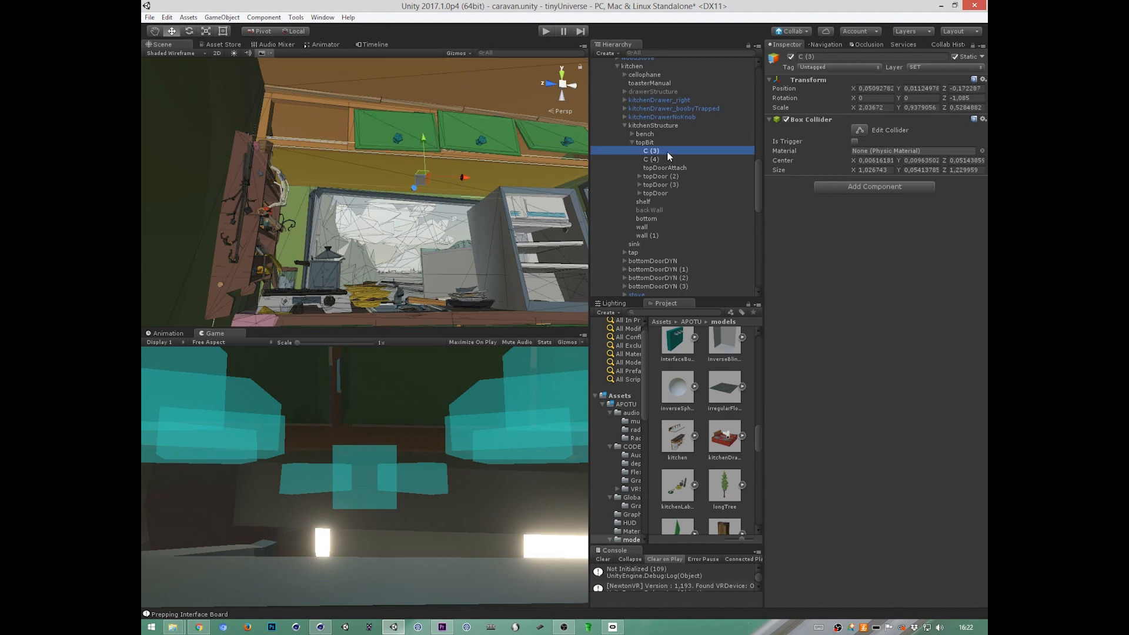
left_click_drag(387, 168, 532, 230, "alt")
left_click(653, 159, "shift")
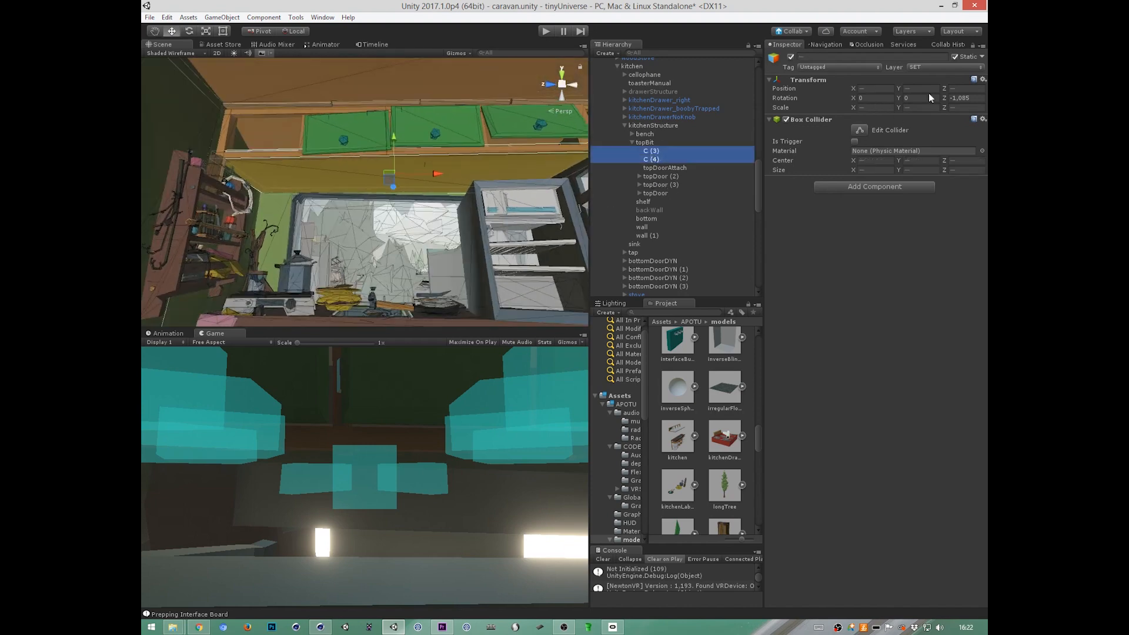
left_click(940, 67)
left_click(934, 78)
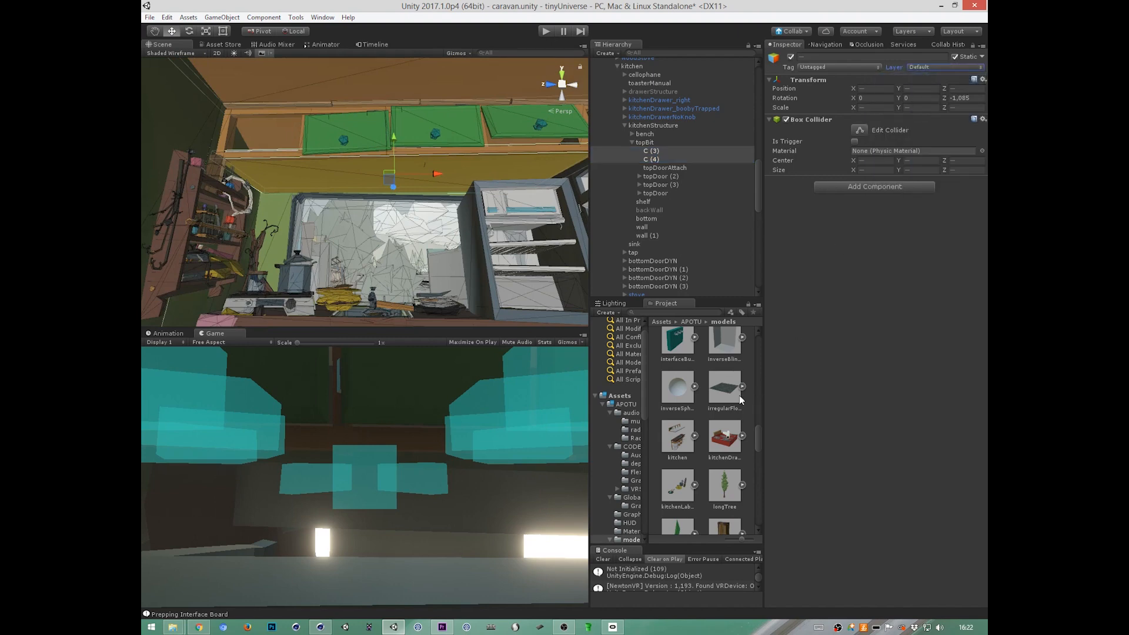
Check the layer settings of topDoorAttach, the three upper doors and the Sphere knob colliders beneath them
left_click(670, 169)
left_click(674, 177)
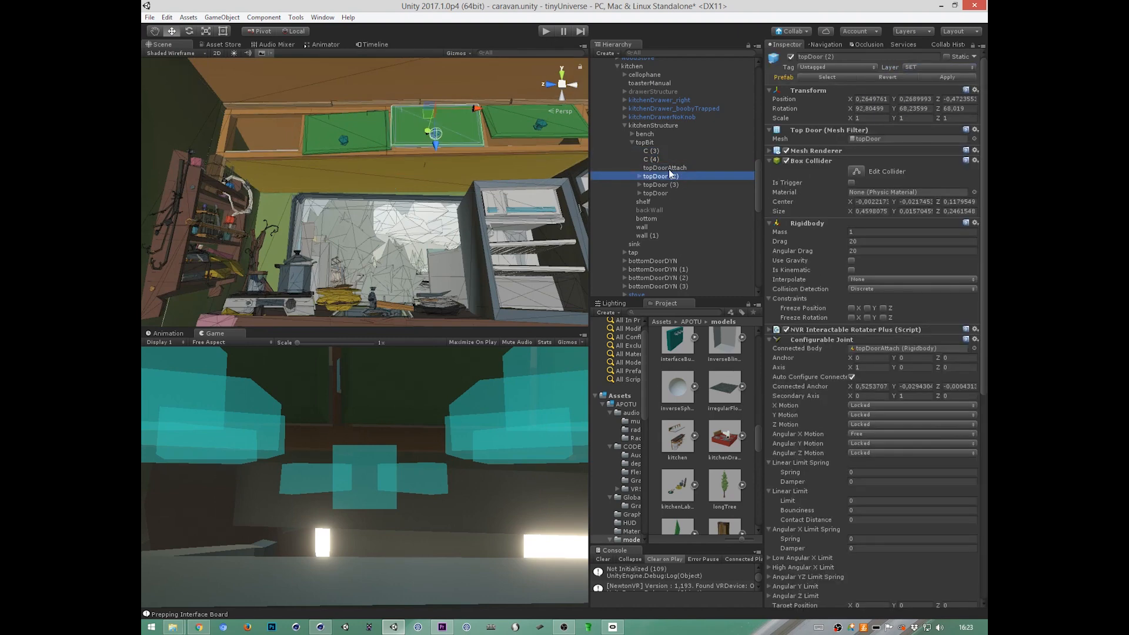
left_click(680, 168)
left_click(676, 176)
left_click(672, 184)
left_click(669, 192)
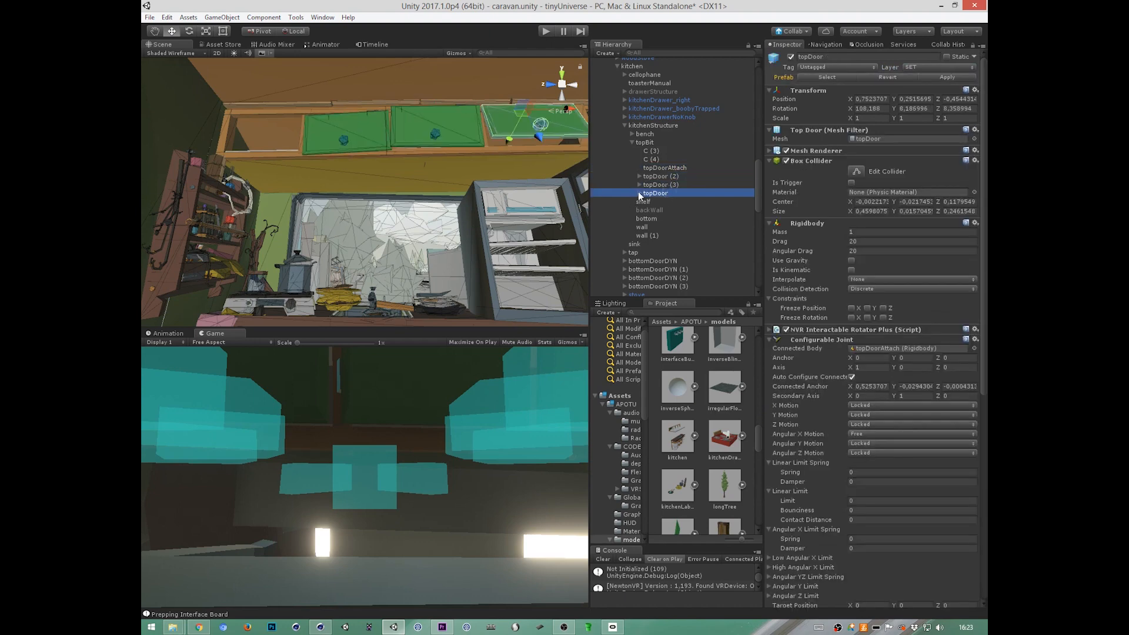
left_click(639, 193)
left_click(662, 202)
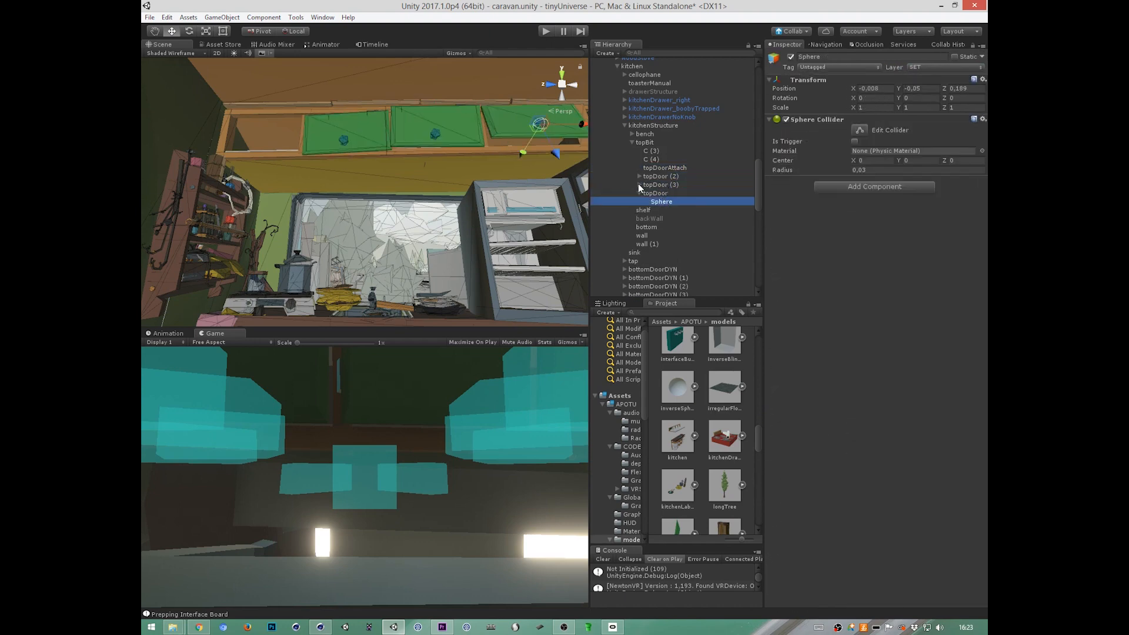
left_click(638, 184)
left_click(669, 193)
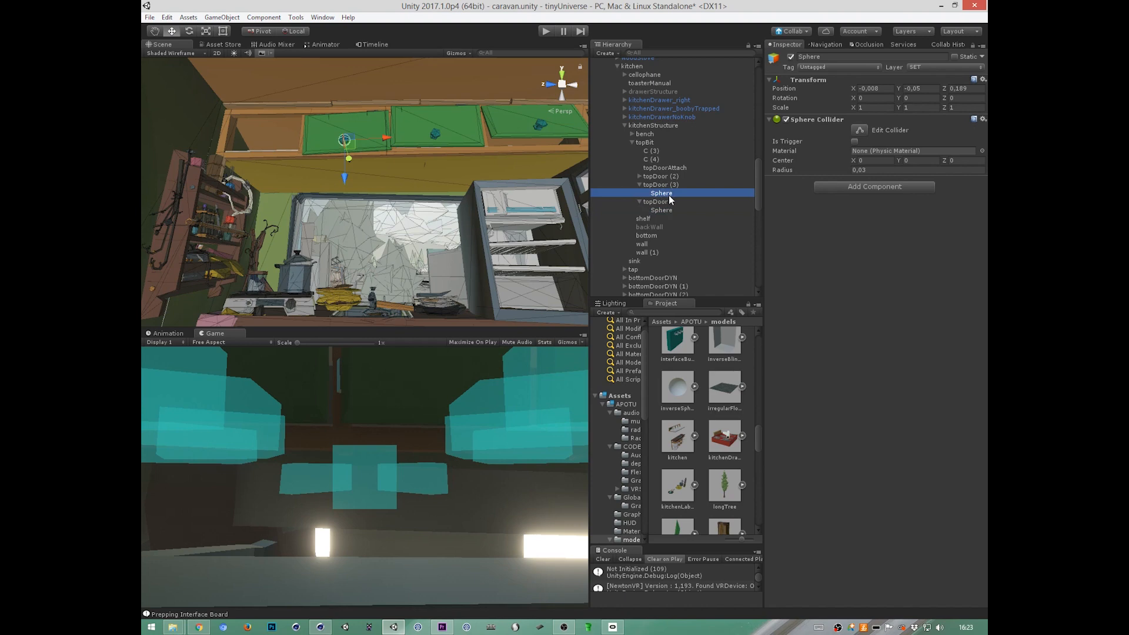
Set the layer of the topBit object to Default
left_click(645, 143)
left_click(944, 67)
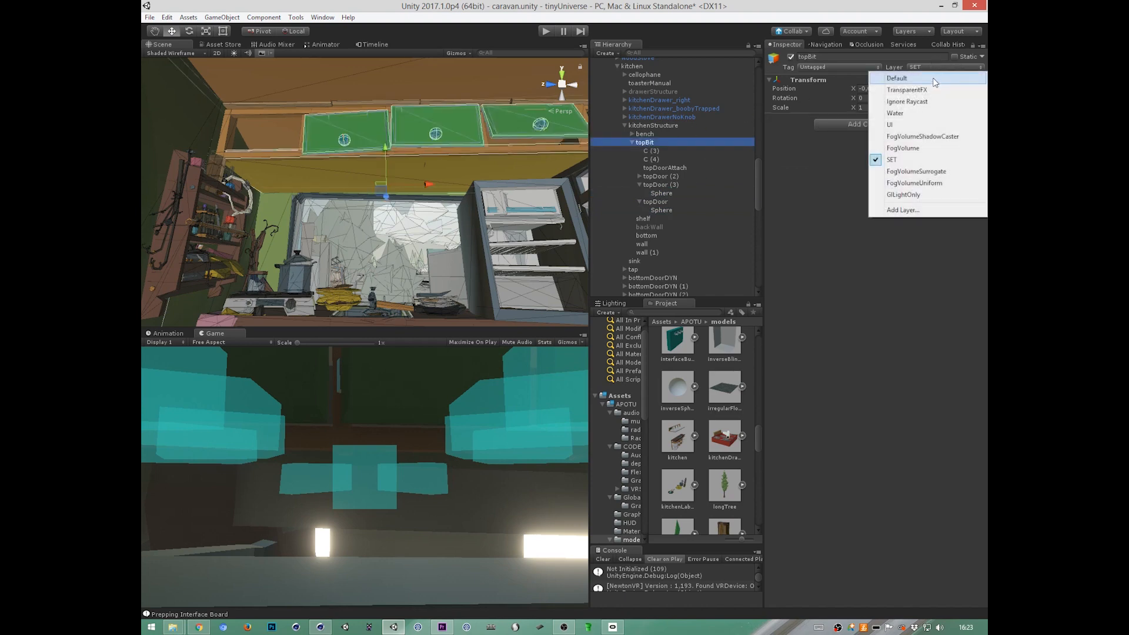
left_click(938, 79)
left_click(517, 339)
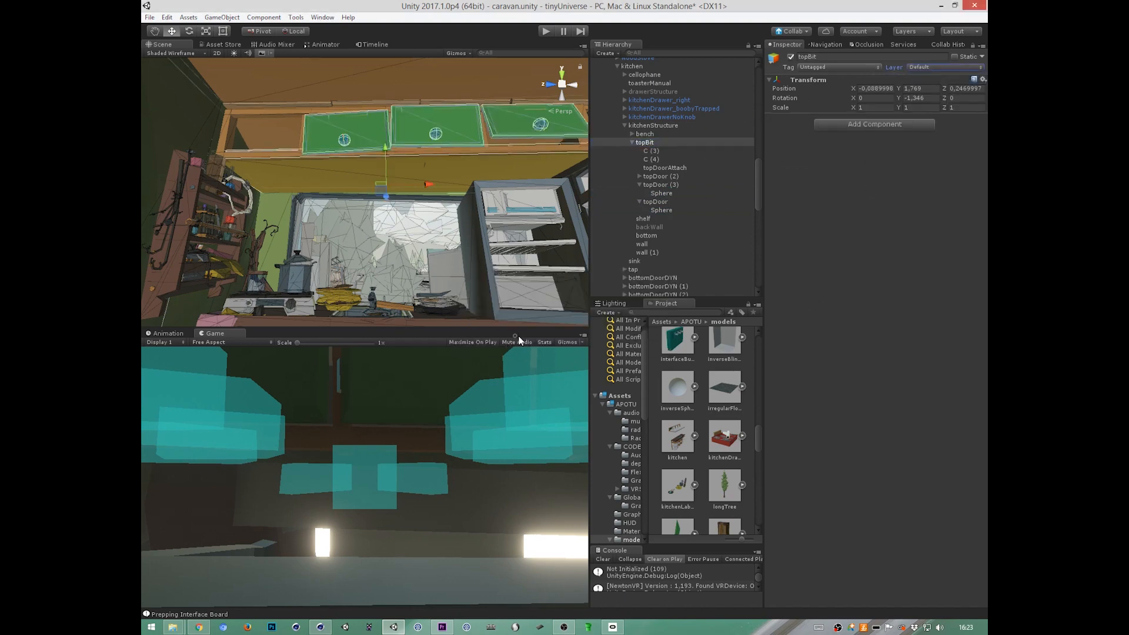
Examine the bench object and its child colliders around the lower cabinets, along with the parent kitchenStructure object
left_click(646, 134)
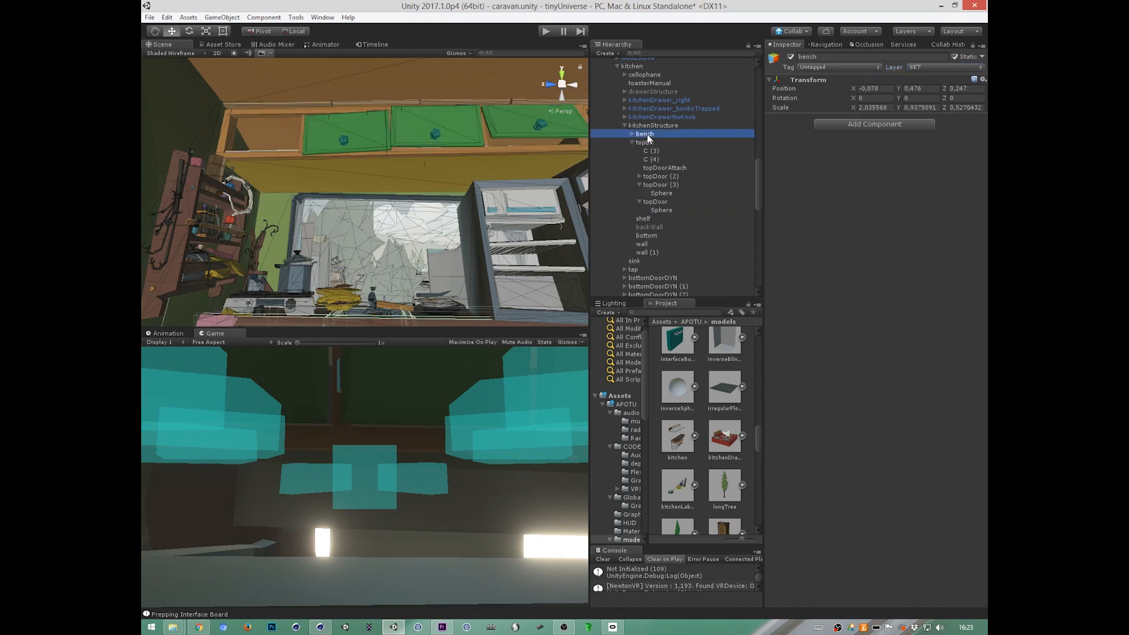
left_click(632, 134)
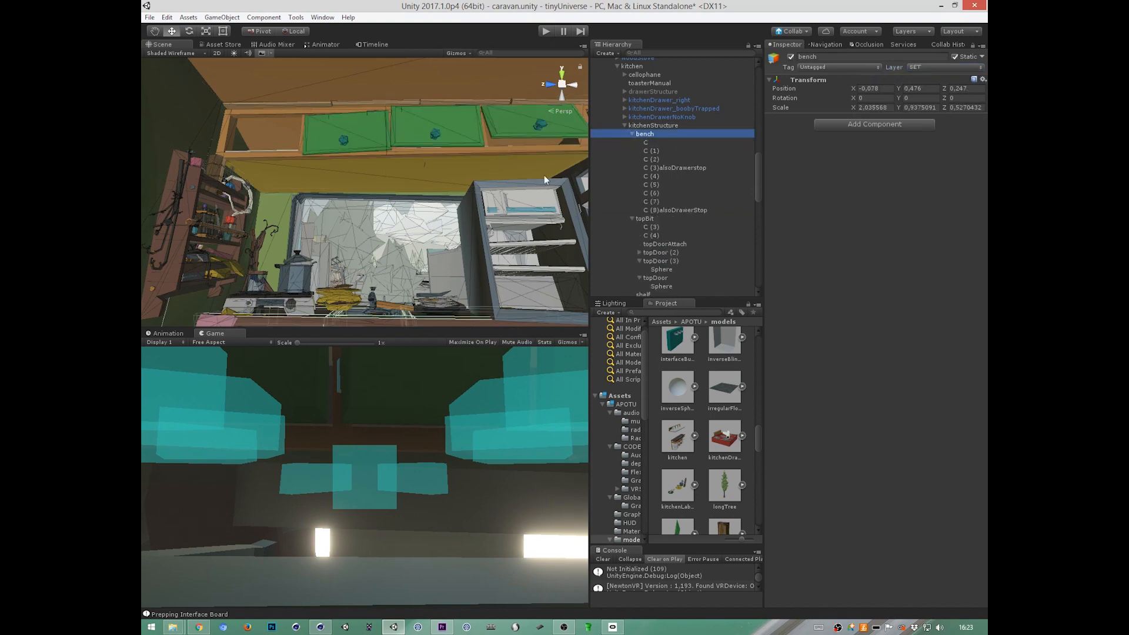
key("f")
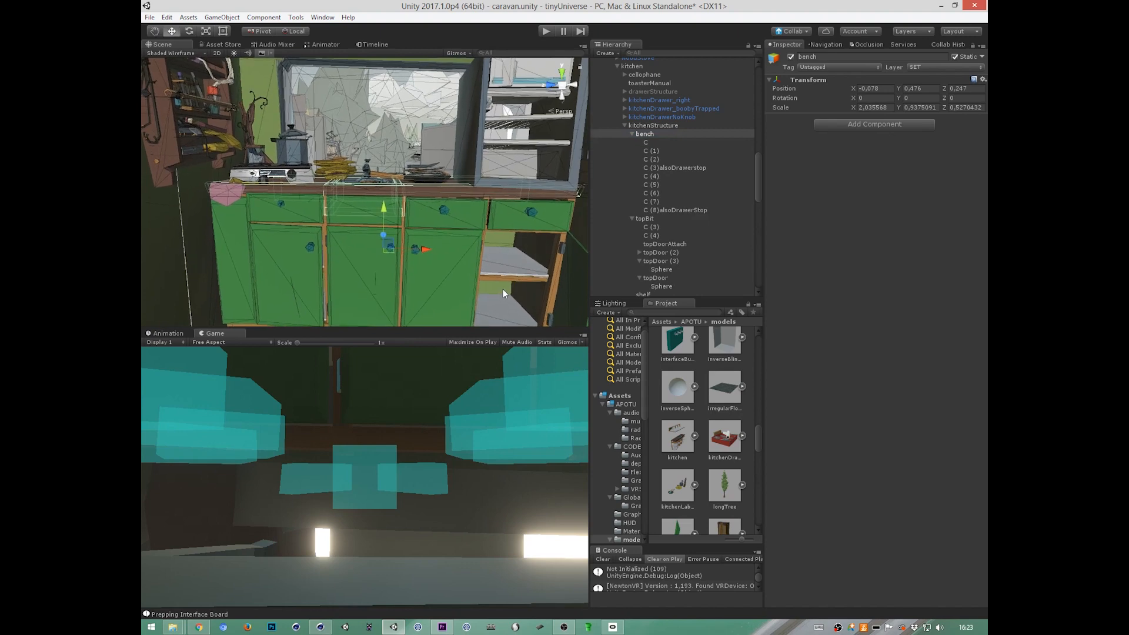
middle_click_drag(519, 298, 518, 269)
left_click_drag(487, 267, 500, 322, "alt")
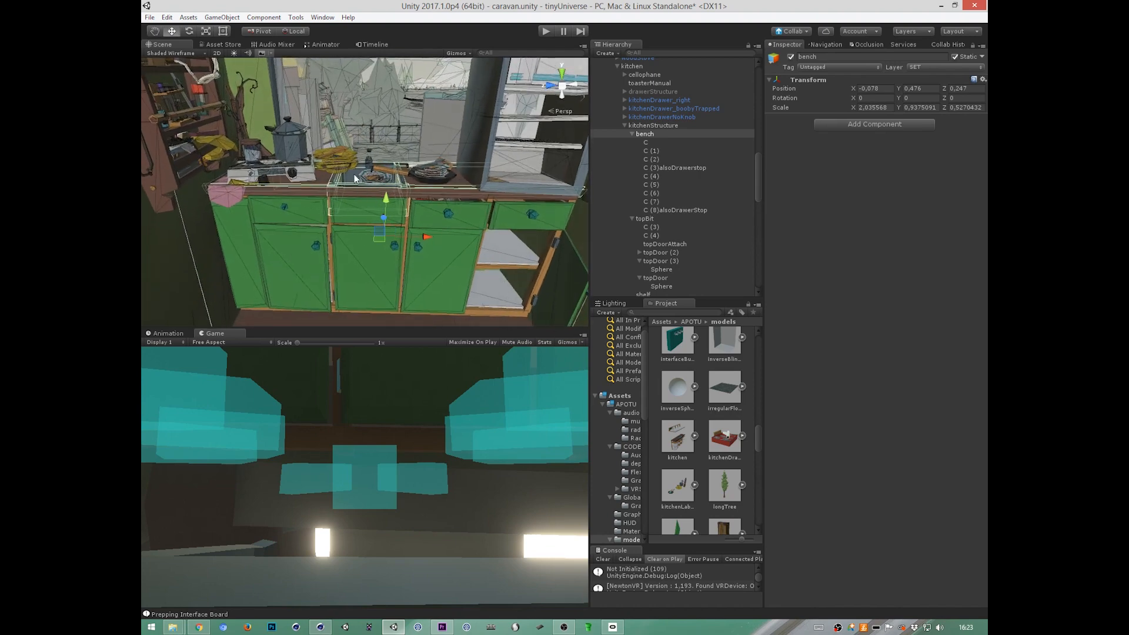
left_click_drag(570, 259, 500, 252, "alt")
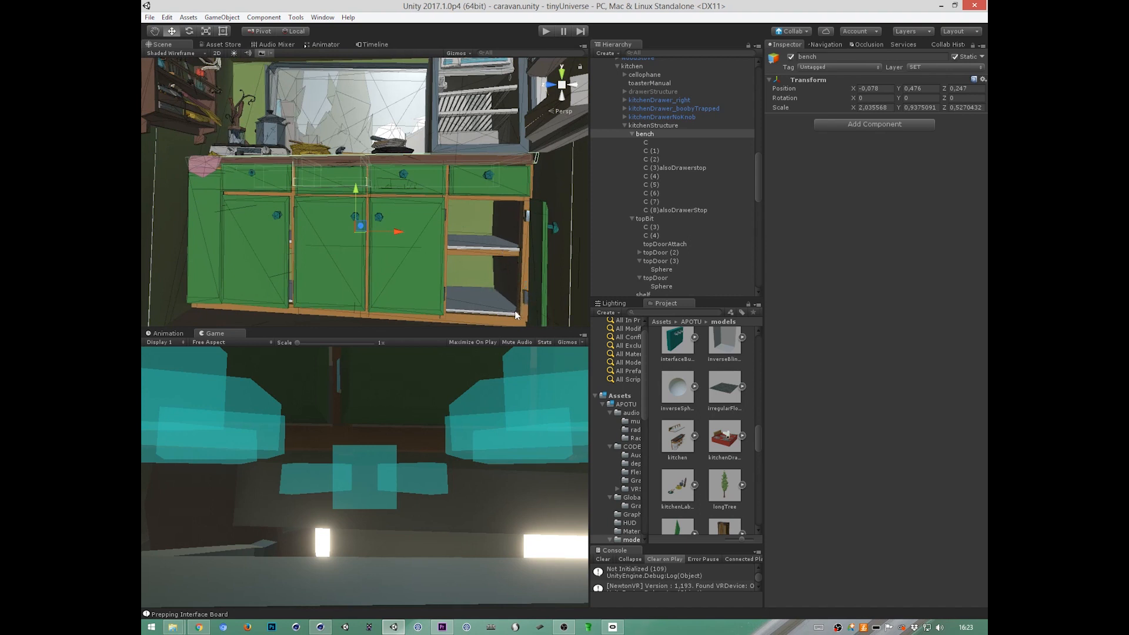
left_click(668, 126)
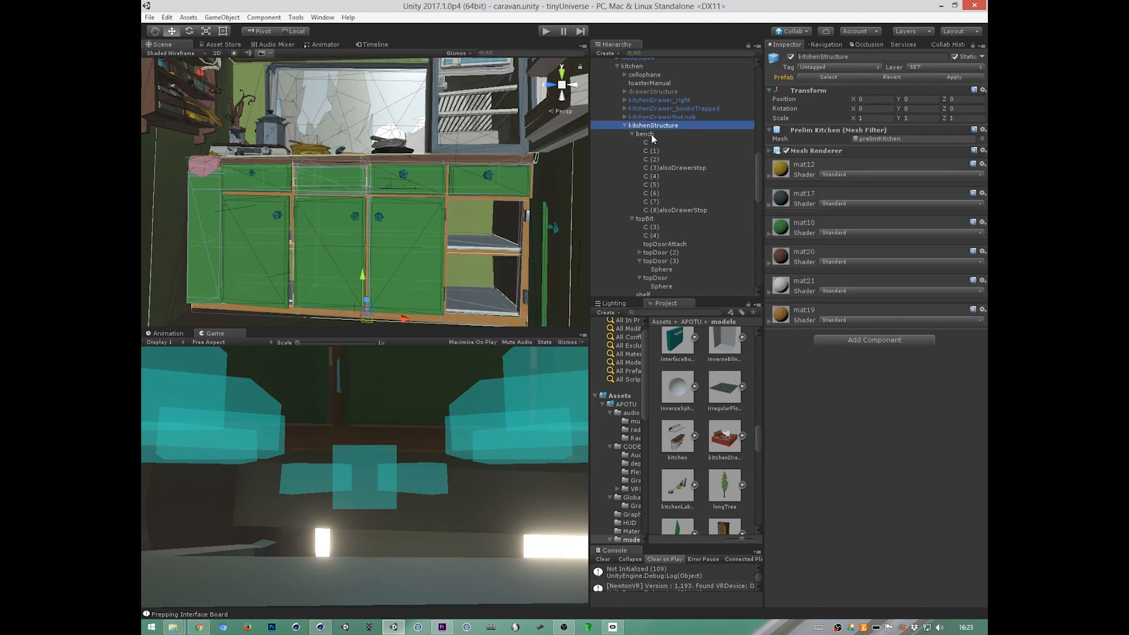
left_click(631, 134)
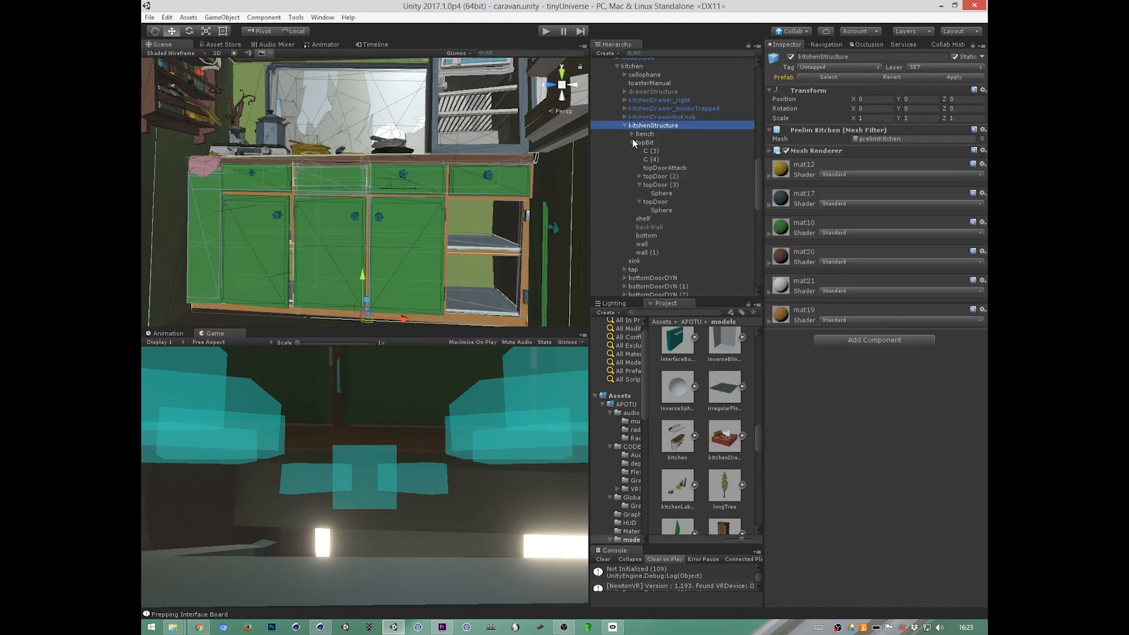
left_click(632, 142)
Remove the Mesh Renderer and Mesh Filter from the shelf object under kitchenStructure and rename it C
left_click(642, 151)
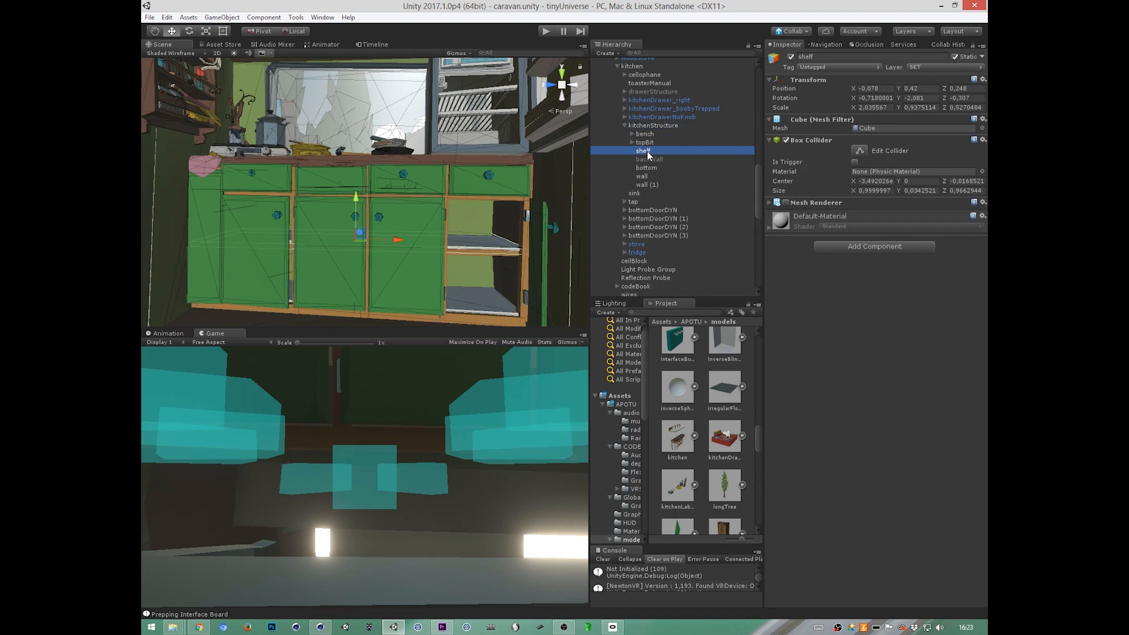
left_click(982, 203)
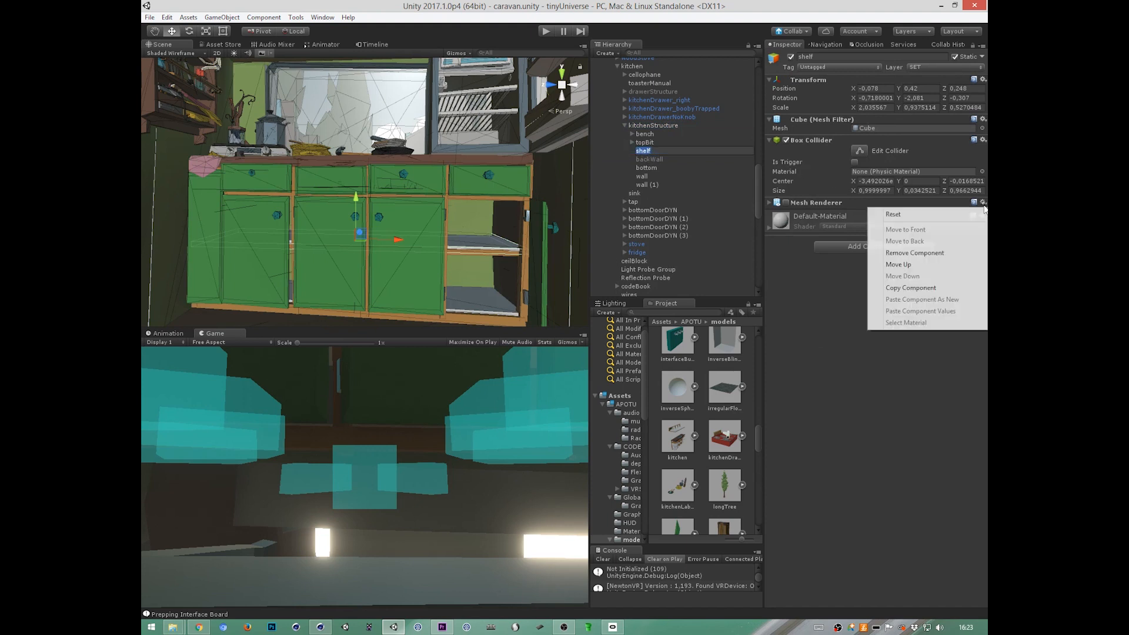
left_click(952, 254)
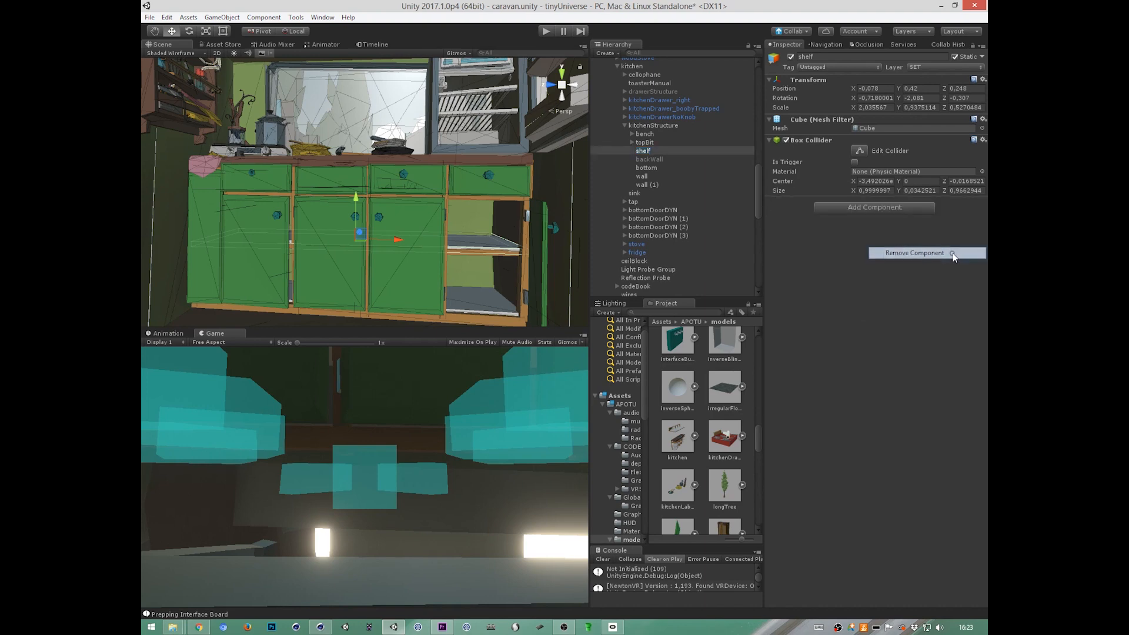
left_click(983, 122)
left_click(950, 174)
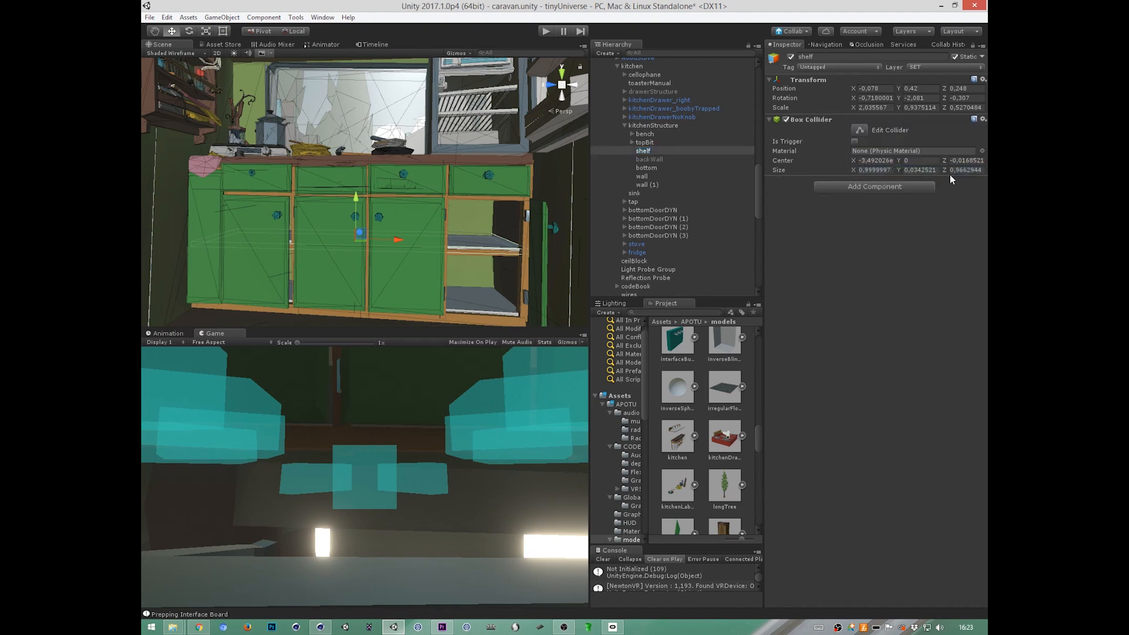
left_click(643, 150)
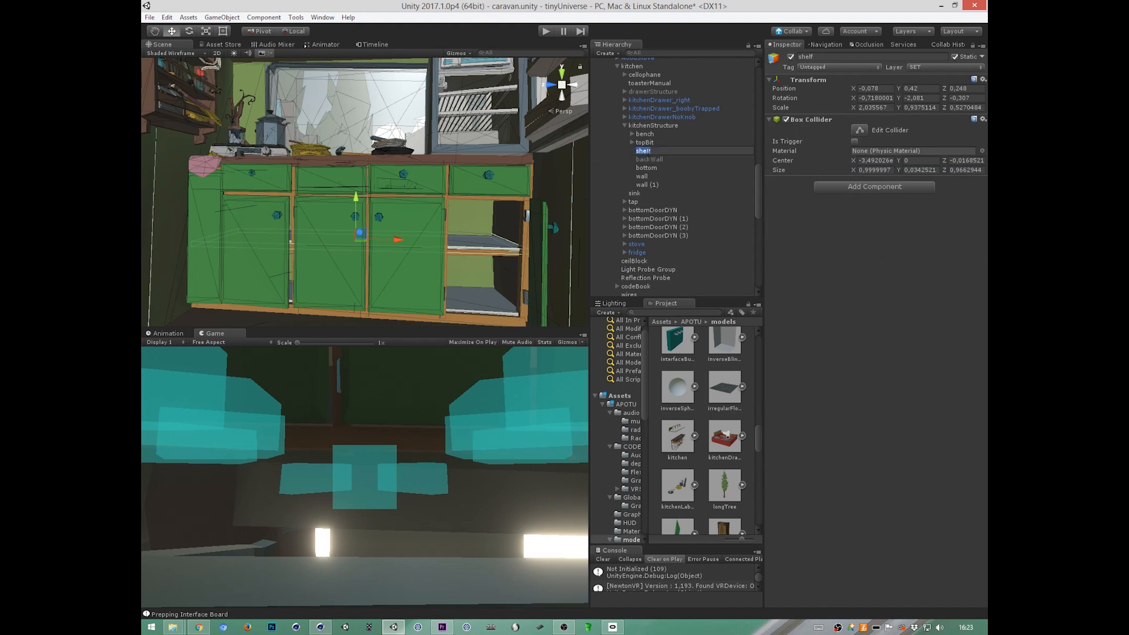
type("C")
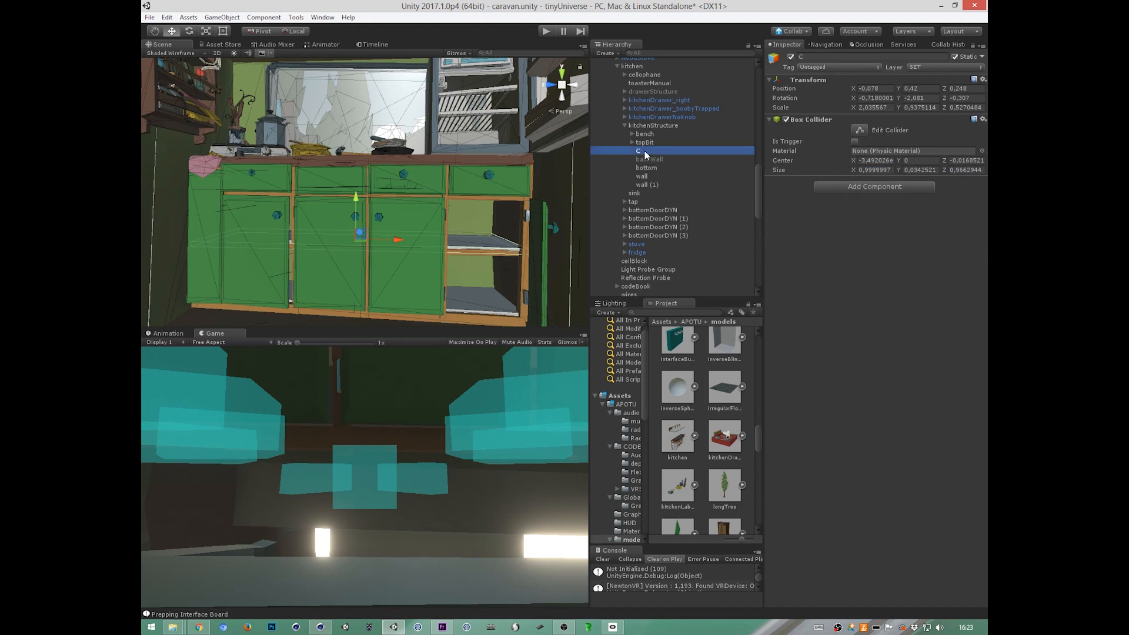
Remove the Mesh Renderer and Mesh Filter from the backWall object, keeping its Box Collider
left_click(662, 159)
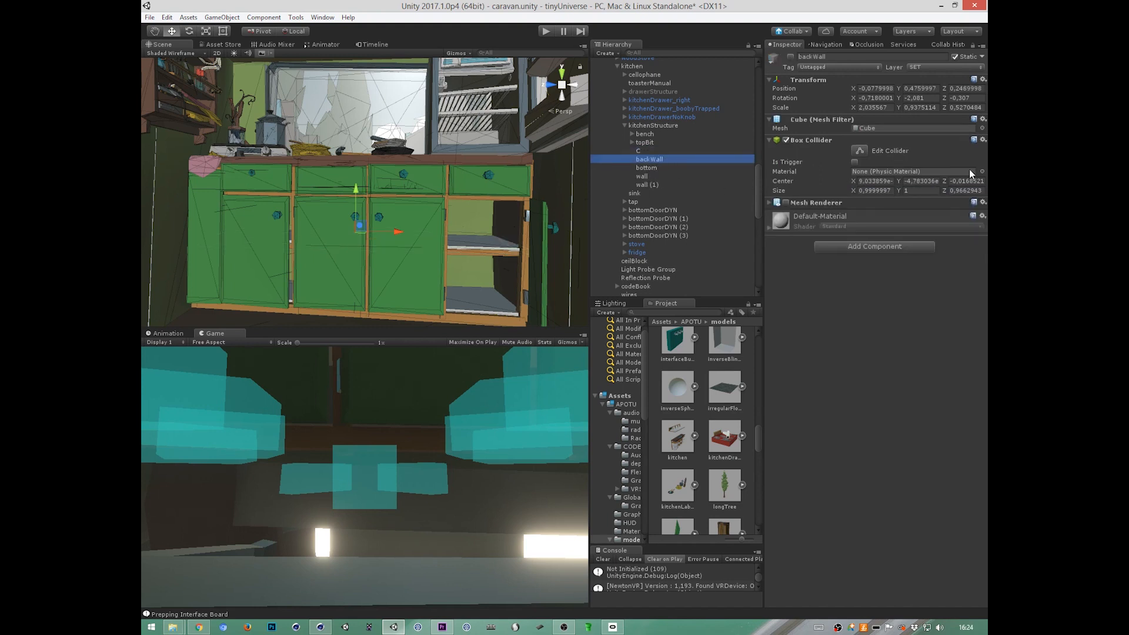
left_click(982, 202)
left_click(941, 253)
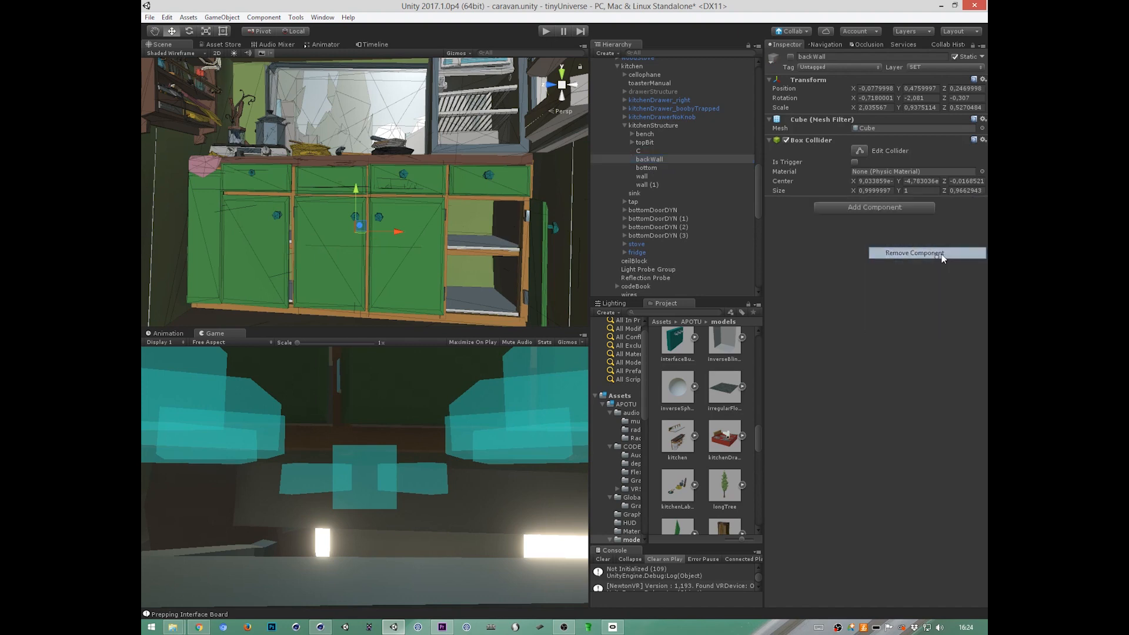
left_click(982, 118)
left_click(940, 170)
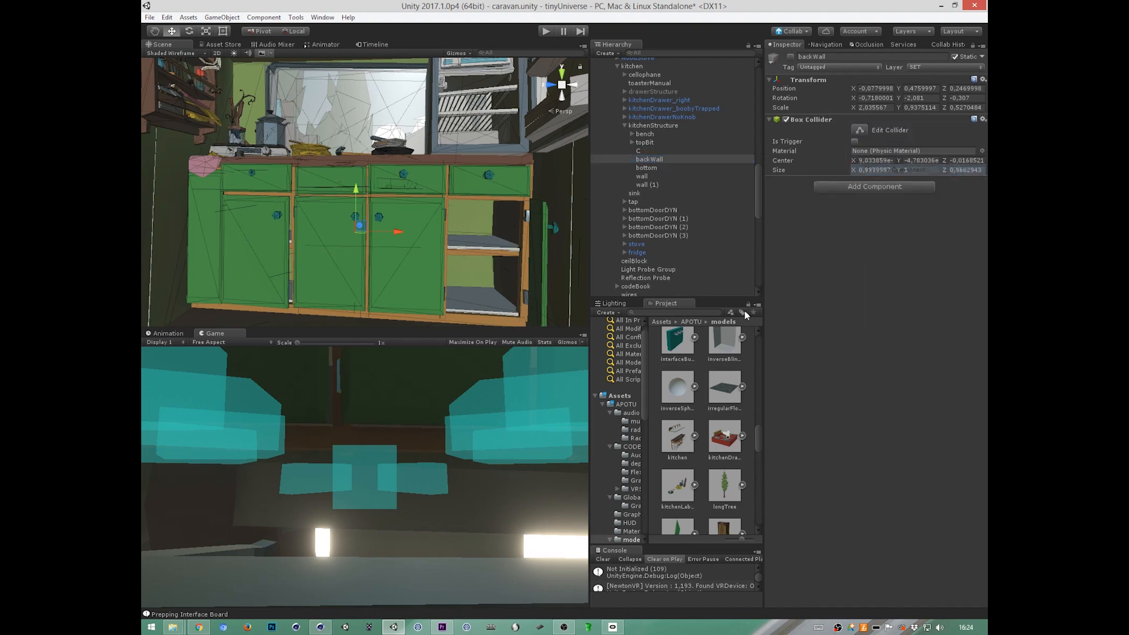
Remove the Mesh Renderer and Mesh Filter from bottom, wall and wall (1) together, keeping their Box Colliders
left_click(649, 169)
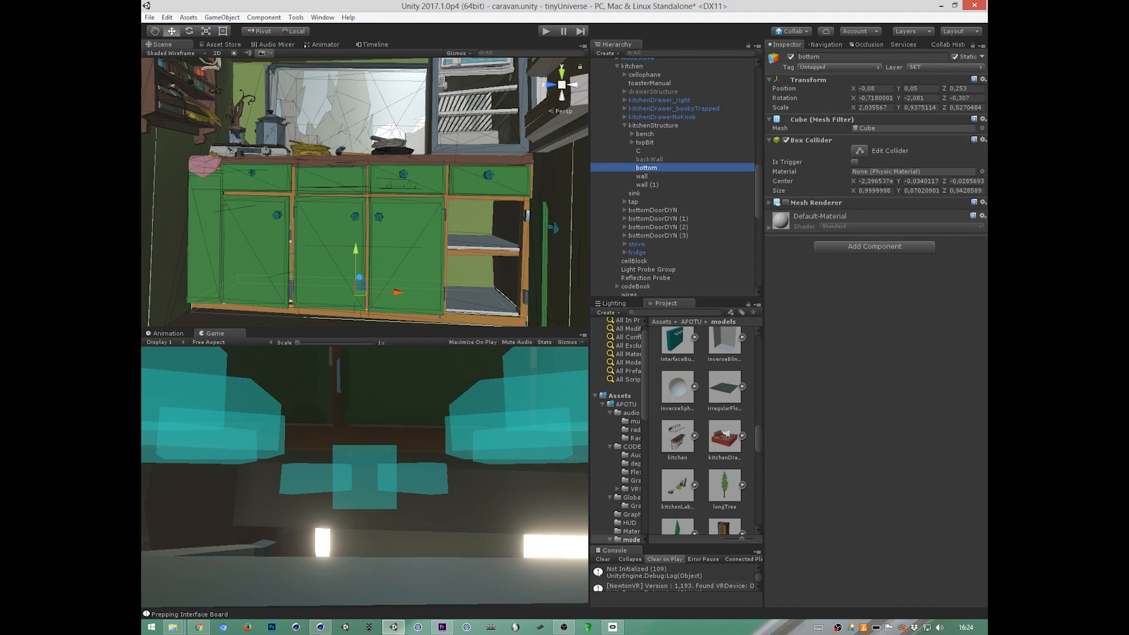
left_click(644, 177)
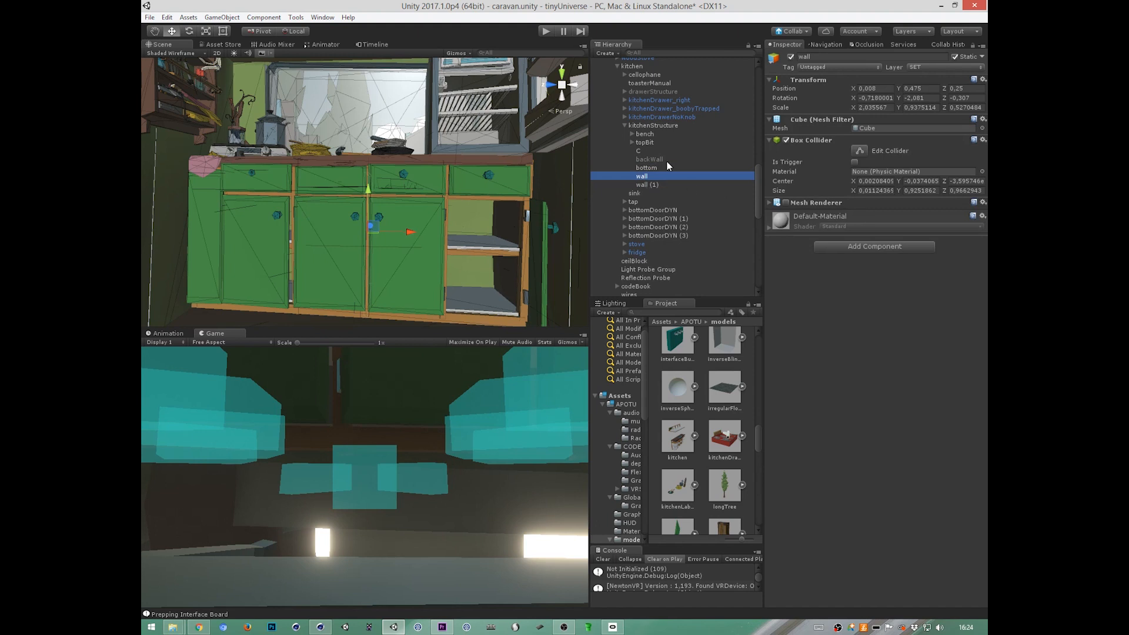
left_click(652, 168)
left_click_drag(649, 184, 768, 217, "shift")
left_click(648, 185, "shift")
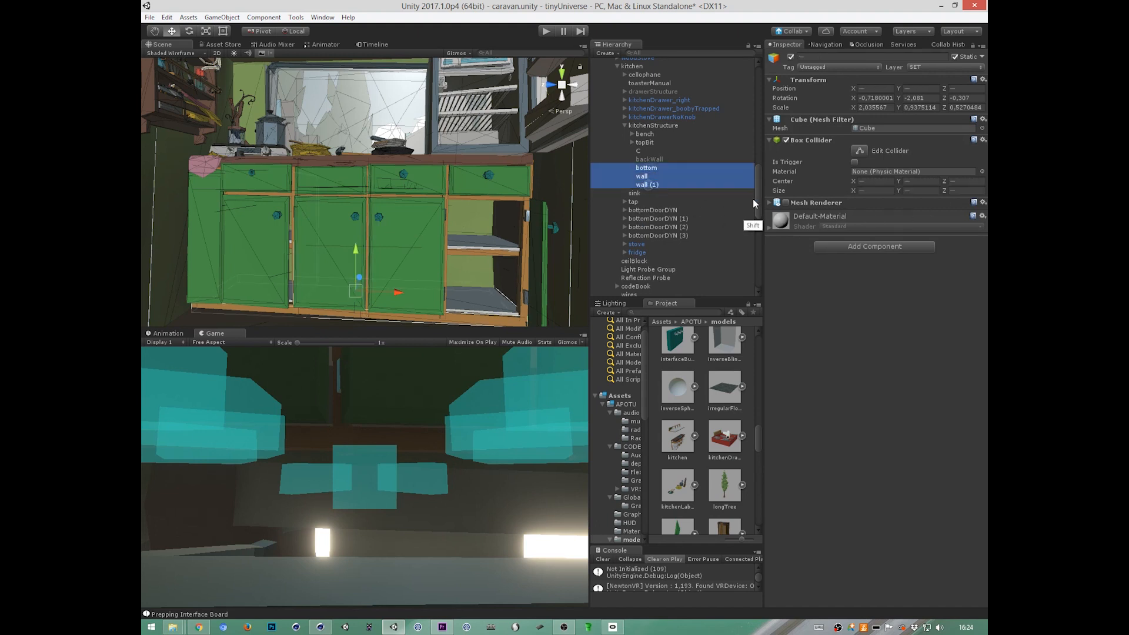
left_click(983, 203)
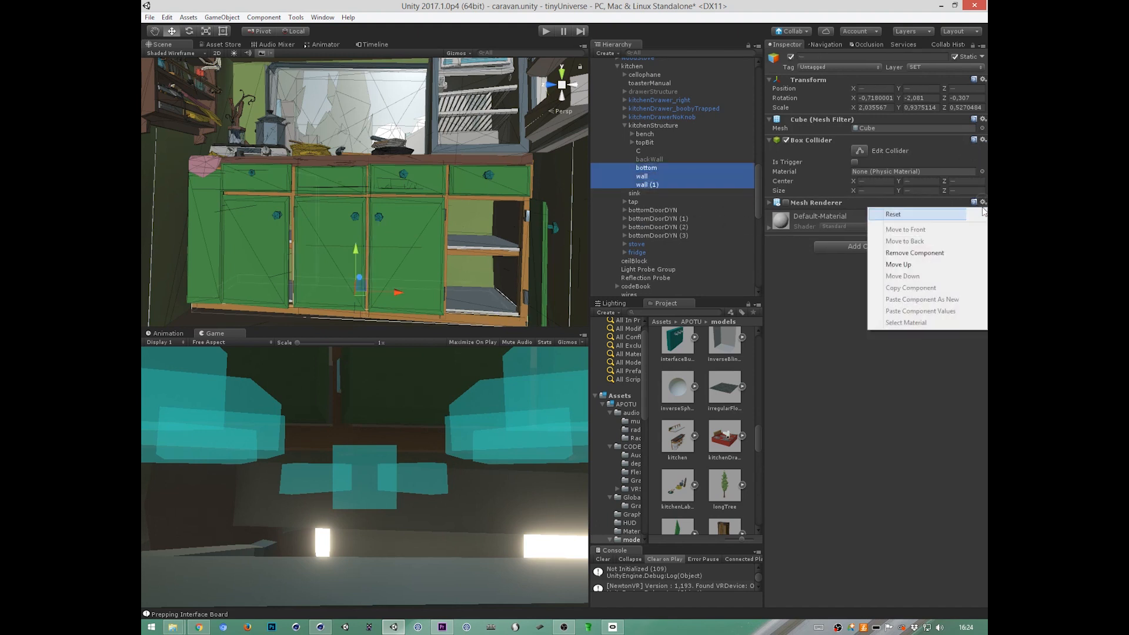
left_click(914, 253)
left_click(982, 120)
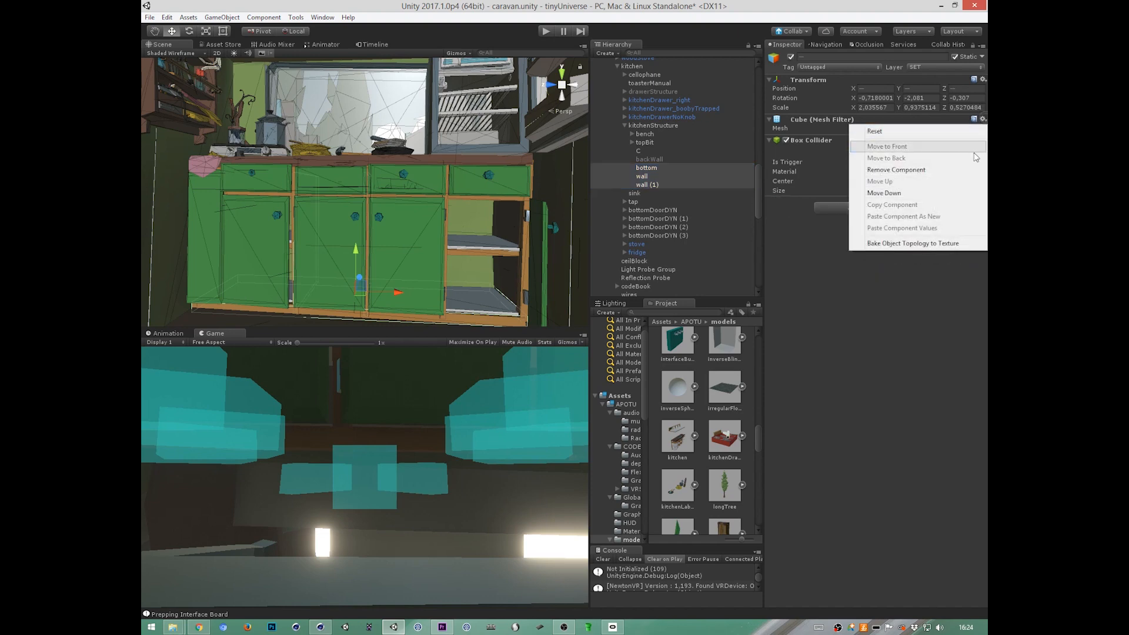
left_click(967, 170)
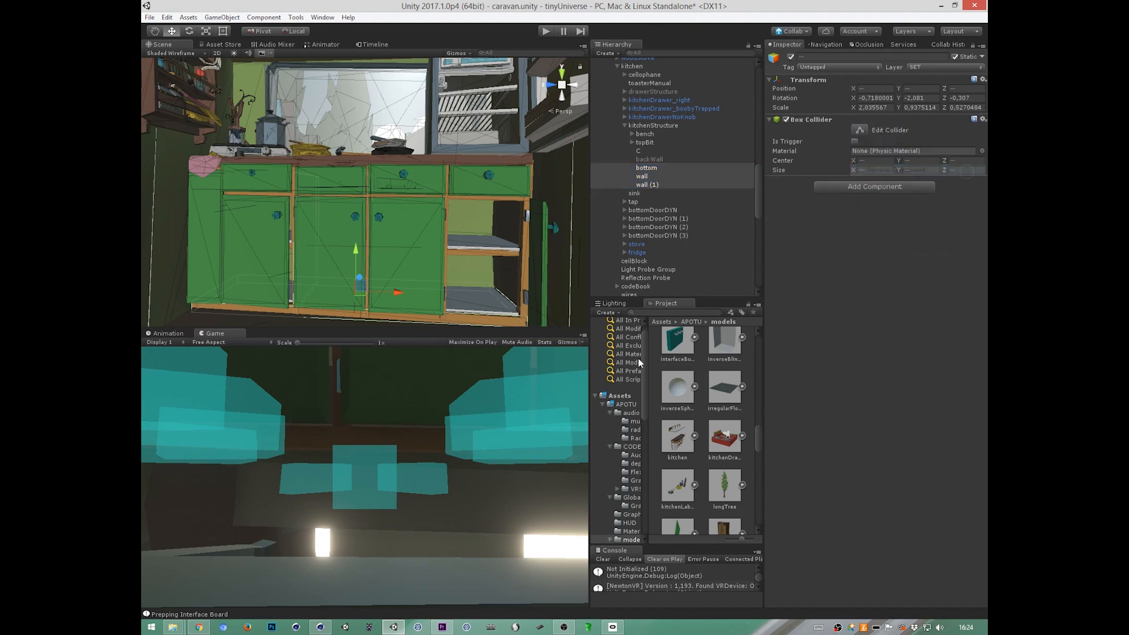
Set the layer of C, backWall, bottom, wall and wall (1) under kitchenStructure to Default and save the scene
left_click(651, 167)
left_click(647, 176)
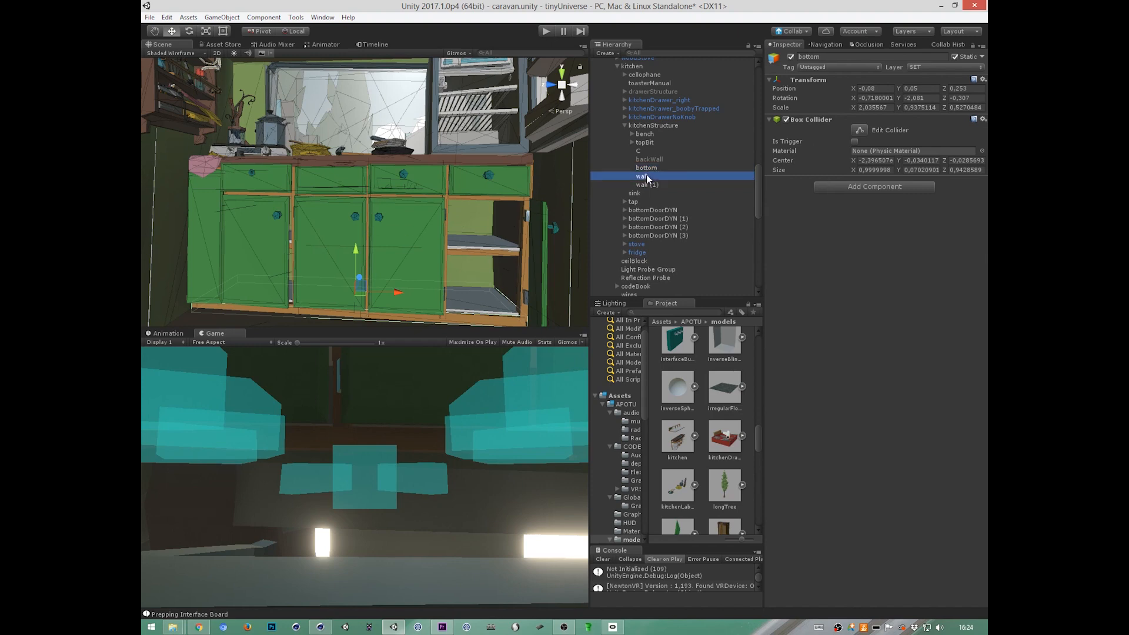
mouse_move(538, 275)
right_mouse_down()
mouse_move(394, 273)
mouse_move(537, 277)
mouse_move(520, 285)
right_mouse_up()
left_click(640, 151)
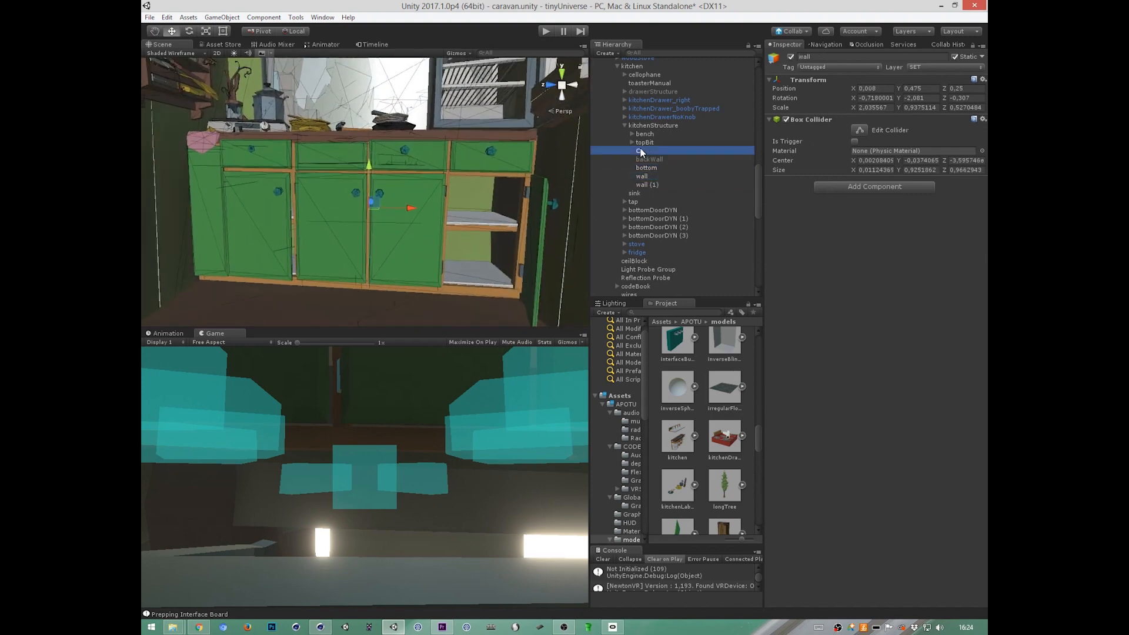
left_click(646, 185, "shift")
left_click(946, 67)
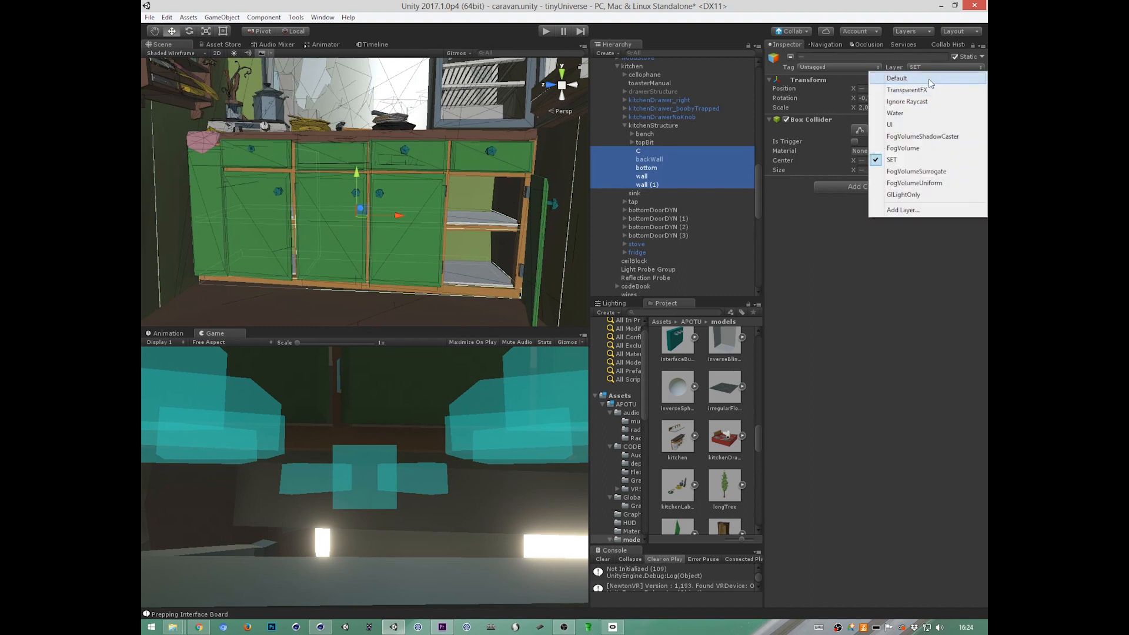
left_click(897, 79)
left_click(653, 126)
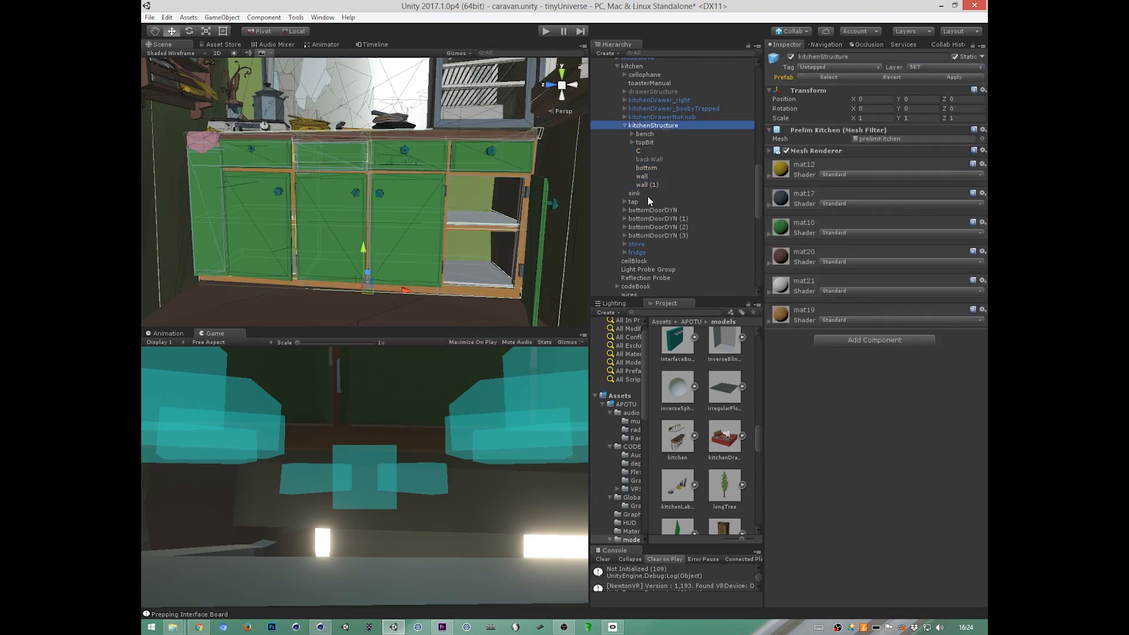
key("ctrl+s")
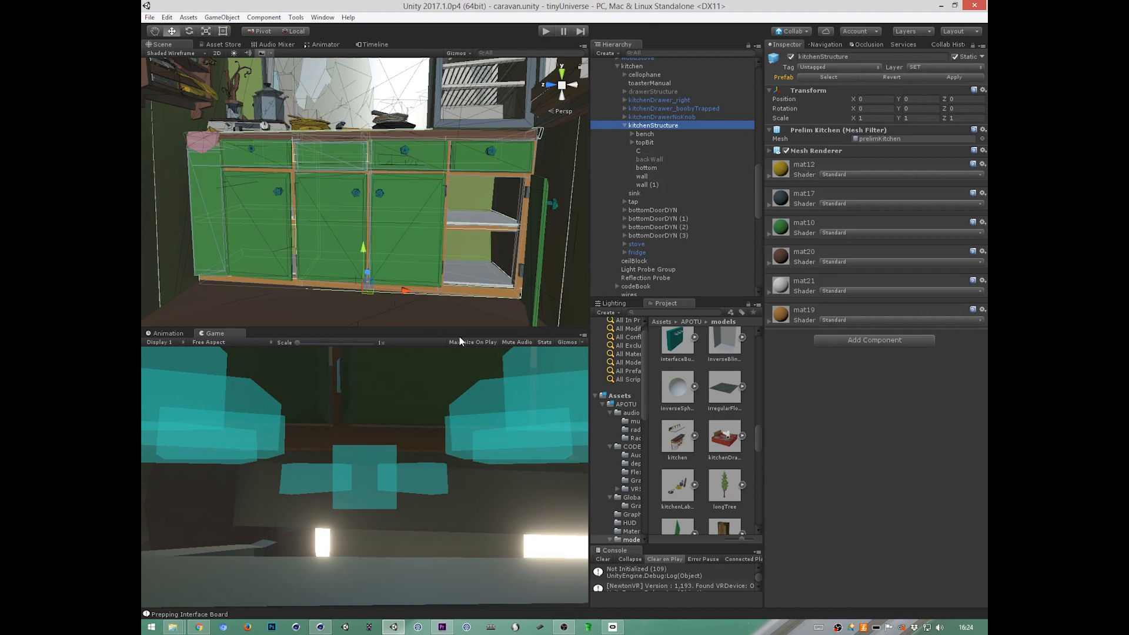
Check the layer and static flags of colliders C (3) and C (4) around the upper cabinet
left_click_drag(502, 236, 519, 292, "alt")
middle_click_drag(519, 292, 531, 254, "alt")
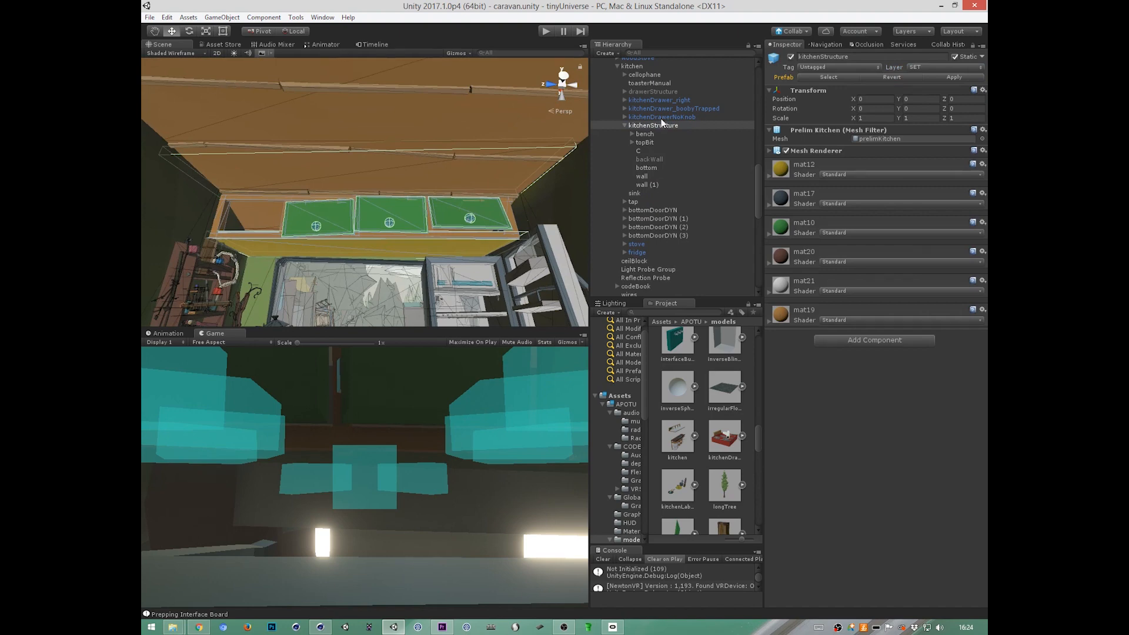
left_click(640, 151)
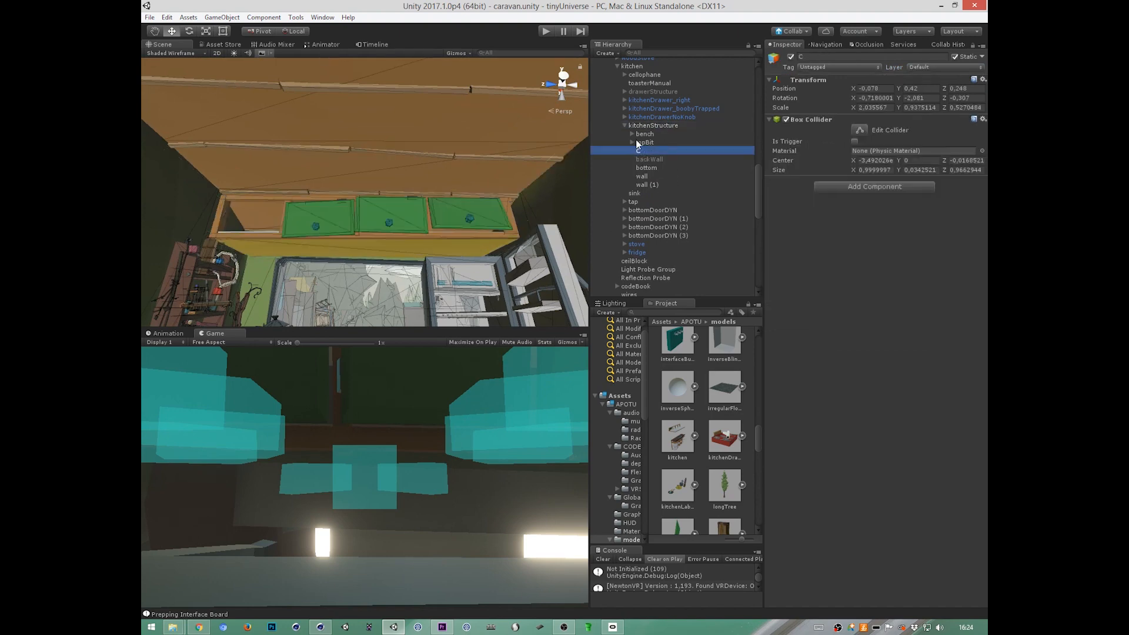
left_click(632, 142)
left_click(653, 150)
left_click(652, 160, "shift")
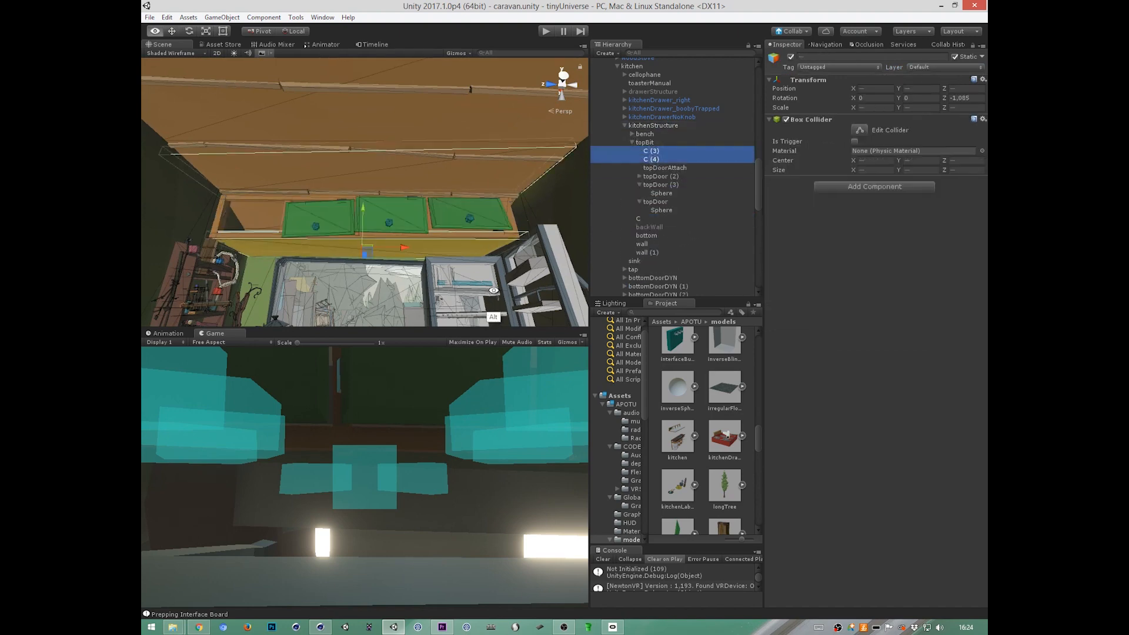
left_click_drag(497, 291, 573, 267, "alt")
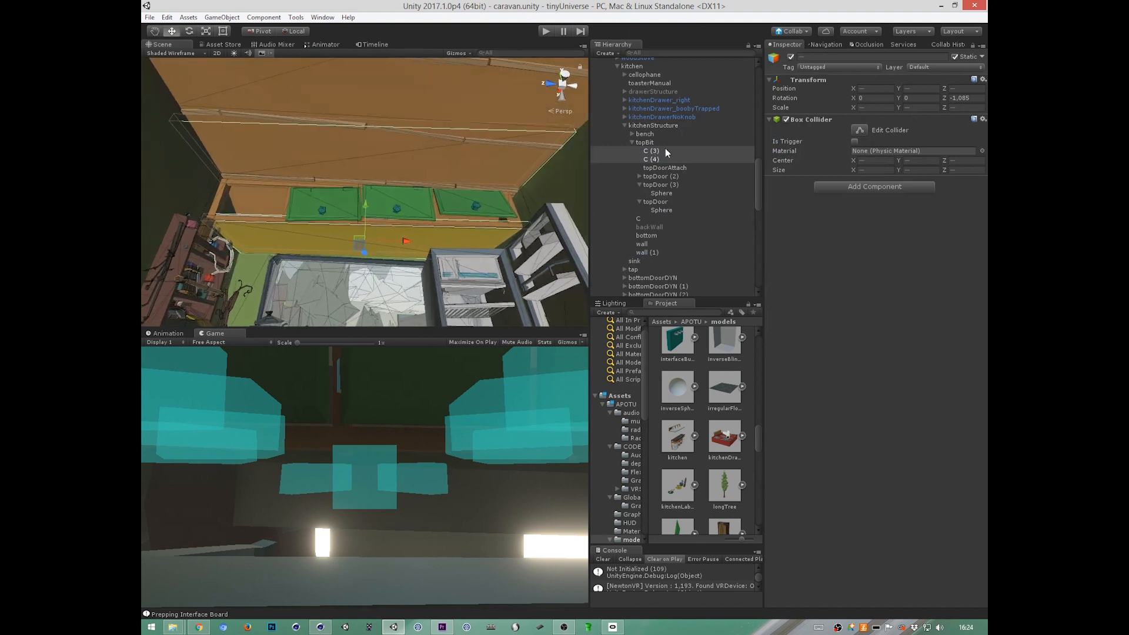
left_click(981, 57)
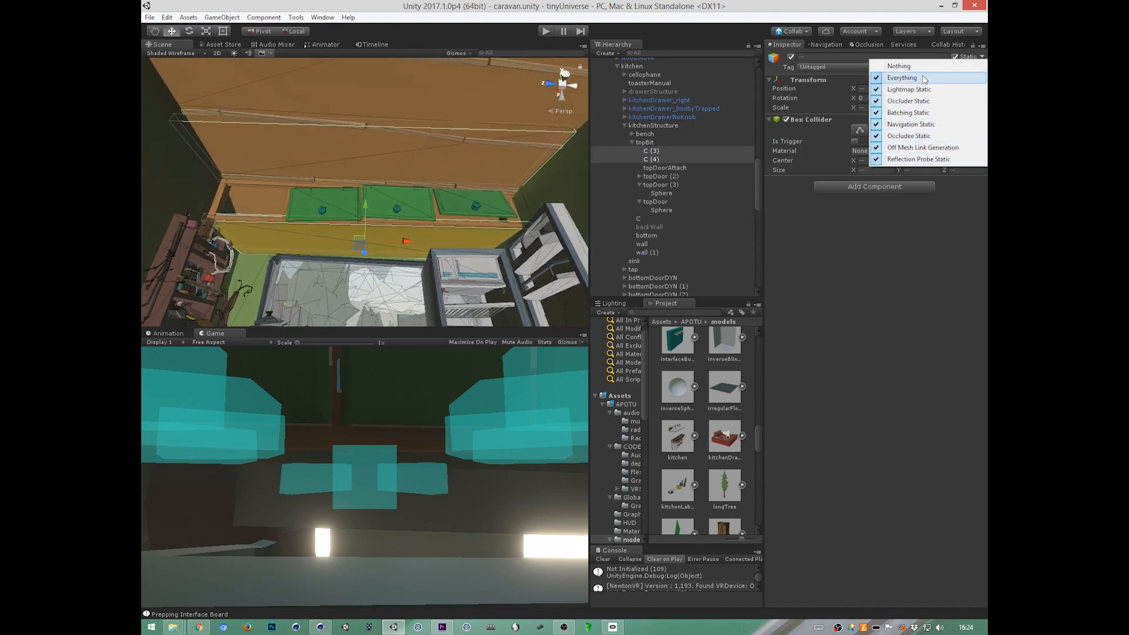
left_click(914, 330)
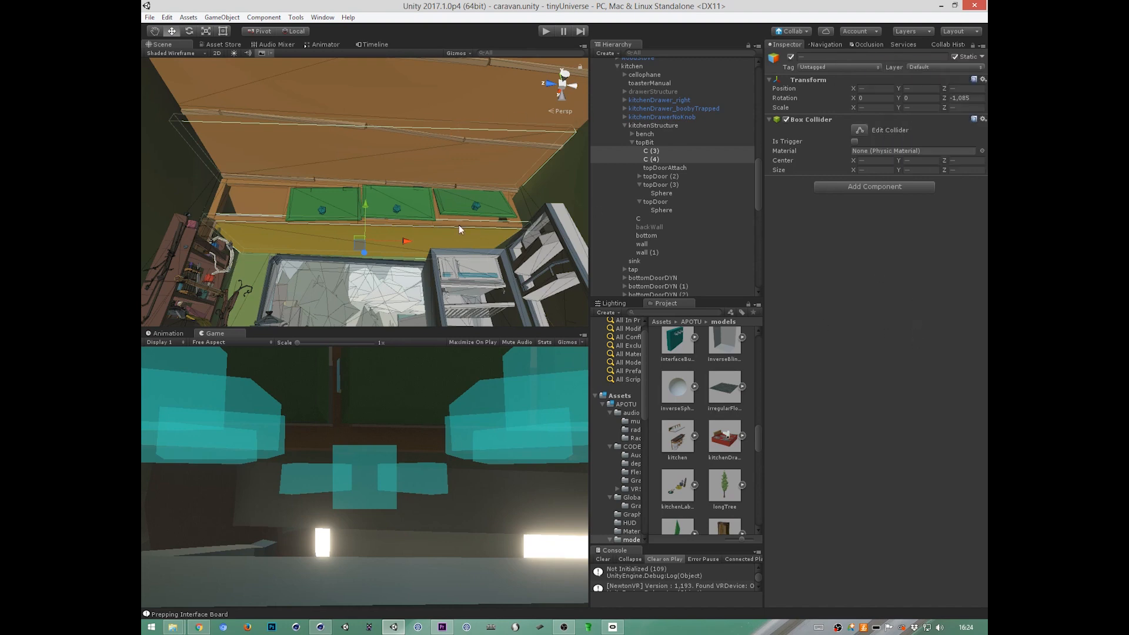
Run the scene in play mode to test the upper cabinet doors
left_click_drag(478, 243, 516, 255, "alt")
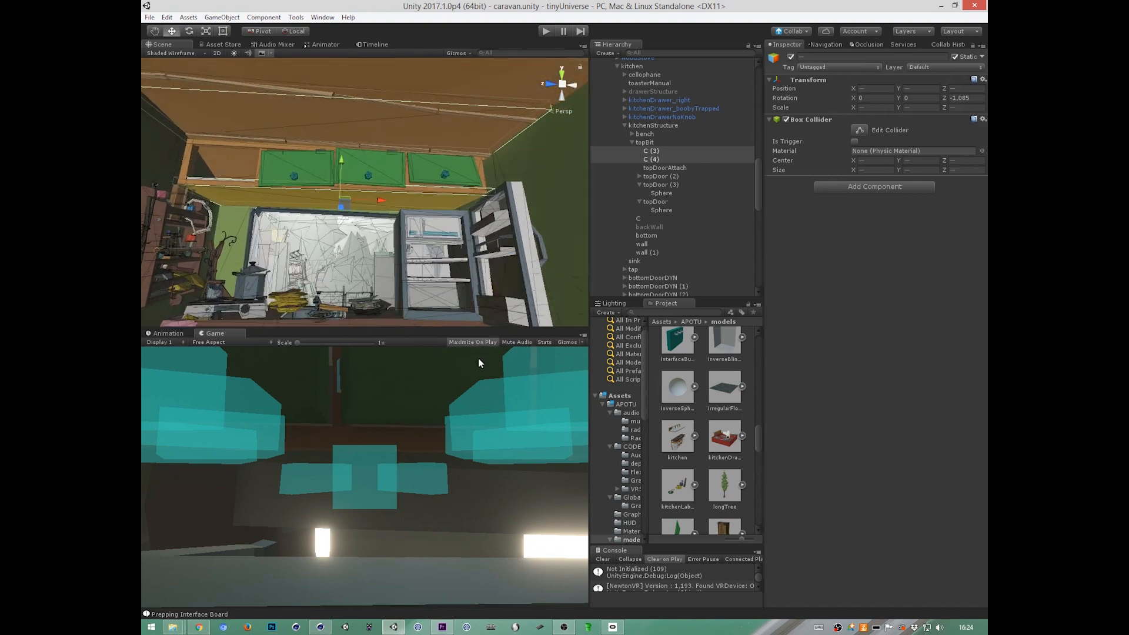
key("ctrl+p")
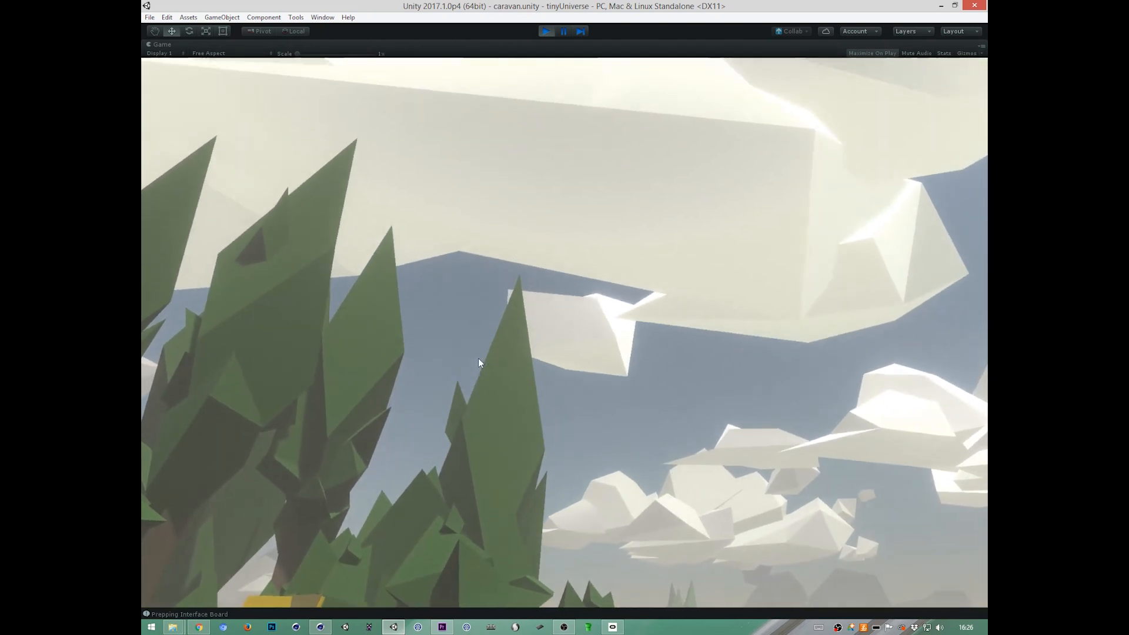
Stop play mode and trace the Configurable Joint of topDoor (2) to its connected body, topDoorAttach
key("ctrl+p")
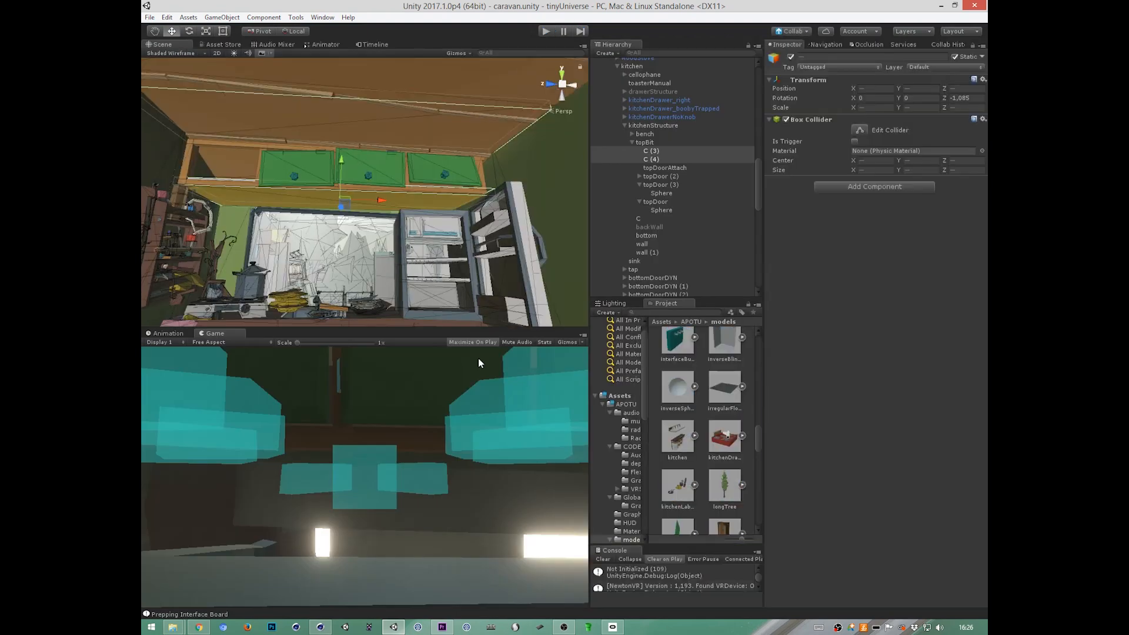
key("alt+Tab")
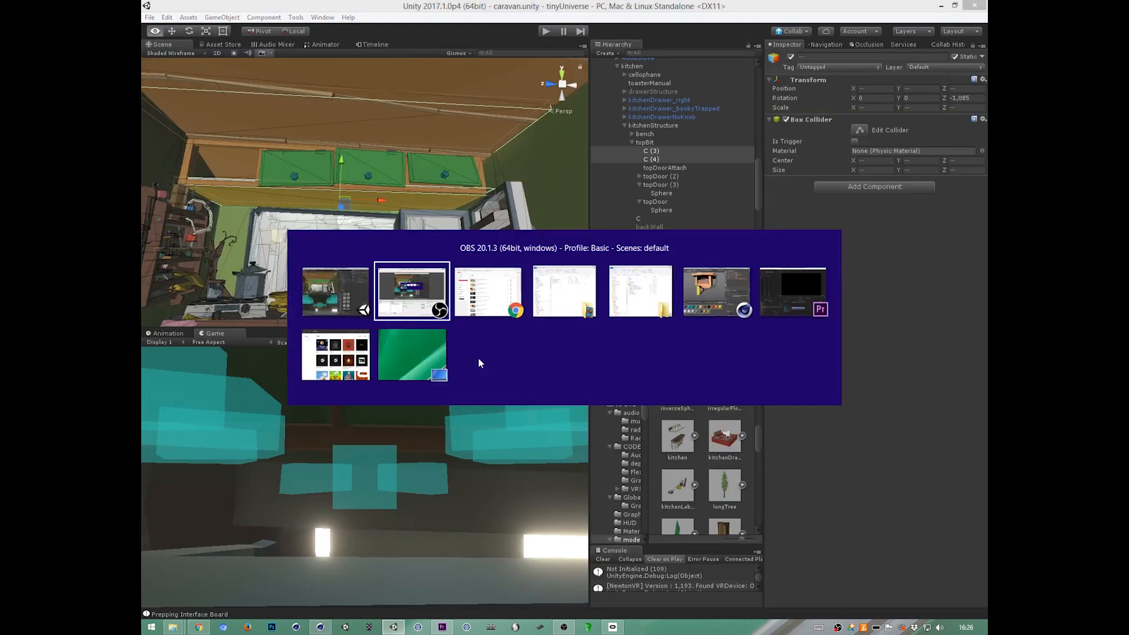
key("alt+Tab")
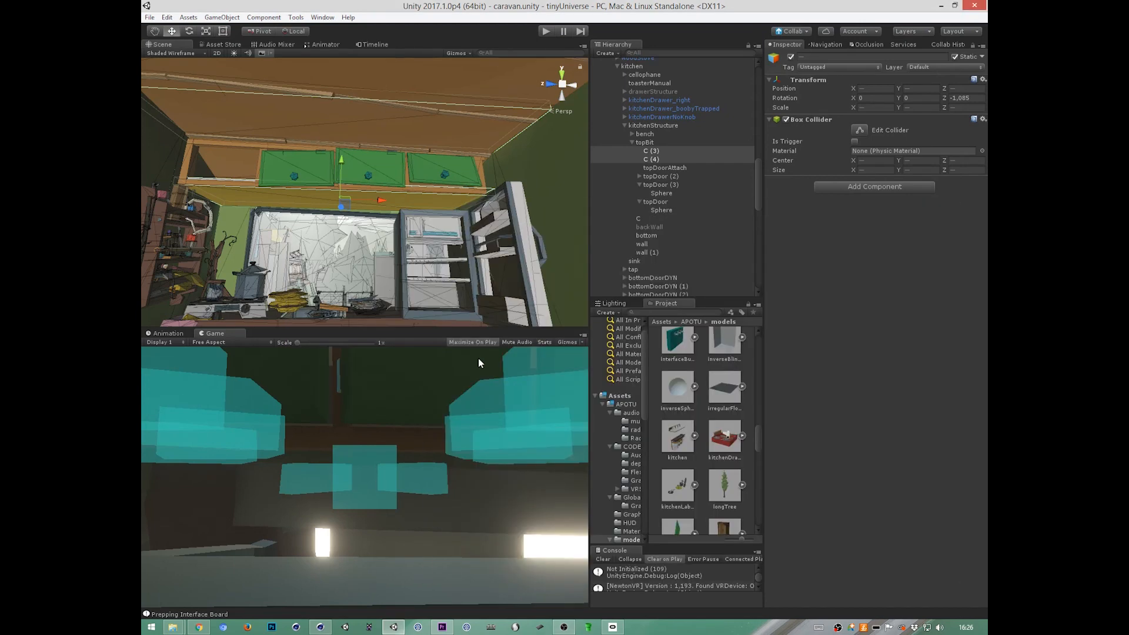
left_click(399, 180)
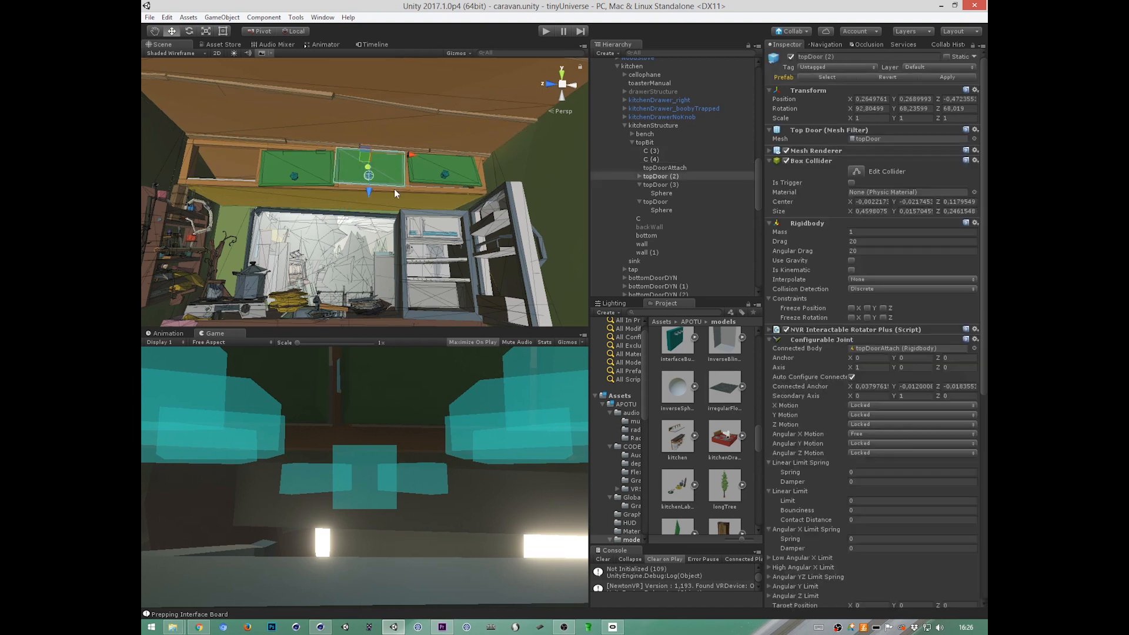
left_click(639, 176)
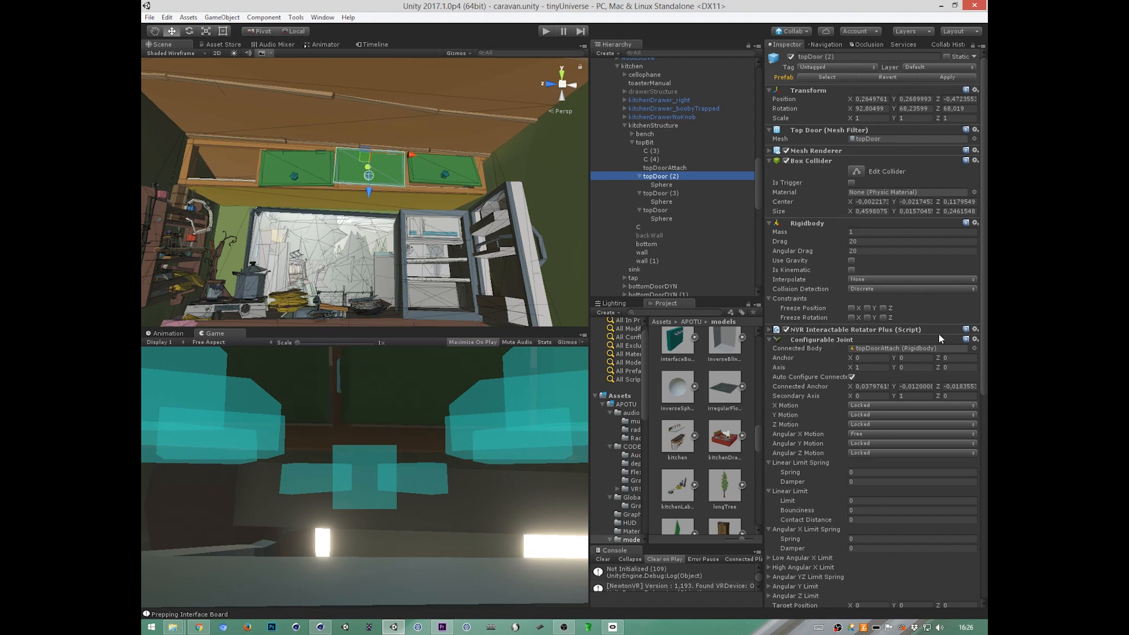
left_click(884, 348)
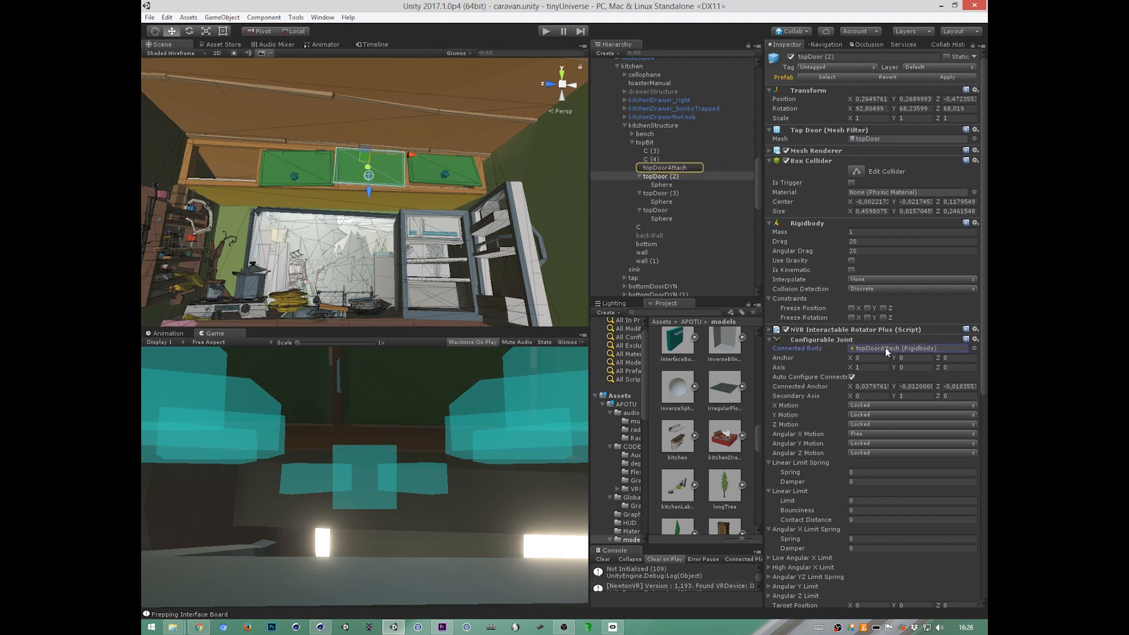
left_click(680, 168)
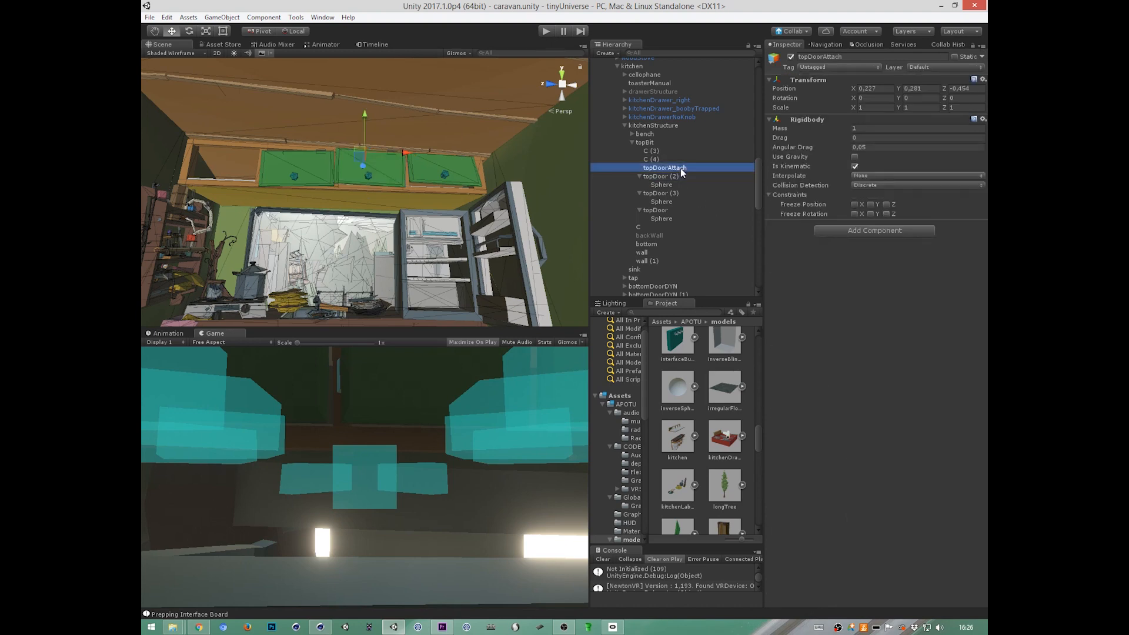
Move topDoorAttach along its Z axis to -0.227, leaving its X and Y position unchanged
mouse_move(497, 265)
left_mouse_down("alt")
mouse_move(515, 256)
mouse_move(500, 266)
left_mouse_up("alt")
right_click_drag(480, 258, 847, 170, "alt")
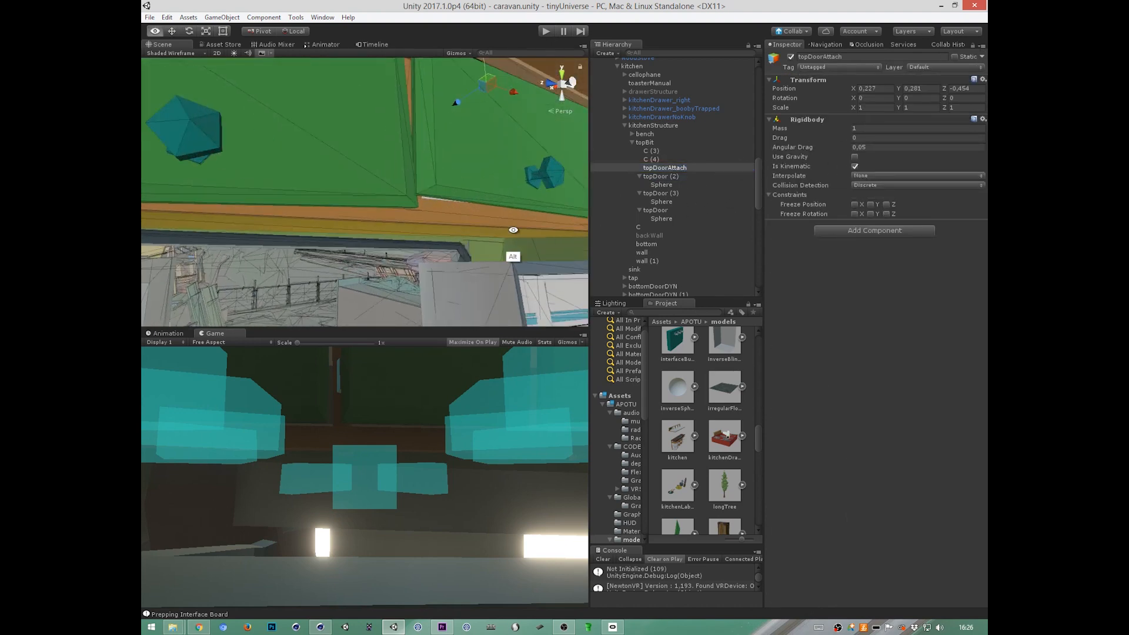
middle_click_drag(514, 231, 473, 259, "alt")
left_click_drag(473, 260, 569, 278, "alt")
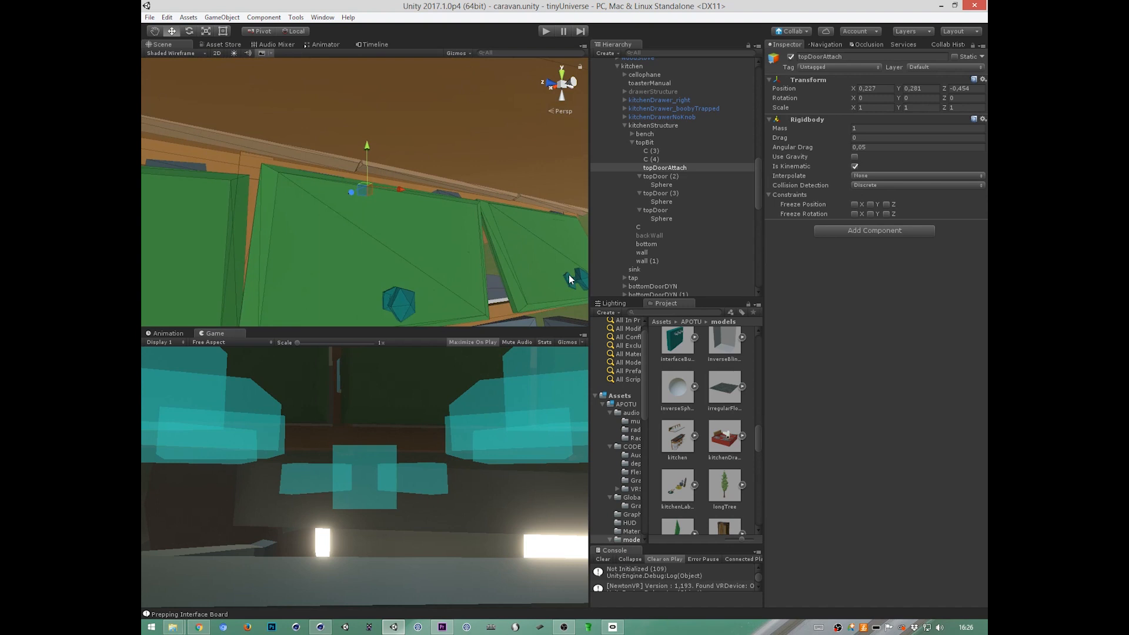
left_click(667, 178)
left_click(665, 193)
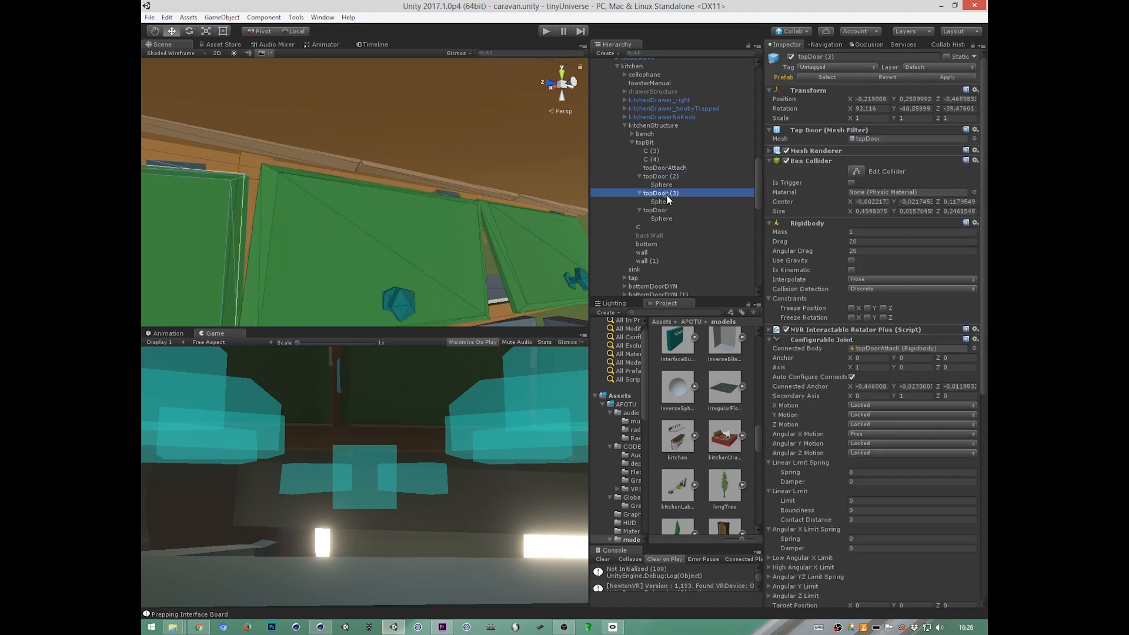
left_click(674, 174)
left_click(675, 170)
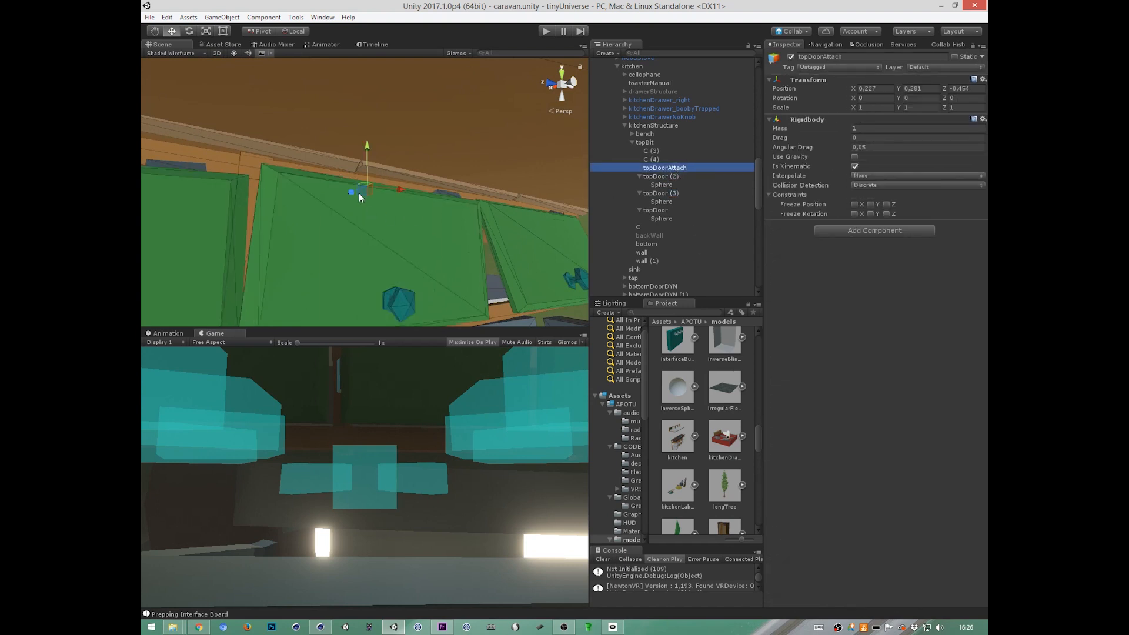
left_click_drag(338, 202, 328, 209)
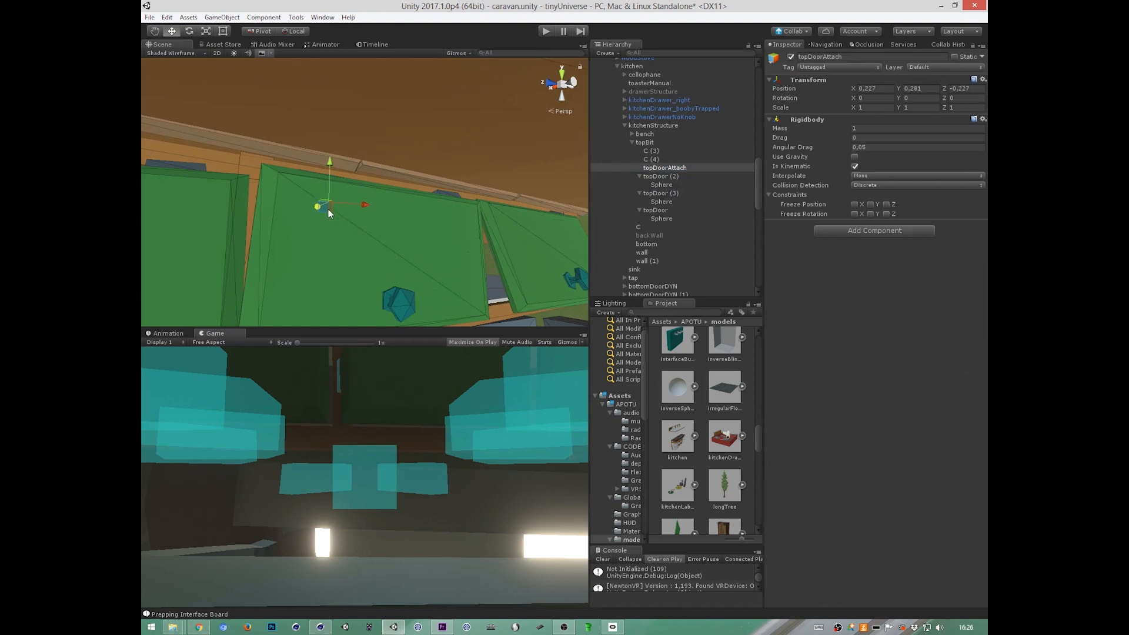
Review the Rigidbody, NVR Interactable Rotator Plus and Configurable Joint settings of topDoor (2)
left_click(671, 177)
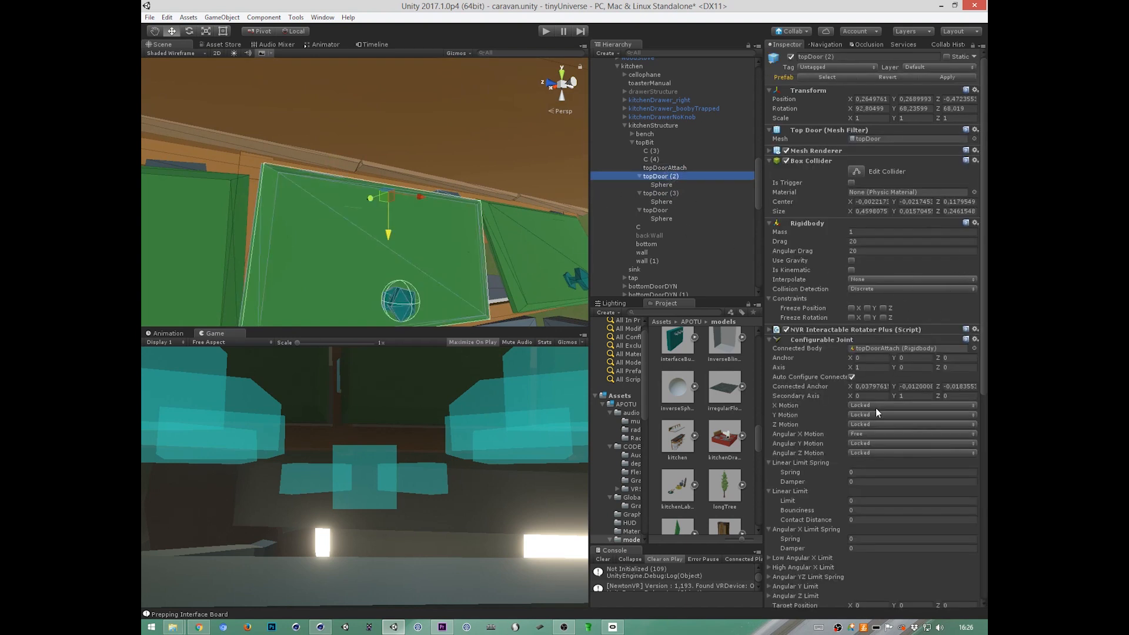
left_click(798, 260)
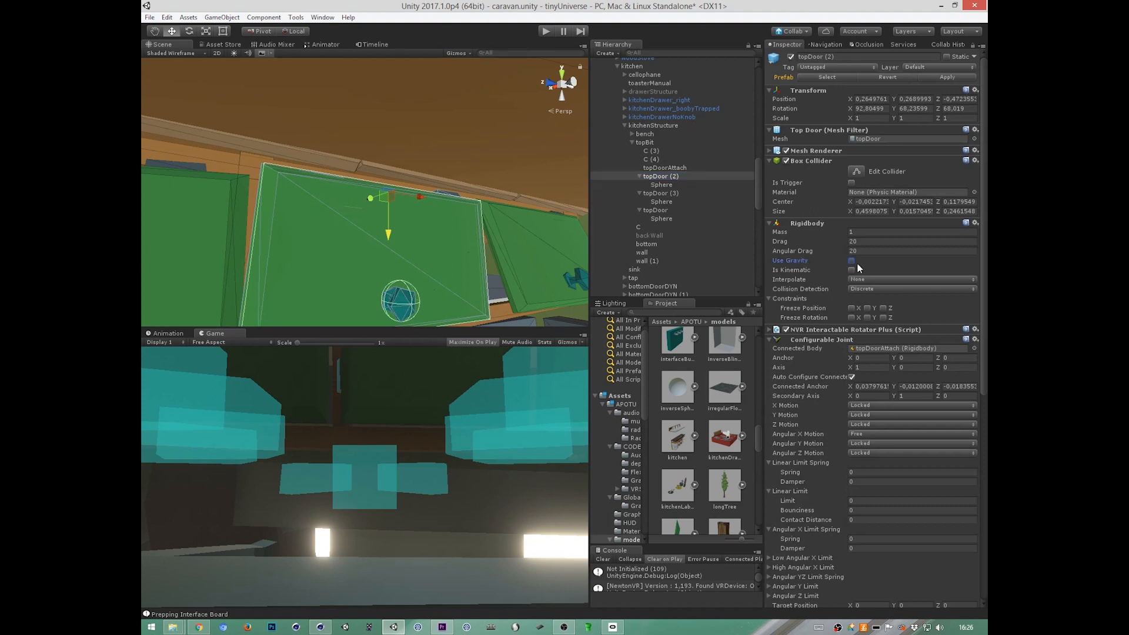
left_click(874, 332)
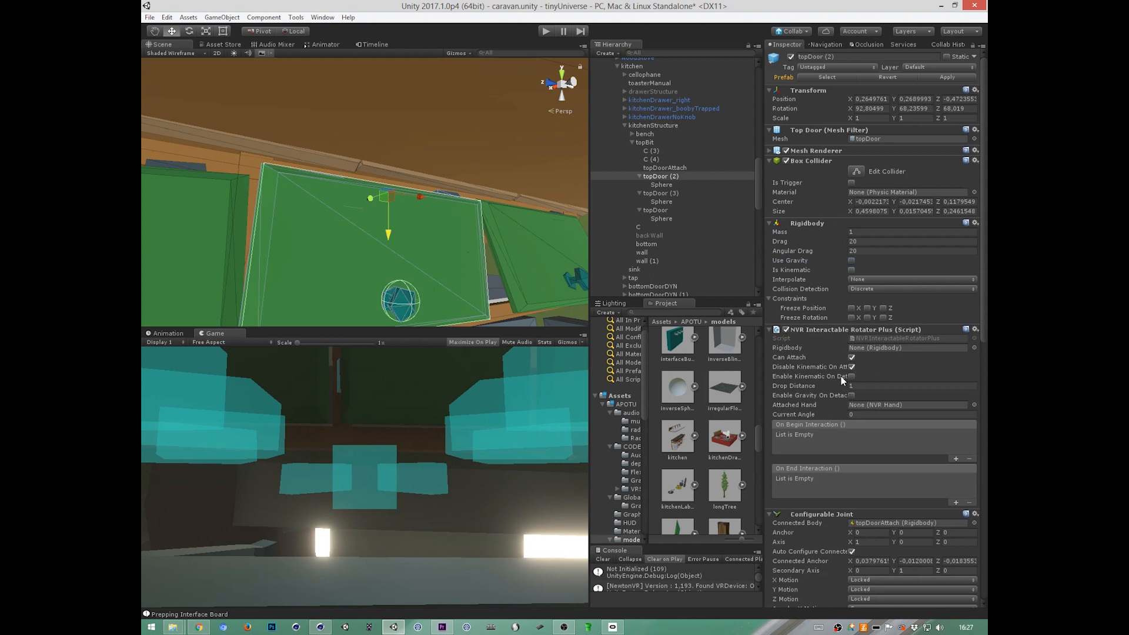
left_click(837, 330)
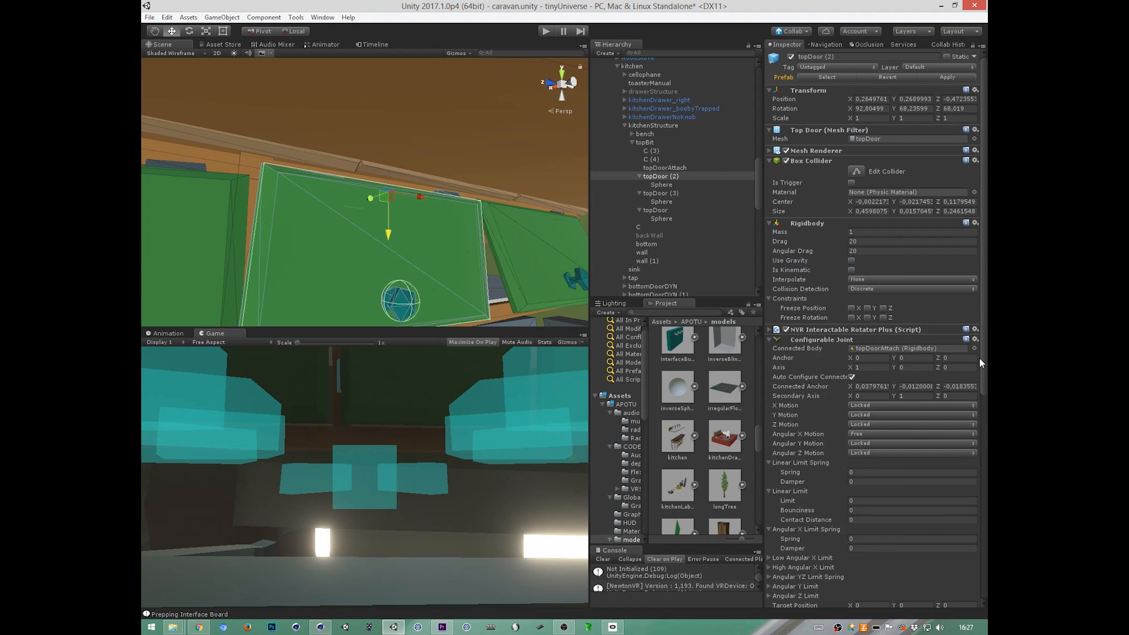
left_click_drag(982, 359, 979, 459)
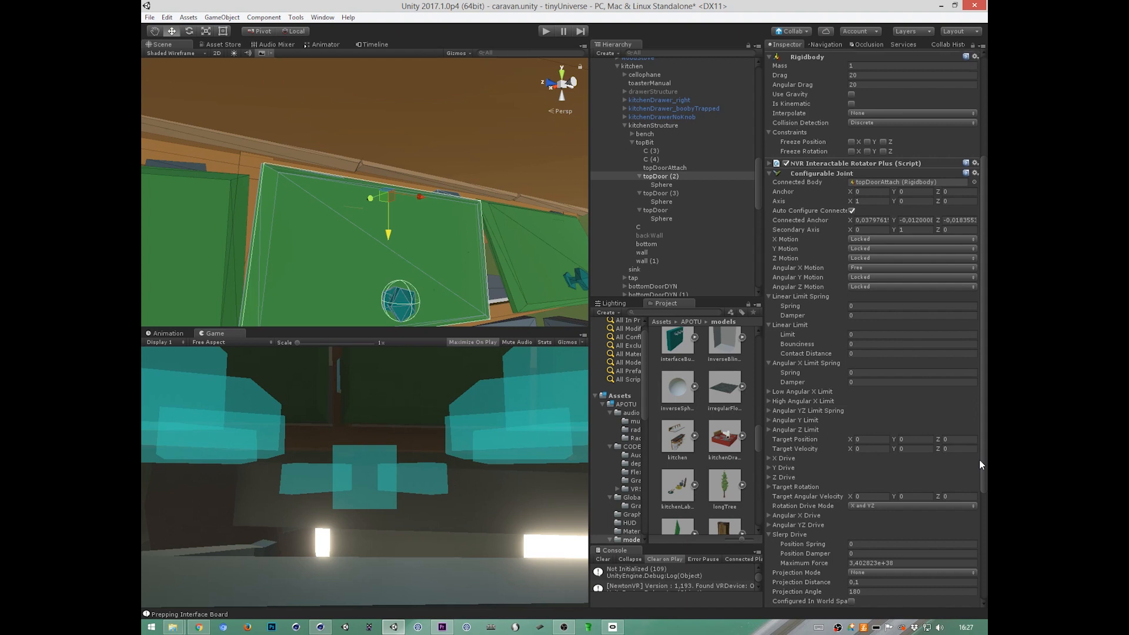
Check how the colliders C (4) and C (3) line up with topDoor (2) on the upper cabinet
left_click(655, 159)
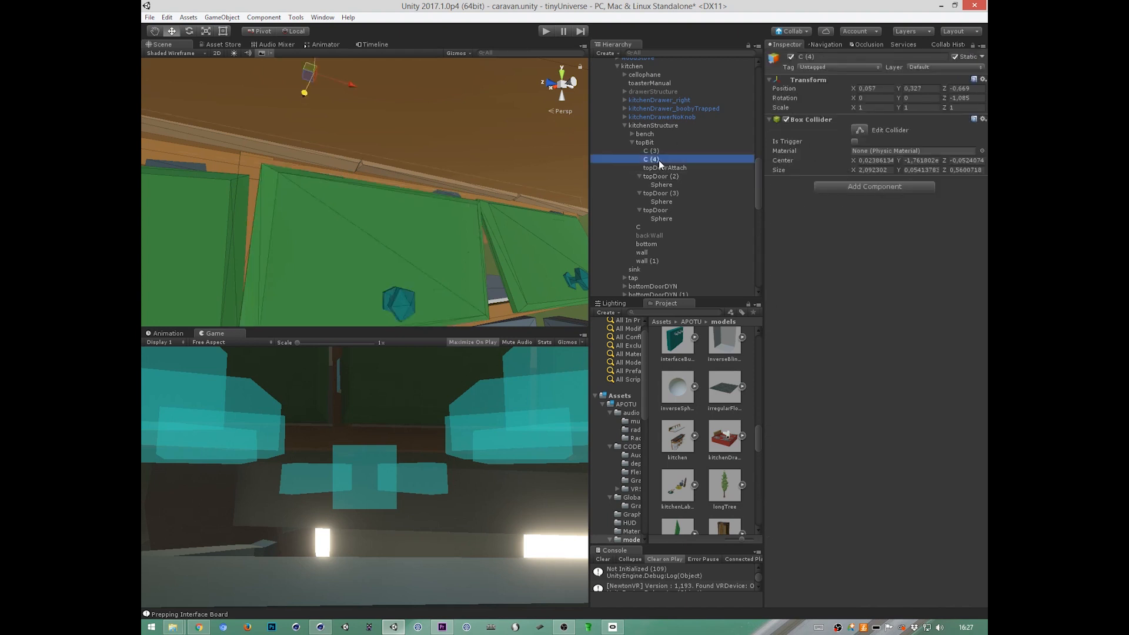
left_click_drag(505, 249, 583, 255, "alt")
middle_click_drag(564, 270, 486, 246, "alt")
mouse_move(545, 280)
left_mouse_down("alt")
mouse_move(599, 270)
mouse_move(550, 277)
mouse_move(546, 255)
mouse_move(549, 266)
left_mouse_up("alt")
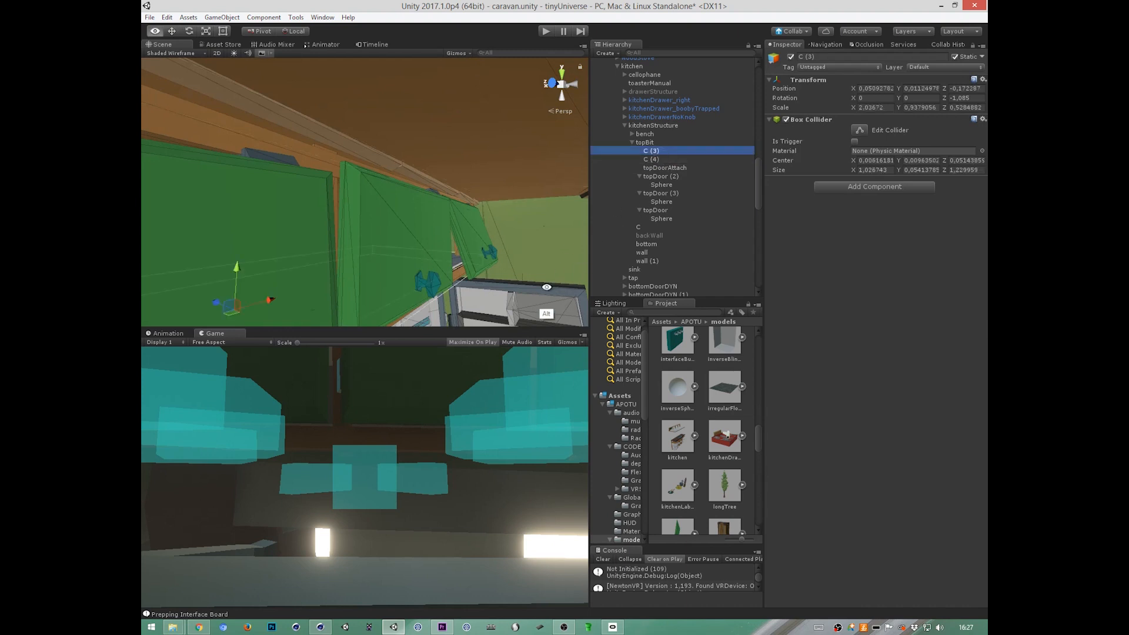
left_click(671, 177, "ctrl")
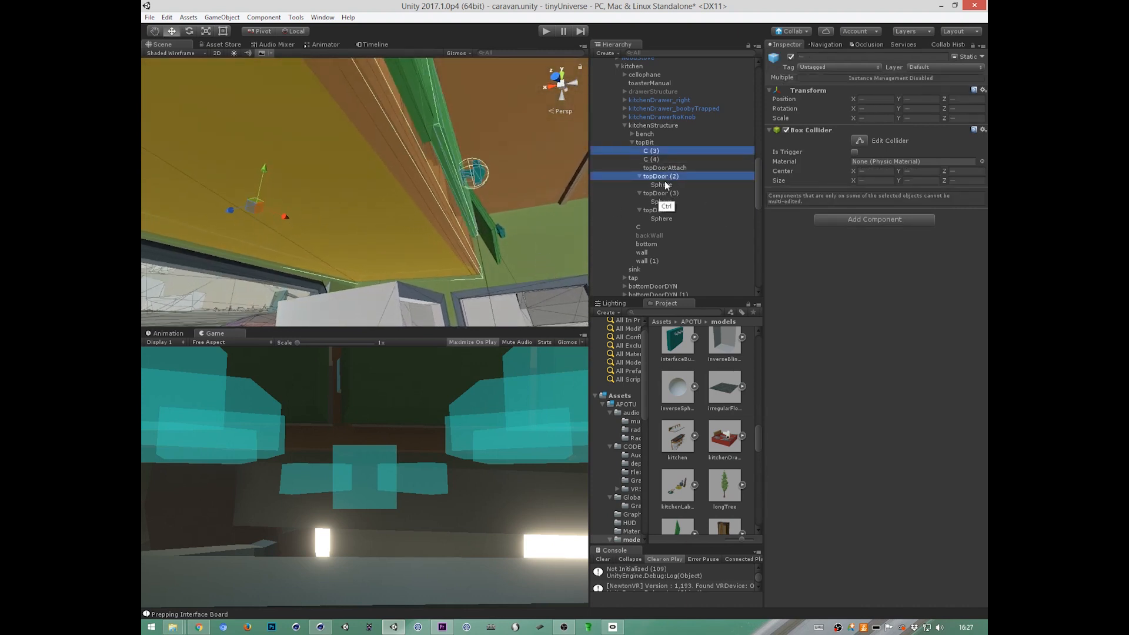
key("f")
left_click_drag(443, 289, 410, 287, "alt")
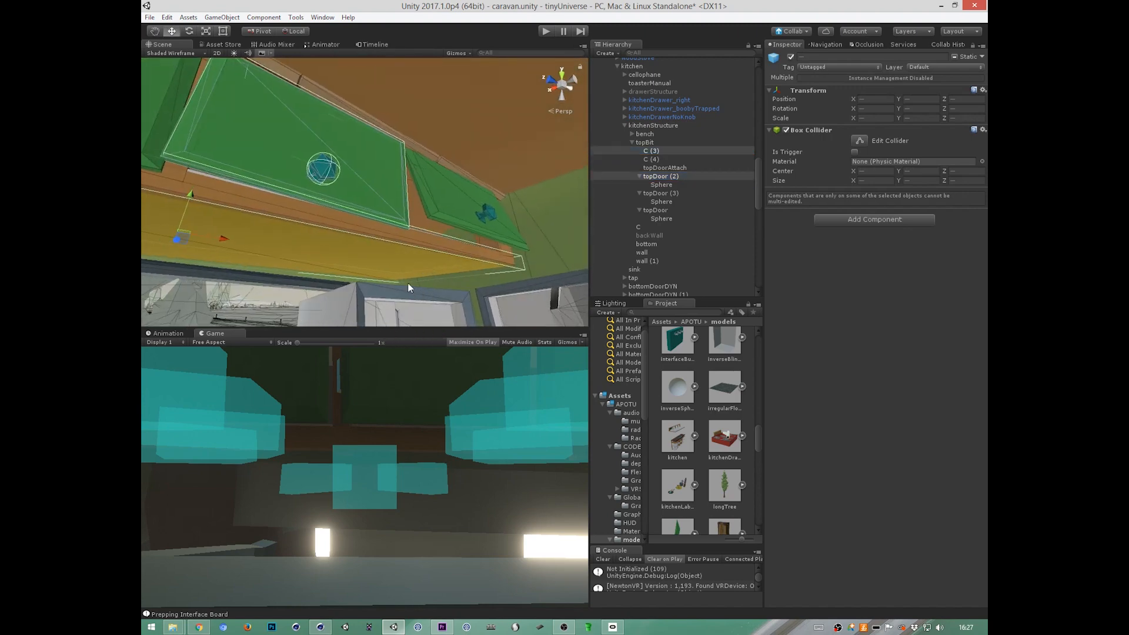
Turn off Maximize On Play and run the scene with topDoor (2) selected to watch its motion, ending play mode after the test
left_click(672, 169)
key("ctrl+a")
left_click_drag(464, 284, 402, 326, "alt")
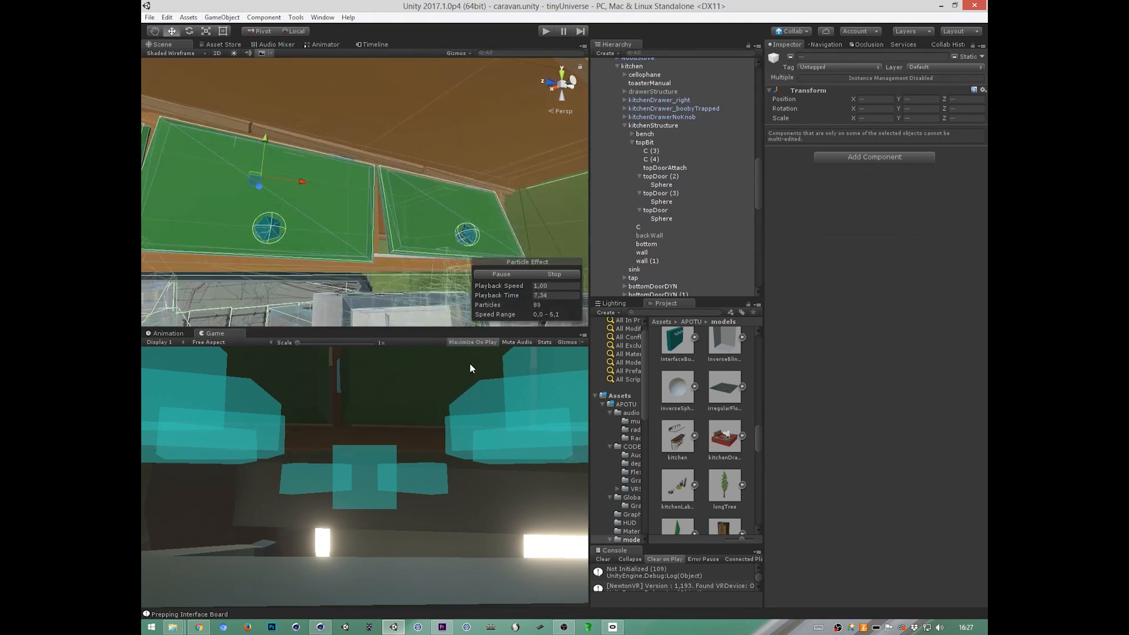
left_click(673, 179)
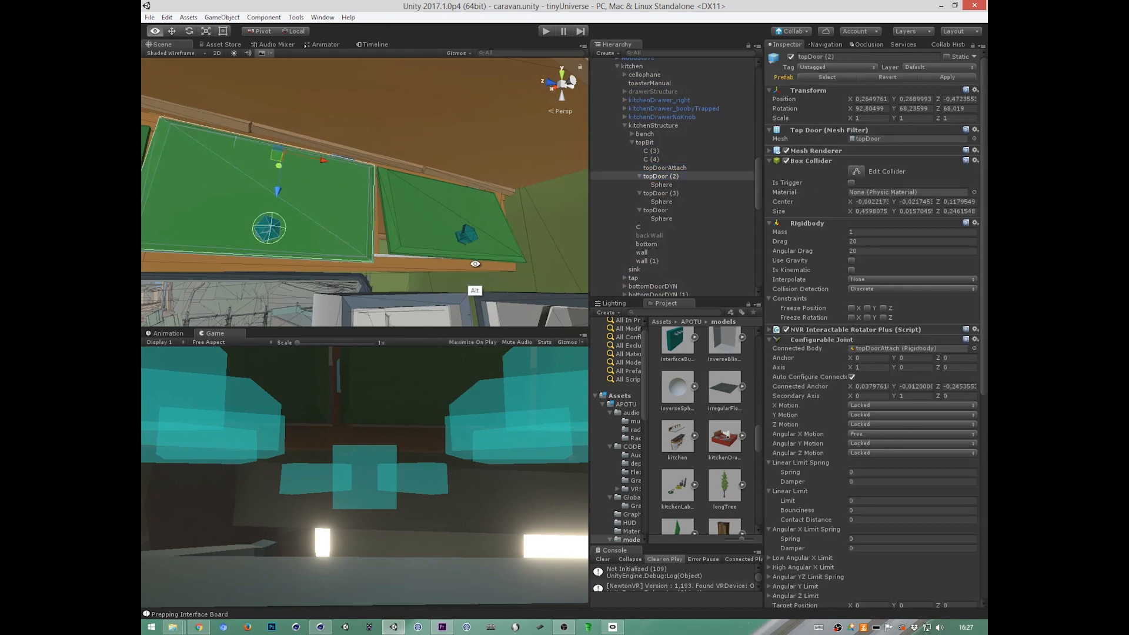
left_click_drag(475, 264, 530, 248, "alt")
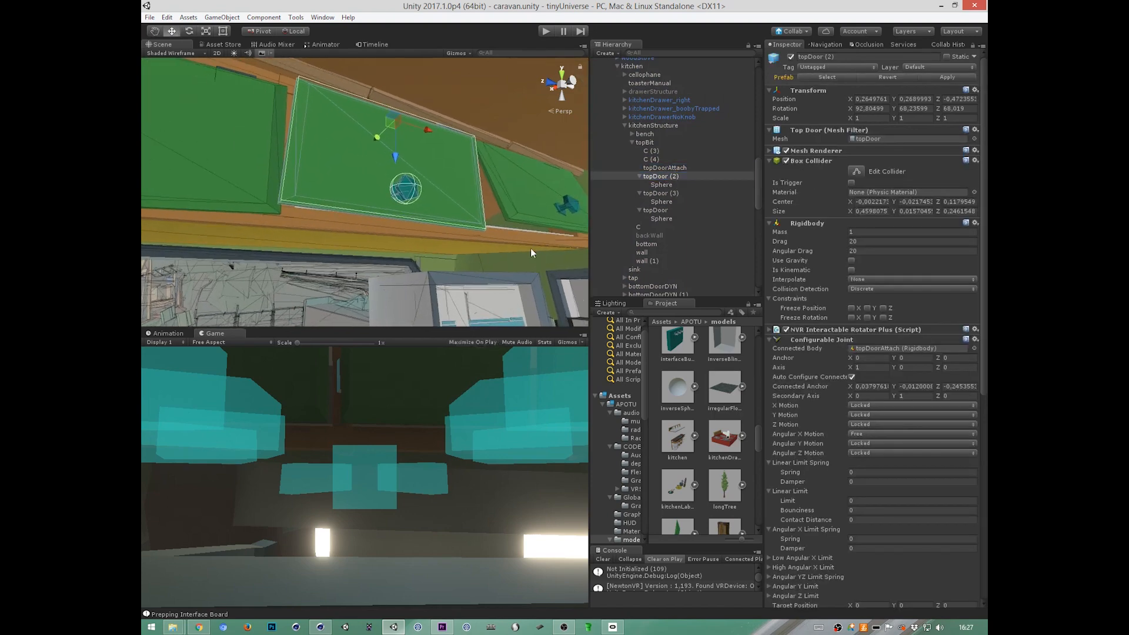
key("ctrl+p")
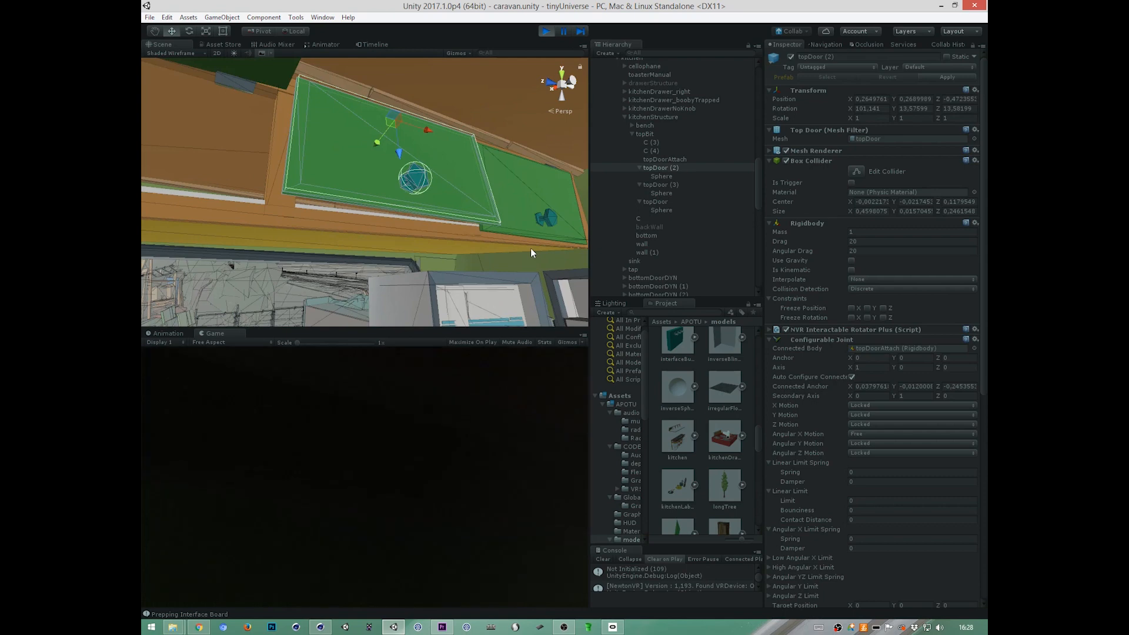
key("ctrl+p")
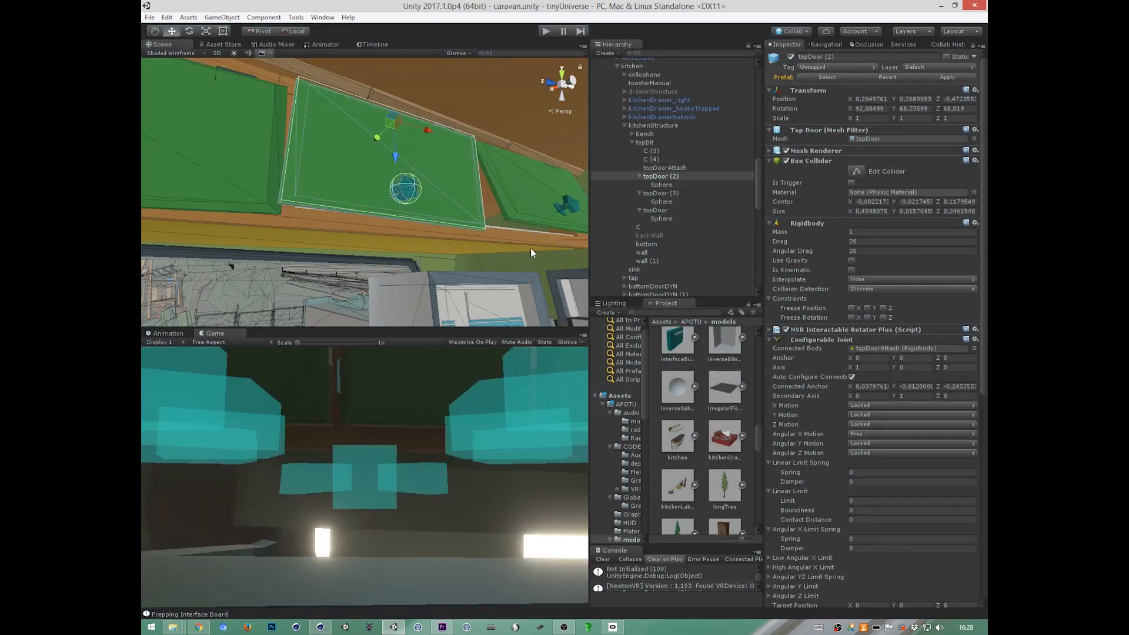
Move topDoor (2) to position 0.271, 0.25, -0.472 and tilt it to a rotation of about 97.5, 20.42, 20.34
left_click_drag(473, 217, 429, 256, "alt")
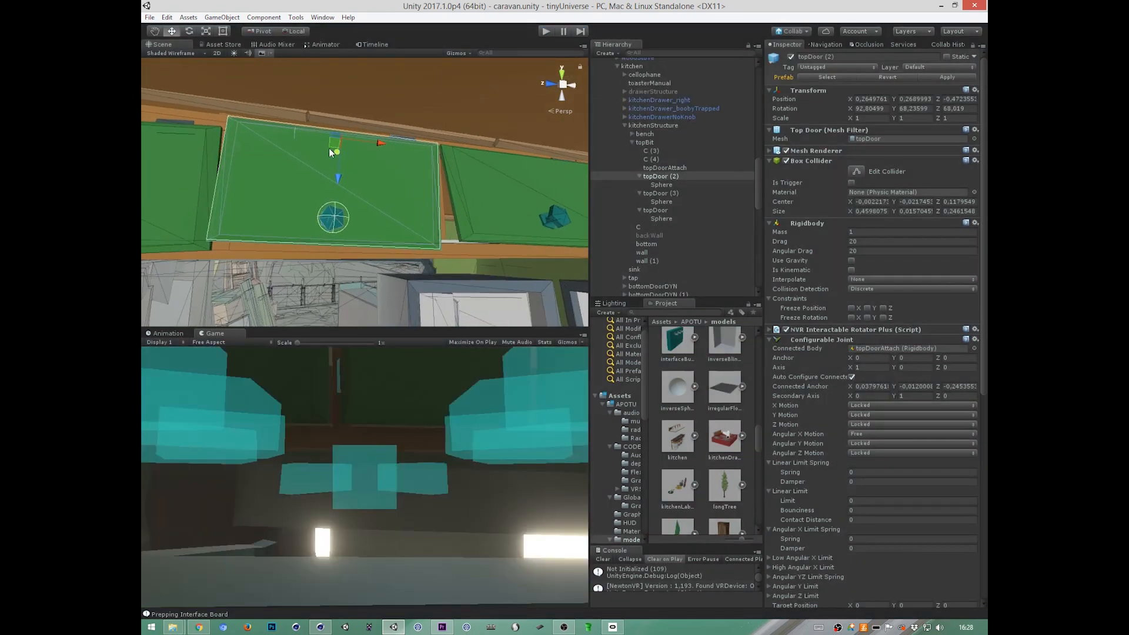
left_click_drag(333, 147, 336, 151)
left_click_drag(517, 275, 539, 249, "alt")
left_click_drag(377, 156, 377, 162)
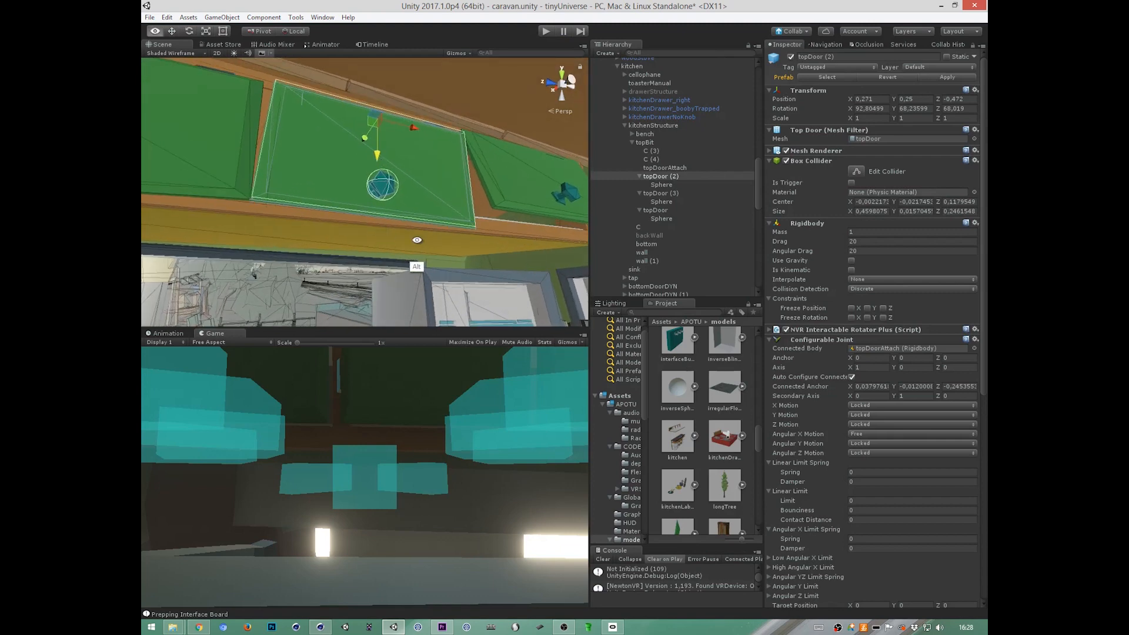
left_click_drag(416, 267, 450, 262, "alt")
key("e")
left_click_drag(442, 132, 445, 126)
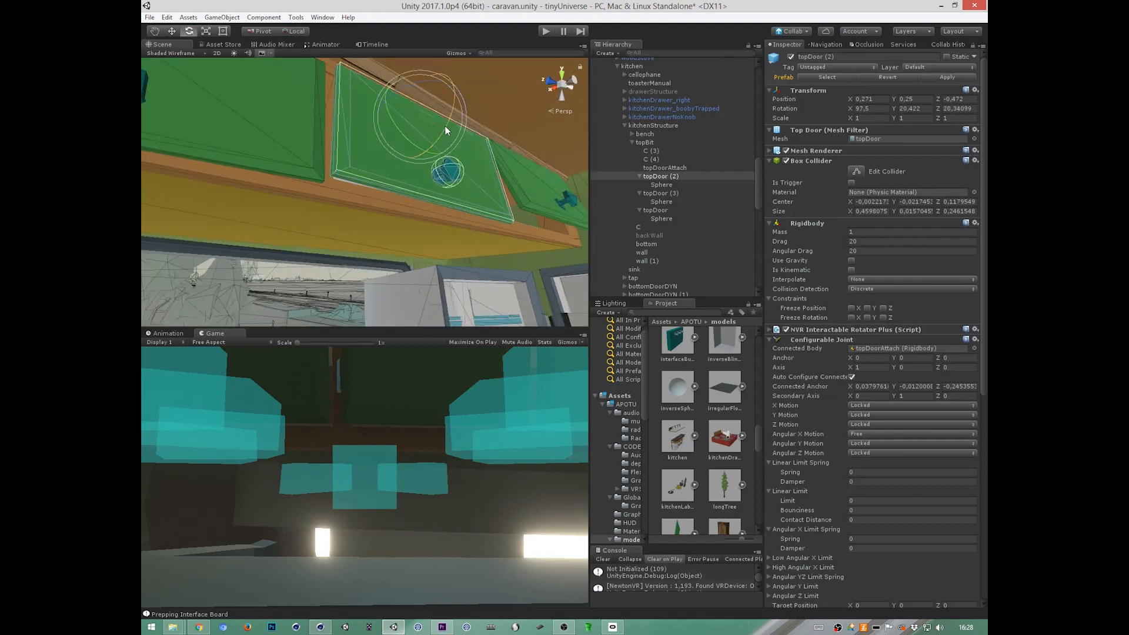
left_click_drag(501, 215, 447, 233, "alt")
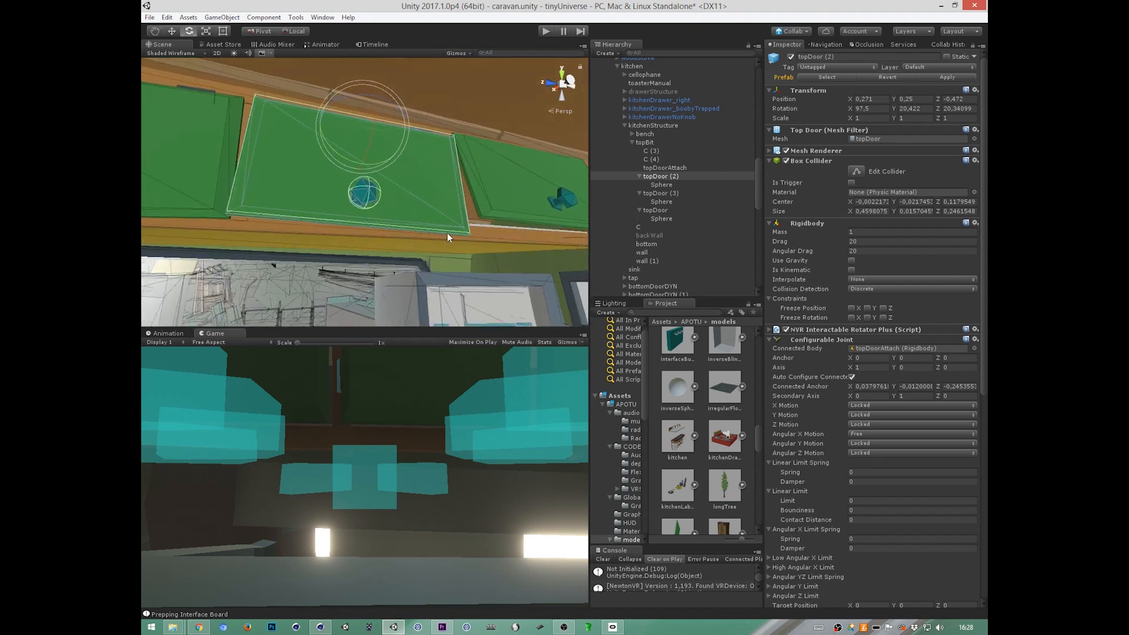
Save the scene and start play mode to retest topDoor (2)
key("ctrl+s")
key("ctrl+p")
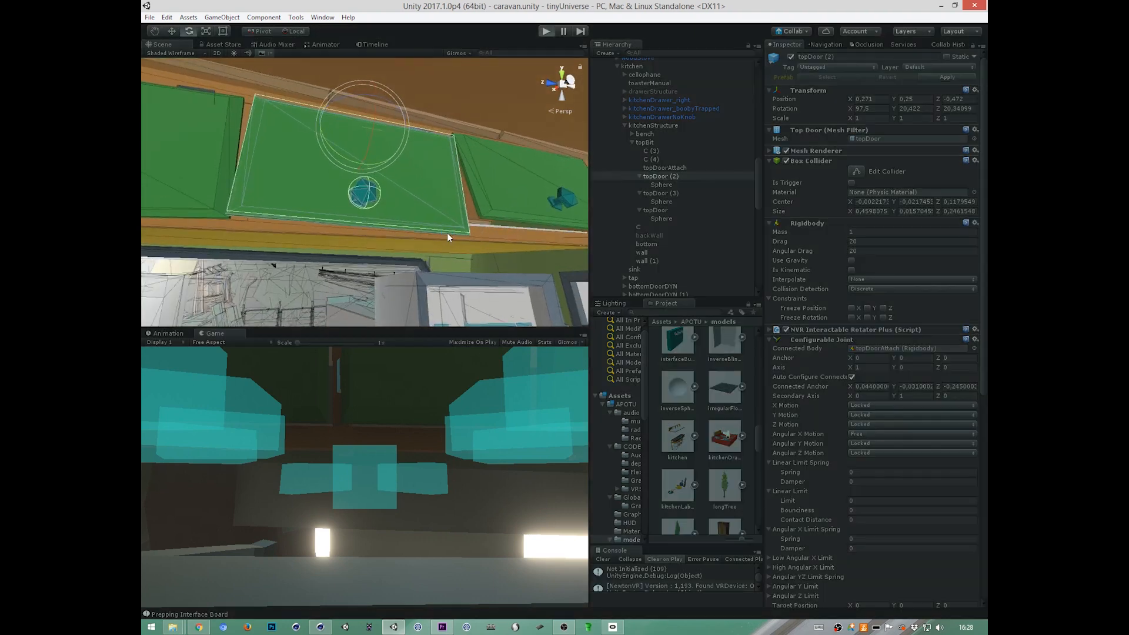